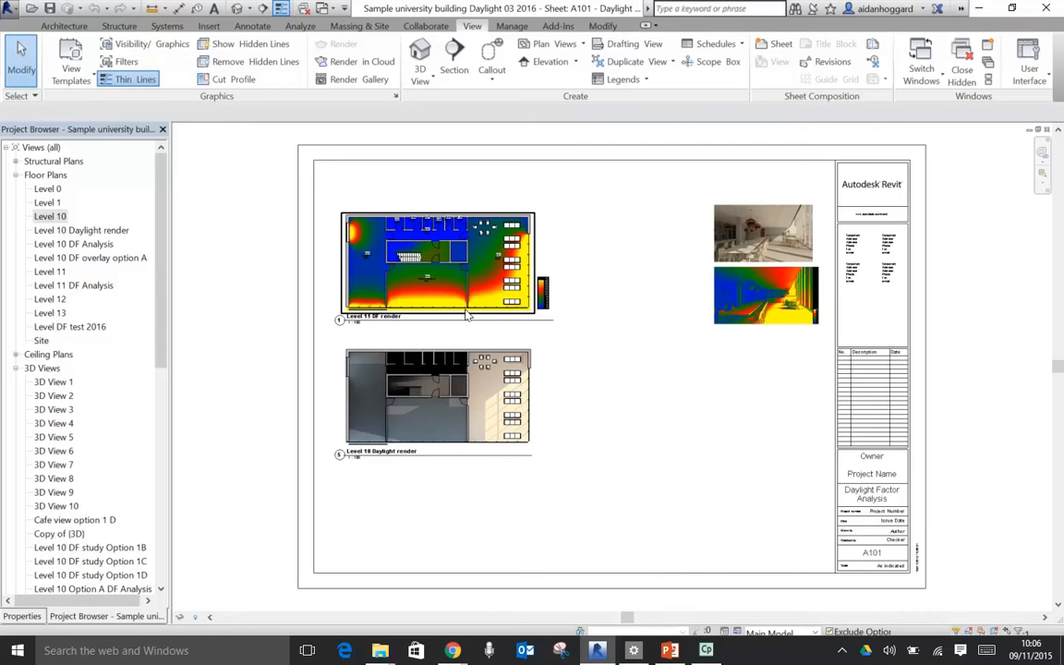
Examine the café daylight render placed on sheet A101 at close range.
click(467, 315)
key(z)
key(r)
drag(696, 182, 836, 342)
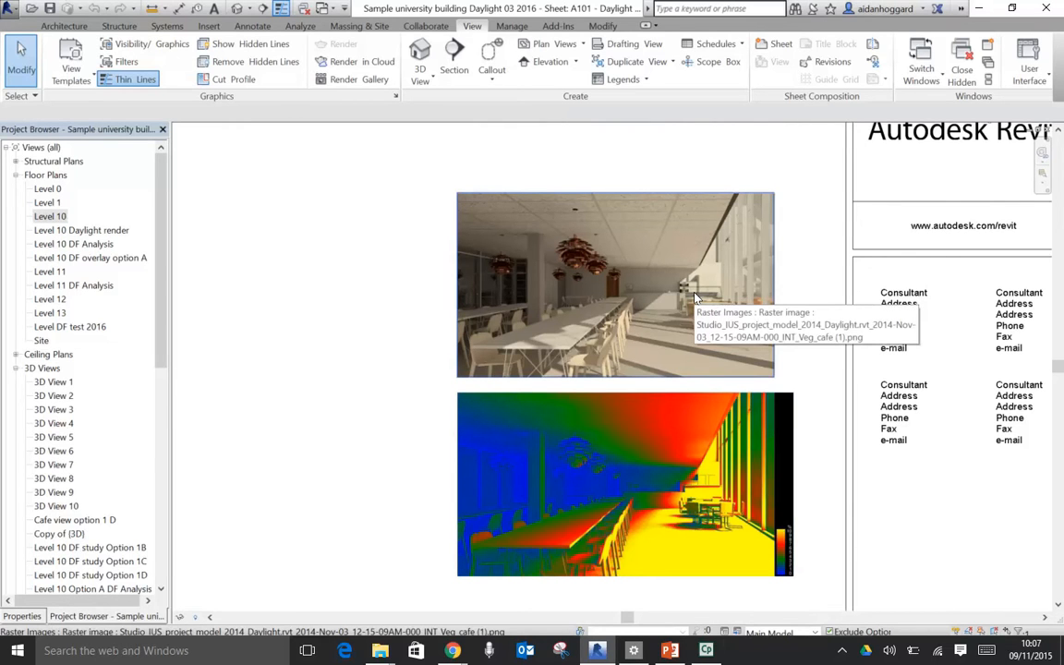
key(z)
key(r)
drag(425, 158, 796, 404)
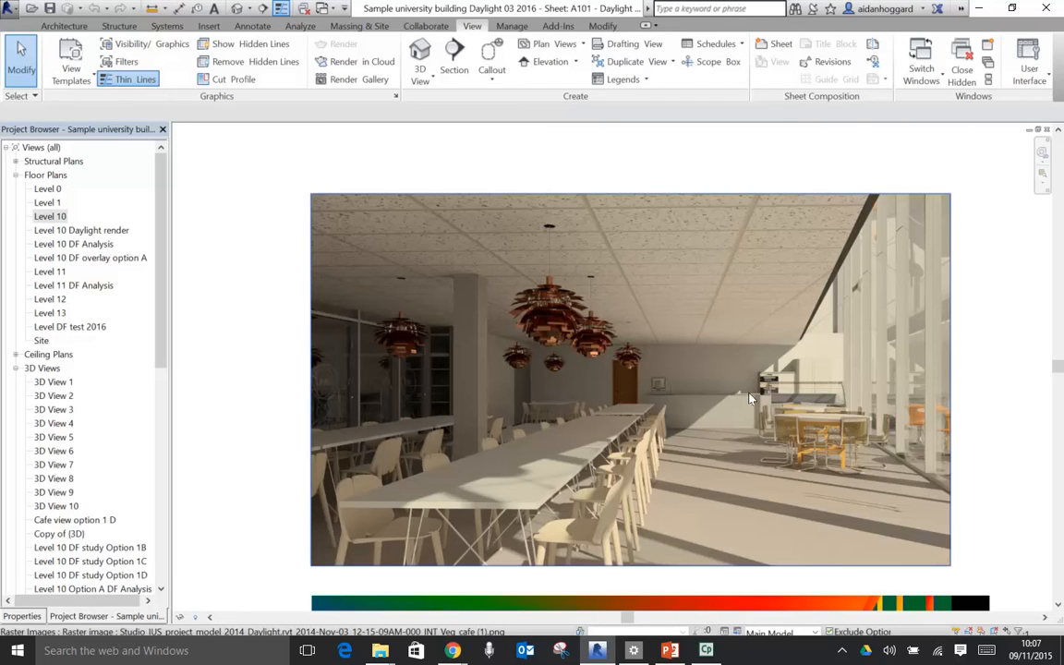
Examine the false-colour café daylight factor image below the render, ending with the whole sheet in view.
middle_drag(605, 537, 510, 189)
middle_drag(506, 378, 544, 340)
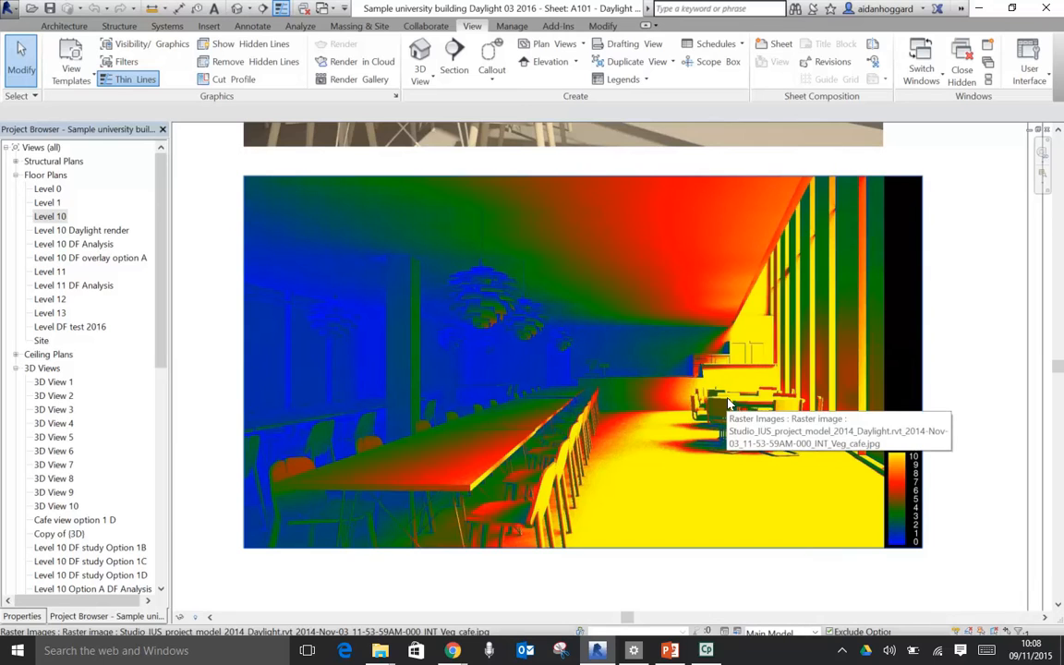
key(z)
key(e)
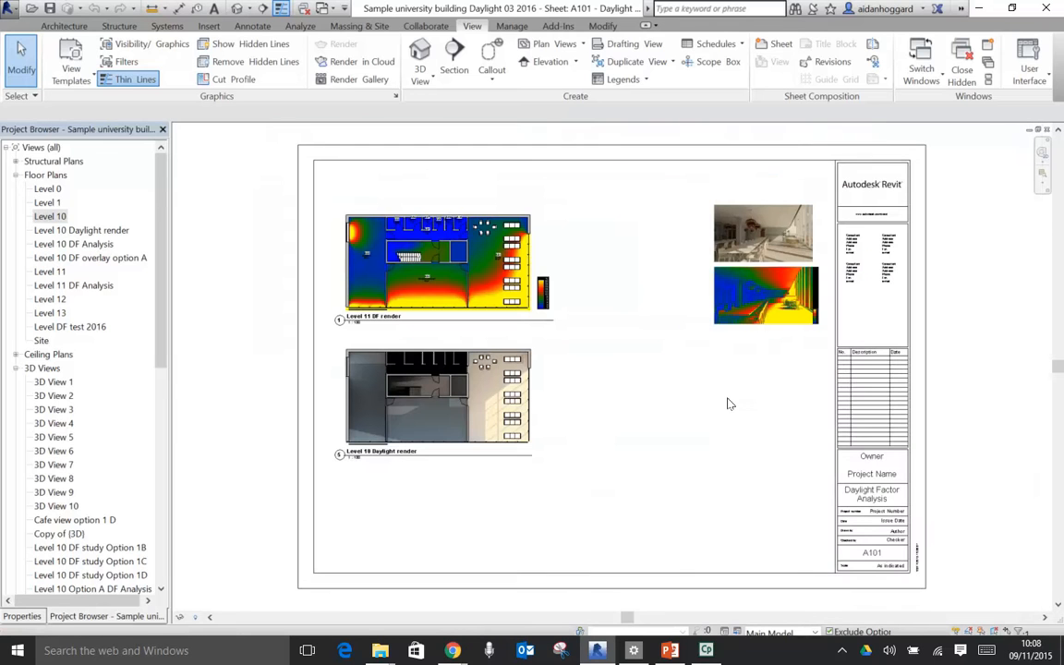
Examine the Level 11 DF render plan and its percentage colour scale at close range on the sheet.
key(z)
key(r)
drag(316, 194, 564, 335)
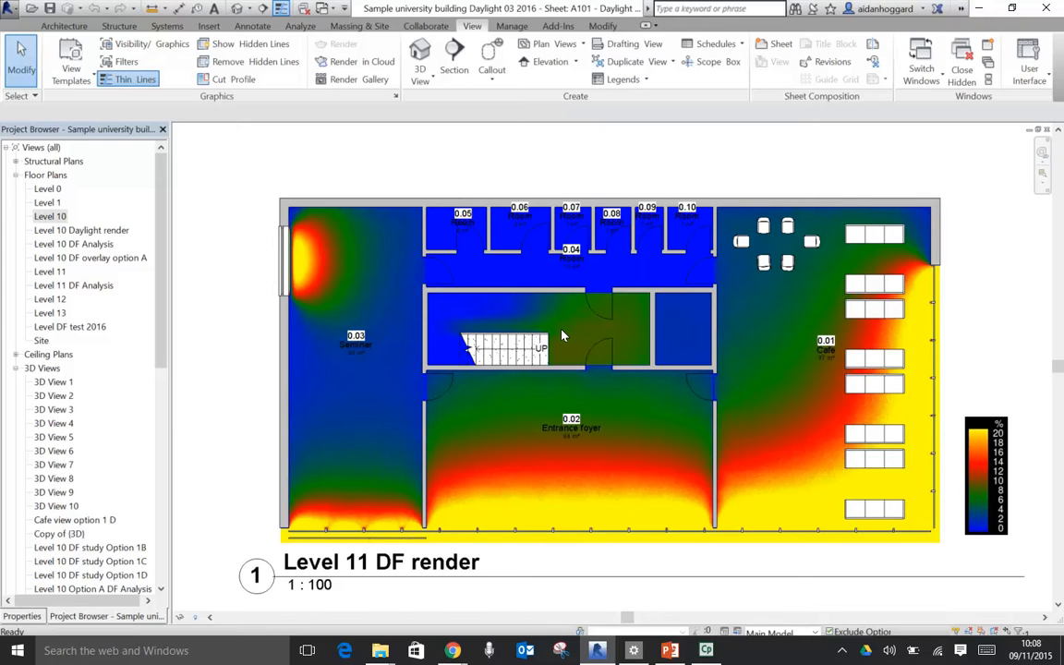
key(z)
key(e)
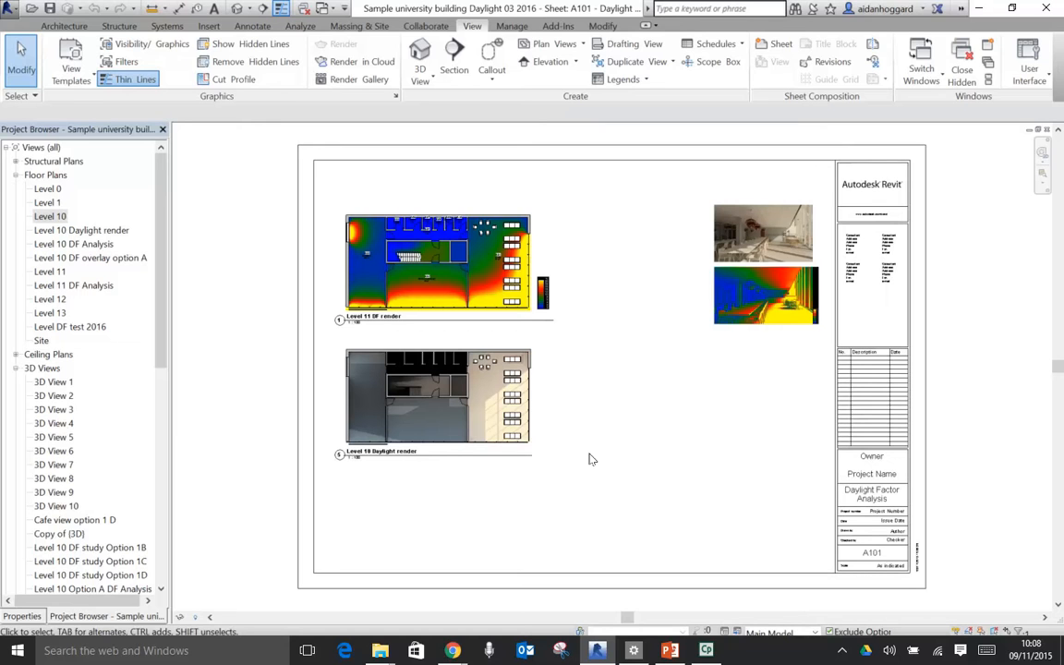
key(z)
key(r)
drag(325, 199, 552, 344)
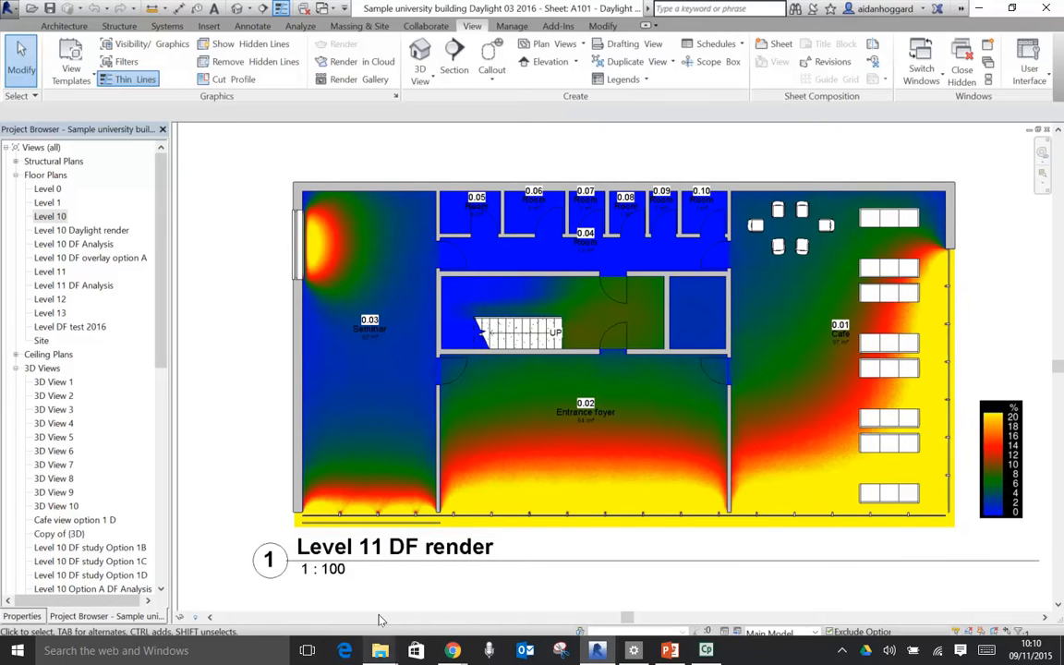
Open the Example images folder in File Explorer and inspect the 01-40-39PM AXO_cut2 PNG render in Windows Photo Viewer.
click(379, 651)
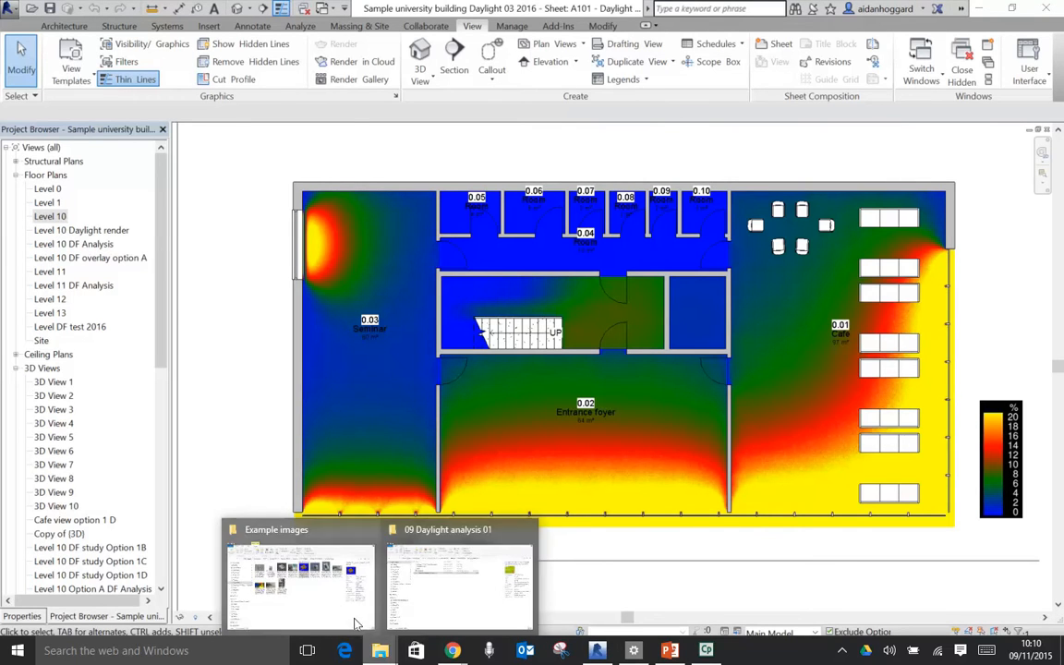
click(325, 596)
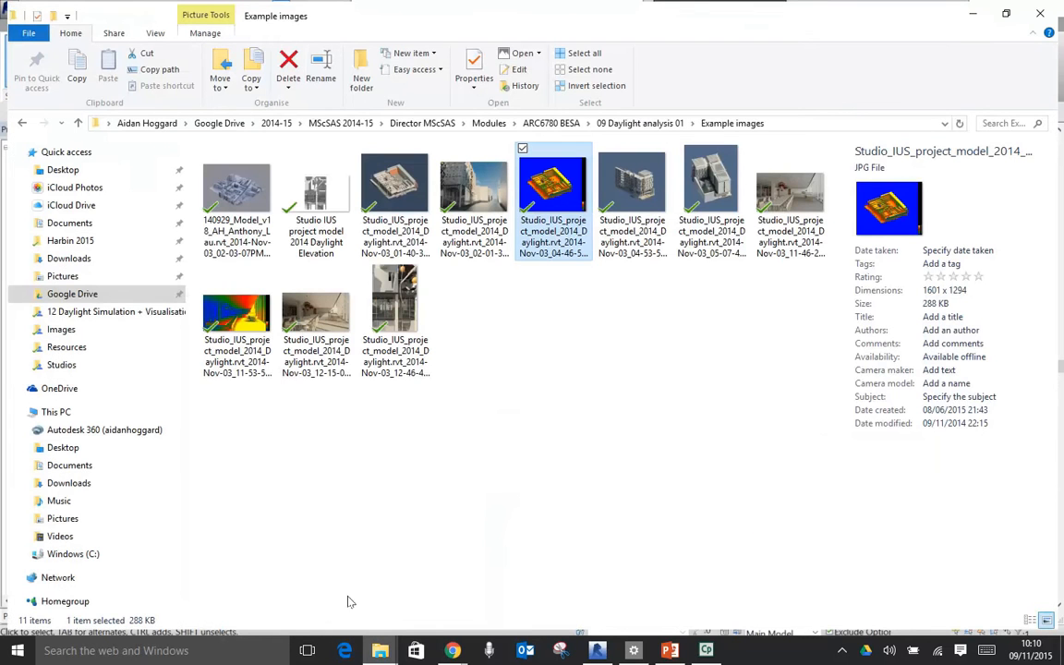
double_click(381, 185)
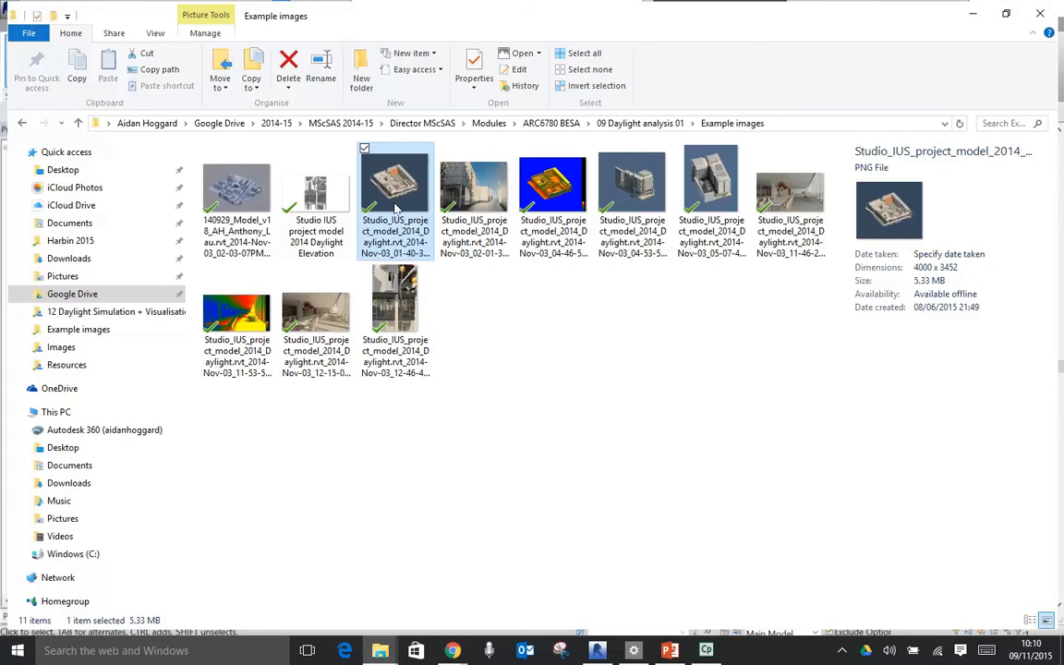
right_click(397, 194)
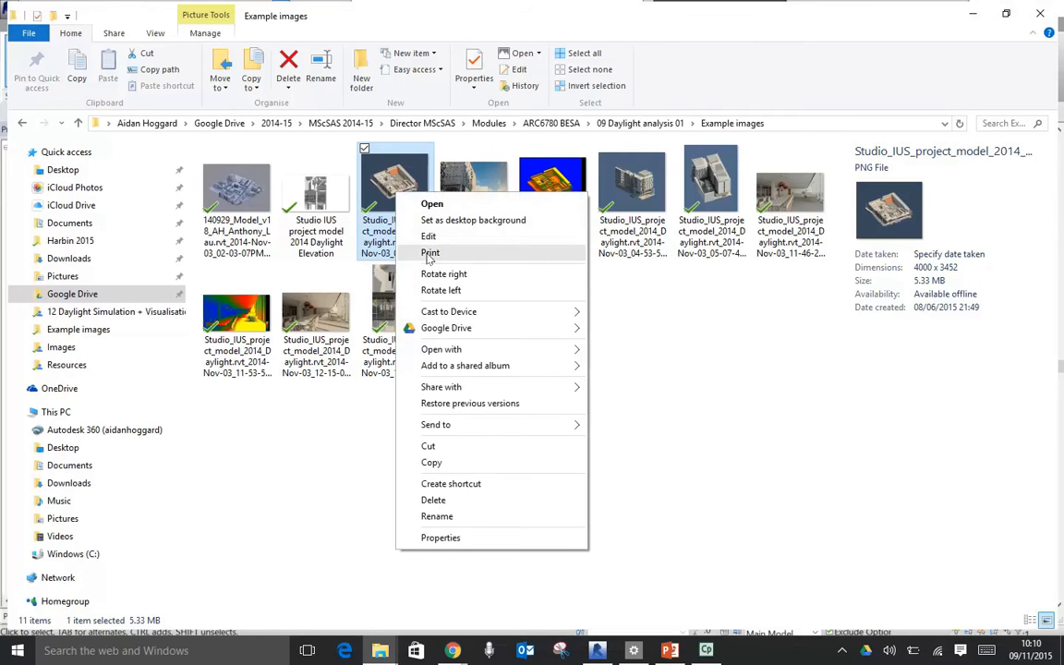
mouse_move(506, 349)
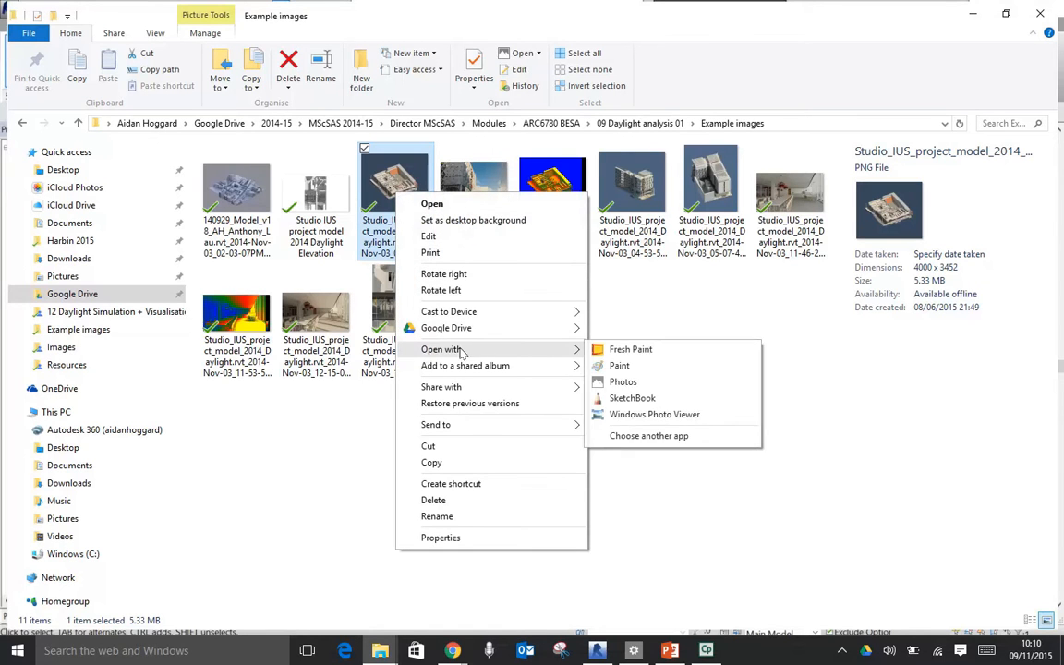
click(647, 414)
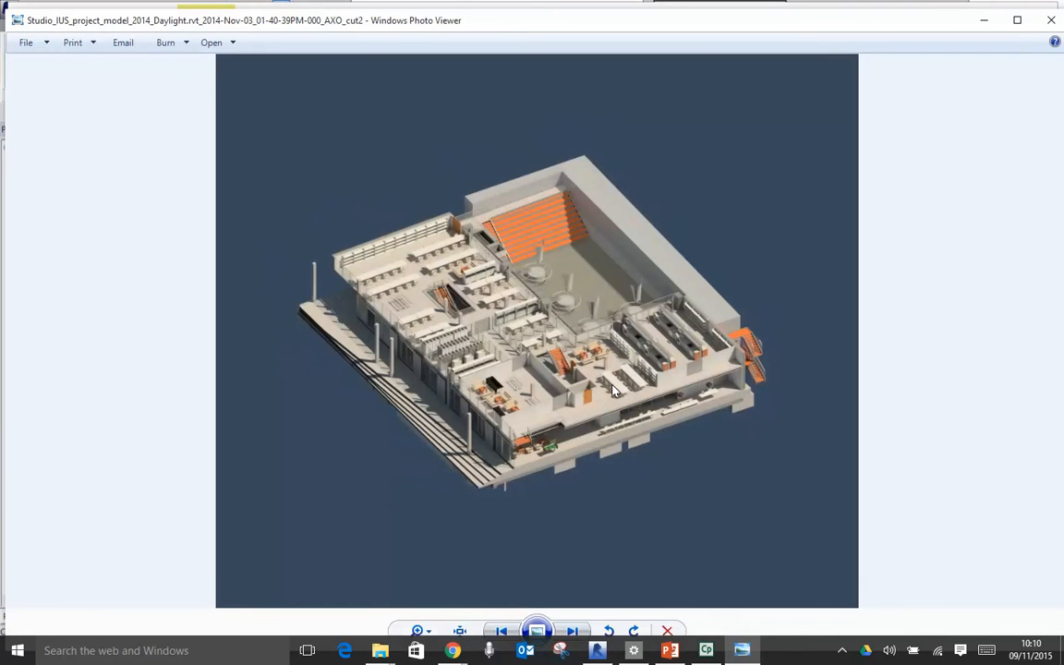
scroll(609, 385, up, 3)
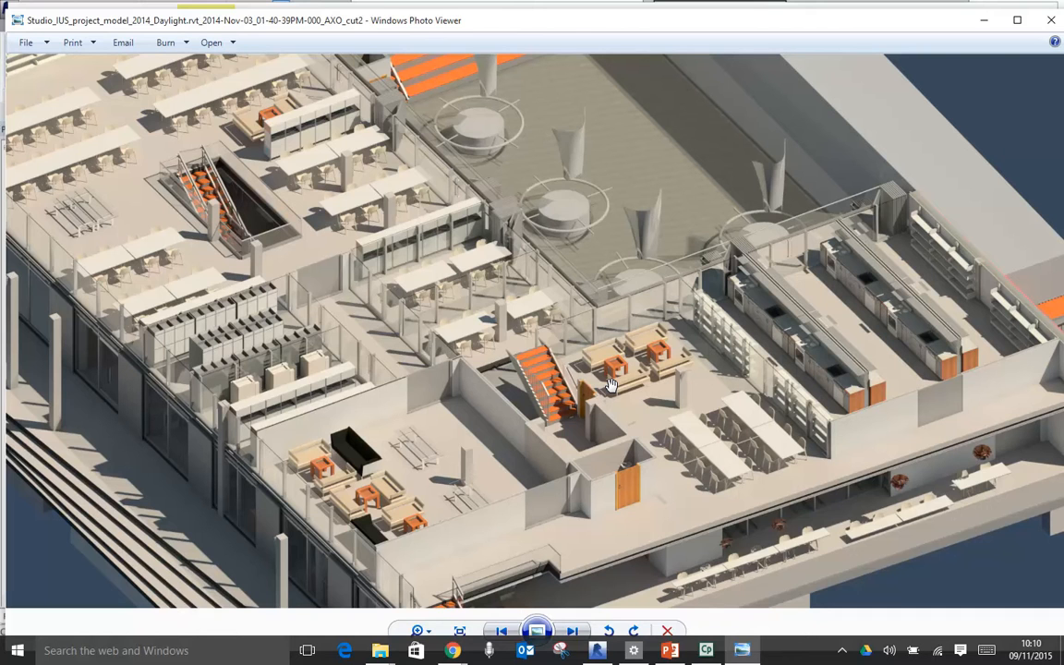
scroll(659, 181, down, 2)
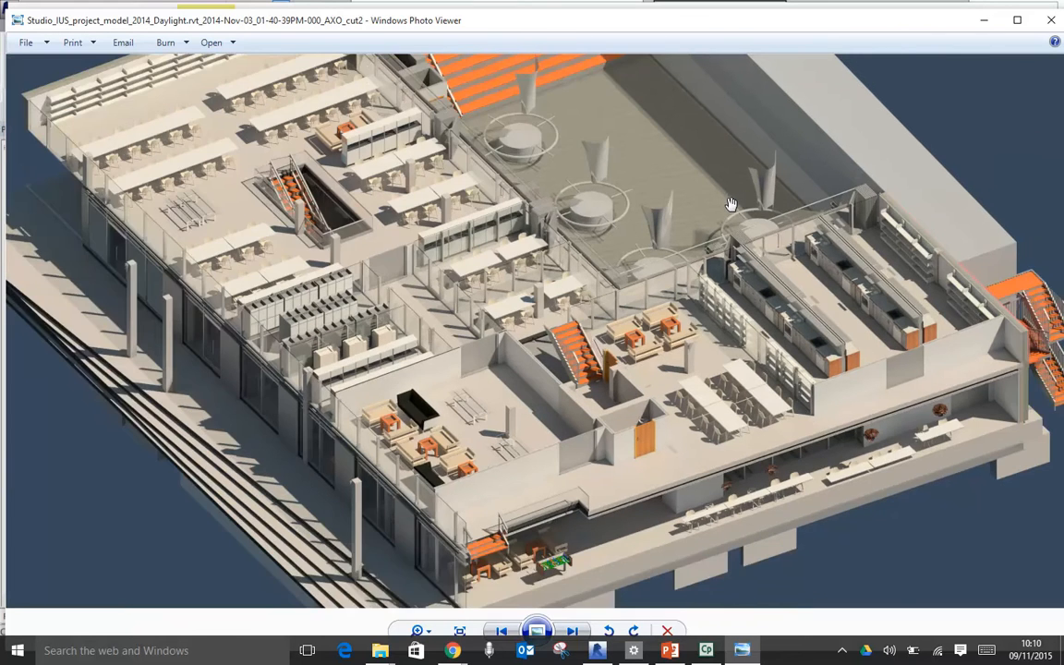
scroll(658, 187, down, 2)
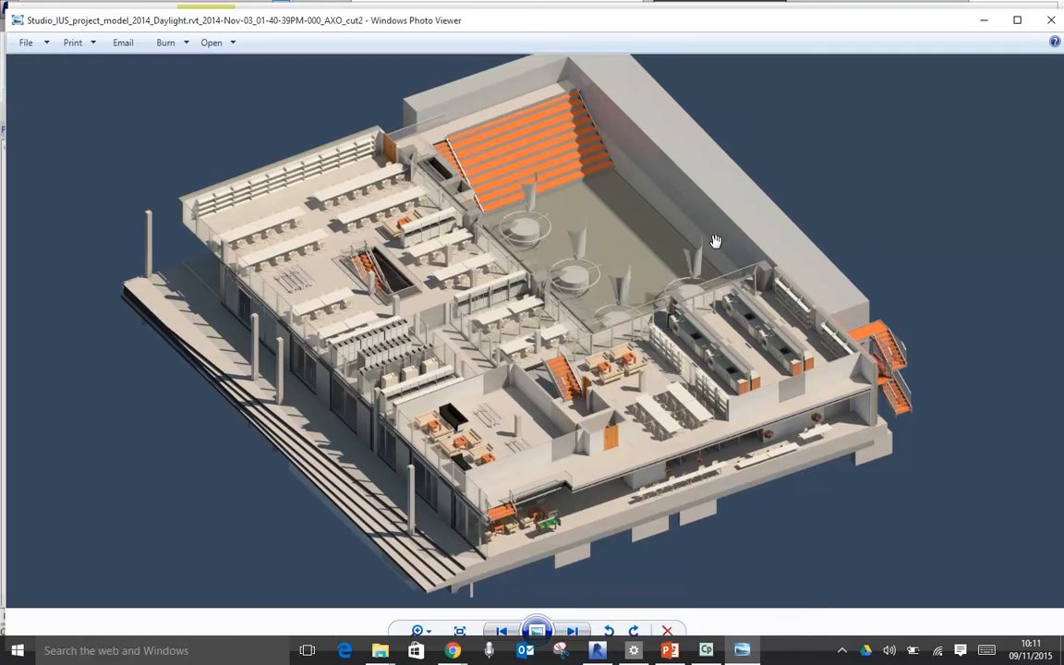
Return to the Example images folder and open the false-colour 04-46-51PM AXO_cut2 JPG in Windows Photo Viewer.
mouse_move(381, 653)
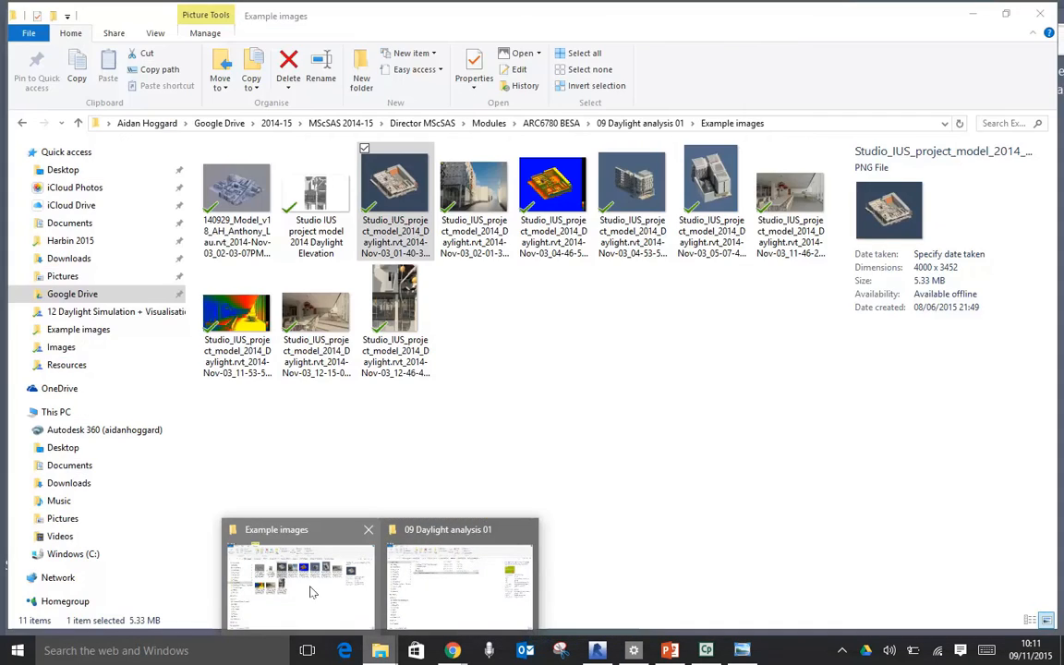
click(309, 589)
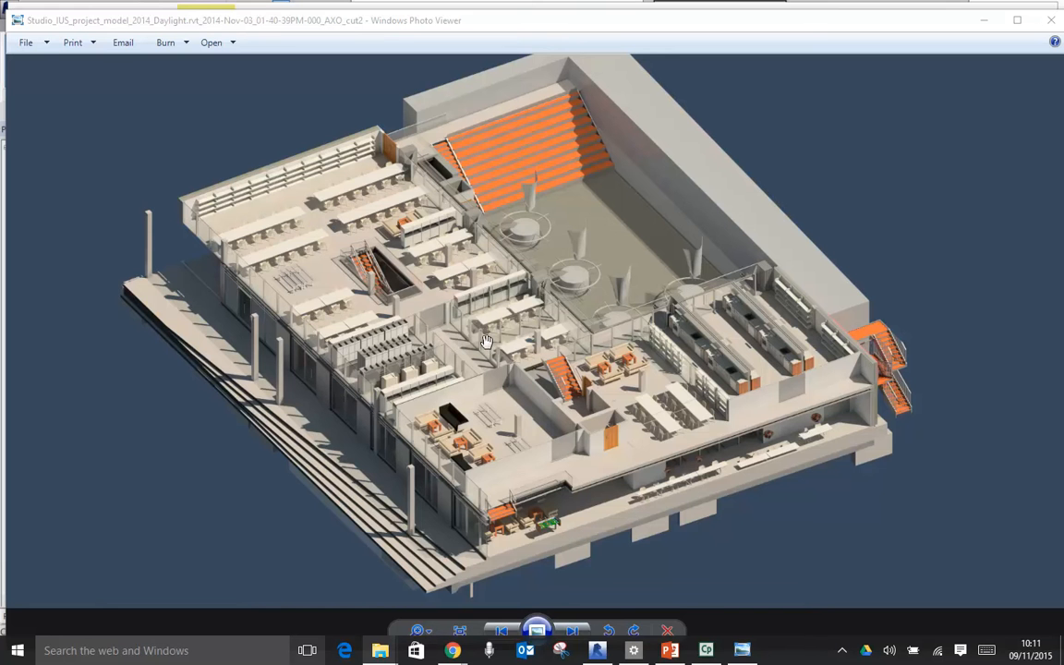
mouse_move(379, 652)
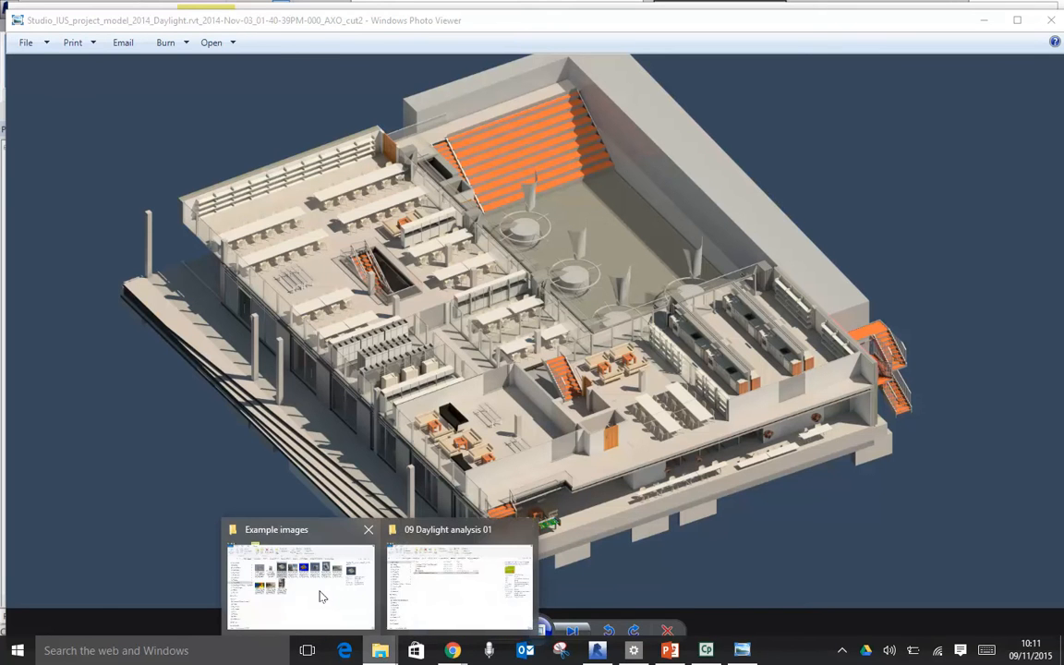
click(362, 617)
double_click(552, 187)
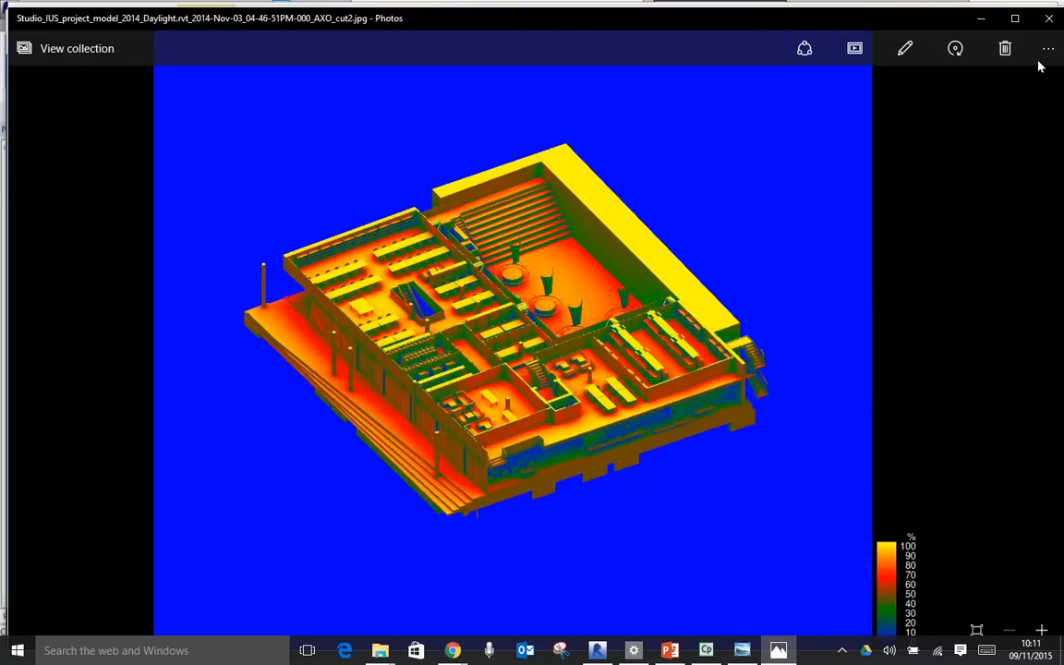
click(1049, 18)
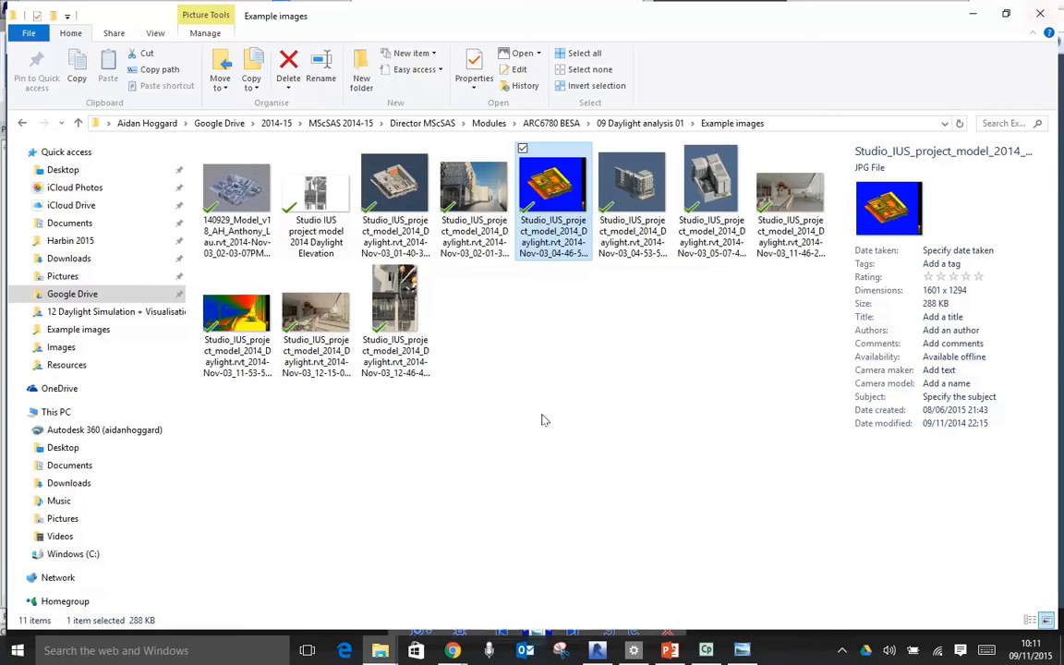
right_click(545, 183)
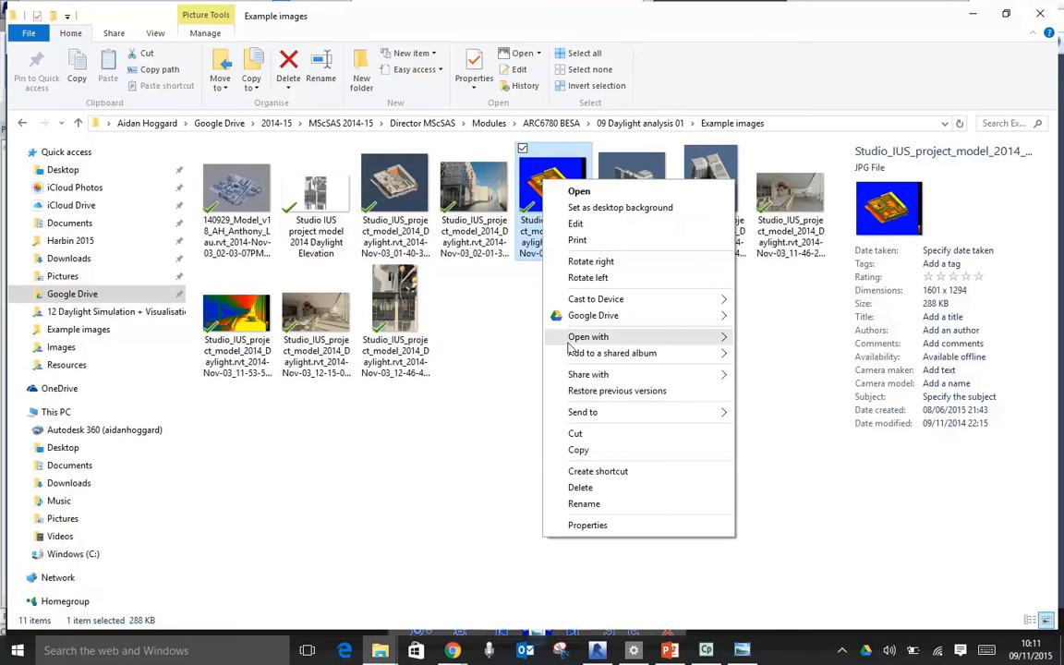
mouse_move(647, 336)
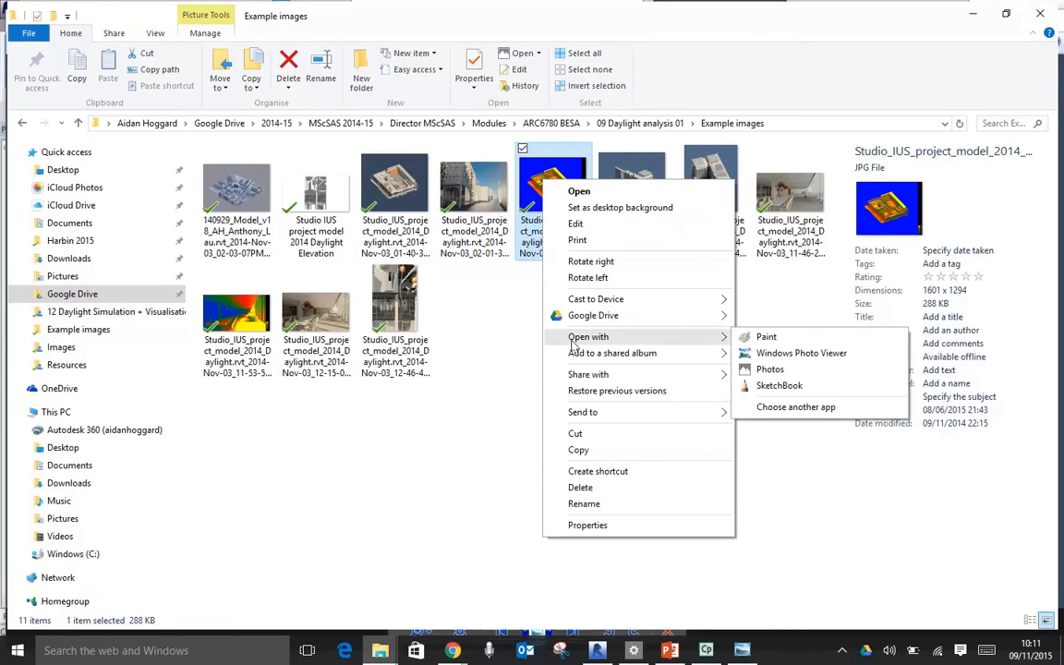
click(776, 353)
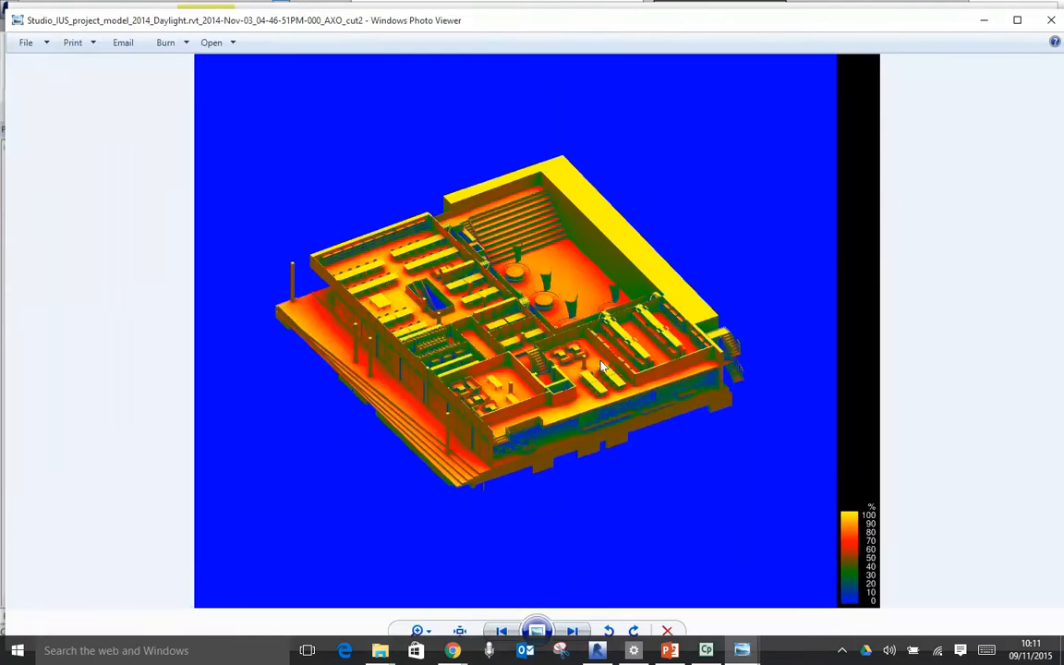
Examine the false-colour cutaway's rooms, terrace and percentage scale at close range.
scroll(522, 327, up, 3)
scroll(522, 327, up, 1)
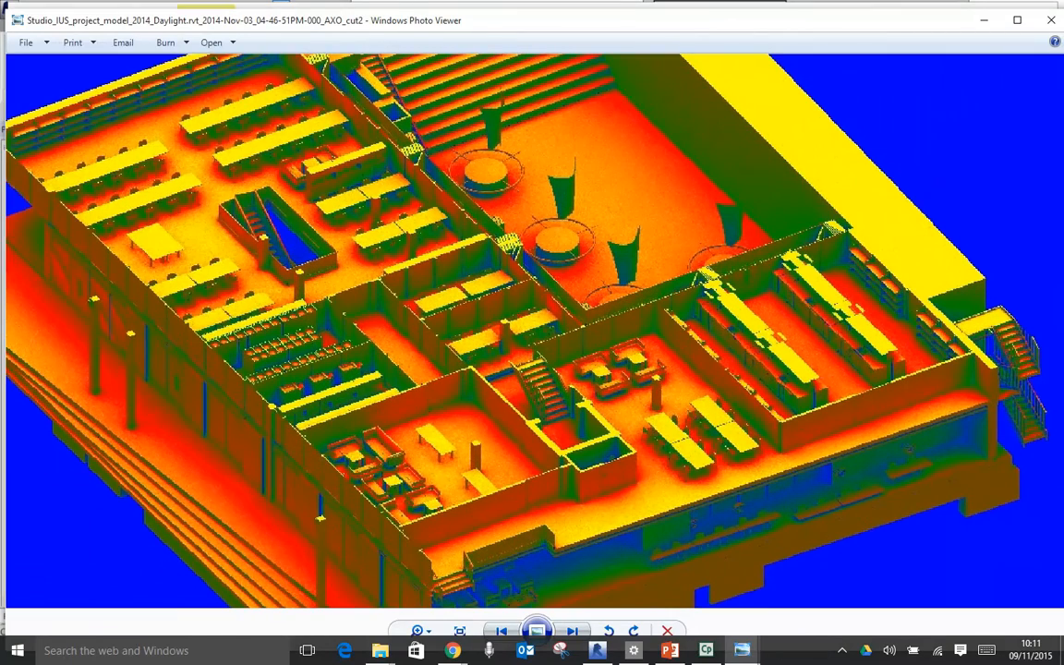
drag(580, 364, 331, 145)
scroll(580, 364, down, 2)
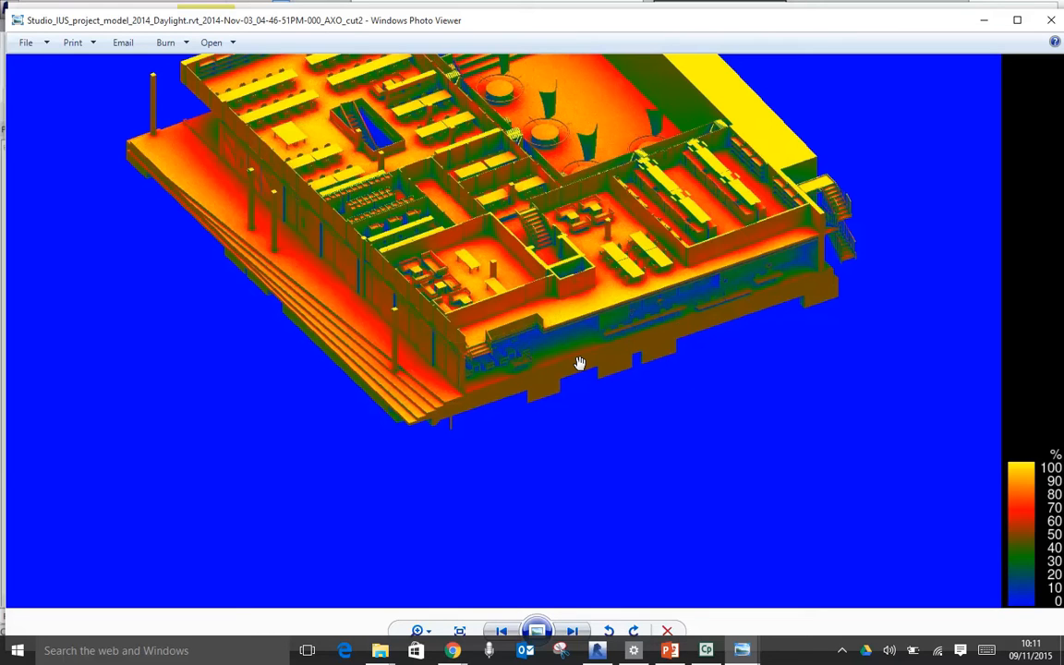
click(744, 196)
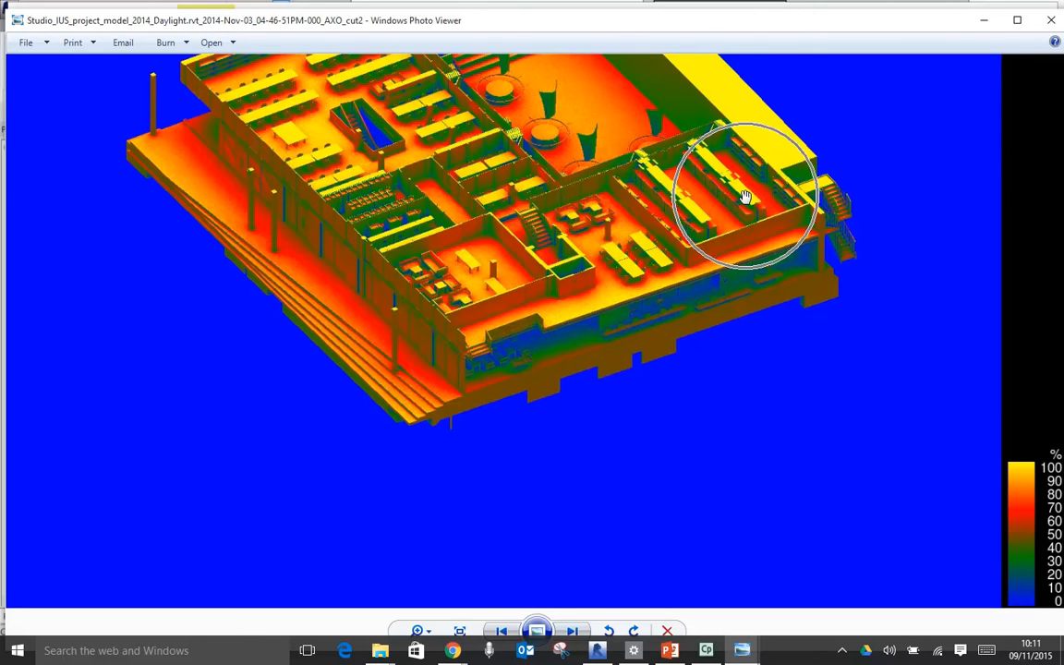
click(1022, 470)
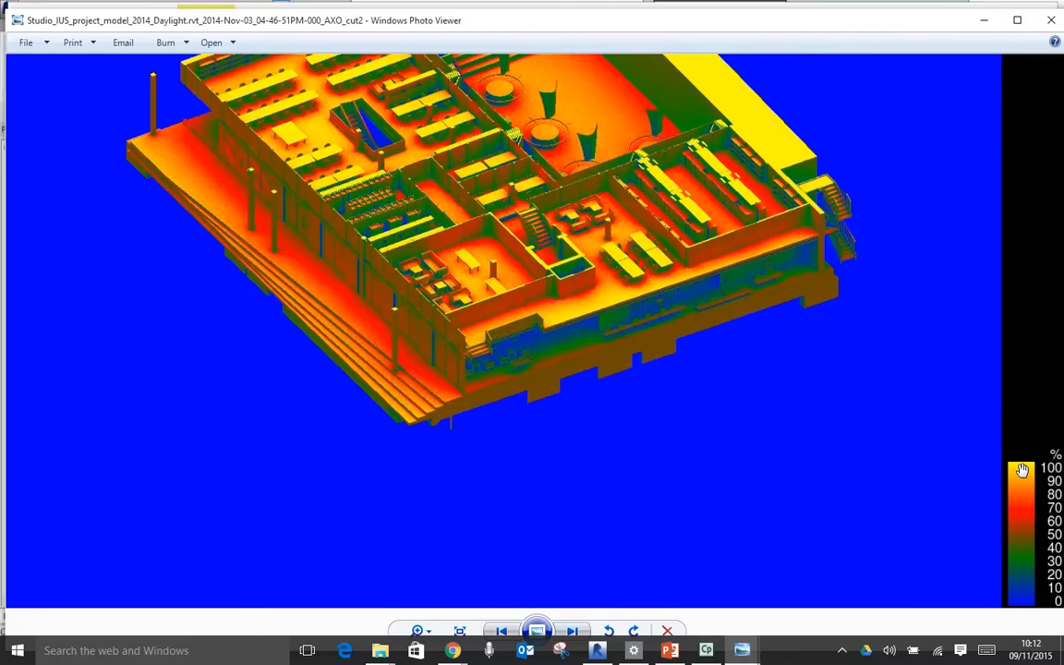
drag(498, 200, 591, 358)
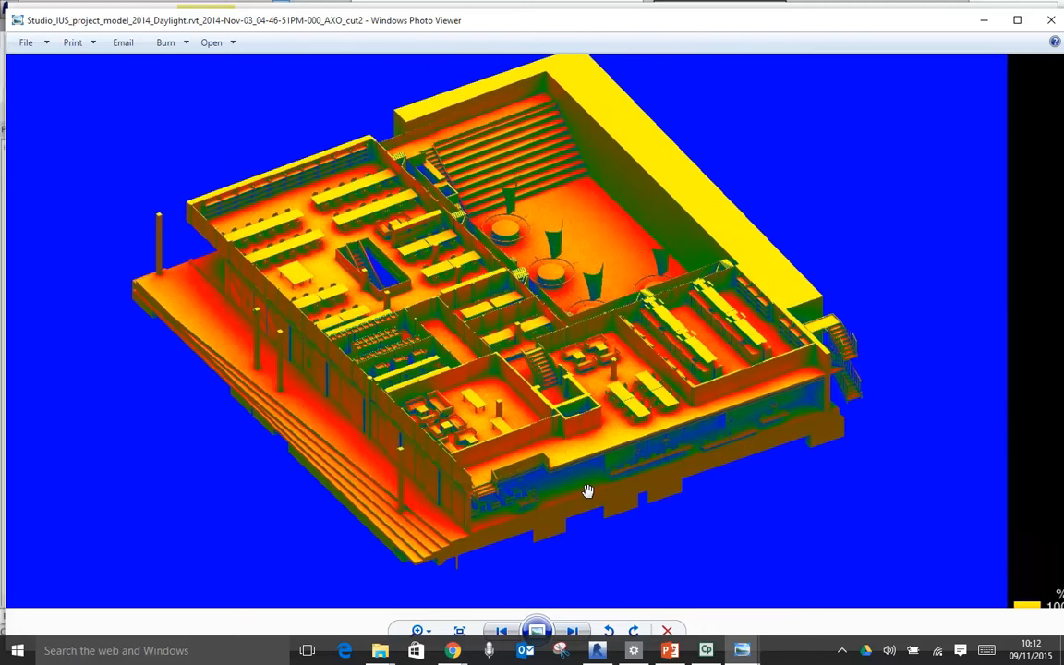
Replace the false-colour image with the 01-40-39PM AXO_cut2 render in Windows Photo Viewer, inspect it, close it and return to Revit.
click(1055, 23)
click(399, 191)
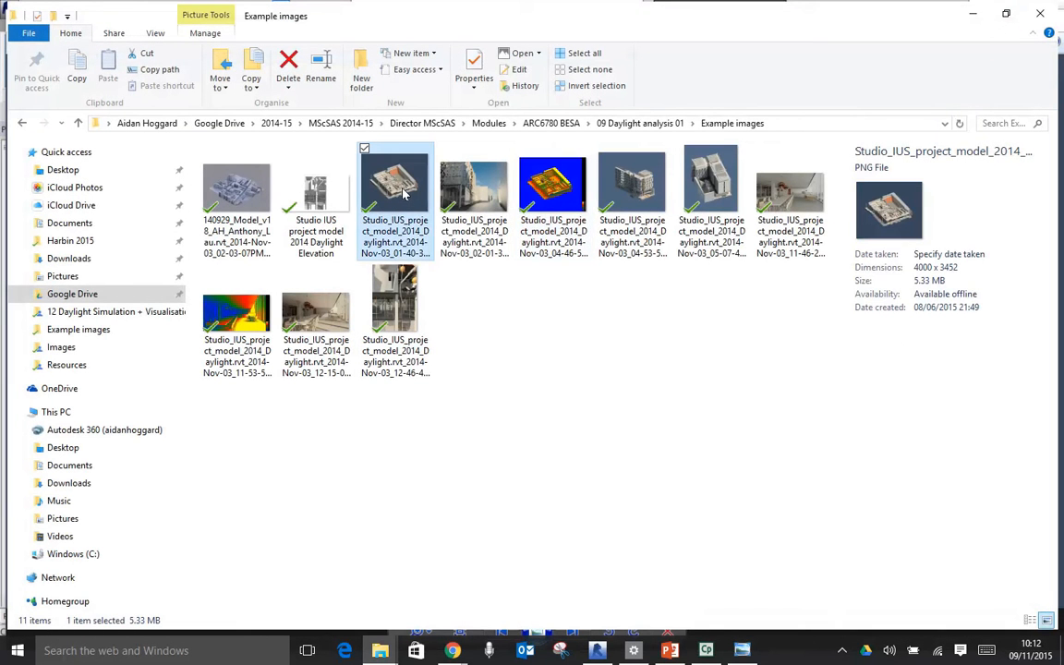
right_click(402, 193)
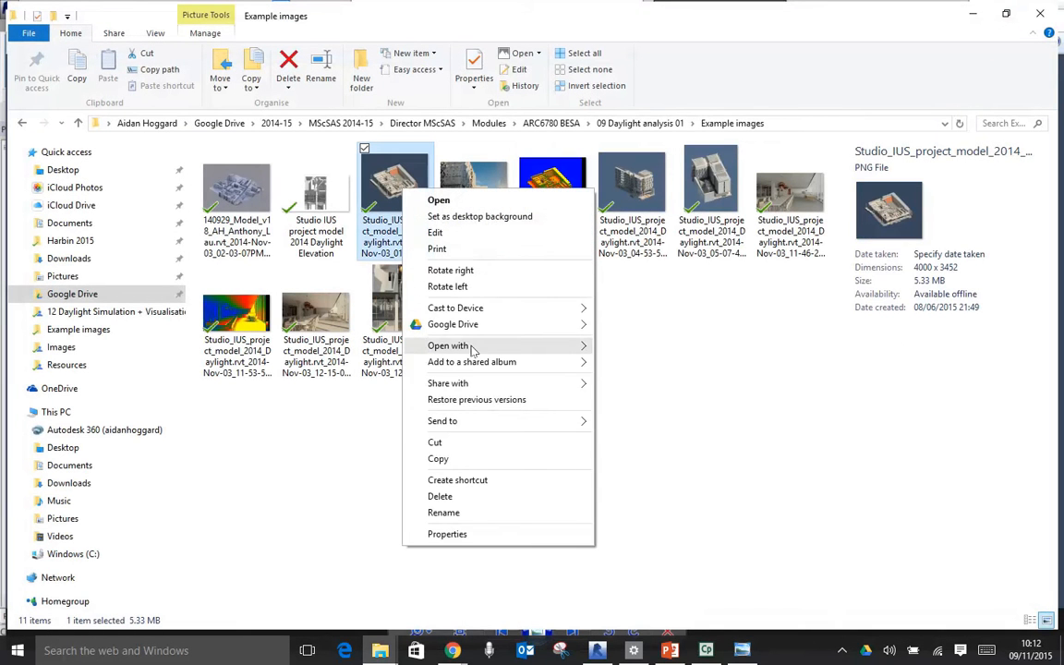
mouse_move(472, 350)
click(673, 409)
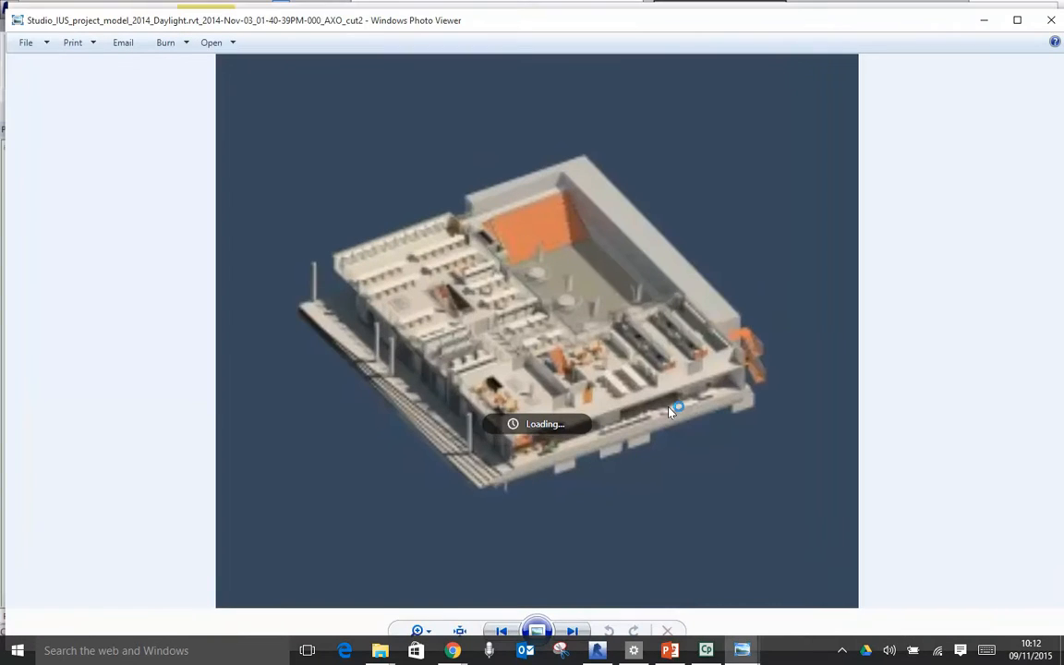
scroll(671, 414, up, 5)
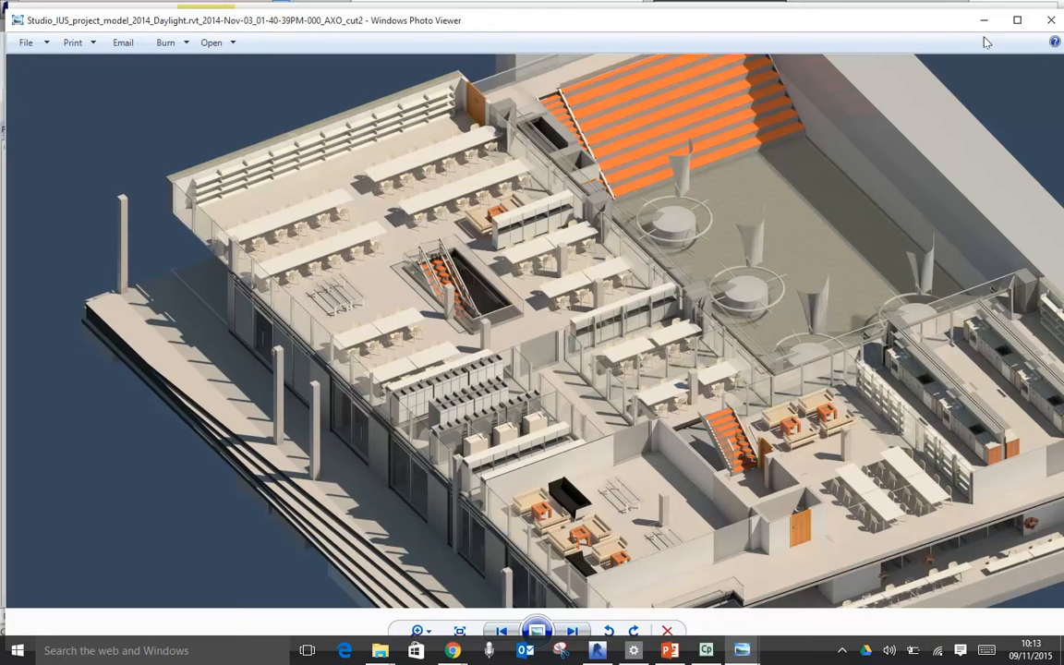
click(1054, 20)
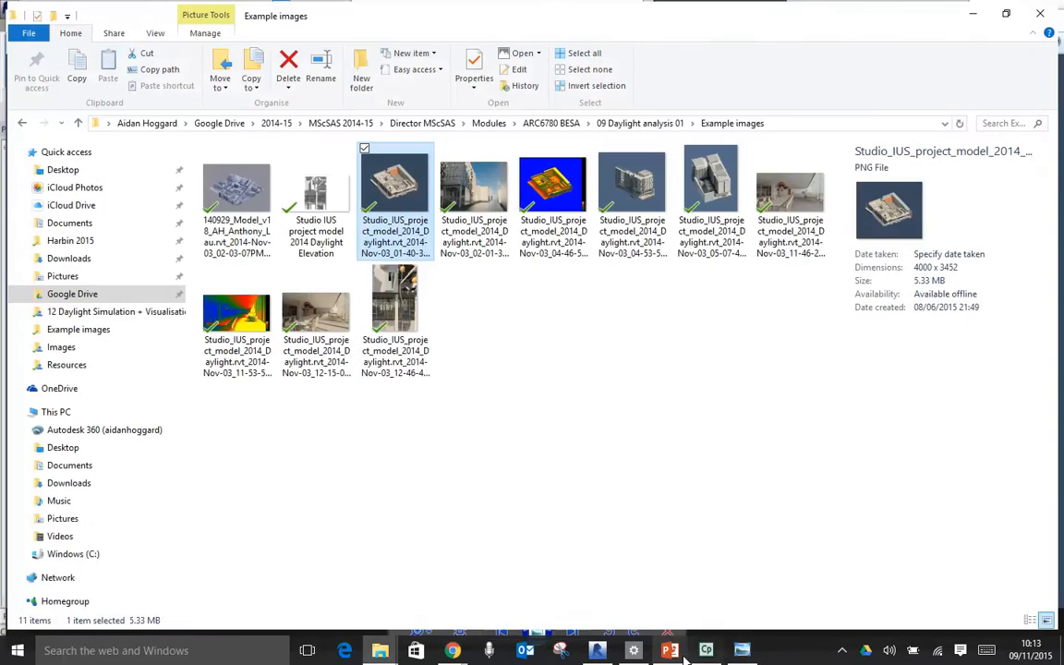
click(597, 650)
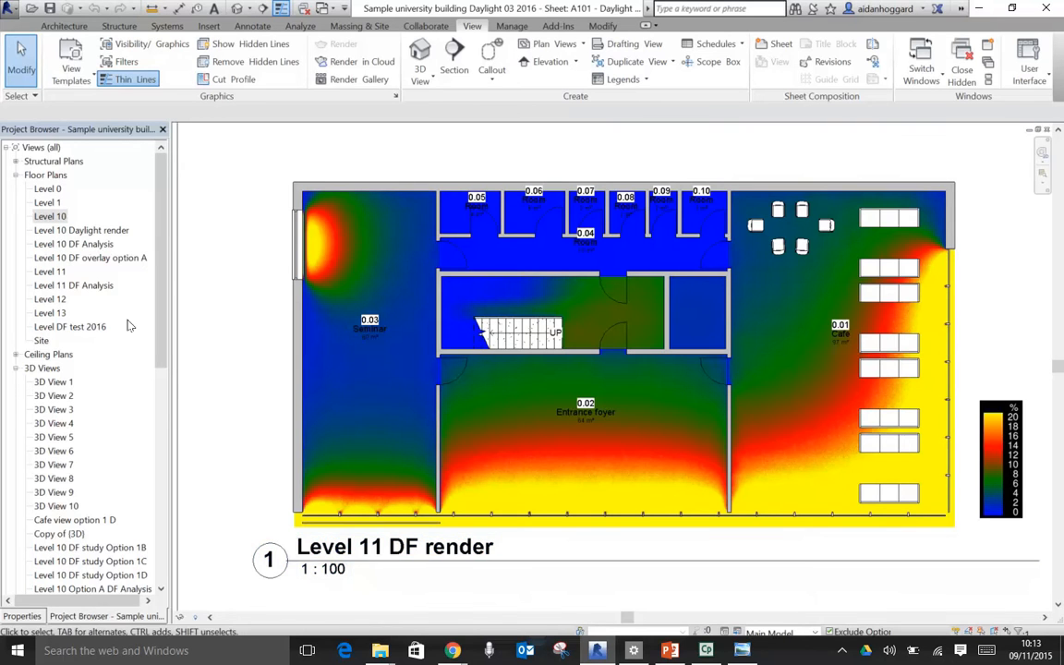
Open the Level 10 floor plan and demonstrate its shadow display by turning shadows off and back on.
double_click(51, 216)
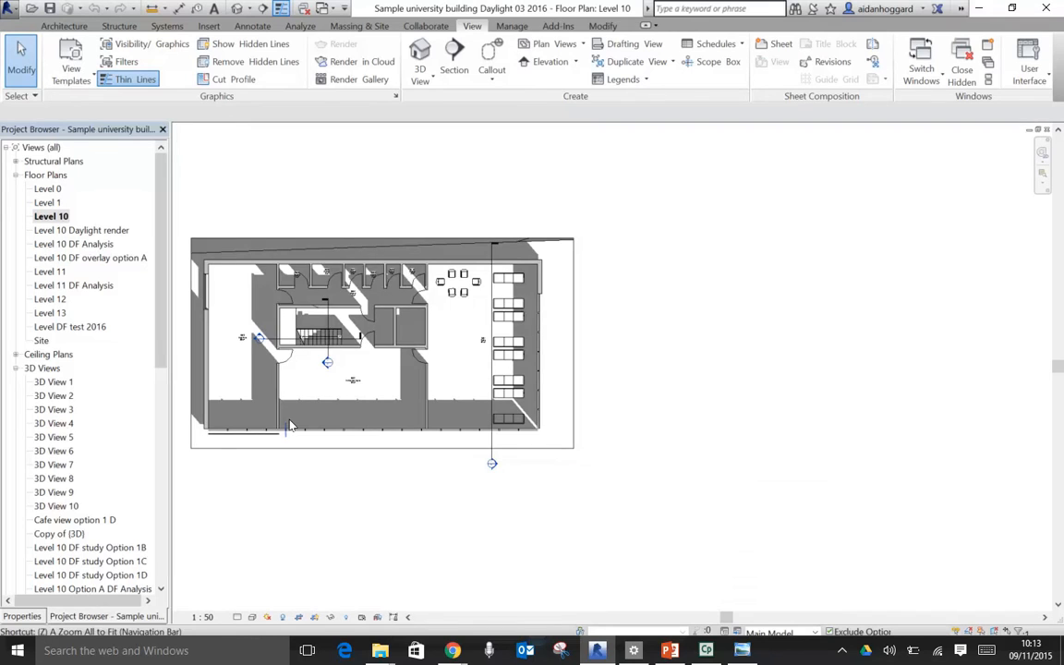
scroll(260, 378, up, 3)
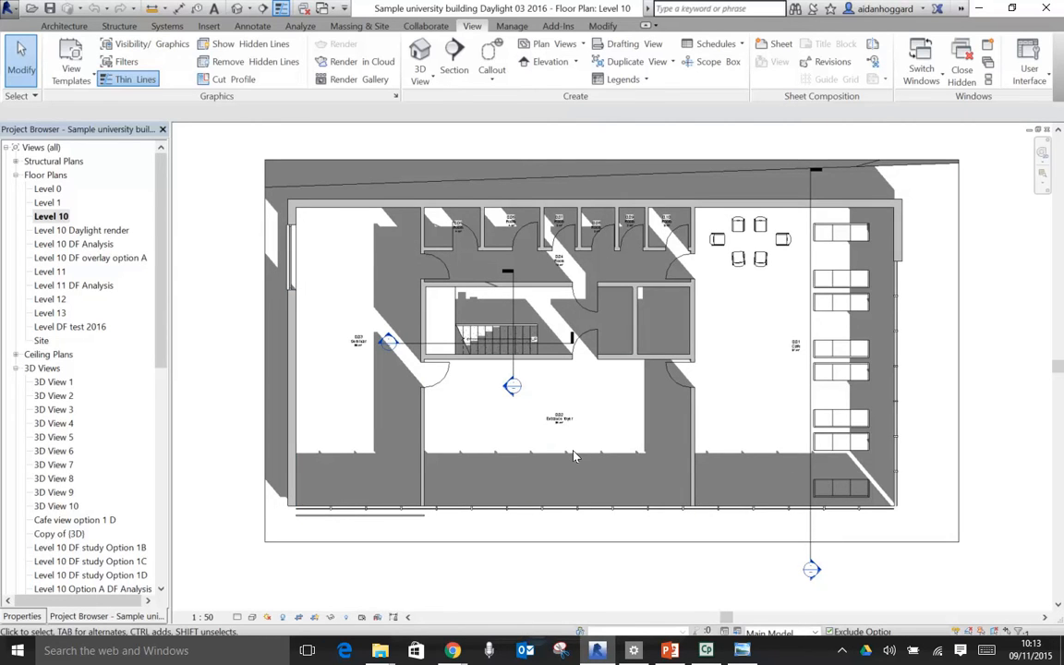
click(283, 619)
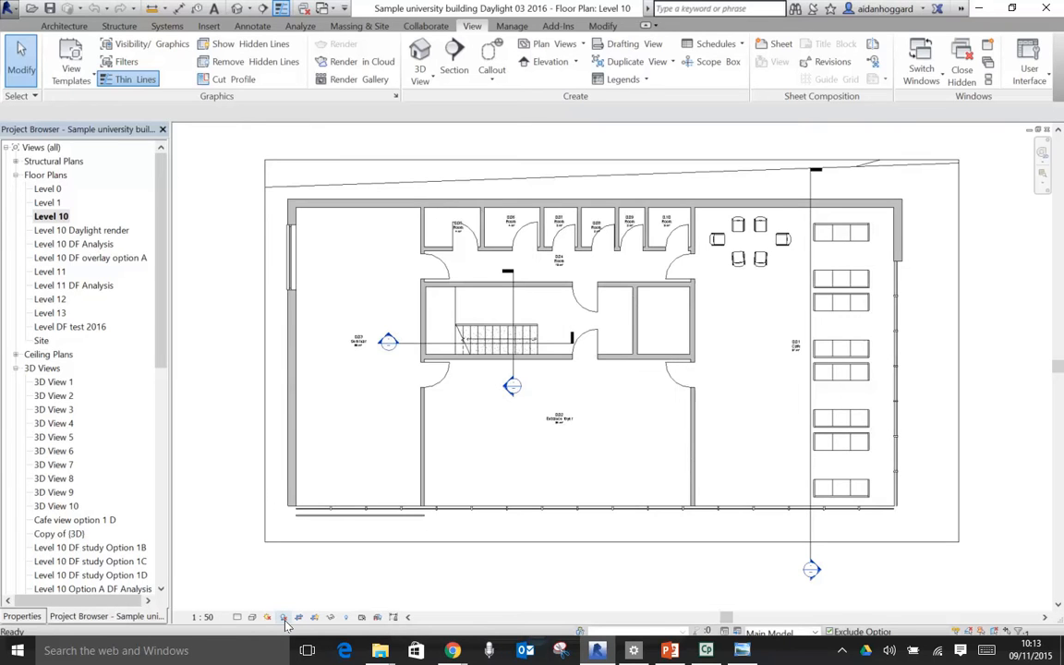
click(283, 618)
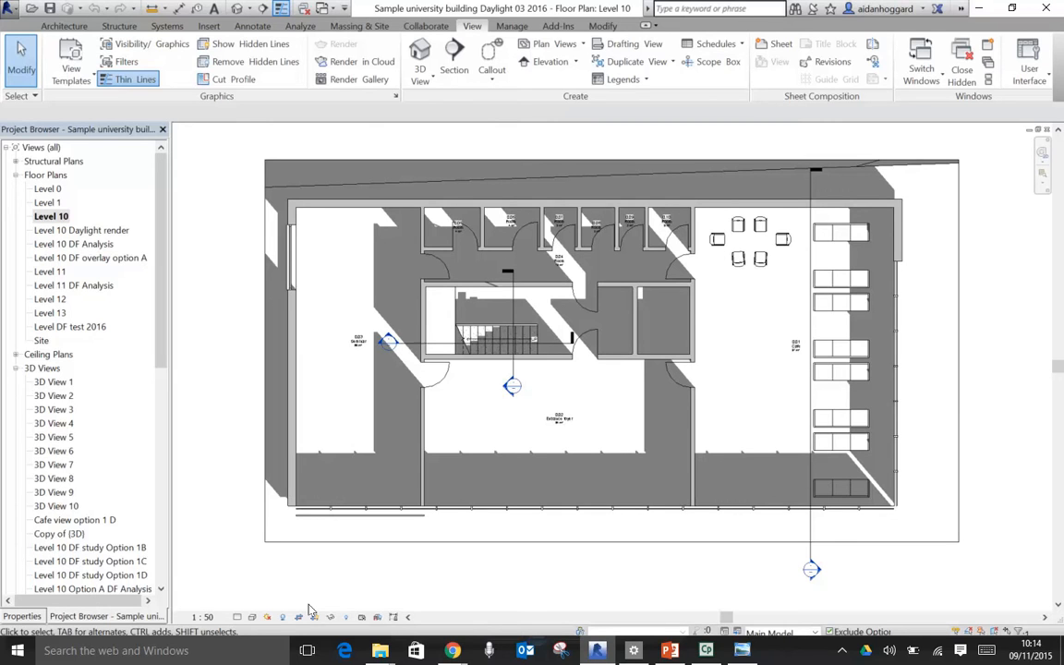
mouse_move(708, 658)
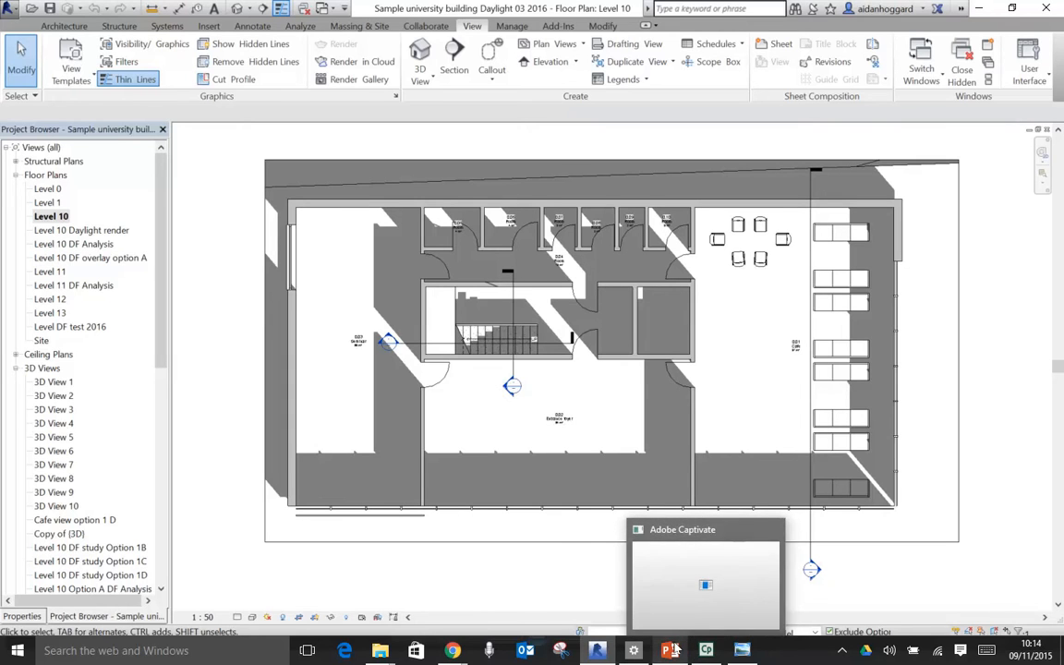
mouse_move(660, 645)
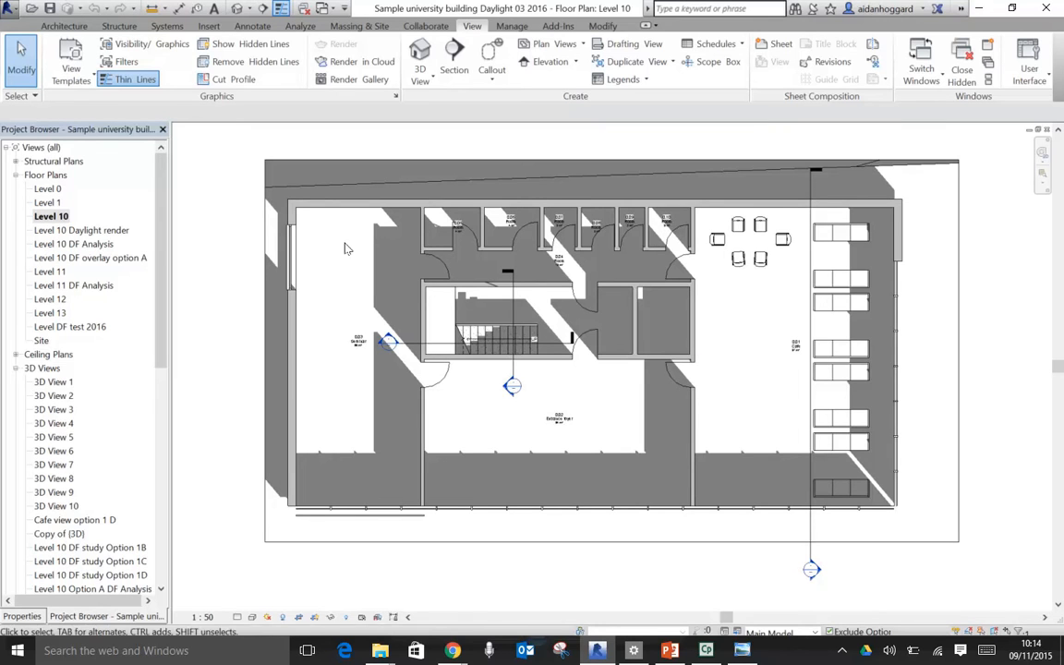
key(ctrl)
key(ctrl)
key(ctrl)
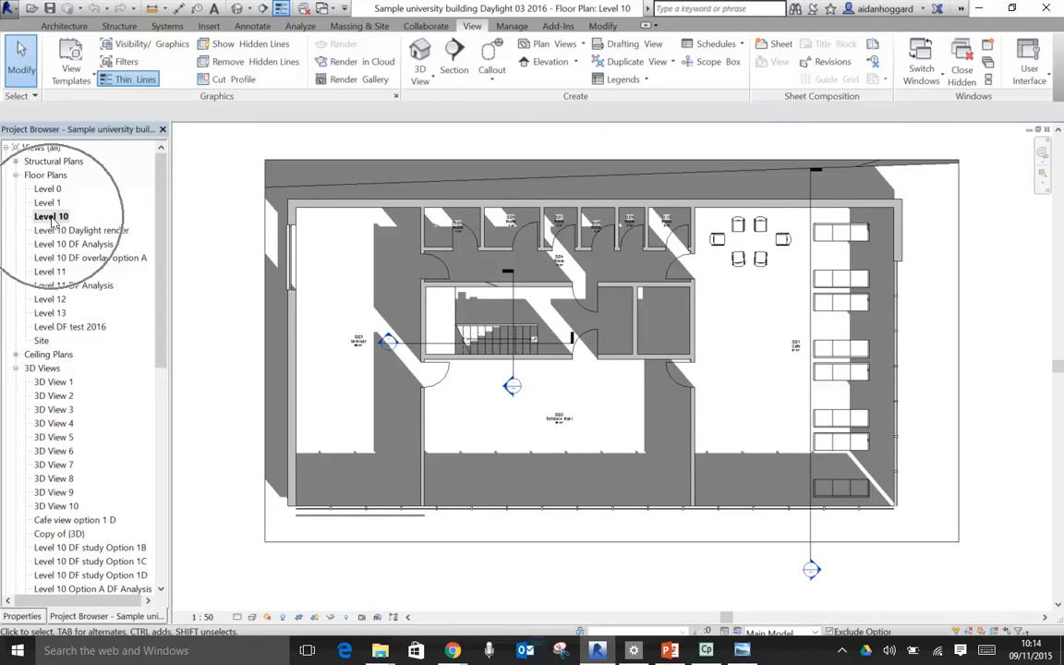
key(ctrl)
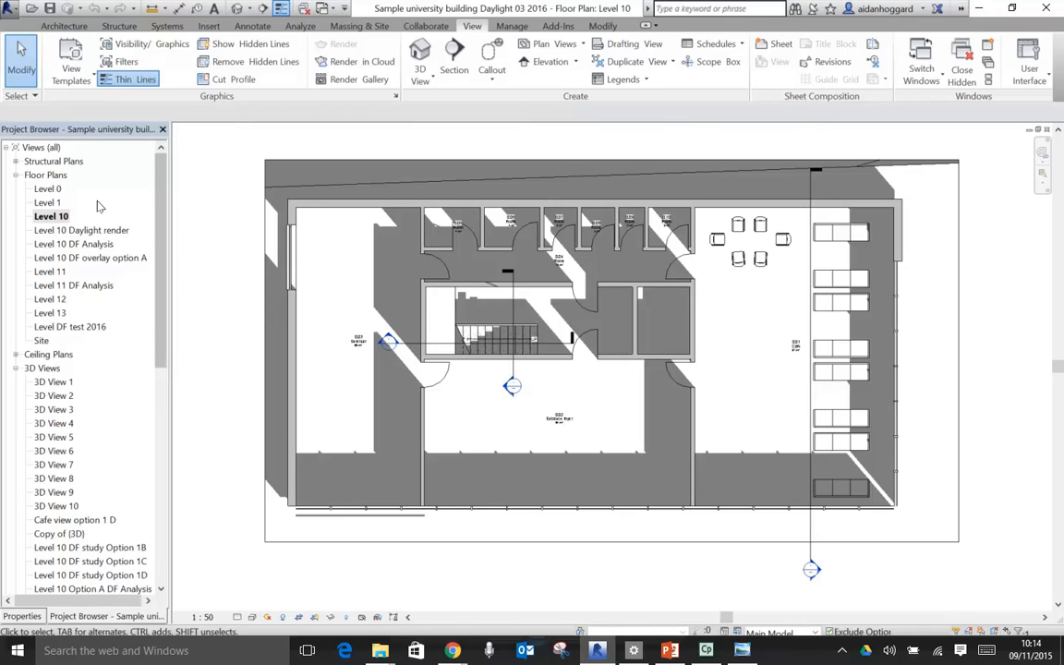
Duplicate the Level 10 floor plan view with detailing.
right_click(57, 216)
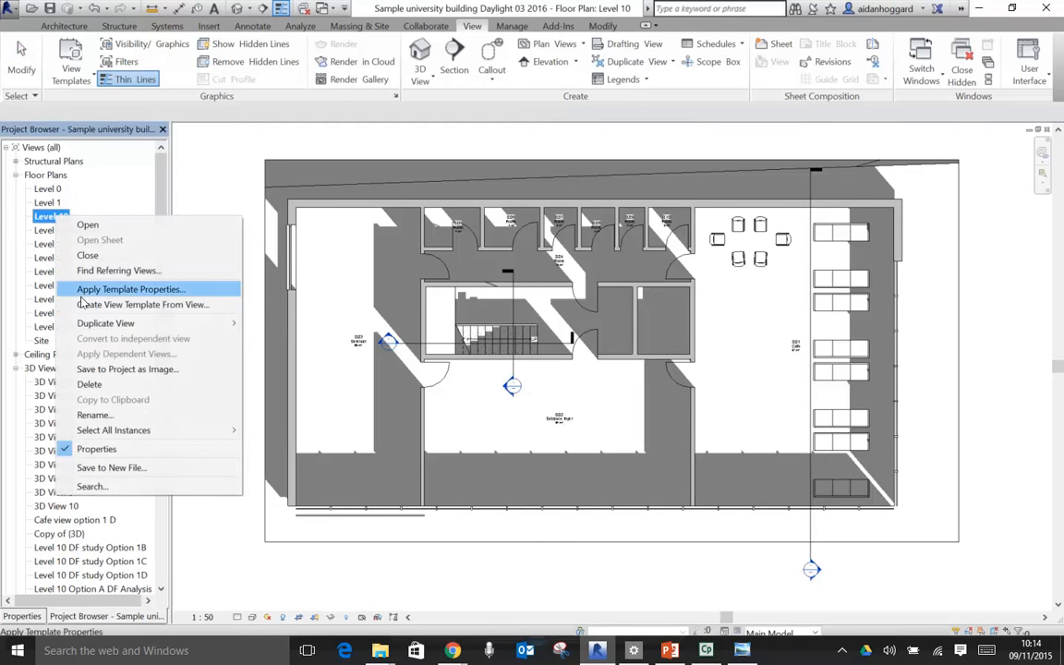
mouse_move(90, 325)
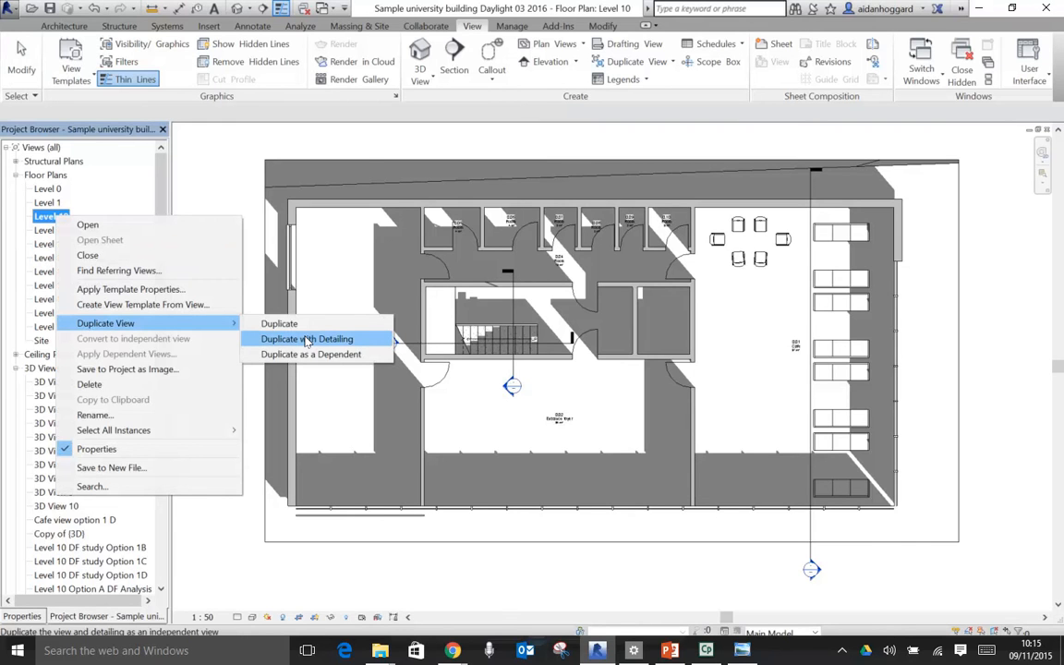
click(308, 339)
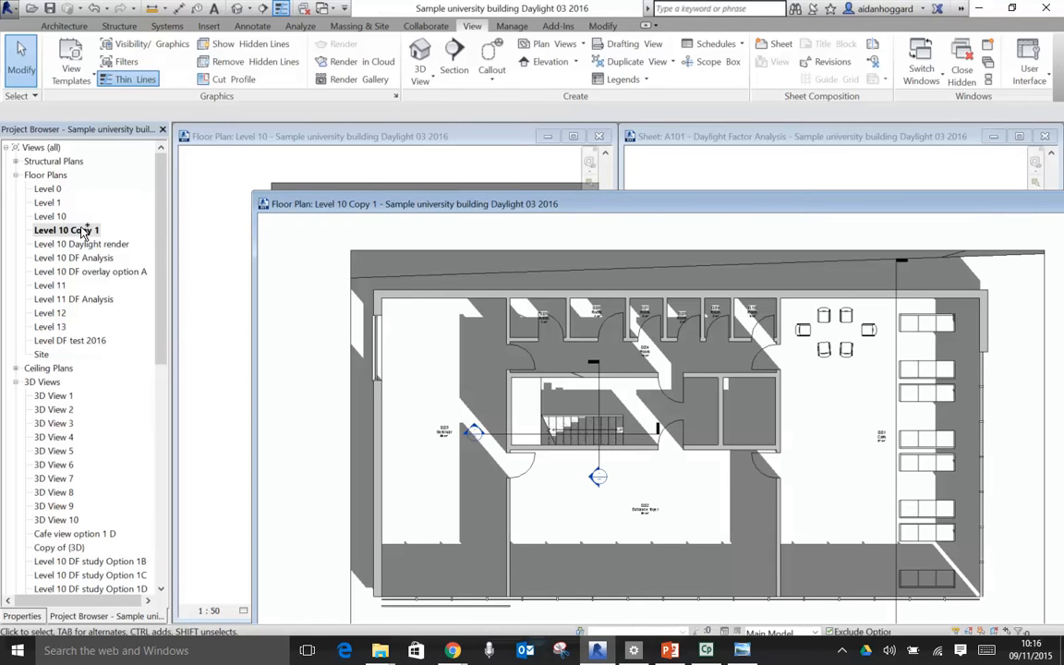
Rename the duplicated Level 10 floor plan as Level 10 DF analysis 2016.
right_click(83, 232)
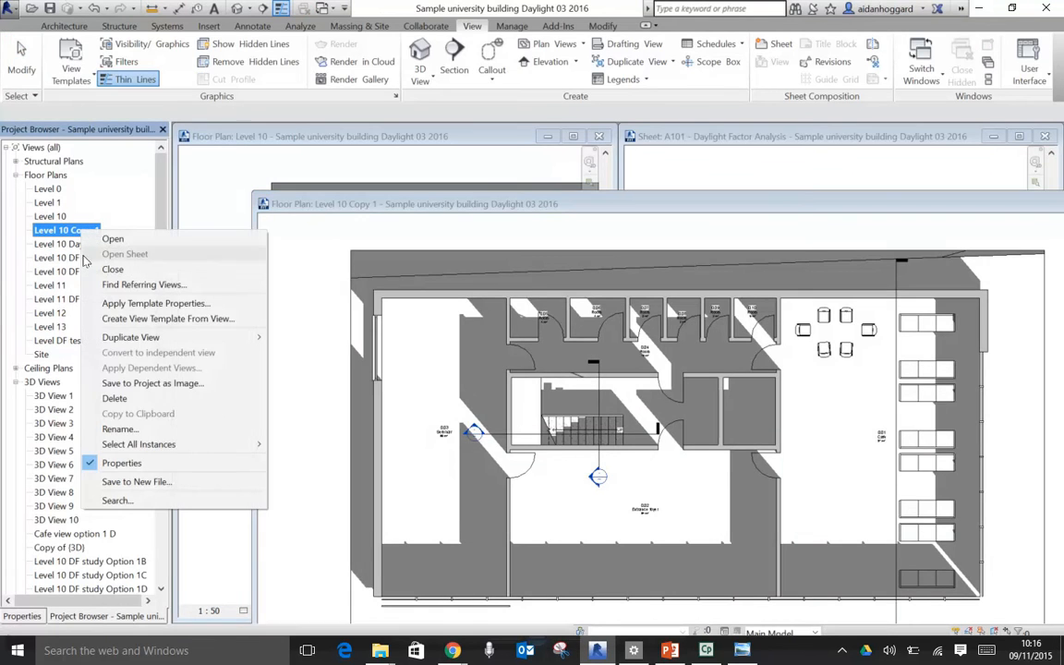
click(119, 429)
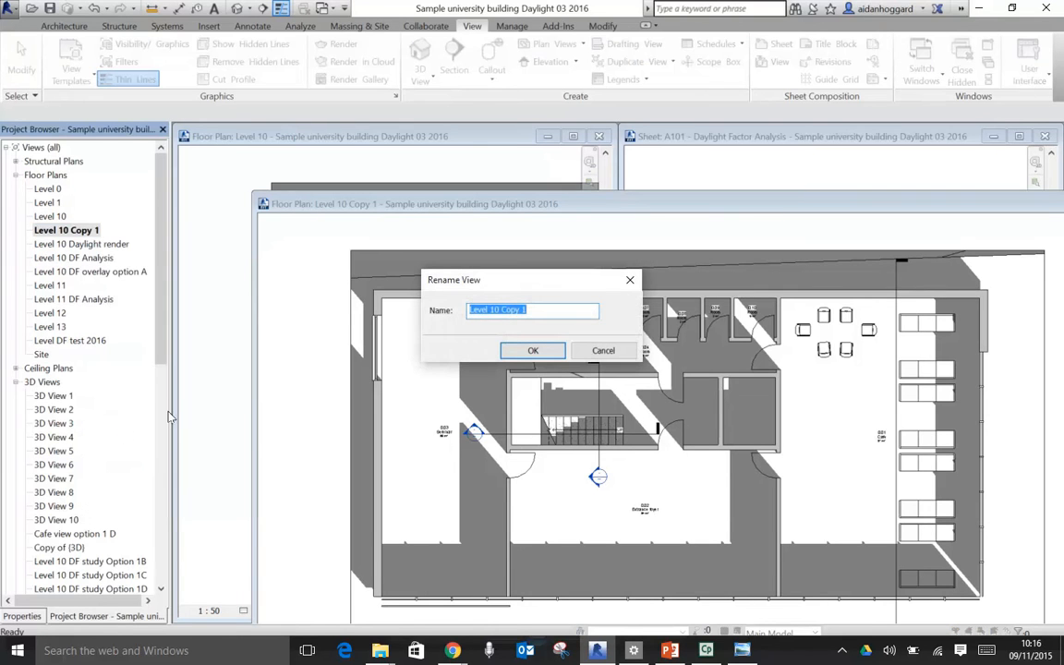
click(528, 311)
key(shift+Left)
key(shift+Left)
key(shift+Left)
key(shift+Left)
key(shift+Left)
key(shift+Left)
text(DF banalysis)
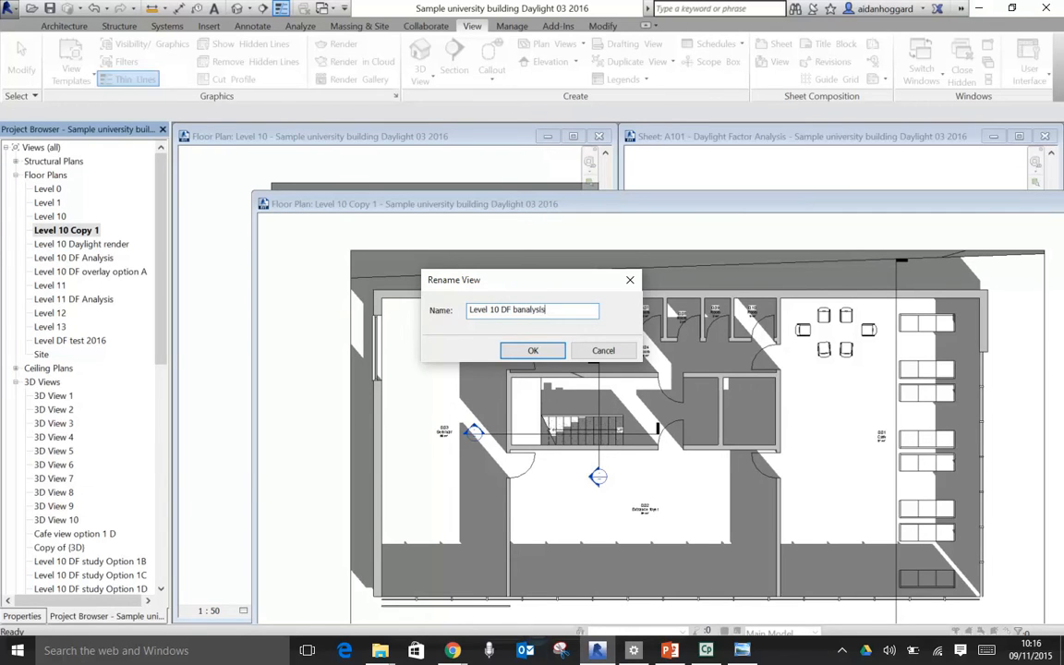
click(514, 310)
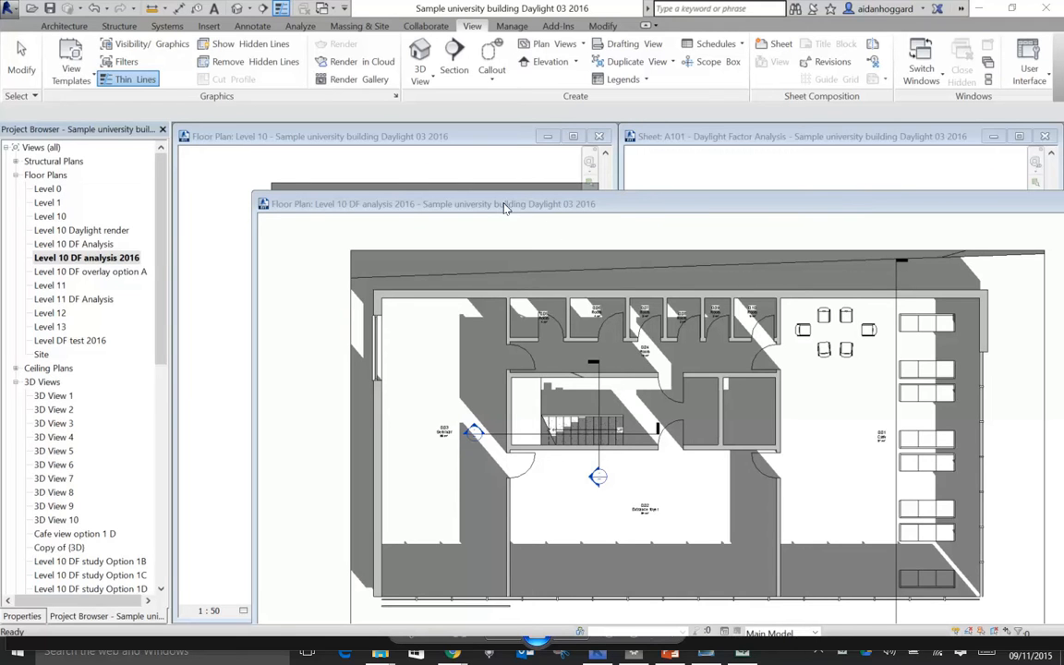
Maximize the Level 10 DF analysis 2016 view window and turn off the view's shadows.
click(629, 205)
drag(629, 207, 557, 149)
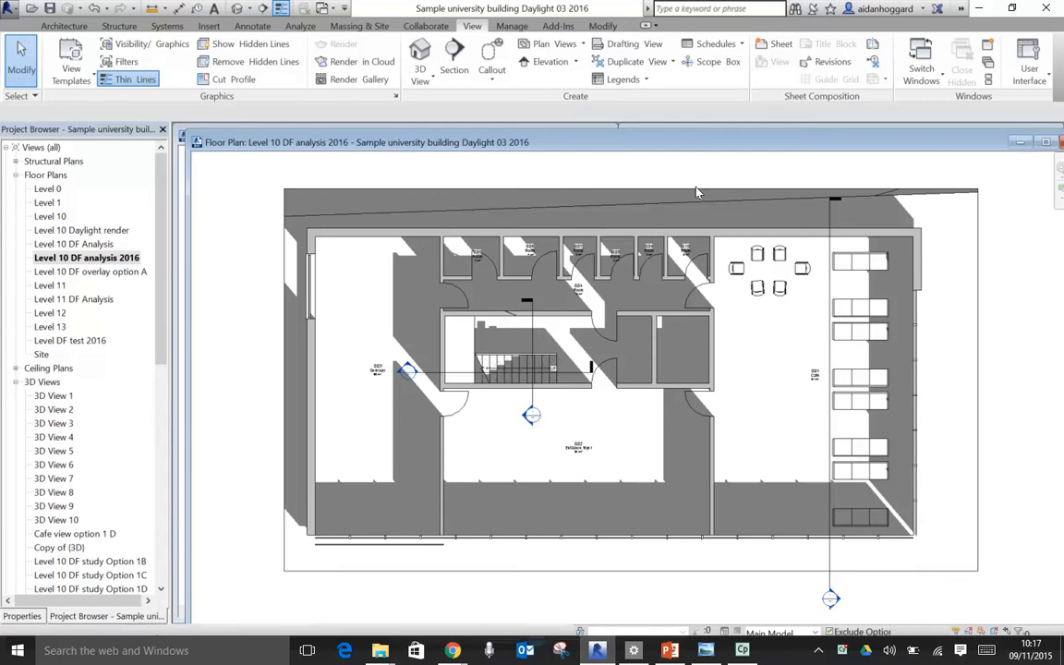
double_click(693, 144)
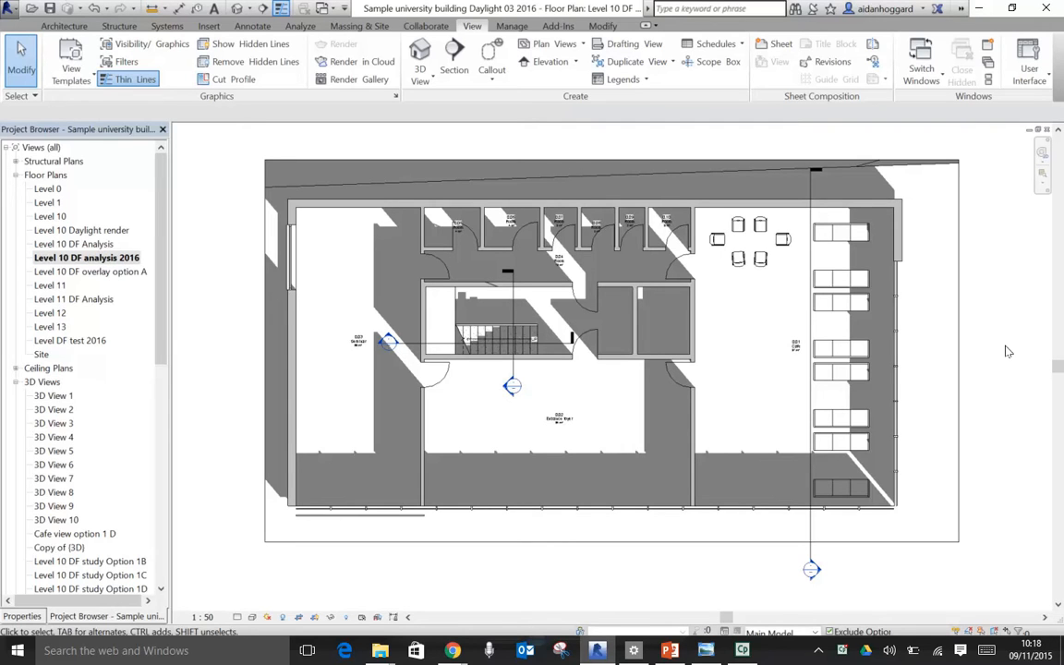
click(284, 617)
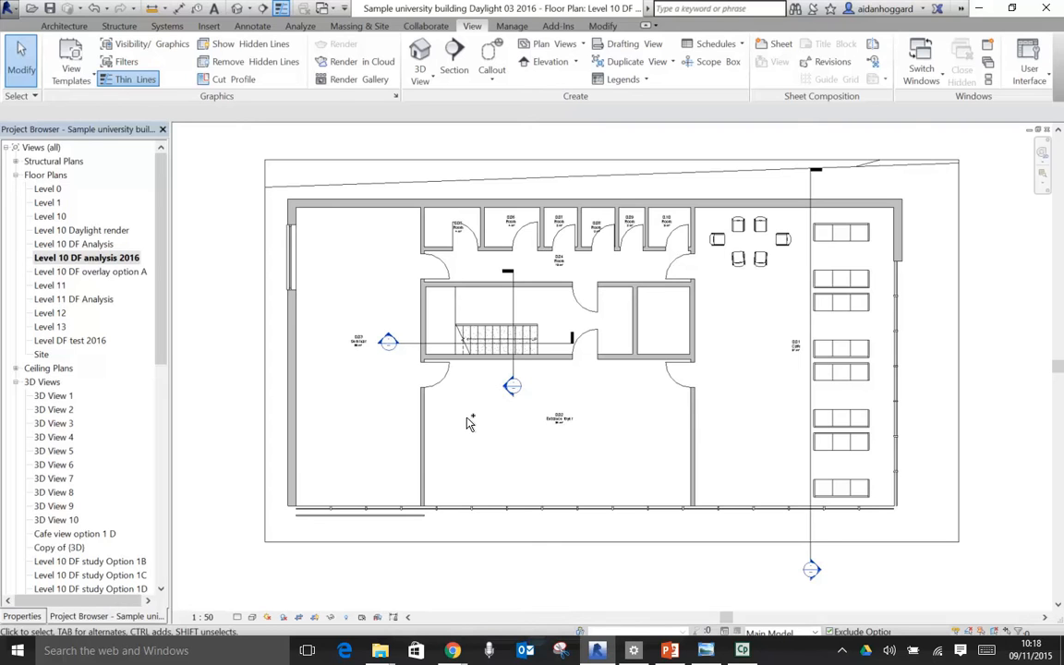
Turn off cropping in the Level 10 DF analysis 2016 plan to inspect the surrounding site and neighbouring buildings.
scroll(469, 422, down, 10)
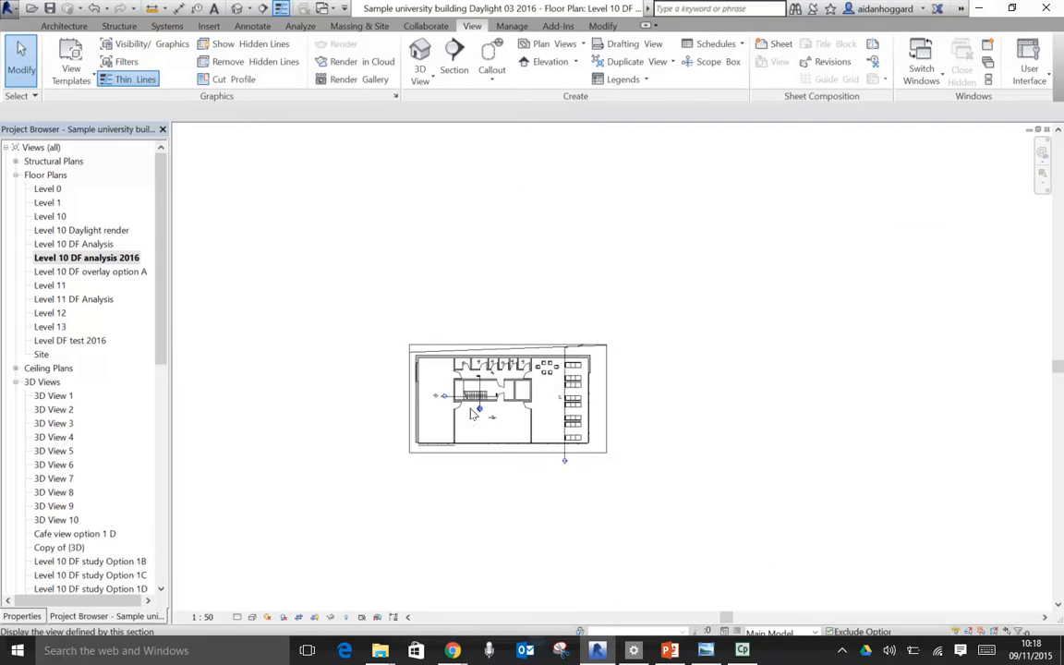
scroll(462, 423, down, 2)
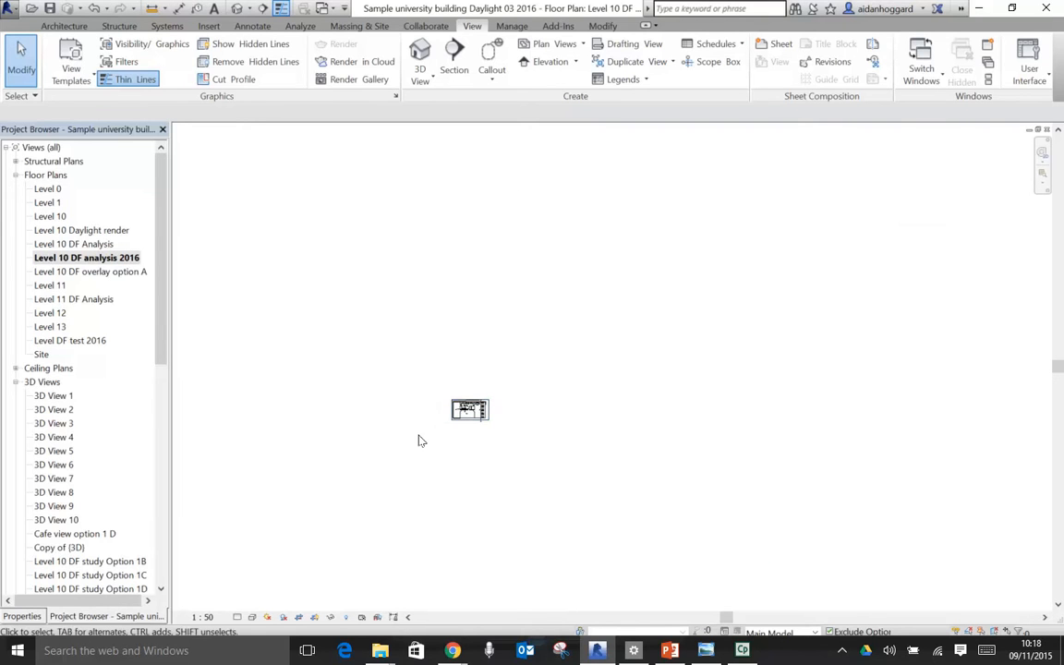
scroll(458, 437, up, 3)
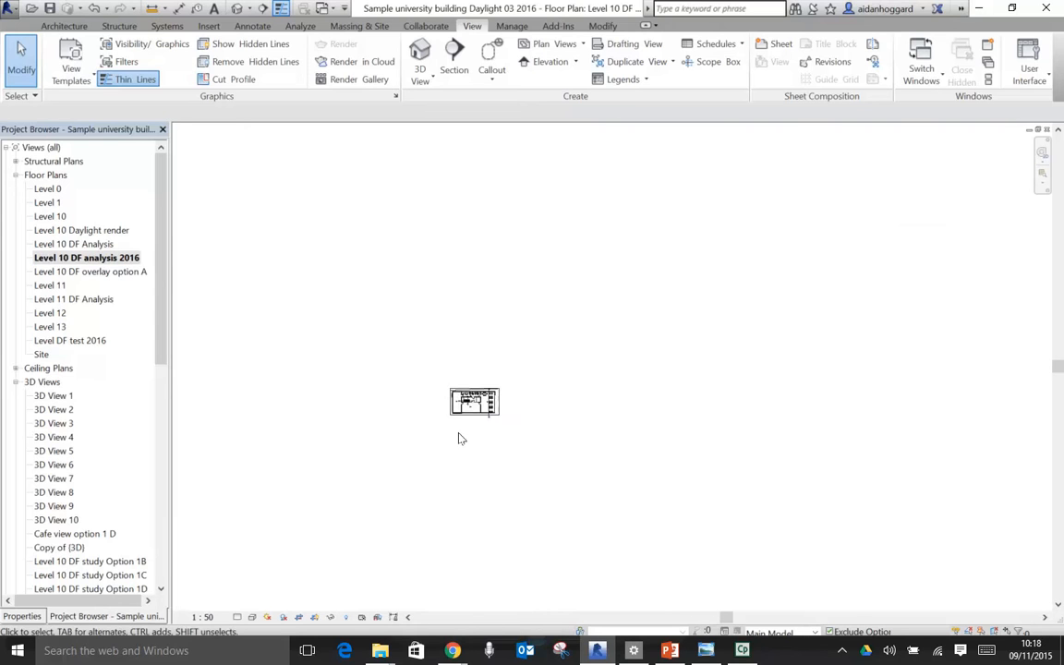
scroll(463, 433, up, 4)
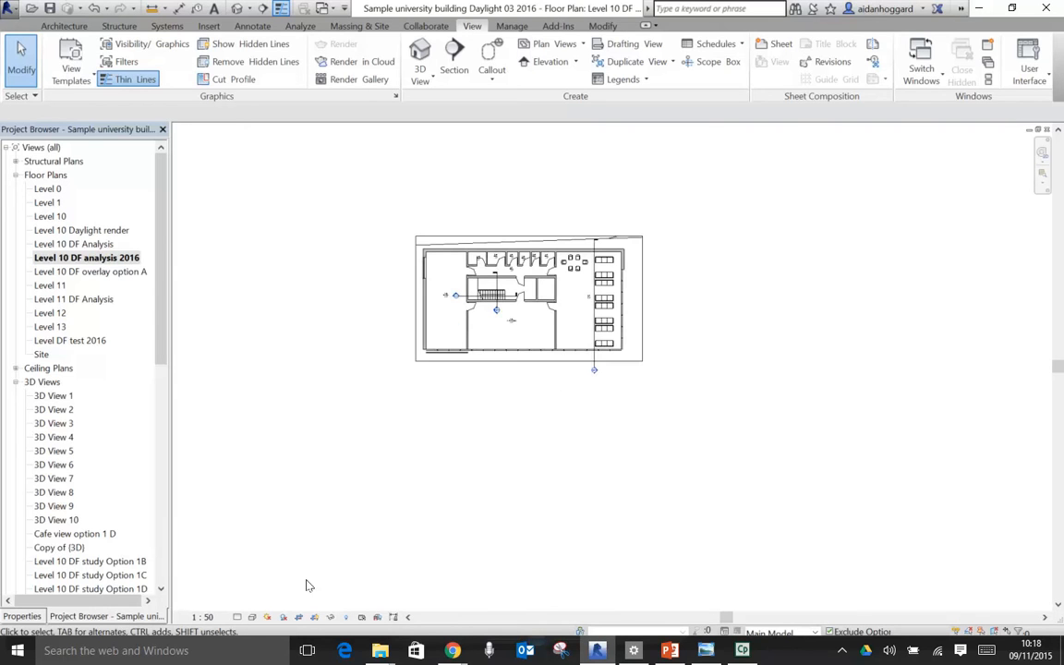
click(296, 618)
click(297, 619)
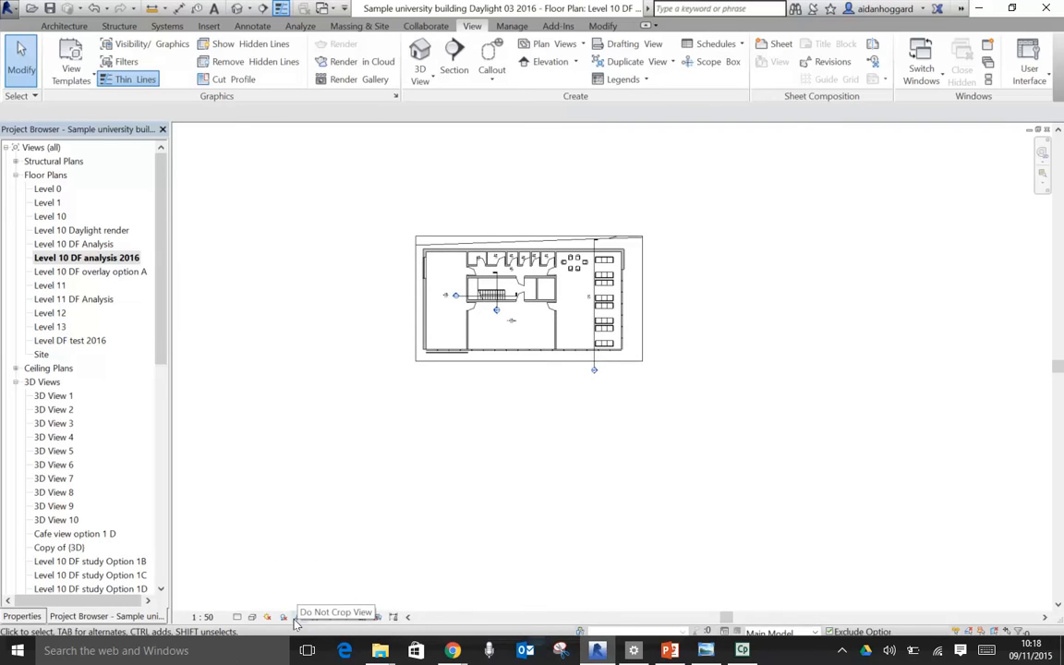
click(295, 618)
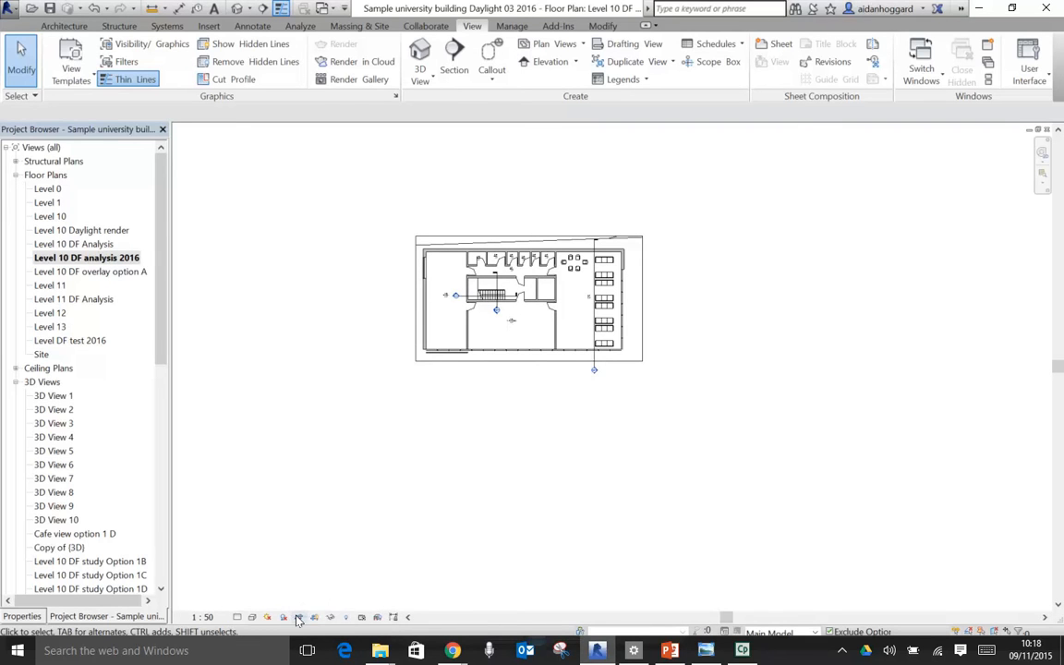
click(299, 619)
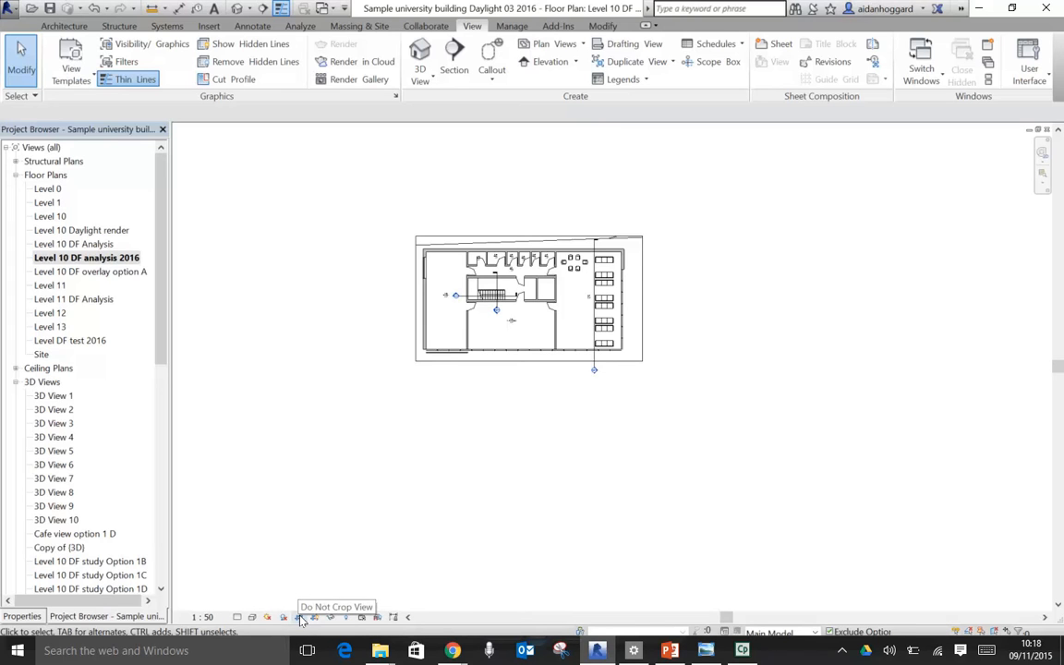
scroll(474, 469, down, 4)
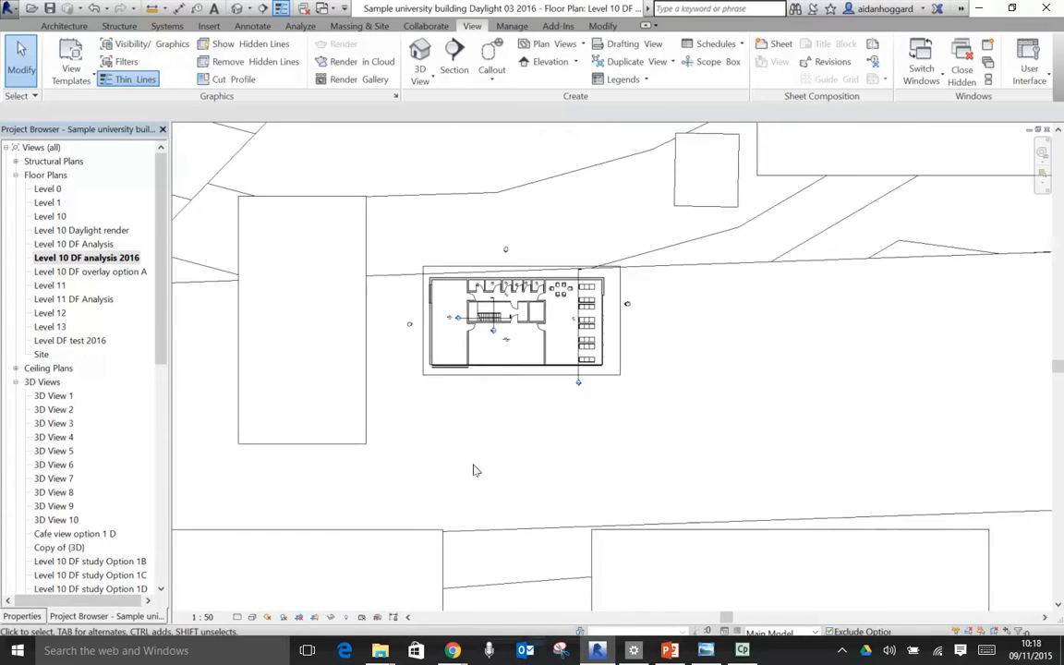
scroll(474, 469, down, 2)
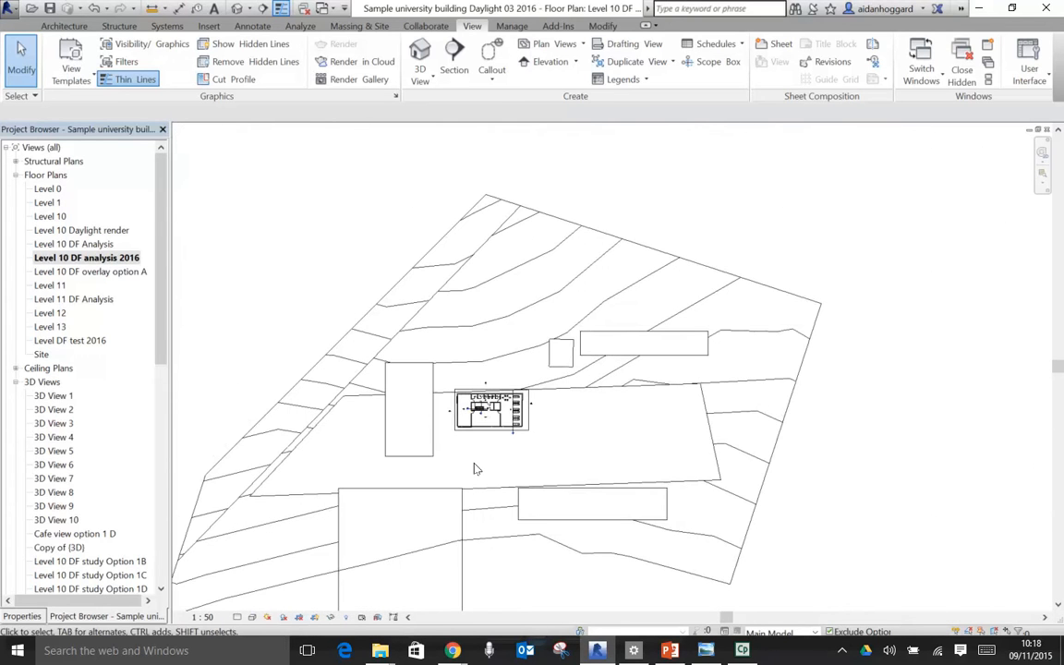
Crop the Level 10 DF analysis 2016 plan again and fit it to the window.
click(297, 617)
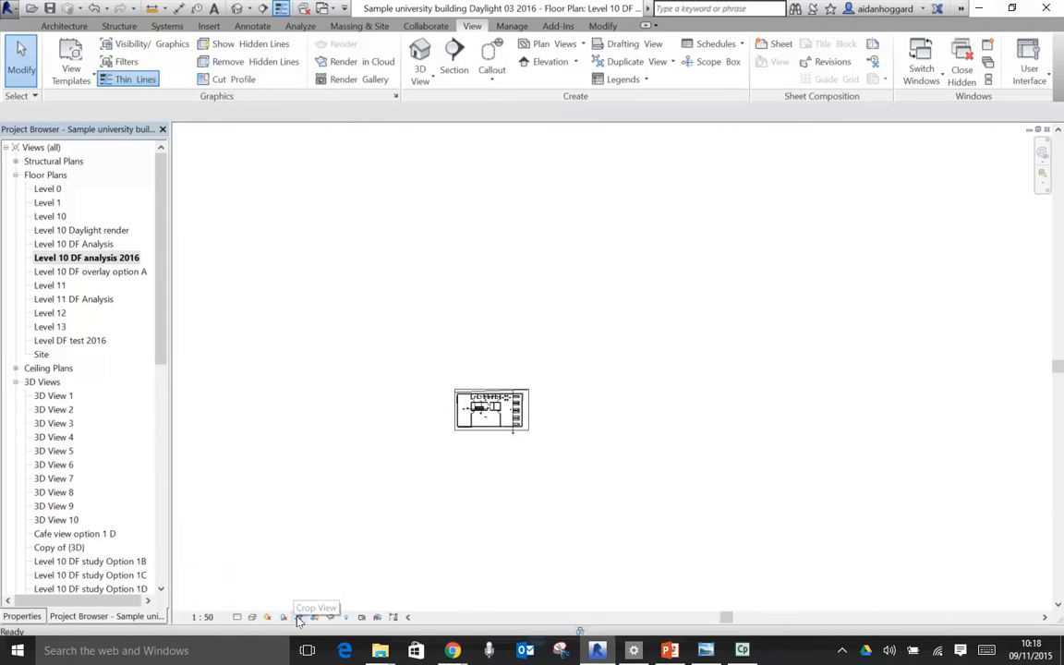
scroll(468, 392, up, 5)
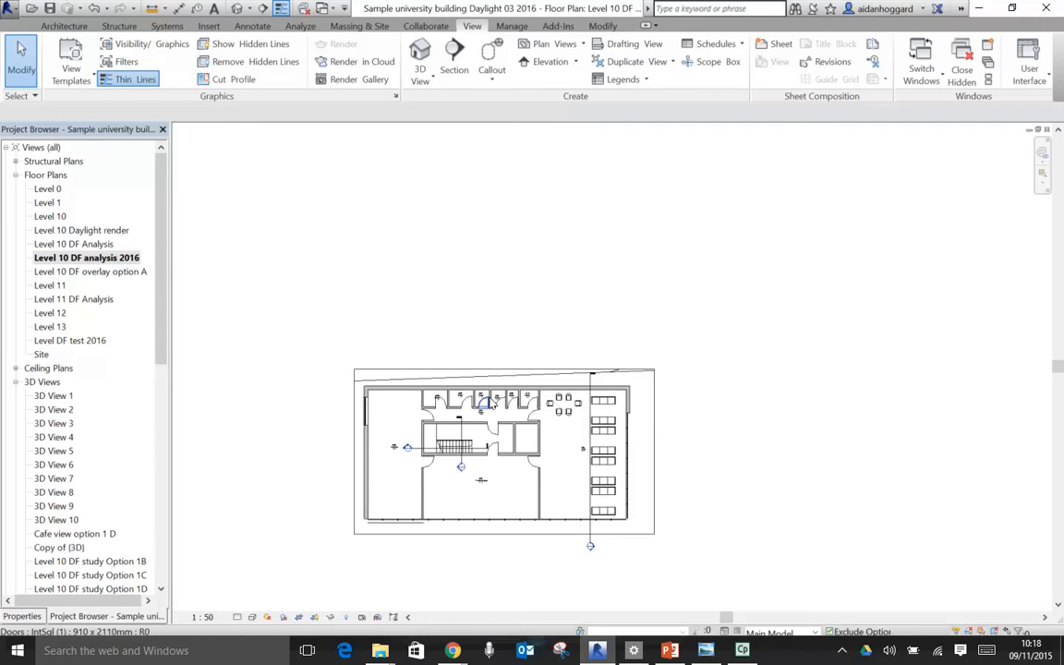
key(z)
key(f)
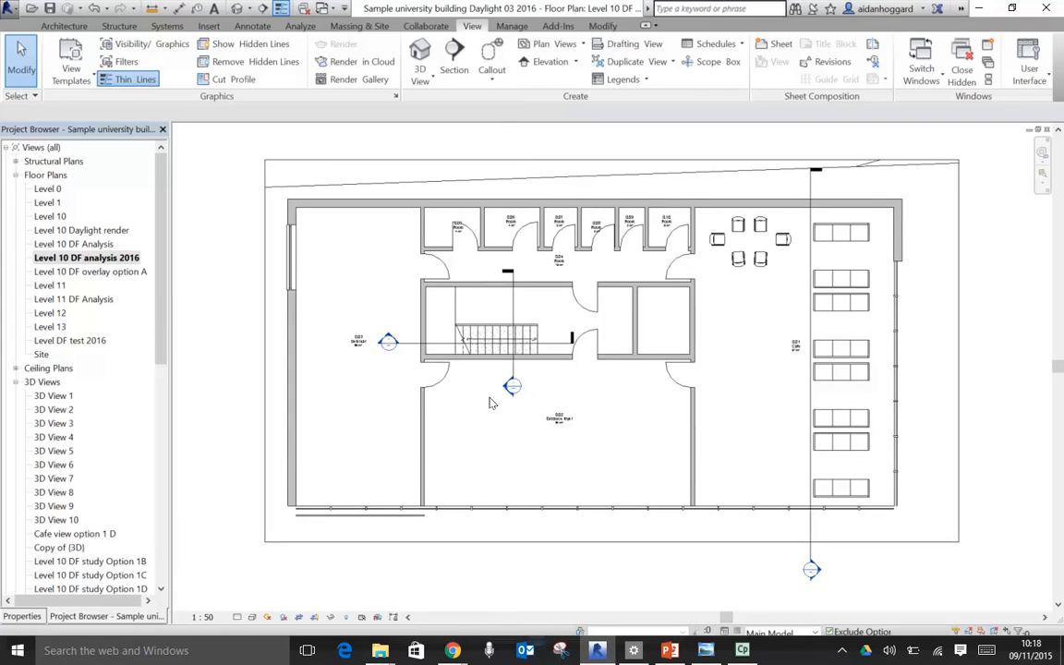
Place a camera with Perspective unchecked in the café, aiming it diagonally from the floor west of the tables towards the north-east.
click(428, 80)
click(434, 135)
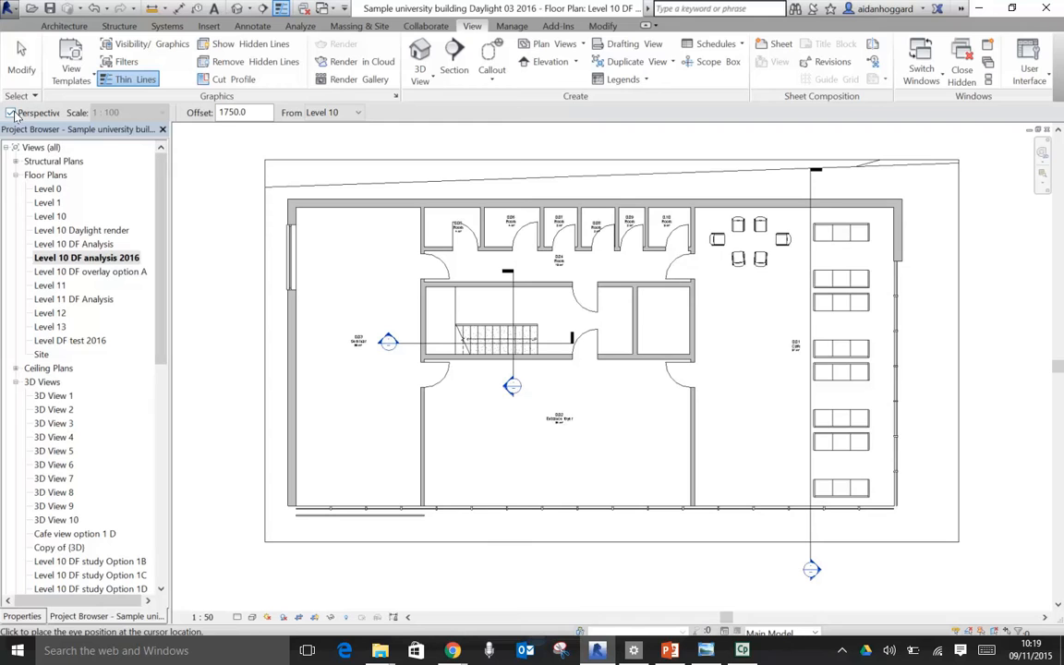
click(11, 113)
click(11, 112)
click(10, 112)
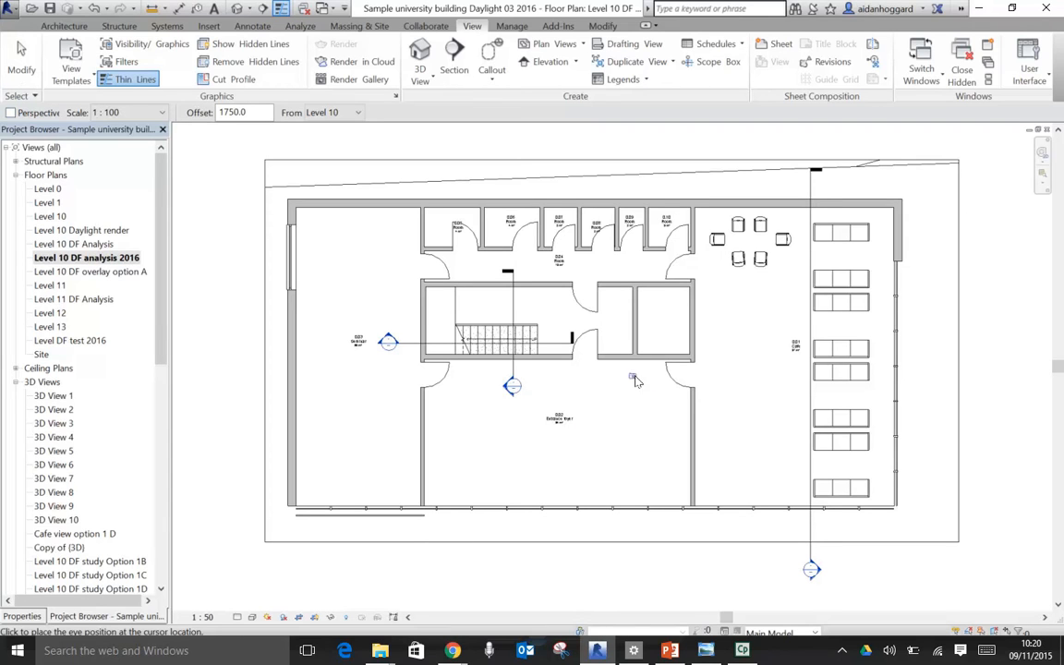
click(740, 426)
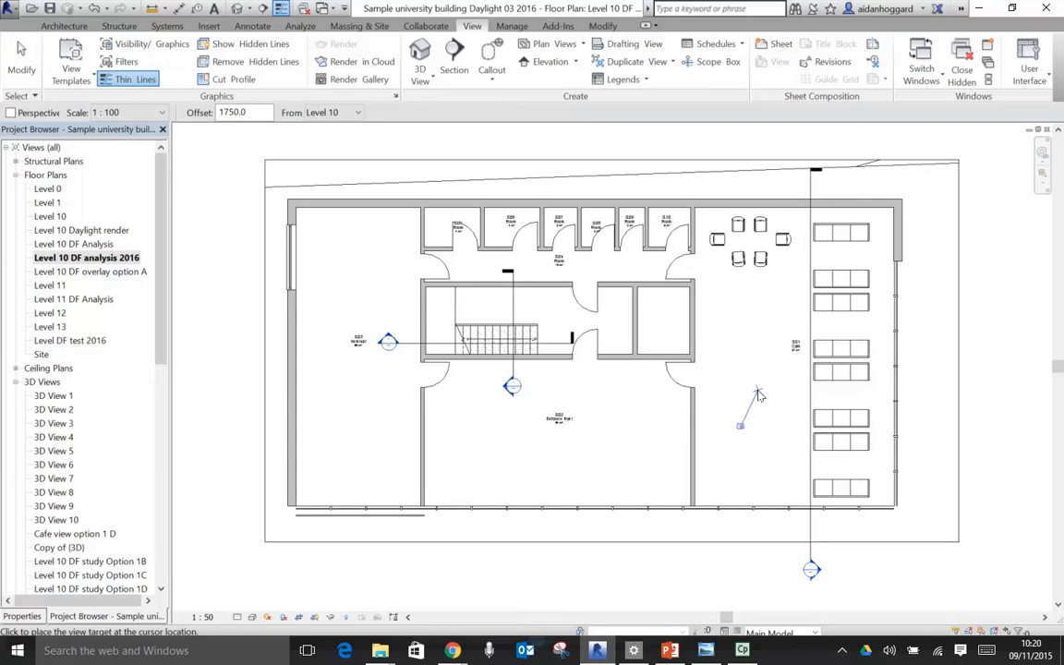
click(757, 395)
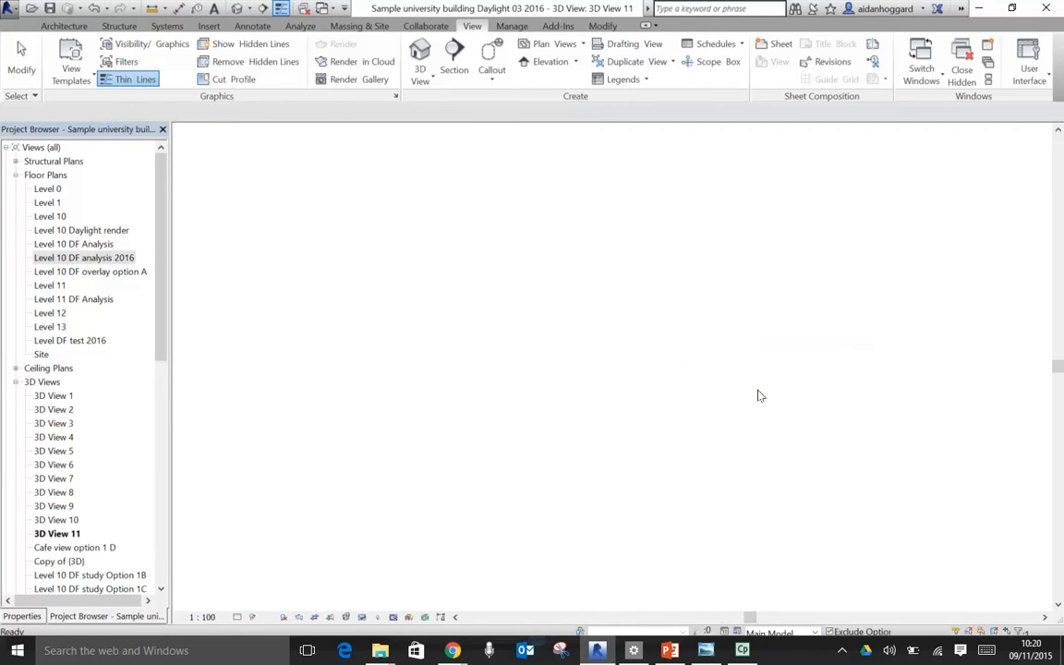
Close the Level 10 plan and sheet A101, tile the DF analysis plan beside the new 3D view, and fit both to their windows.
key(w)
key(t)
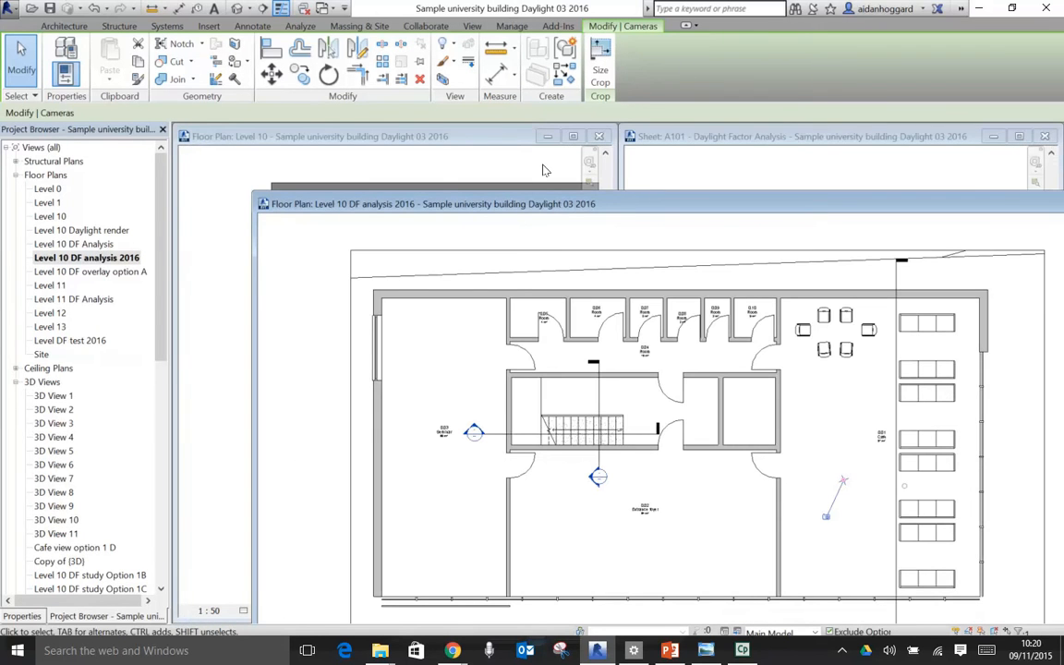
key(w)
key(t)
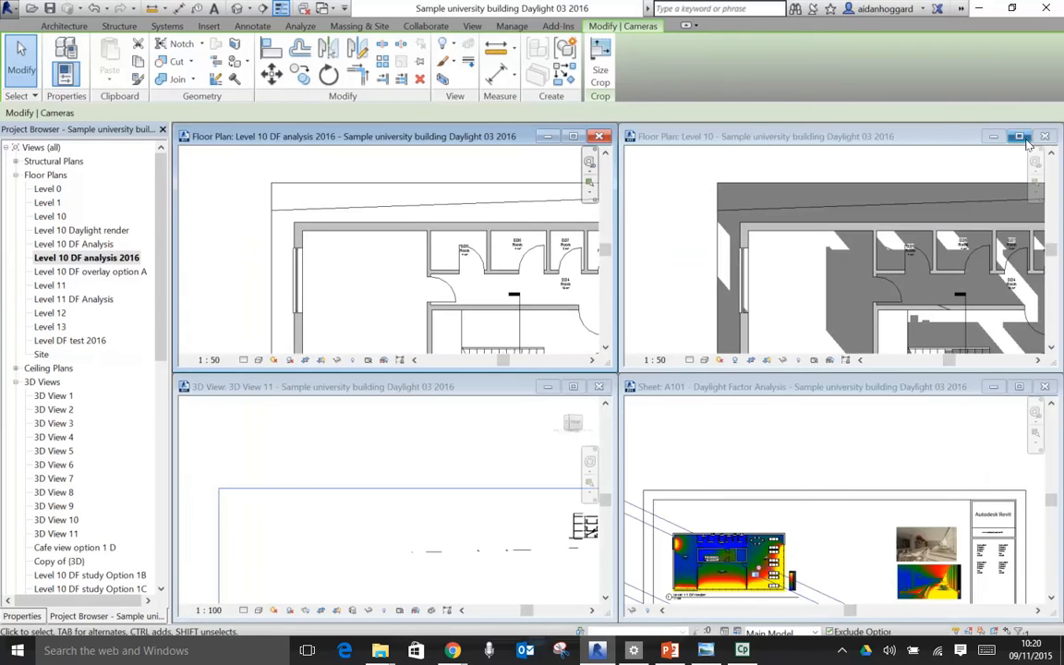
click(1047, 138)
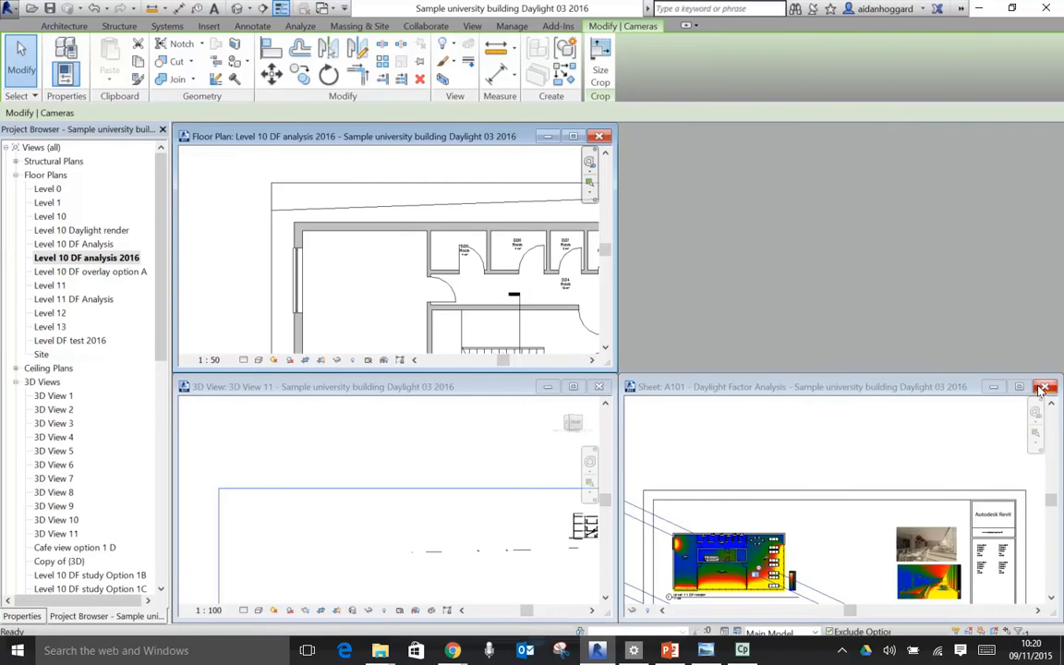
click(1044, 387)
key(w)
key(t)
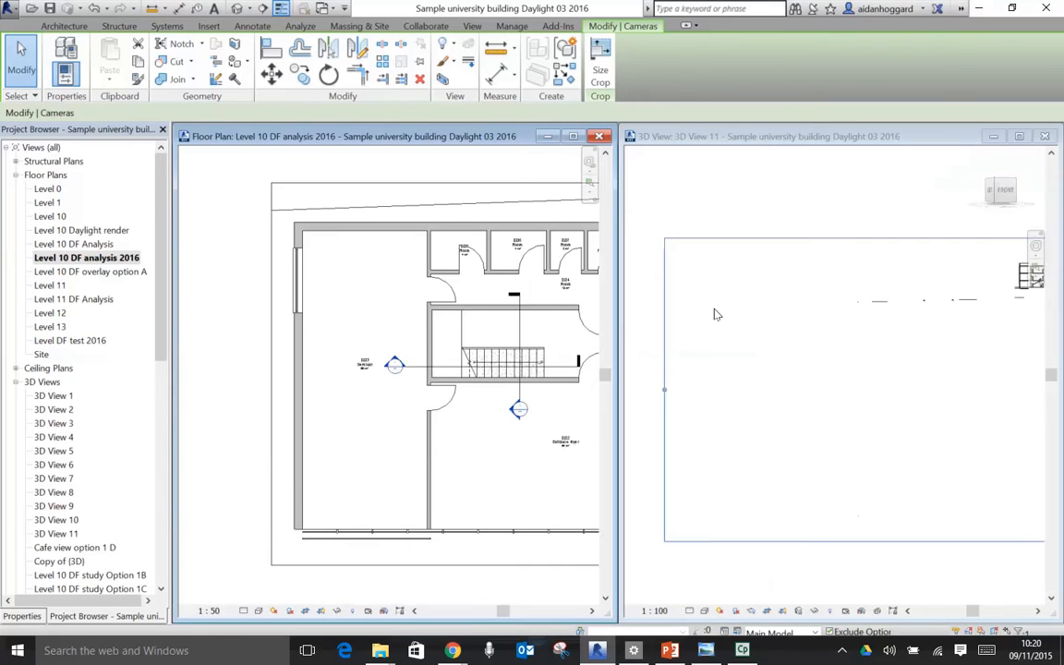
key(z)
key(a)
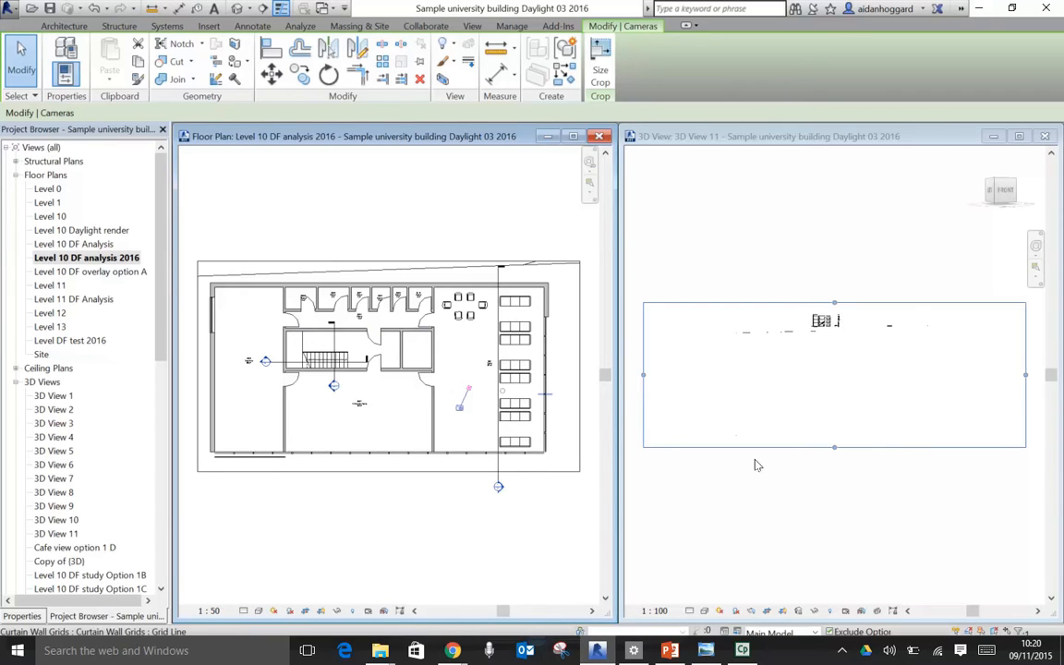
Rename 3D View 11 as Level 10 DF 2016 01.
click(708, 139)
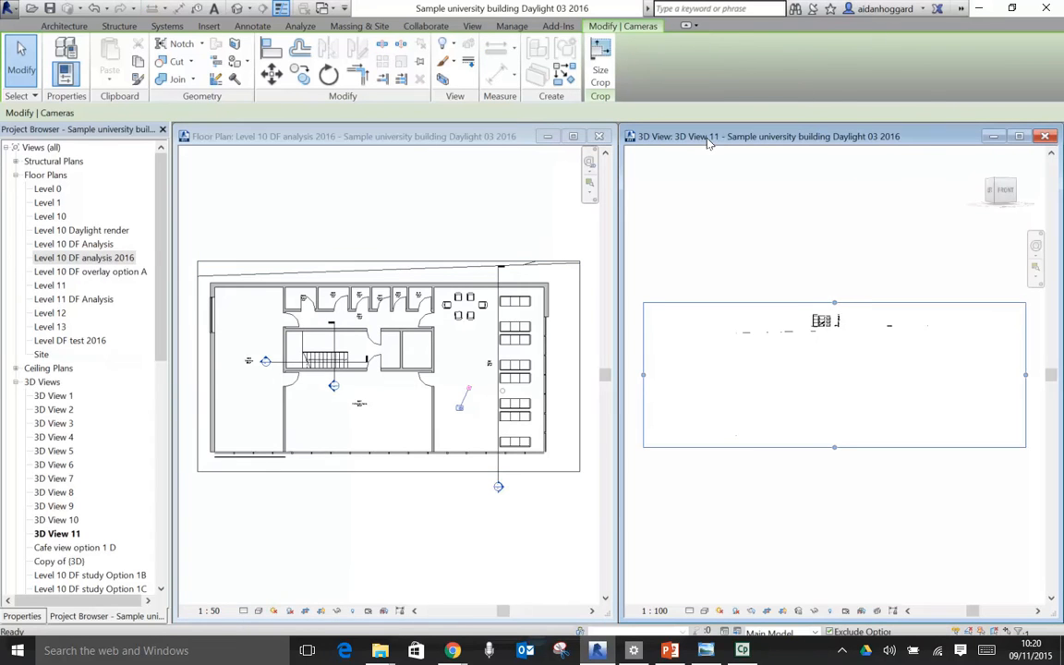
right_click(55, 537)
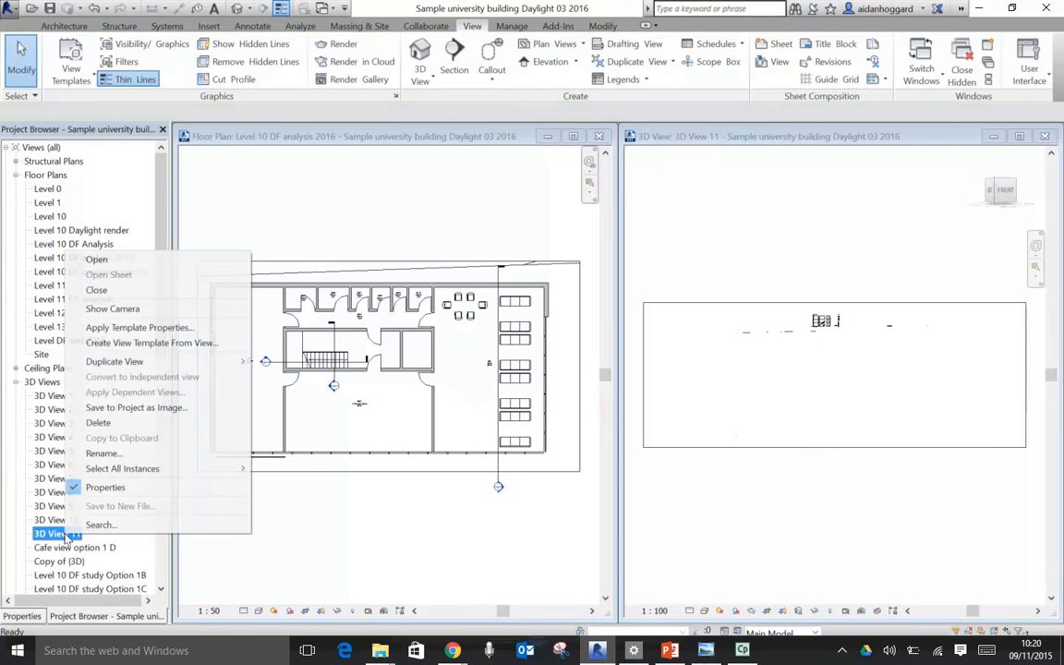
click(102, 452)
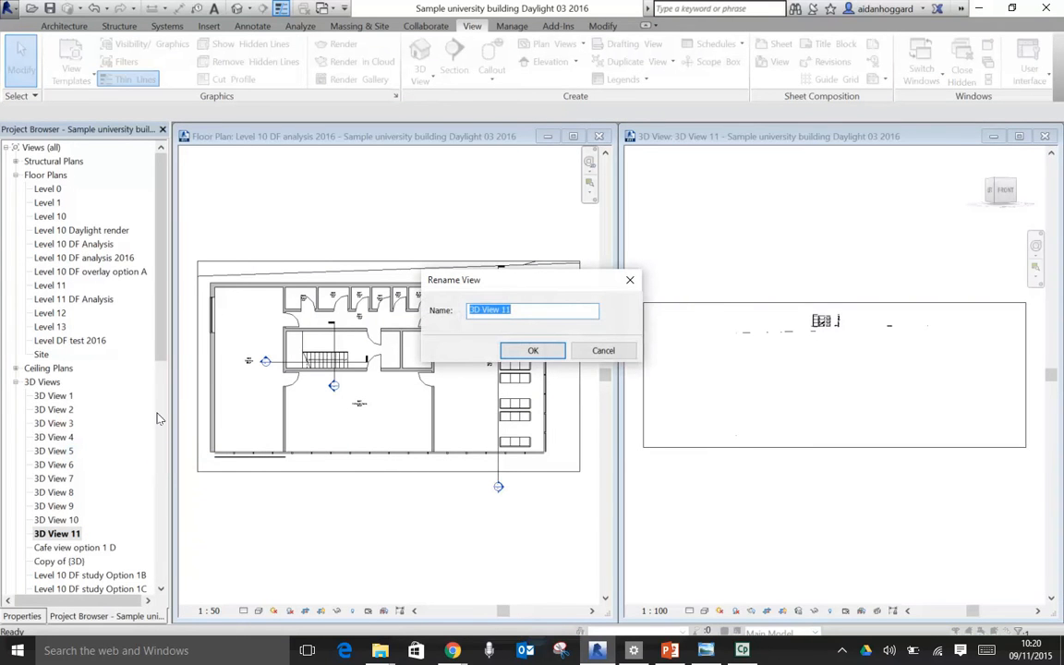
text(Level 10 DF)
text(2016 01)
click(534, 351)
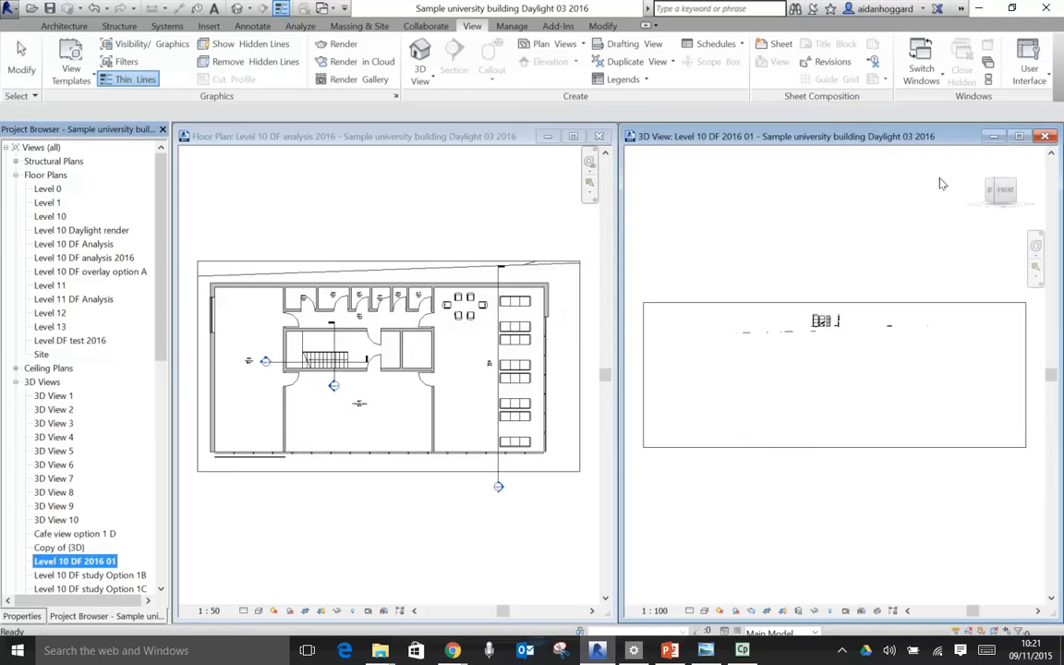
Maximize the Level 10 DF 2016 01 view and orient it to look straight down from the top.
click(1017, 138)
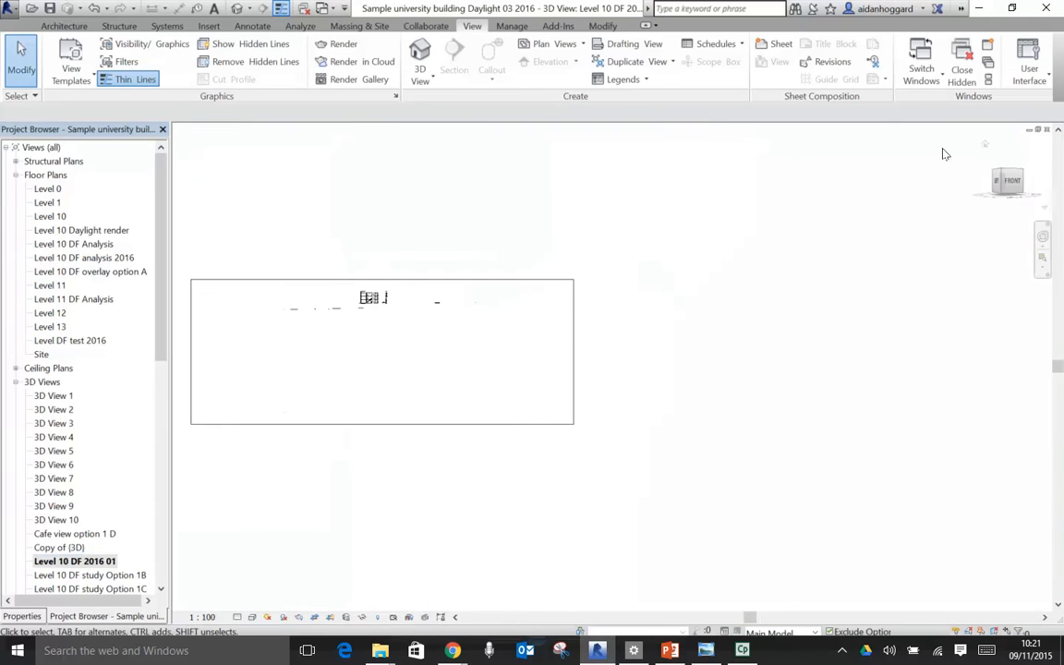
key(a)
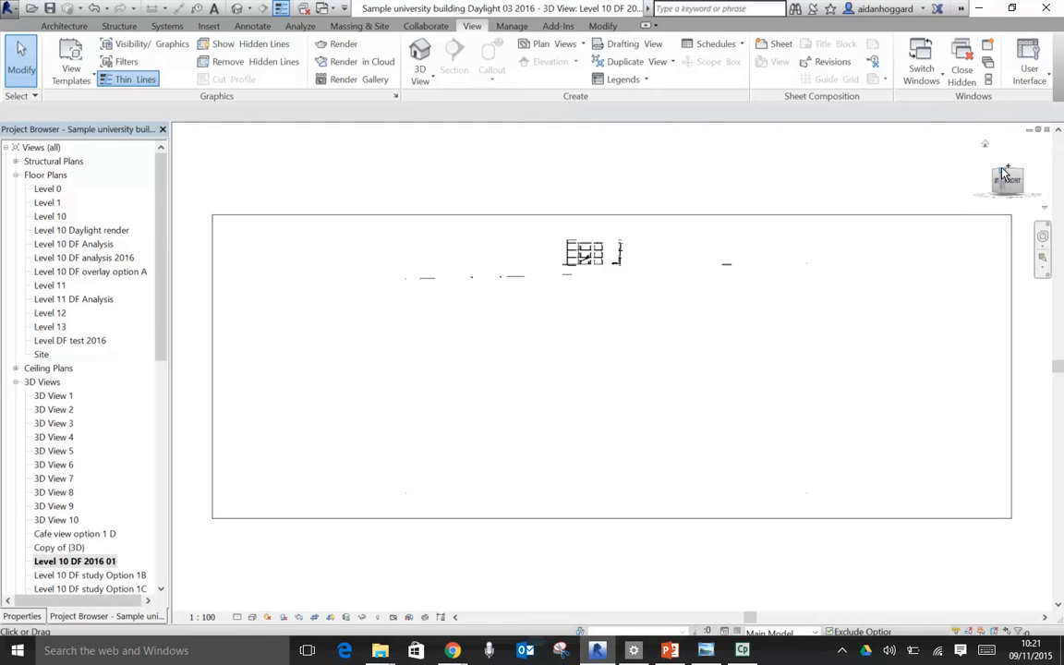
drag(1002, 173, 1006, 187)
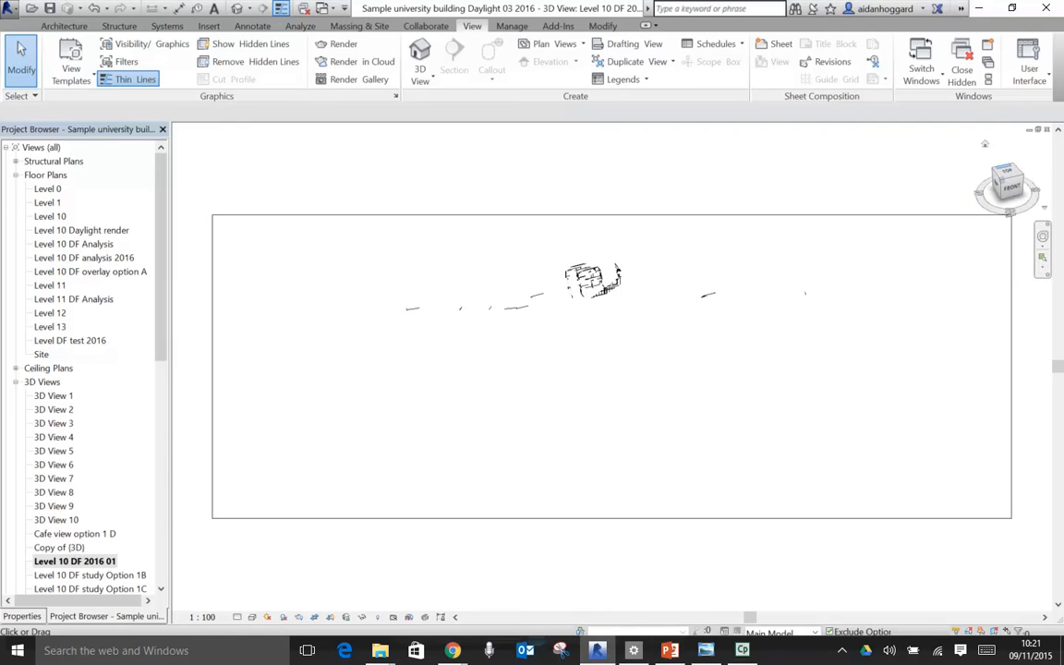
click(1008, 173)
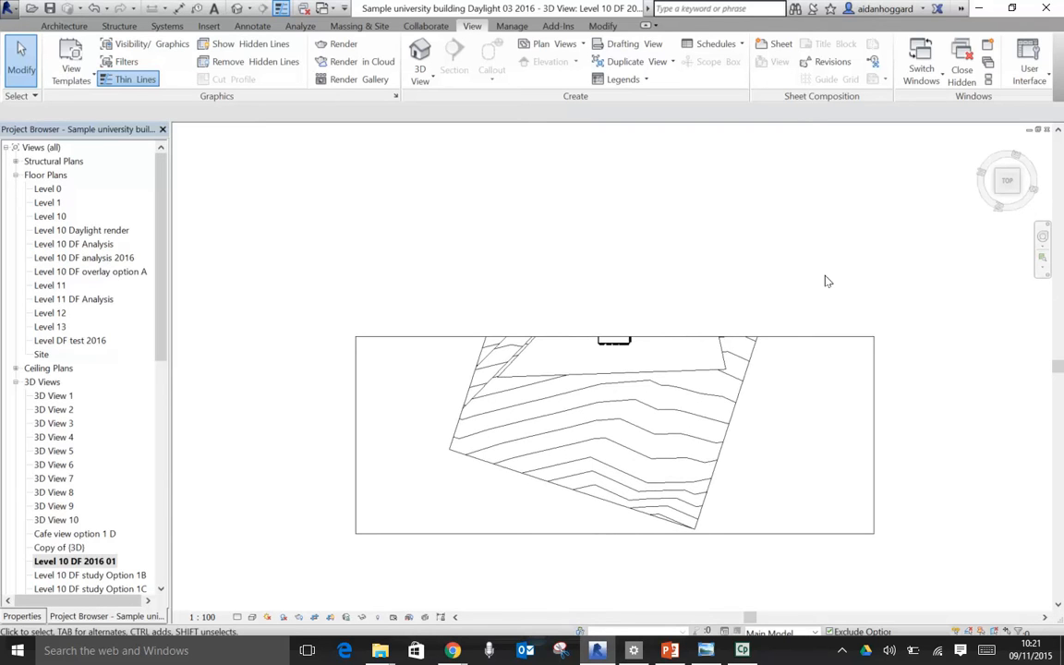
Resize the 3D view's crop region on all four sides to roughly enclose the building, and fit it to the window.
click(800, 337)
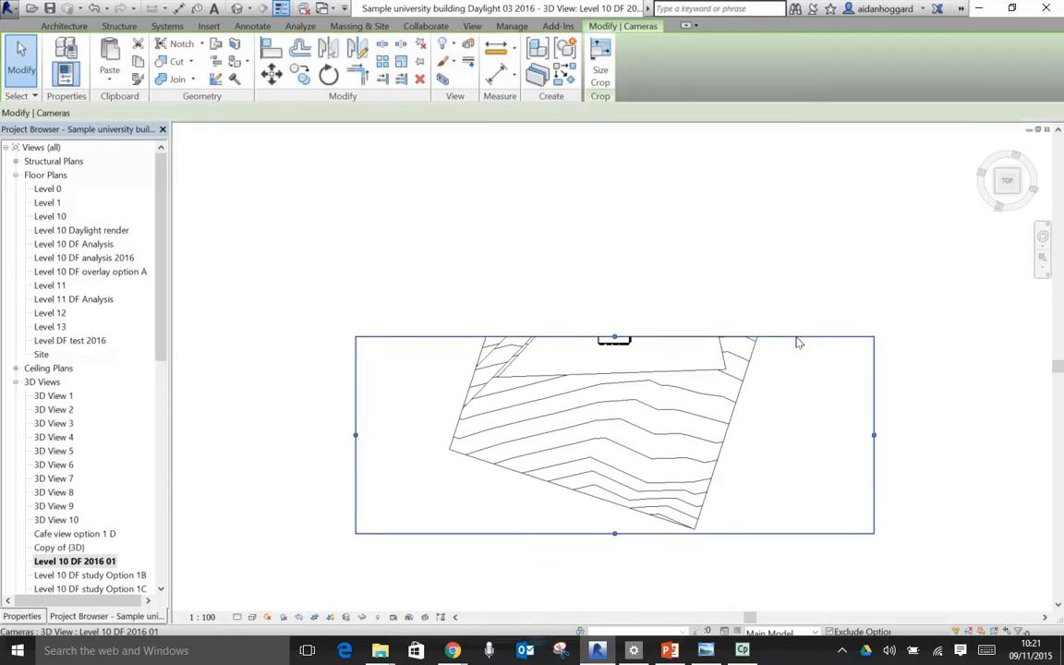
click(803, 317)
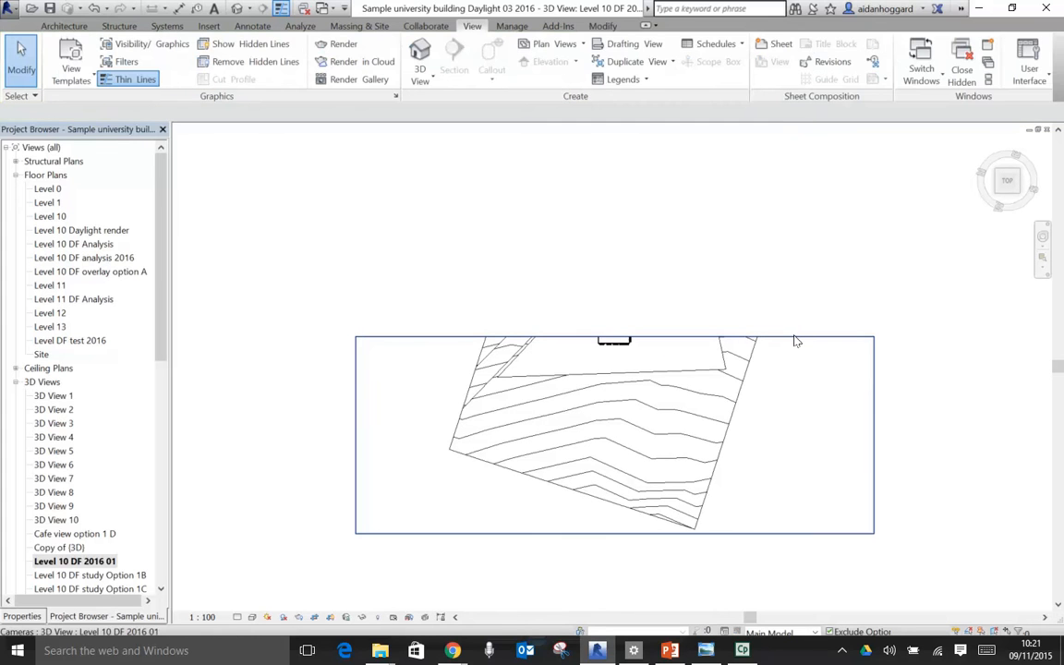
click(796, 340)
click(805, 316)
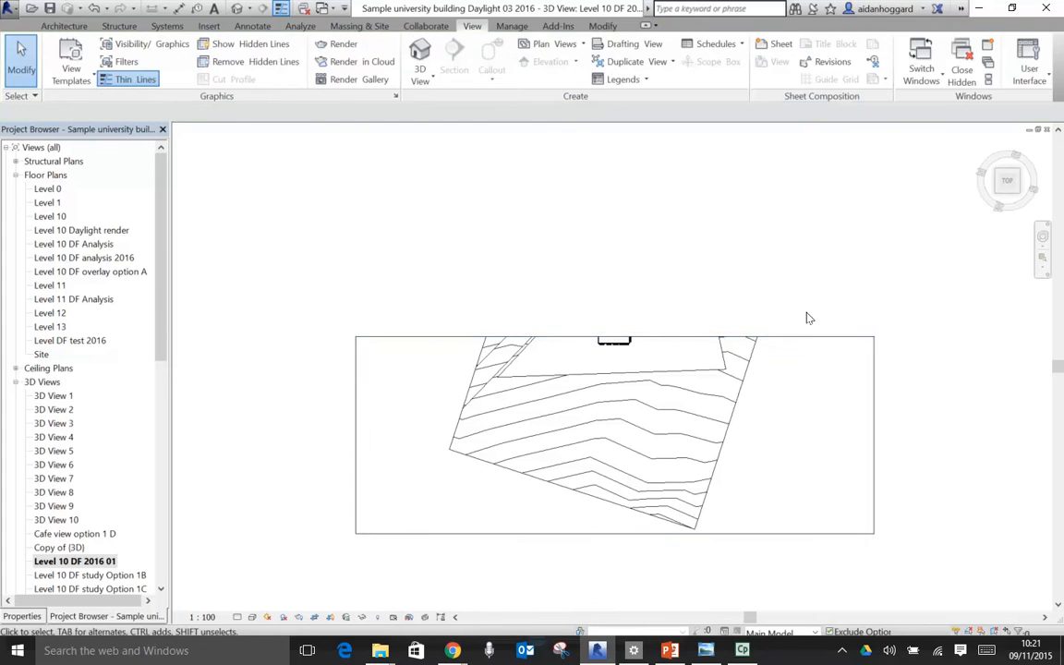
click(802, 340)
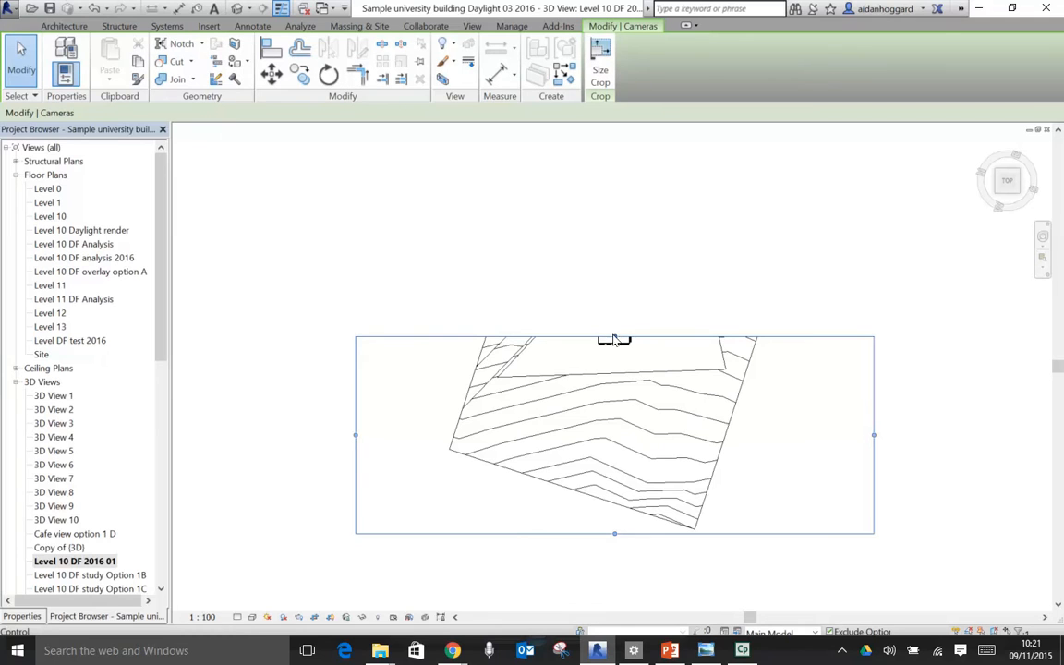
drag(612, 334, 615, 314)
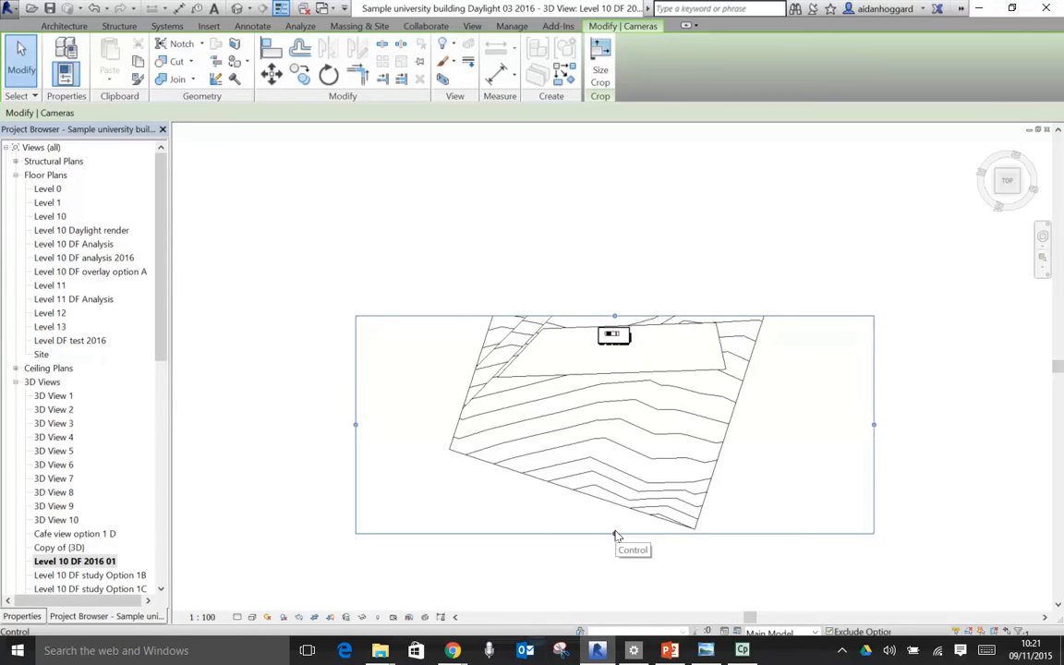
drag(614, 534, 628, 342)
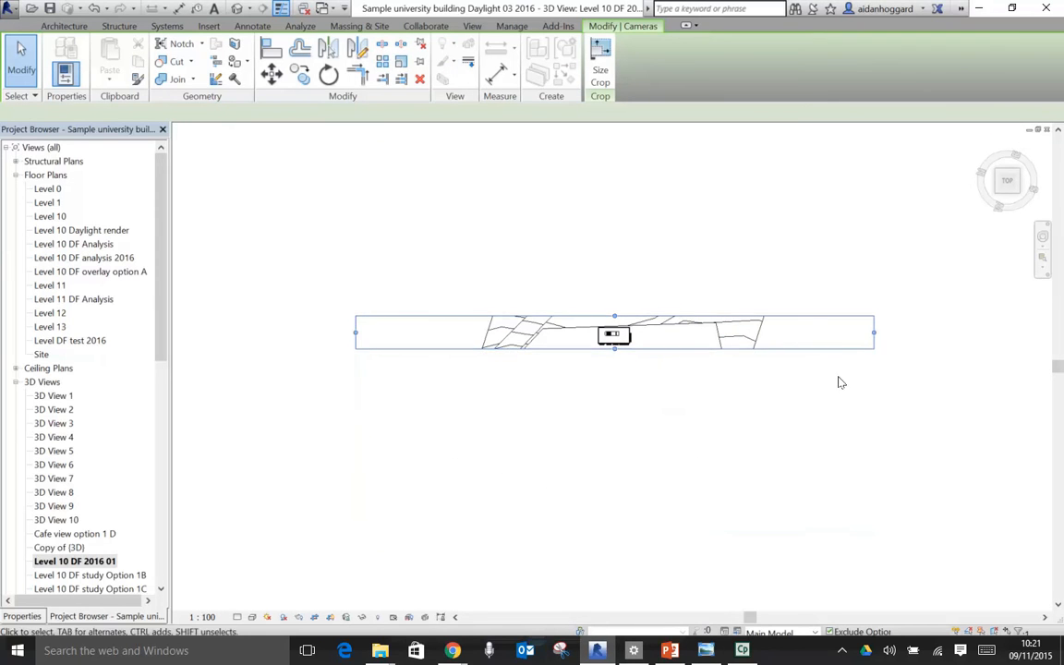
drag(875, 334, 630, 318)
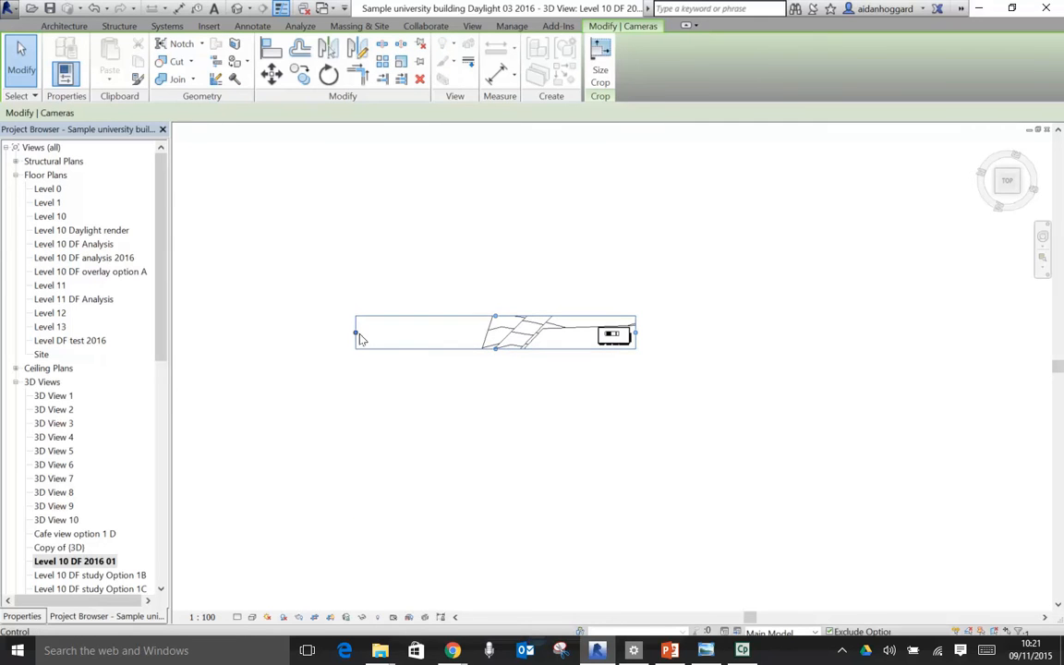
drag(356, 333, 591, 352)
click(612, 411)
key(a)
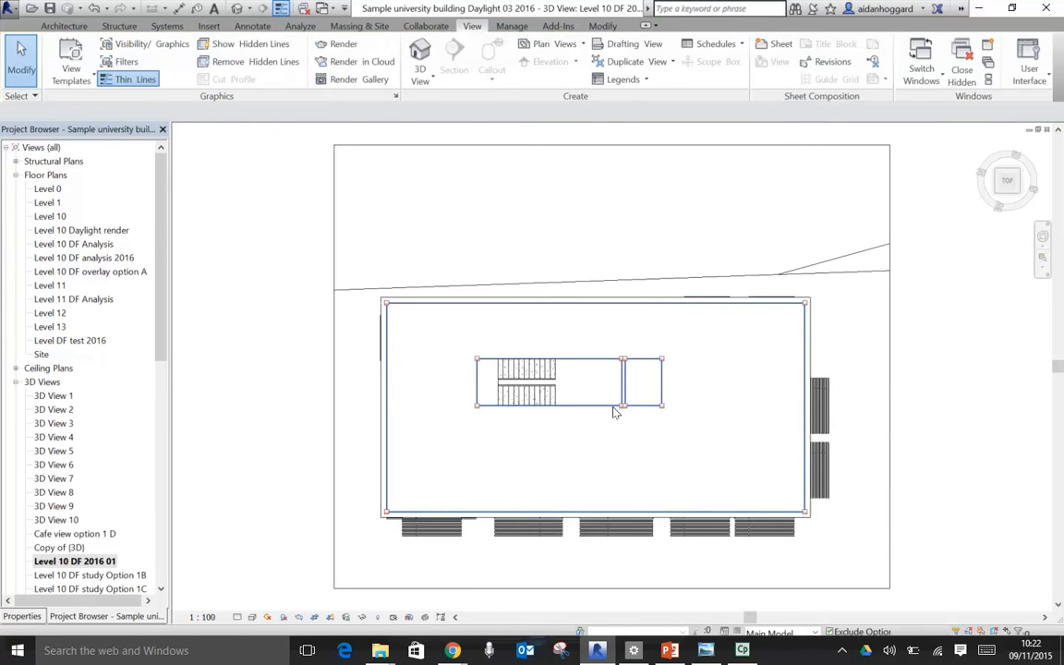
Tighten the crop region to the building's outer walls, cutting off the surrounding site and the external shading louvres.
click(706, 145)
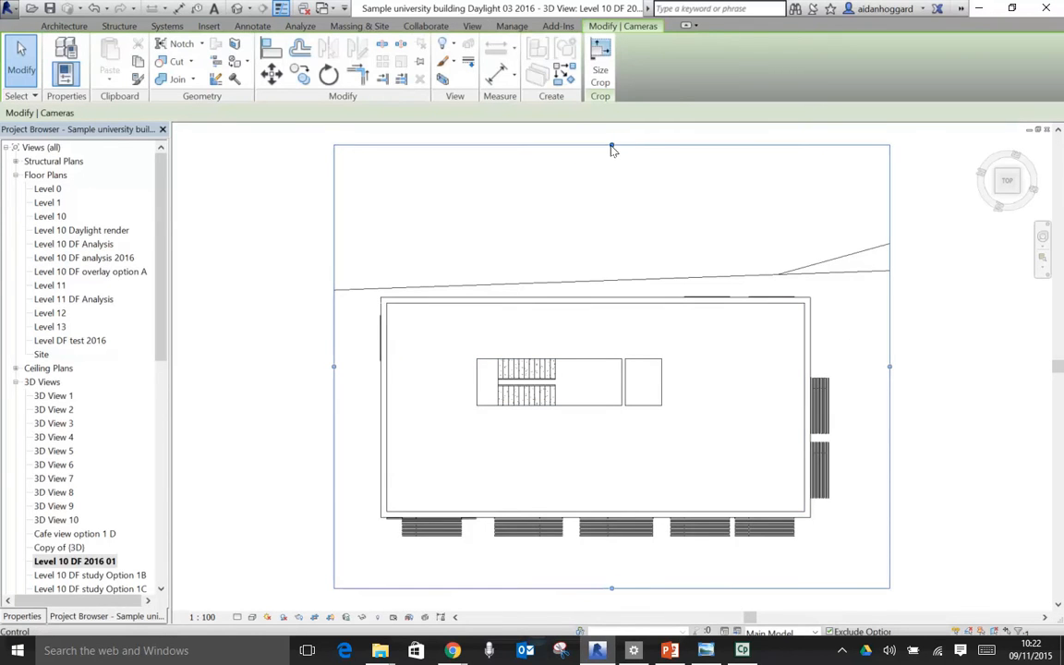
drag(611, 146, 606, 291)
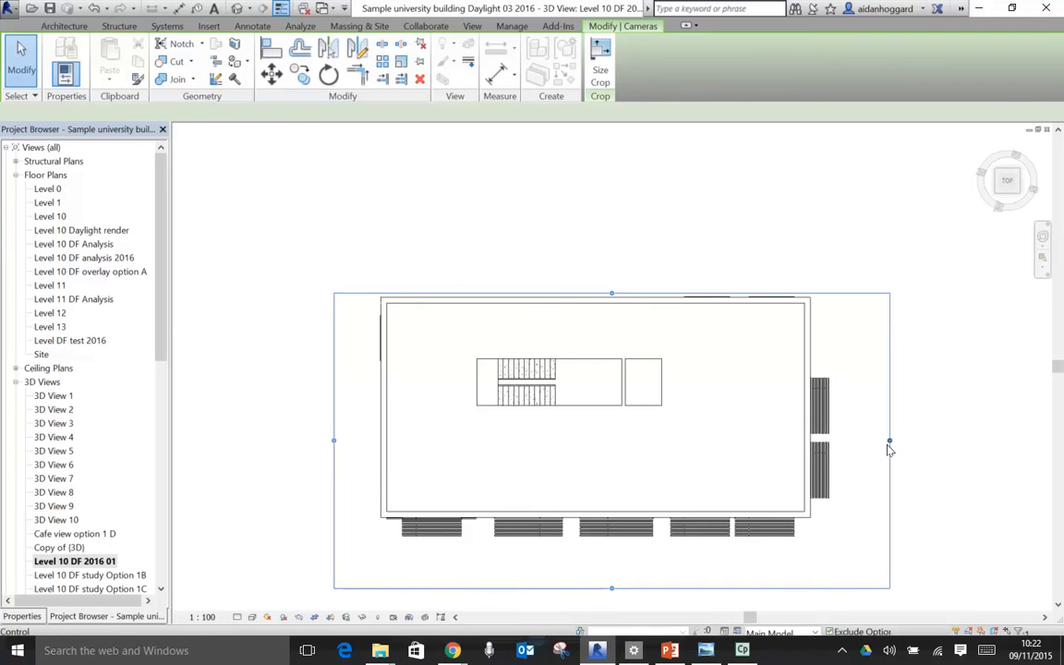
drag(890, 444, 830, 441)
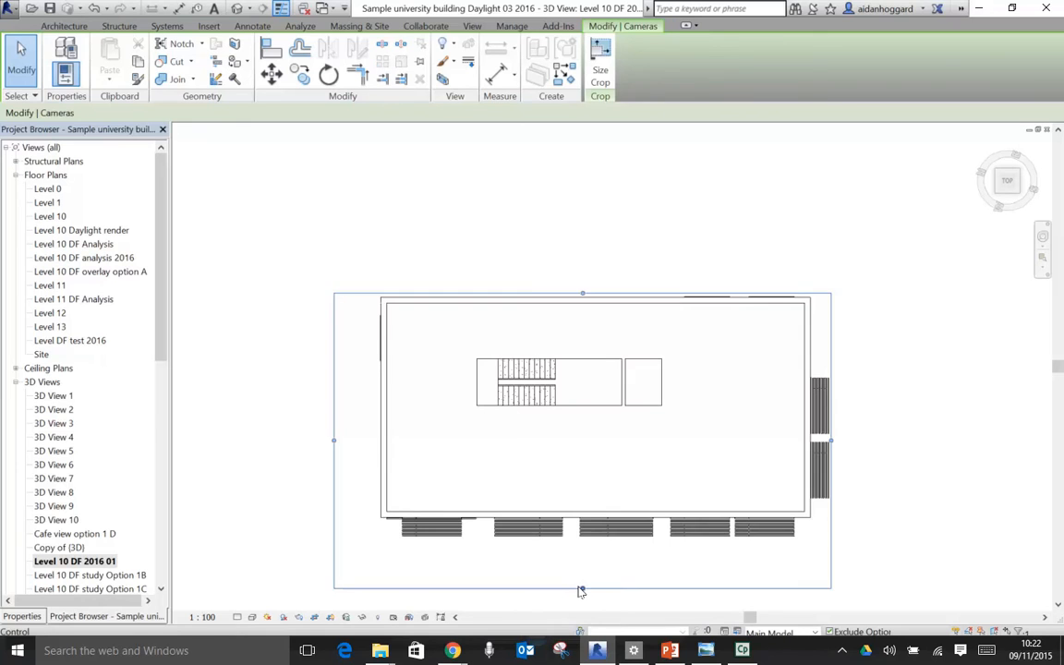
drag(583, 589, 612, 509)
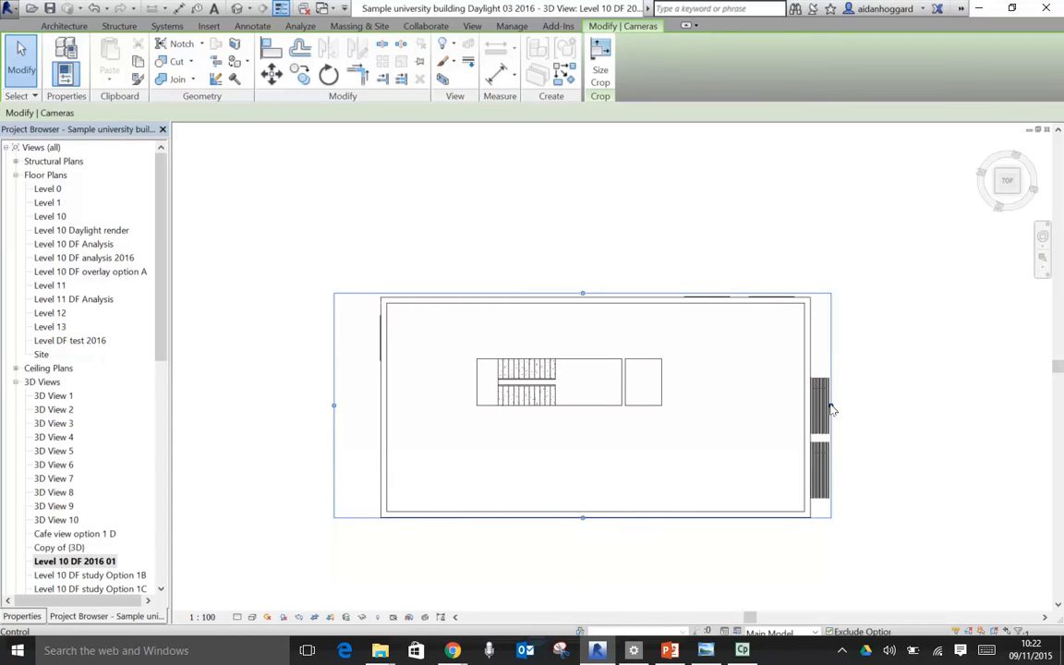
drag(830, 405, 812, 406)
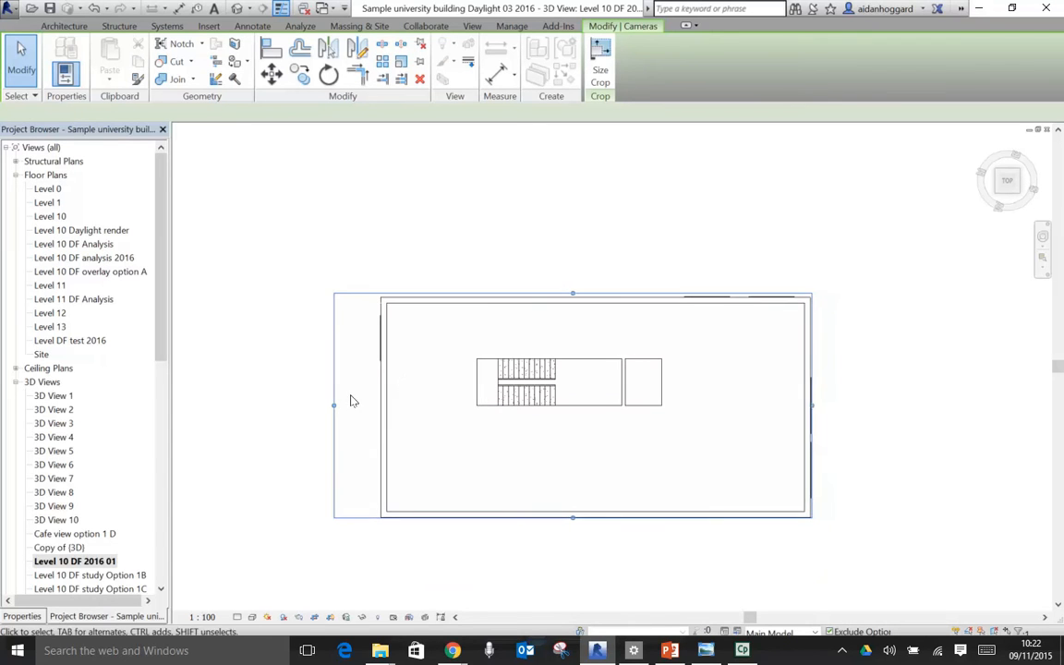
drag(332, 403, 375, 407)
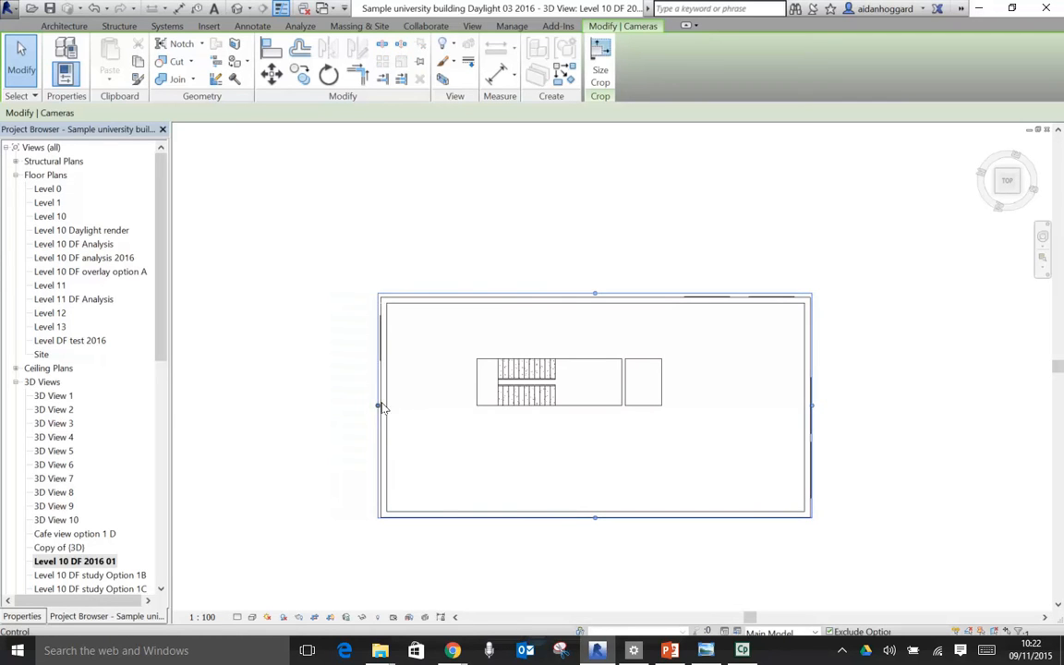
click(755, 250)
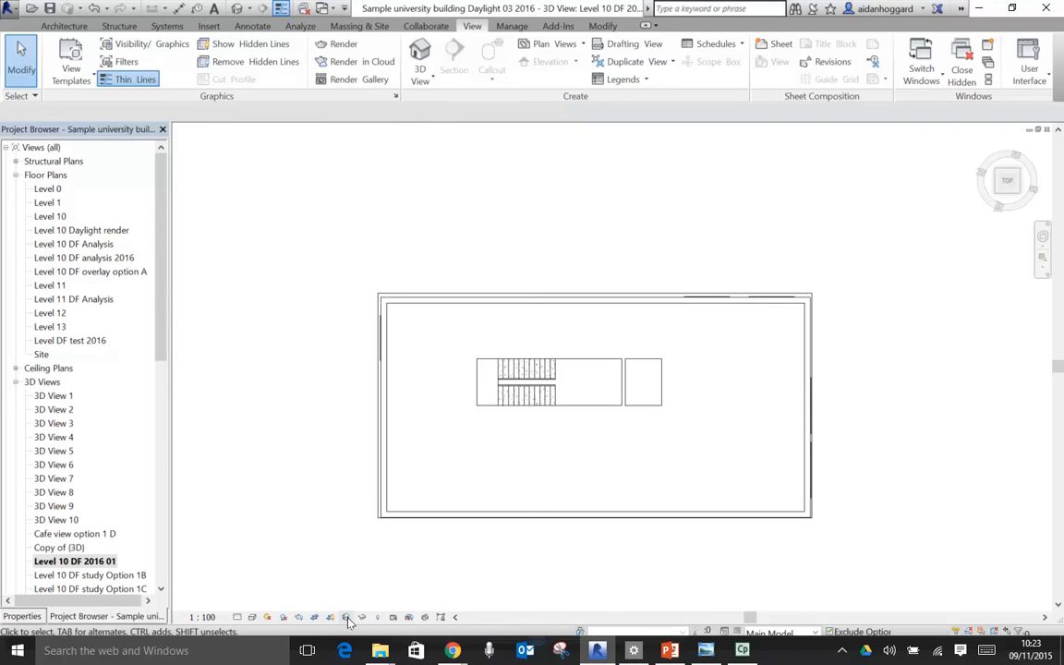
Save the top-down orientation of the Level 10 DF 2016 01 view and lock the view.
key(ctrl)
key(ctrl)
key(ctrl)
key(ctrl)
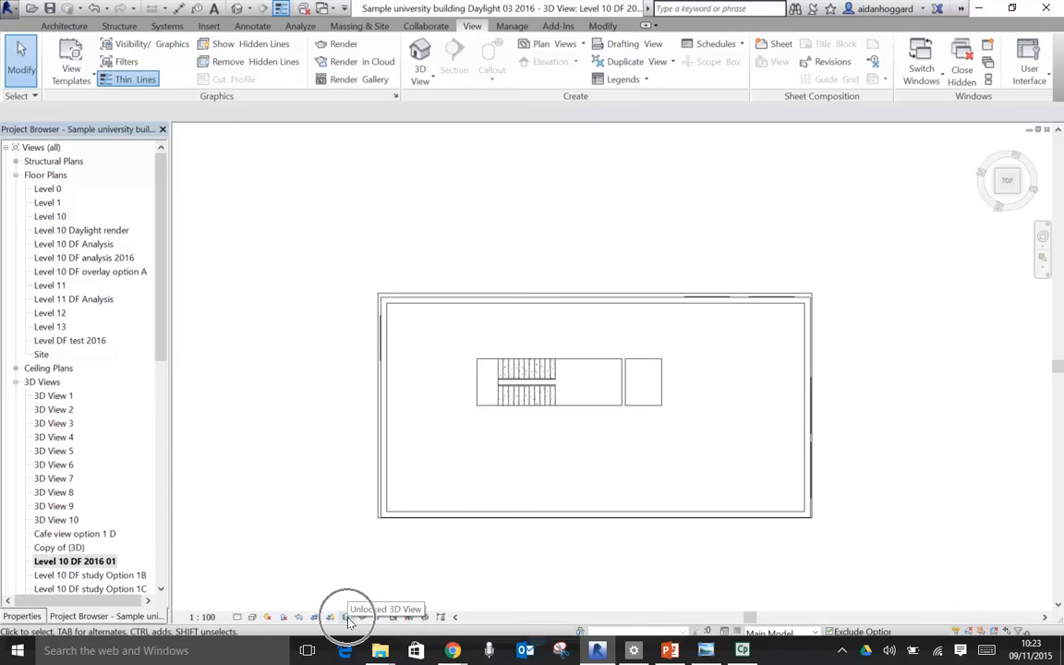
click(347, 617)
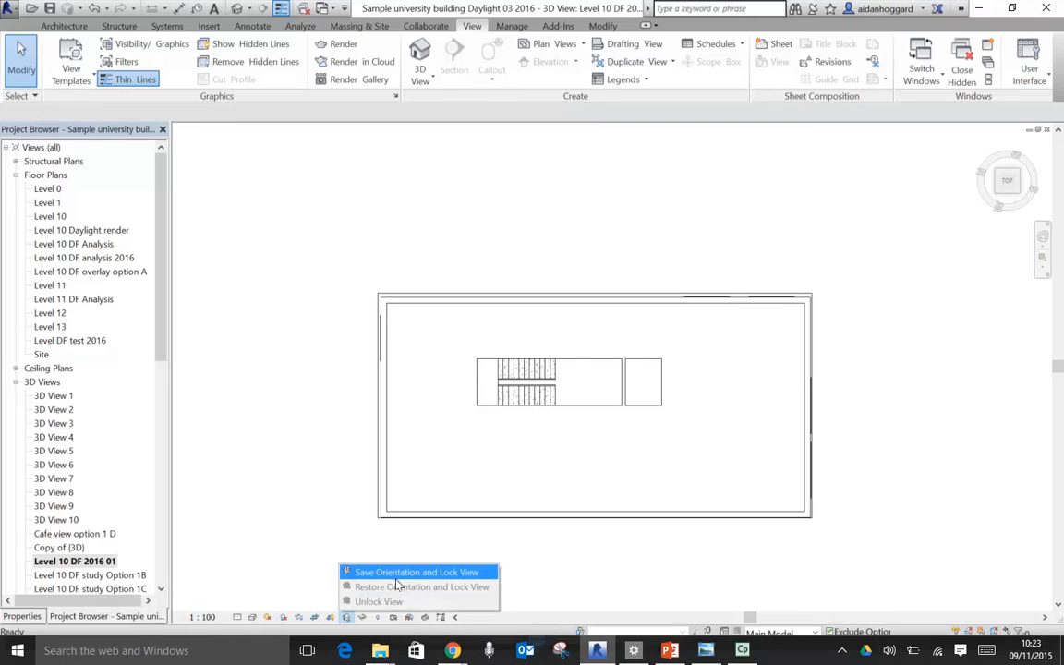
key(ctrl)
key(ctrl)
click(399, 574)
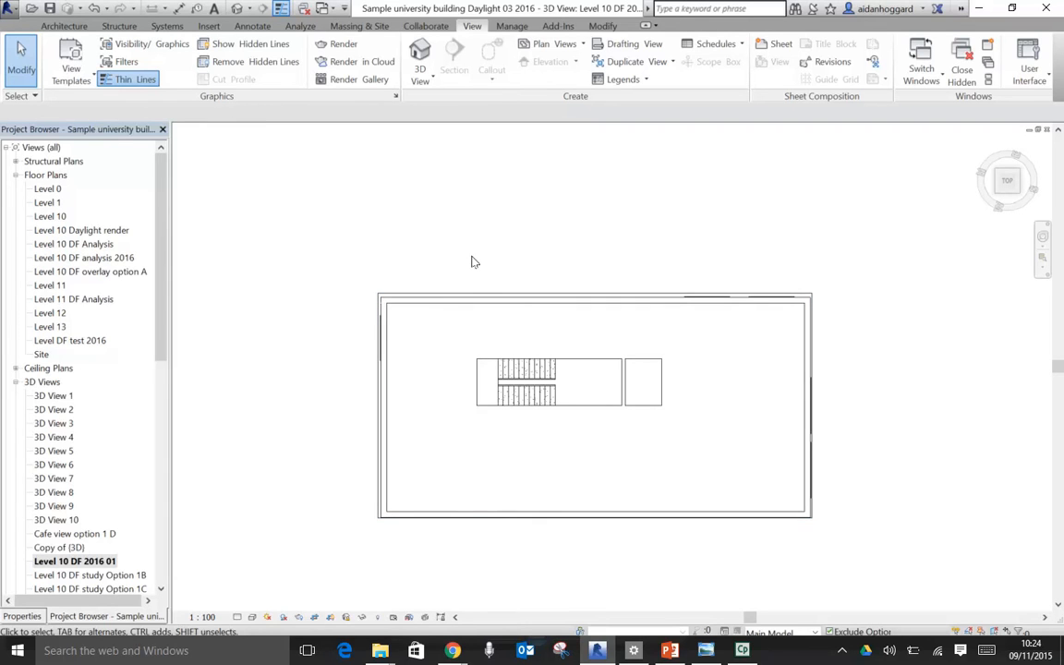
Select the crop region of the Level 10 DF 2016 01 view and inspect its camera elevation properties.
click(470, 294)
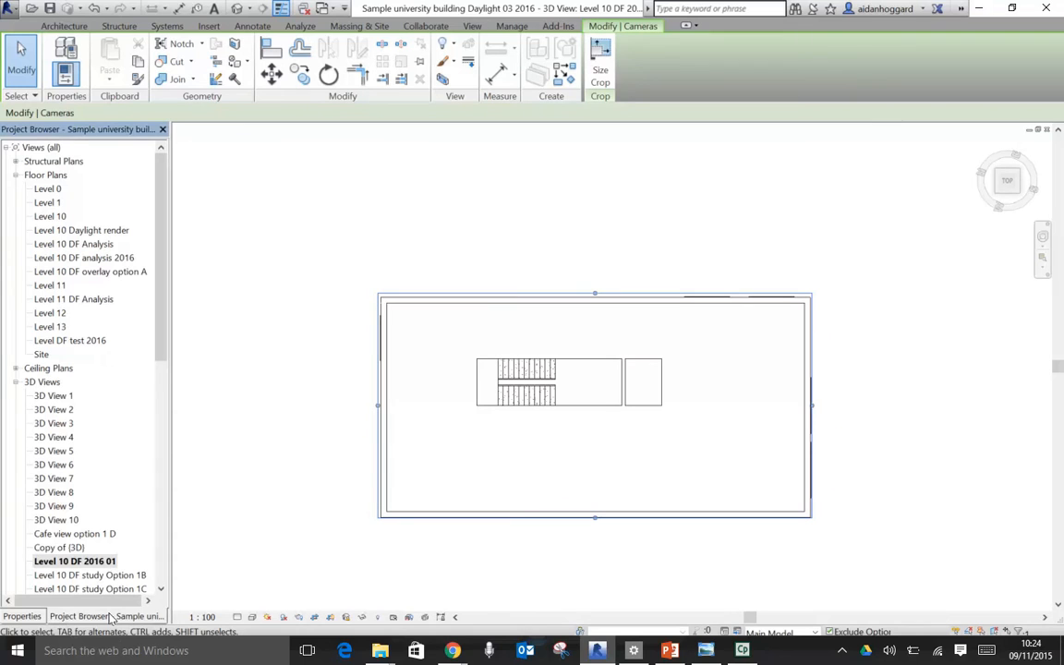
click(30, 617)
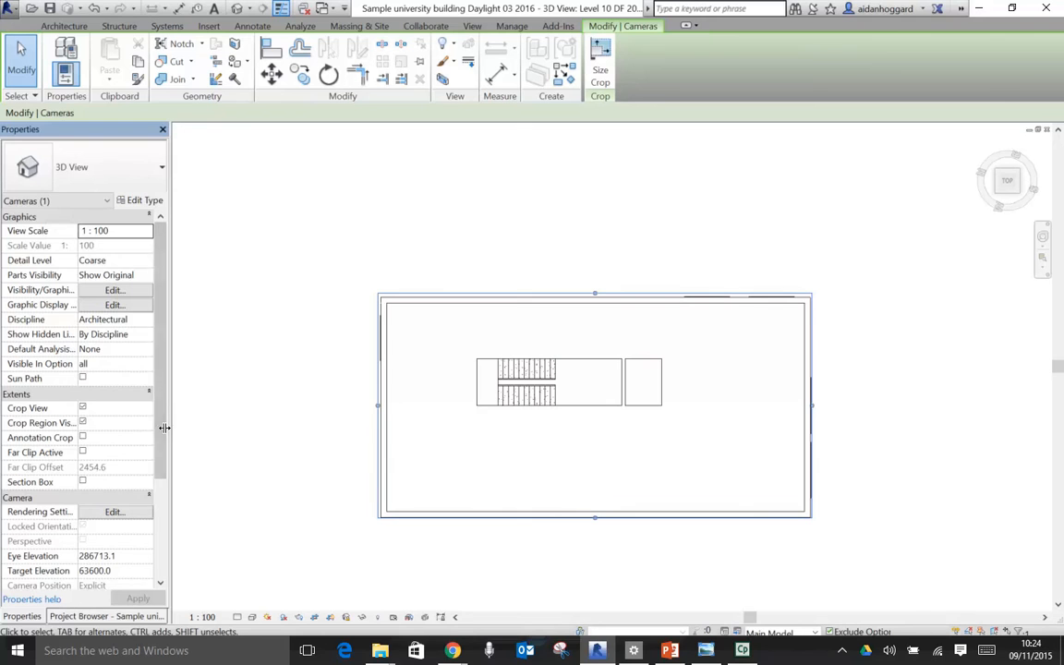
scroll(157, 425, down, 3)
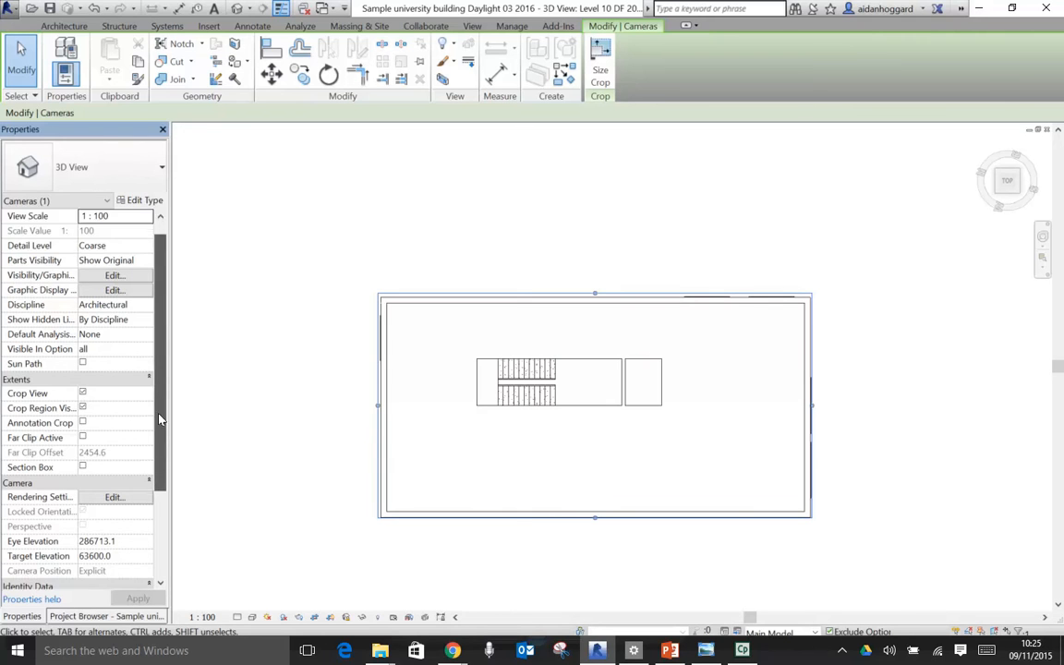
scroll(151, 444, down, 3)
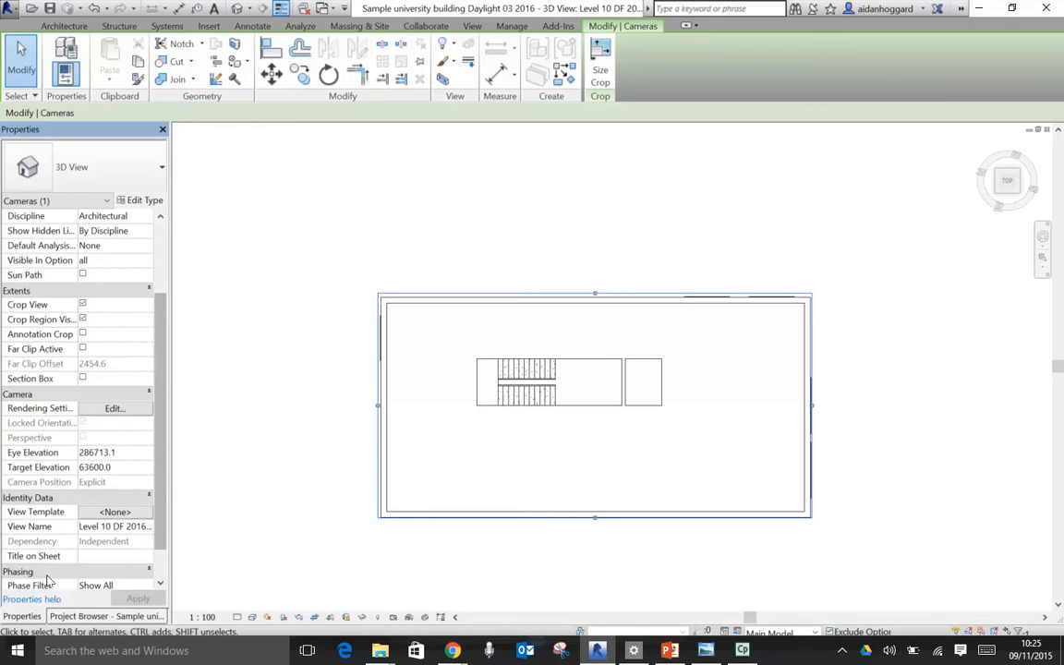
click(58, 616)
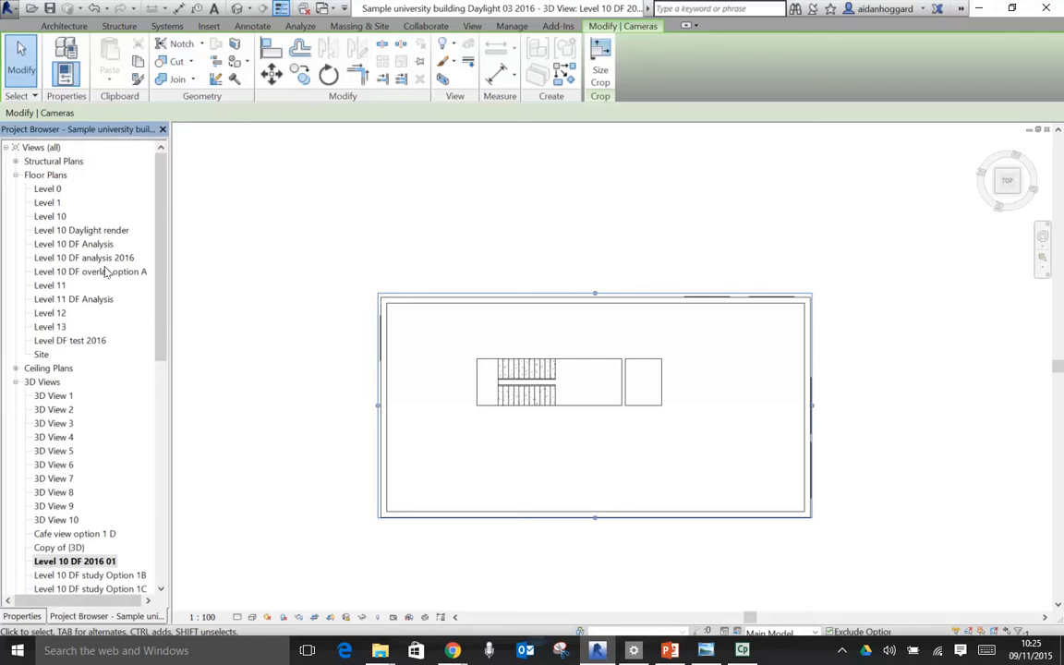
Open Section 2, minimize the Level 10 DF analysis 2016 plan, and tile the section beside the 3D view.
key(Escape)
scroll(148, 364, down, 5)
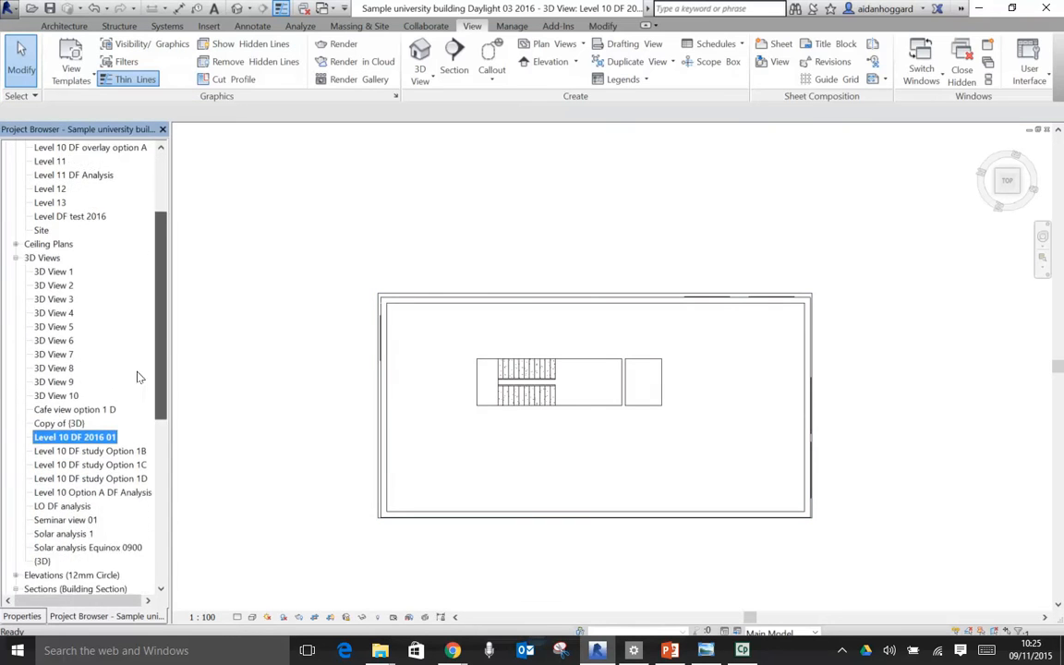
scroll(130, 439, down, 1)
double_click(53, 465)
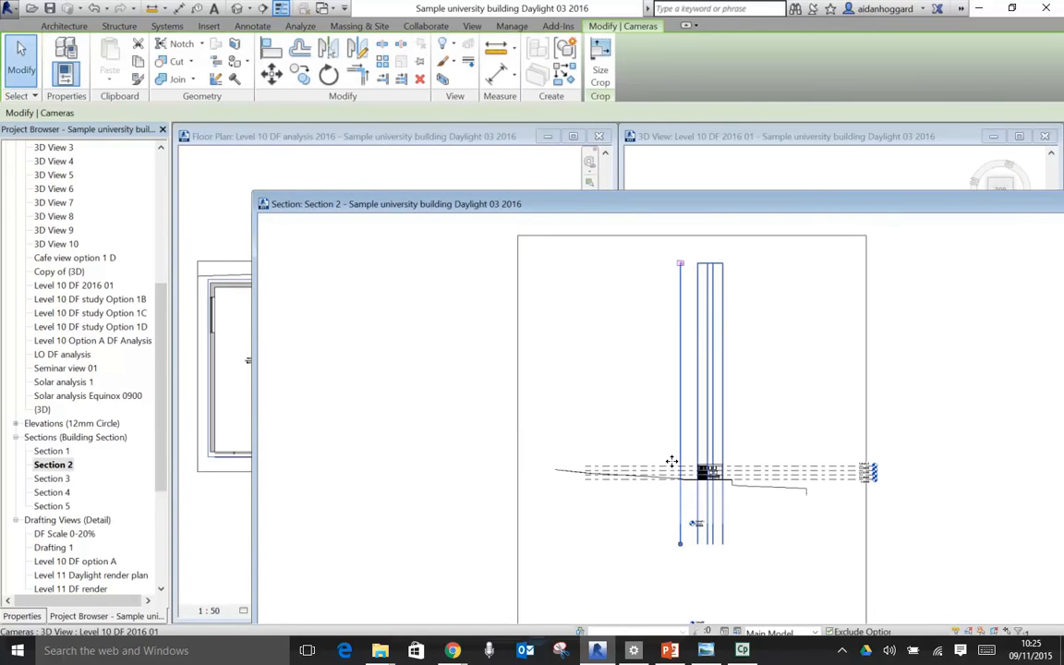
click(532, 168)
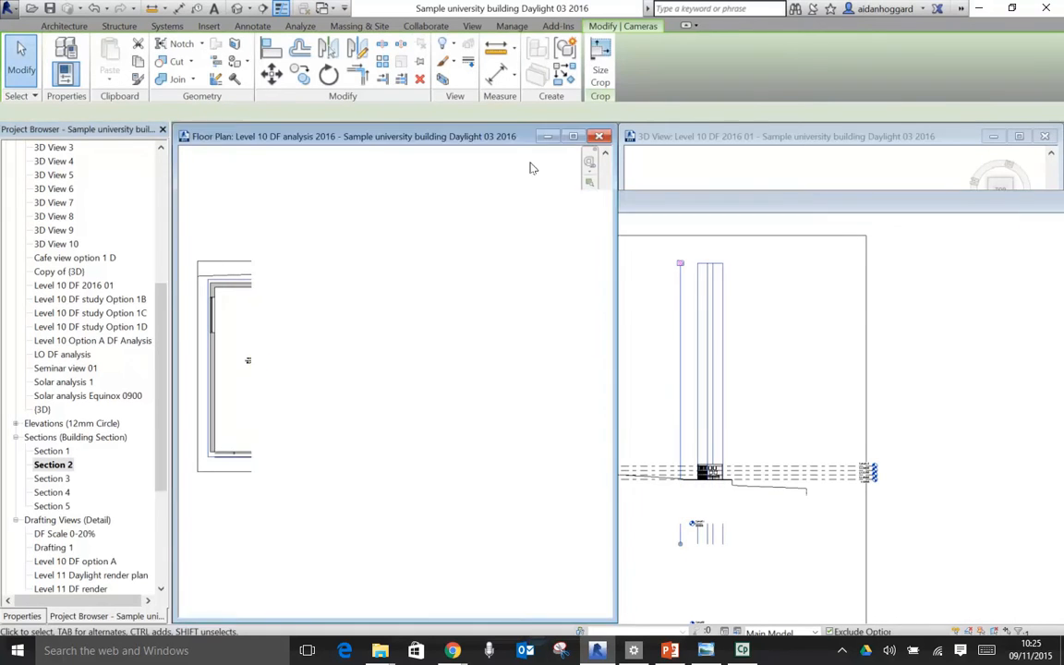
click(549, 137)
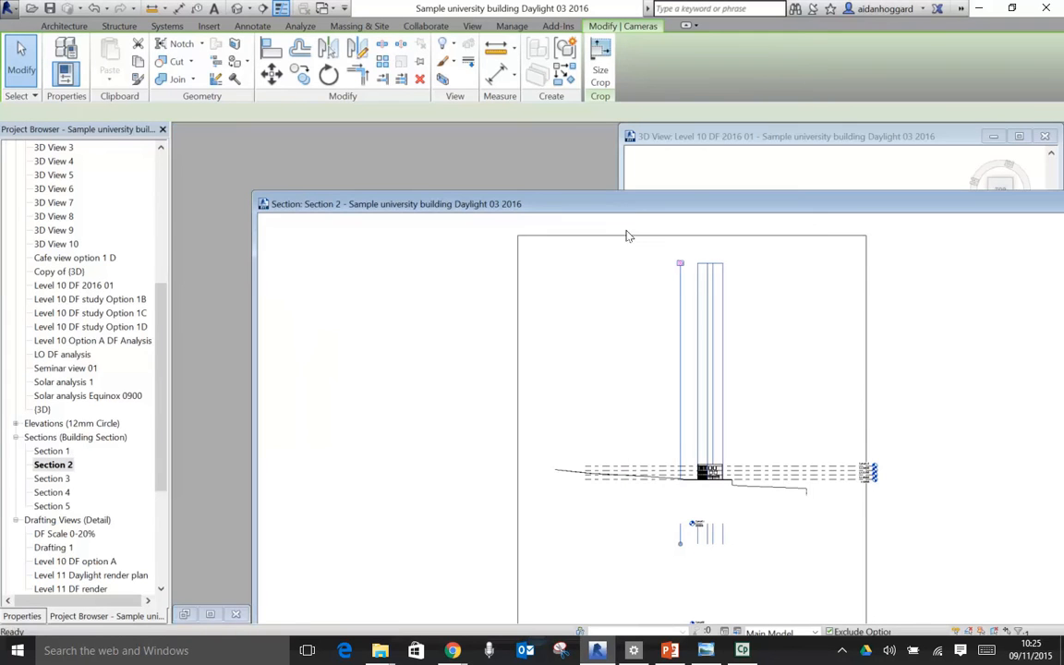
key(w)
key(t)
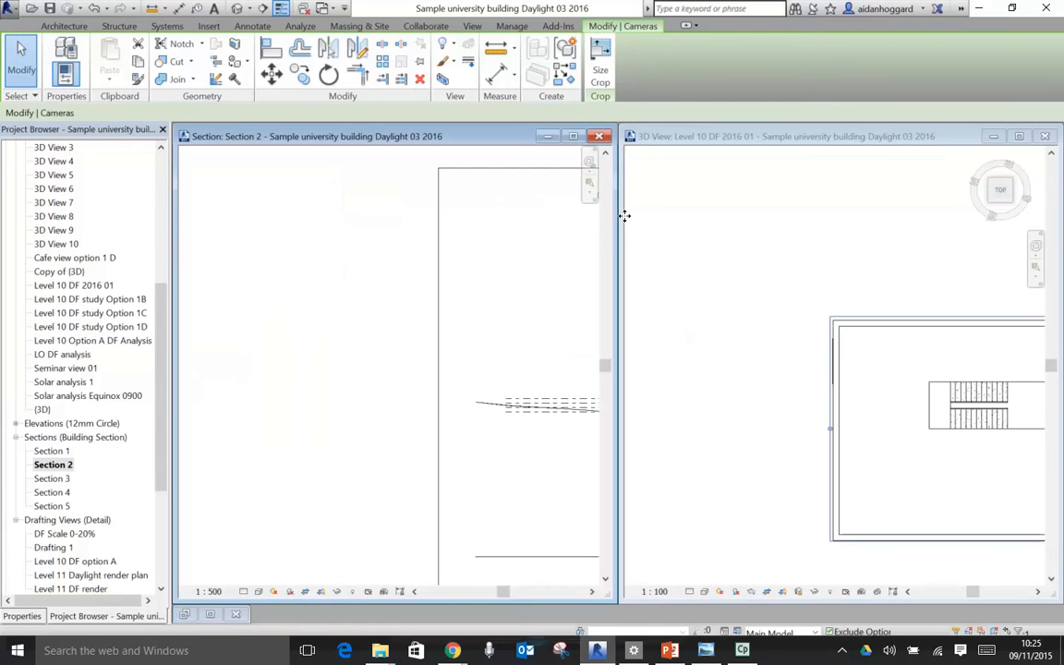
Enlarge the level markers in Section 2 and read the elevation of the lowest one.
key(z)
key(r)
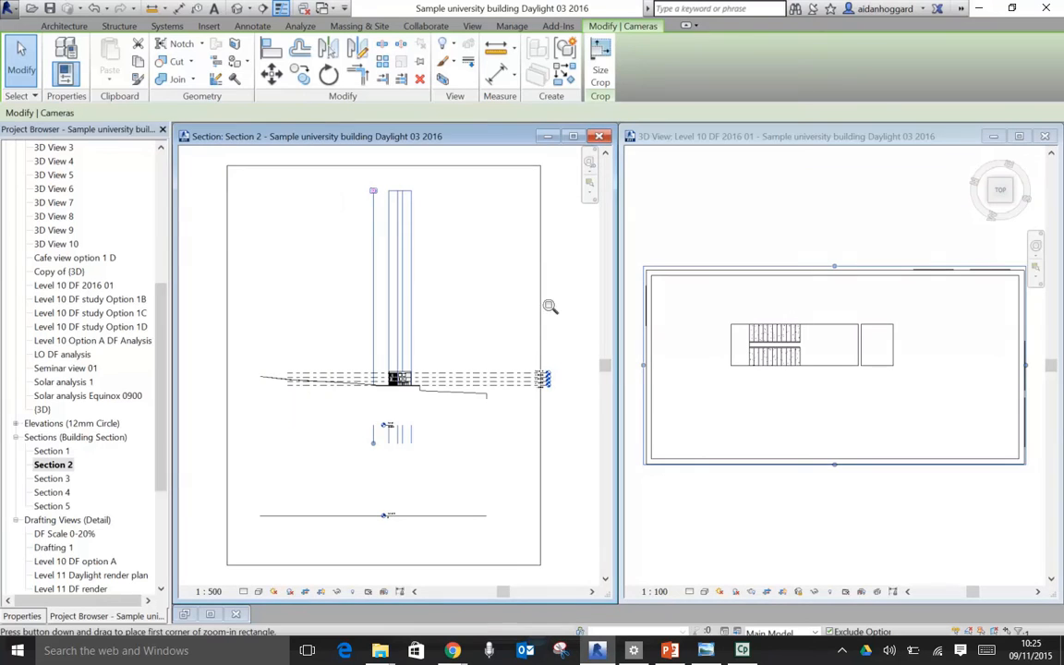
drag(512, 352, 547, 383)
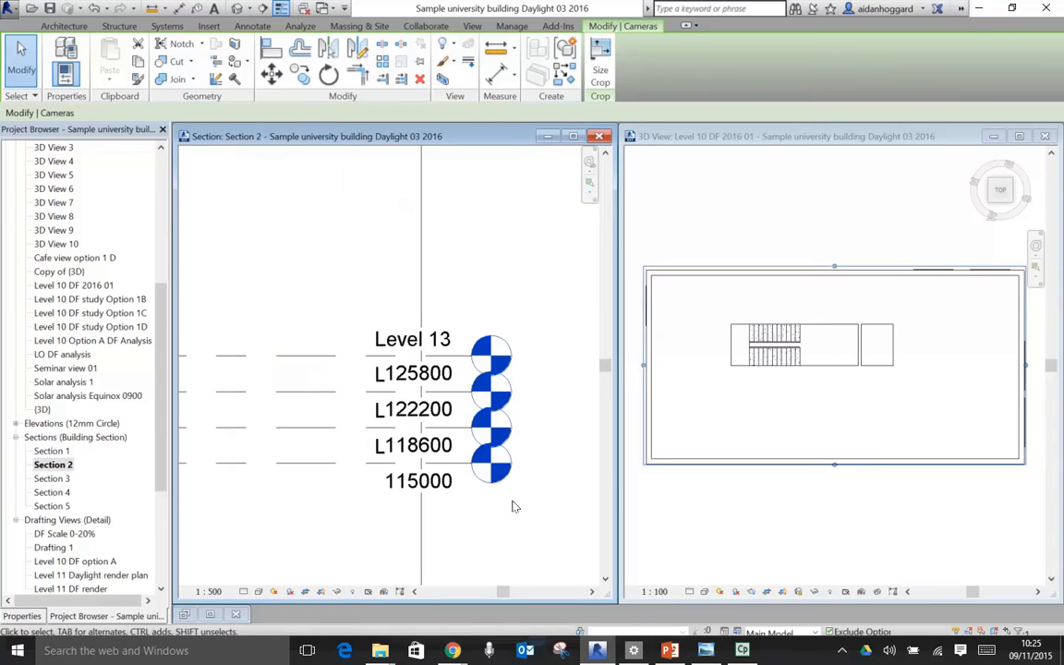
click(394, 490)
Set the Level 10 DF 2016 01 camera's eye elevation to 115850 and its target elevation to 115000.
click(739, 136)
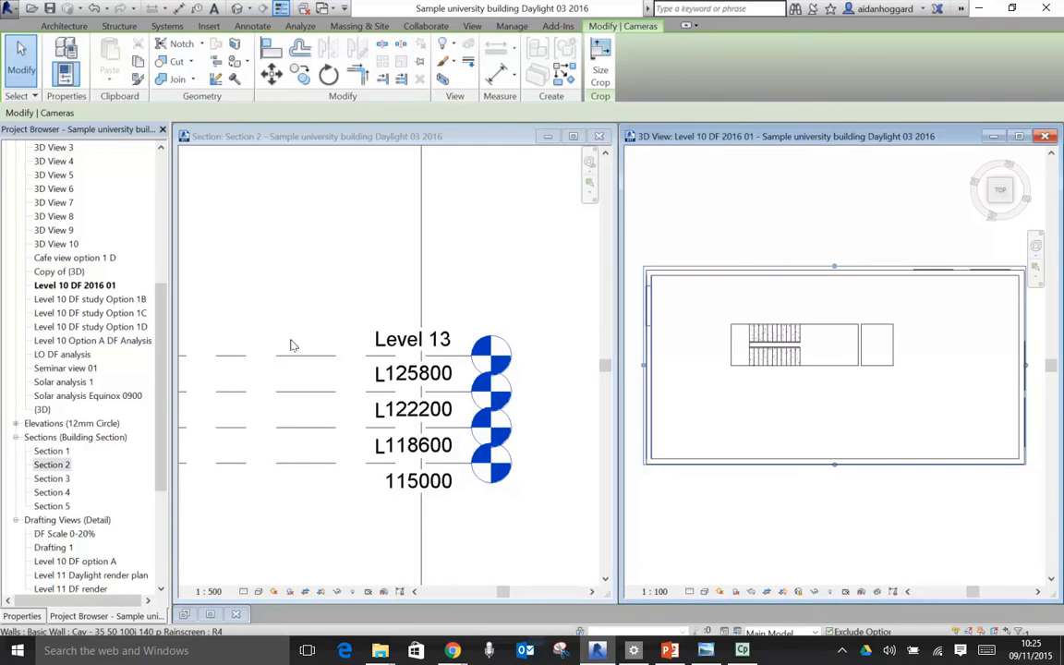
click(33, 617)
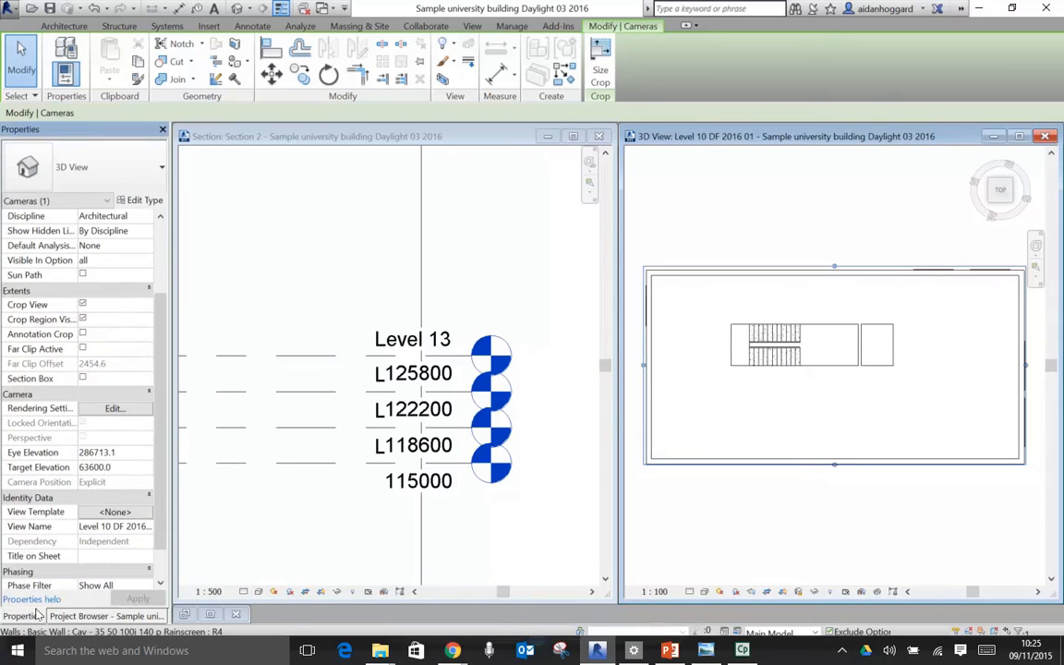
scroll(157, 498, down, 2)
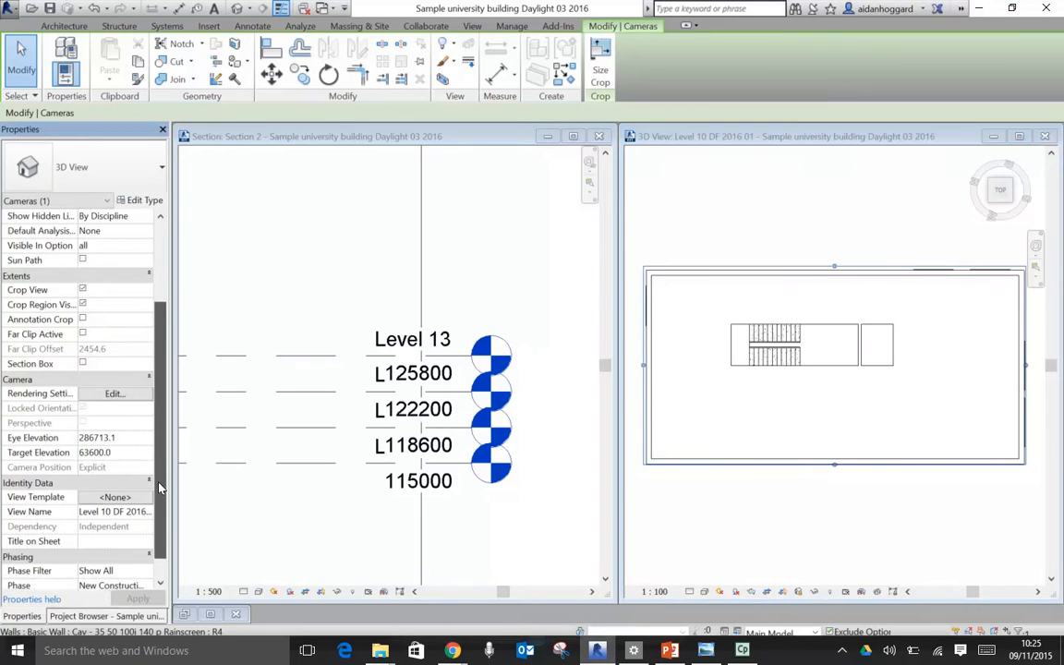
click(106, 422)
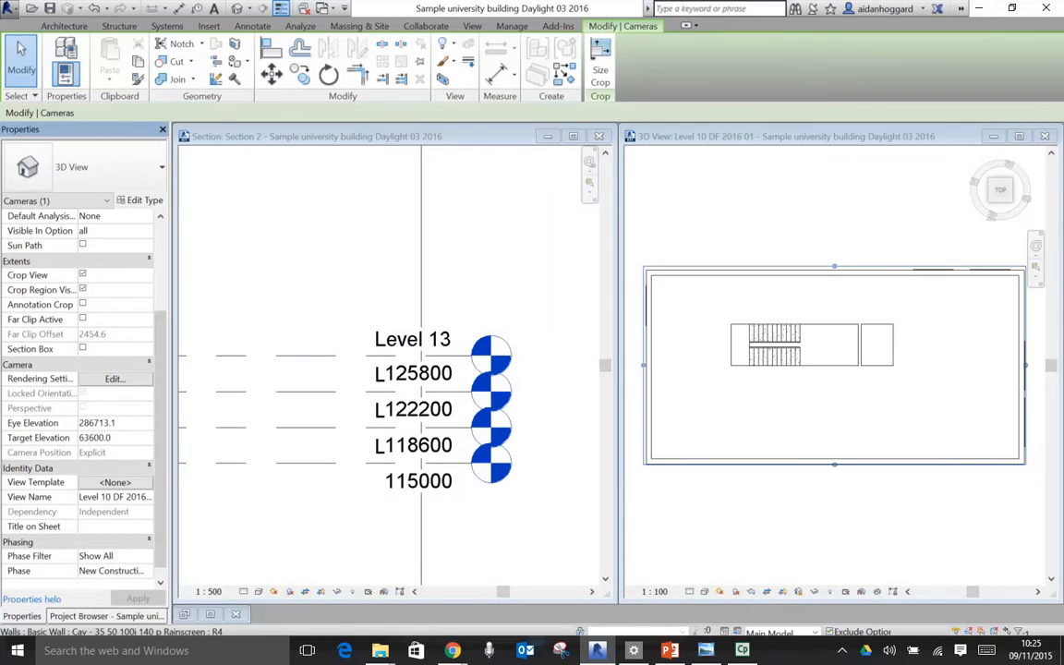
double_click(79, 425)
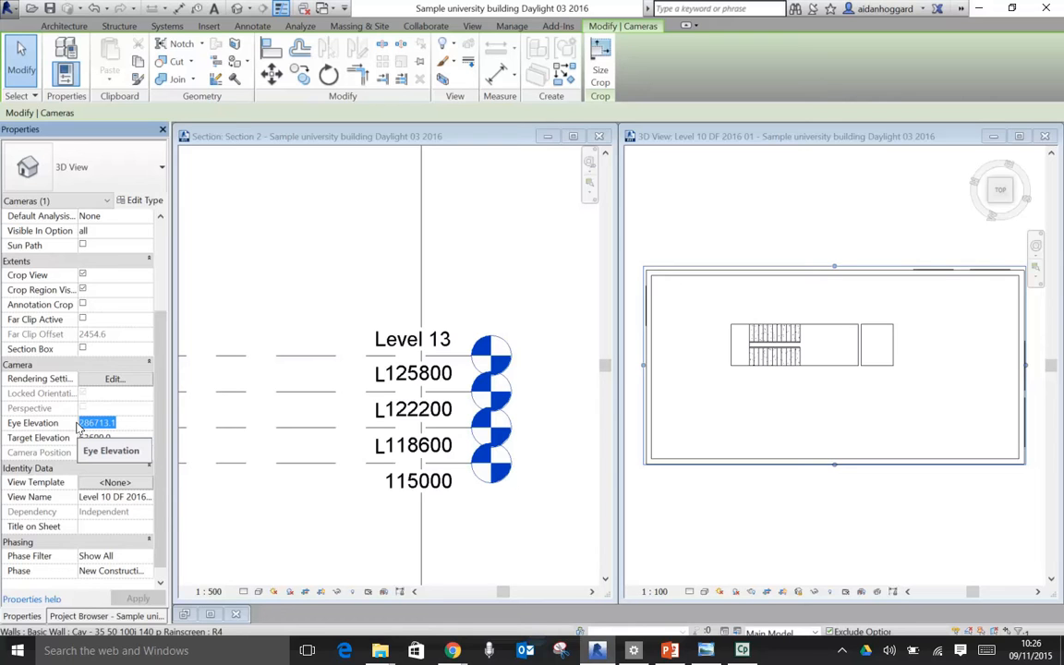
text(11585)
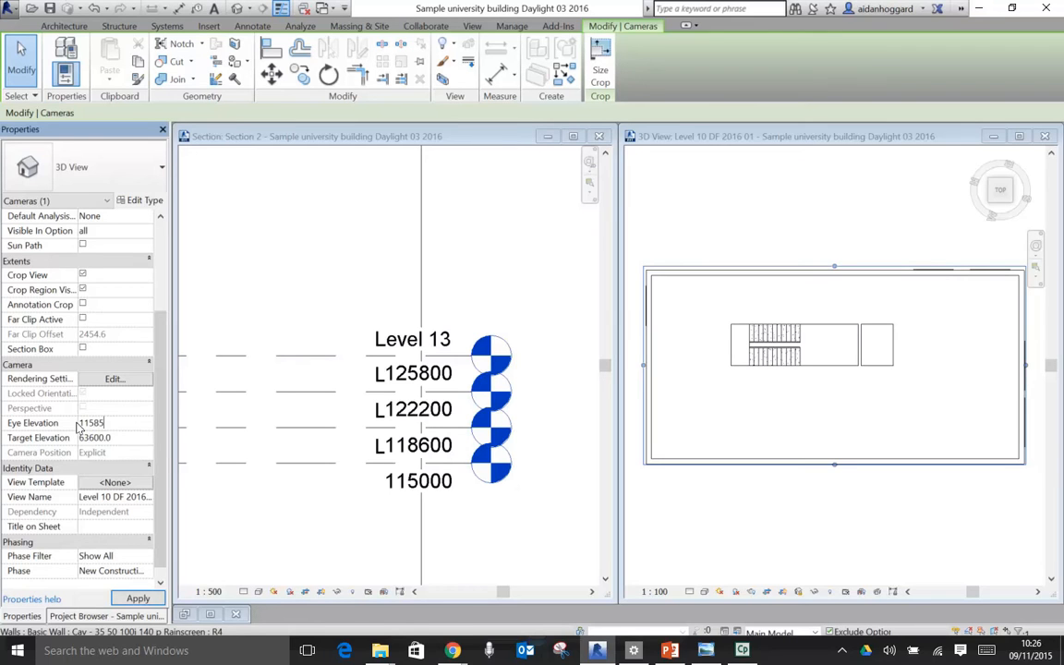
text(0)
click(94, 438)
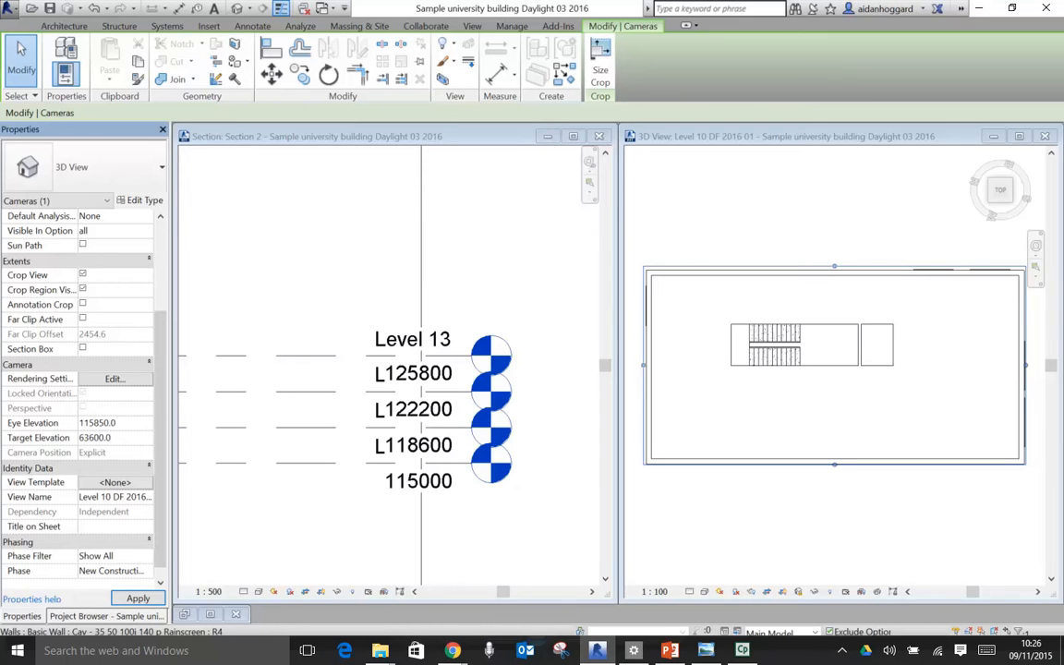
double_click(94, 438)
text(115000)
key(Return)
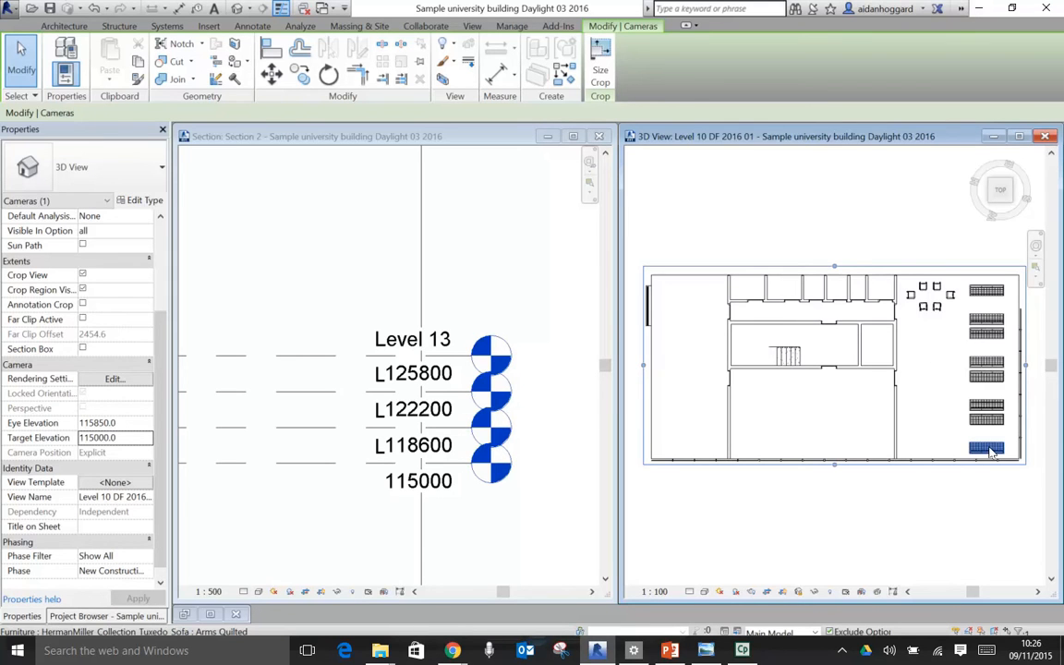
Maximize the Level 10 DF 2016 01 view, fit it to the window, and turn on its shadows.
double_click(913, 136)
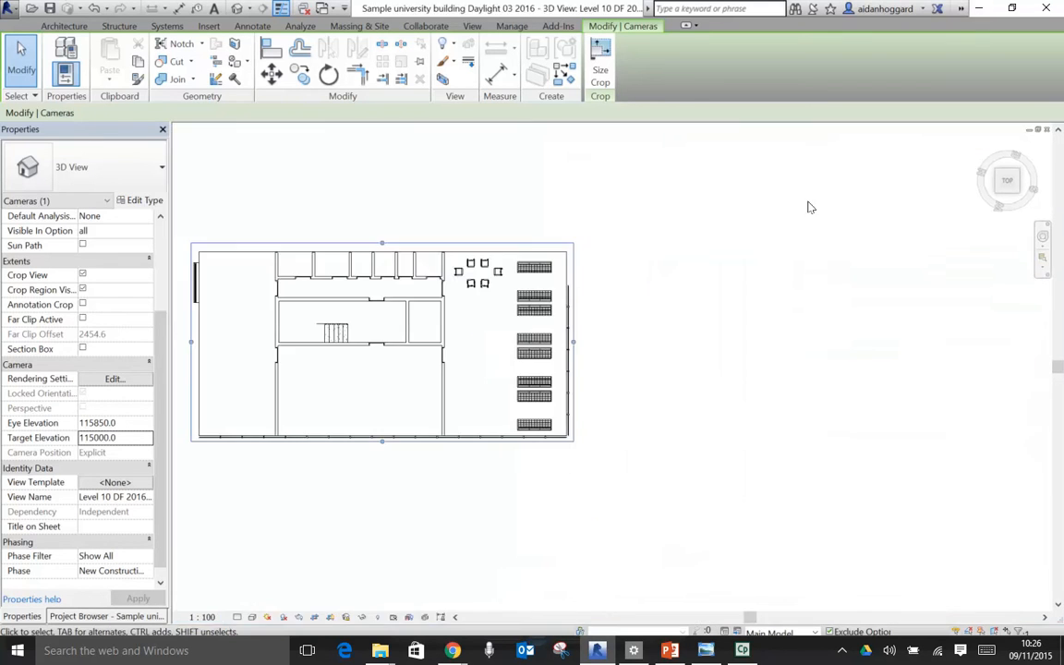
key(z)
key(a)
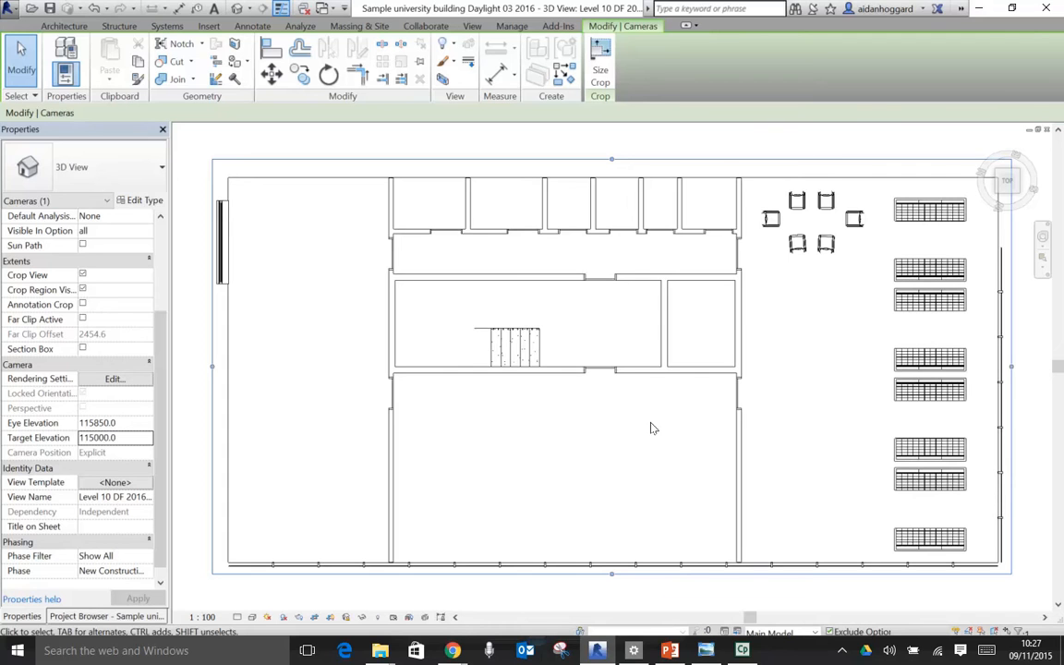
click(283, 618)
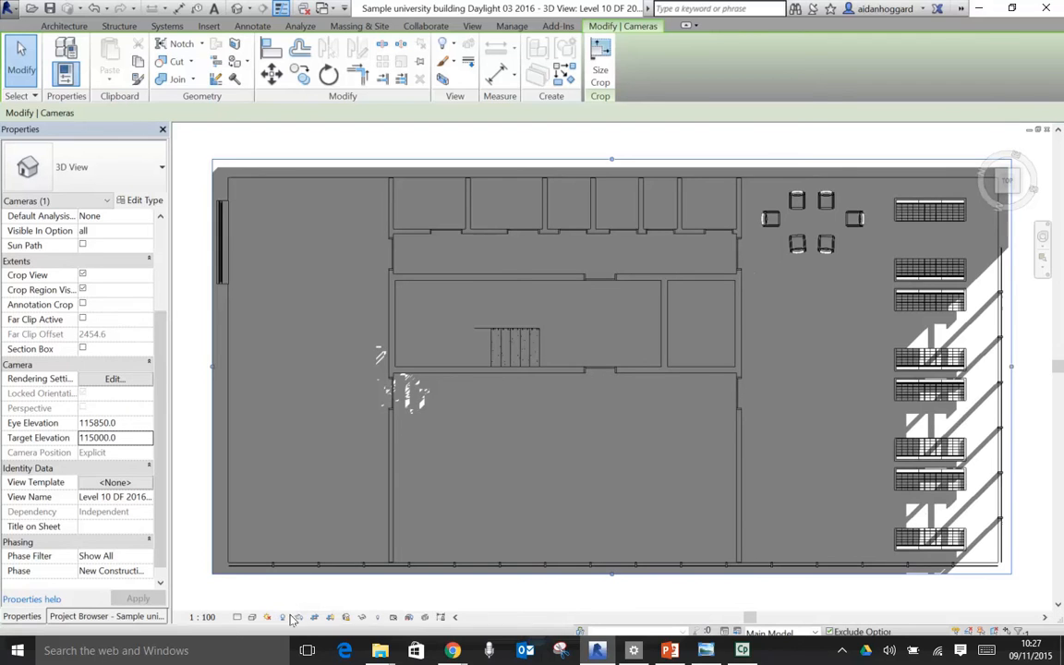
Arrange the Level 10 DF analysis 2016 plan side by side with the 3D view and close Section 2.
key(w)
key(t)
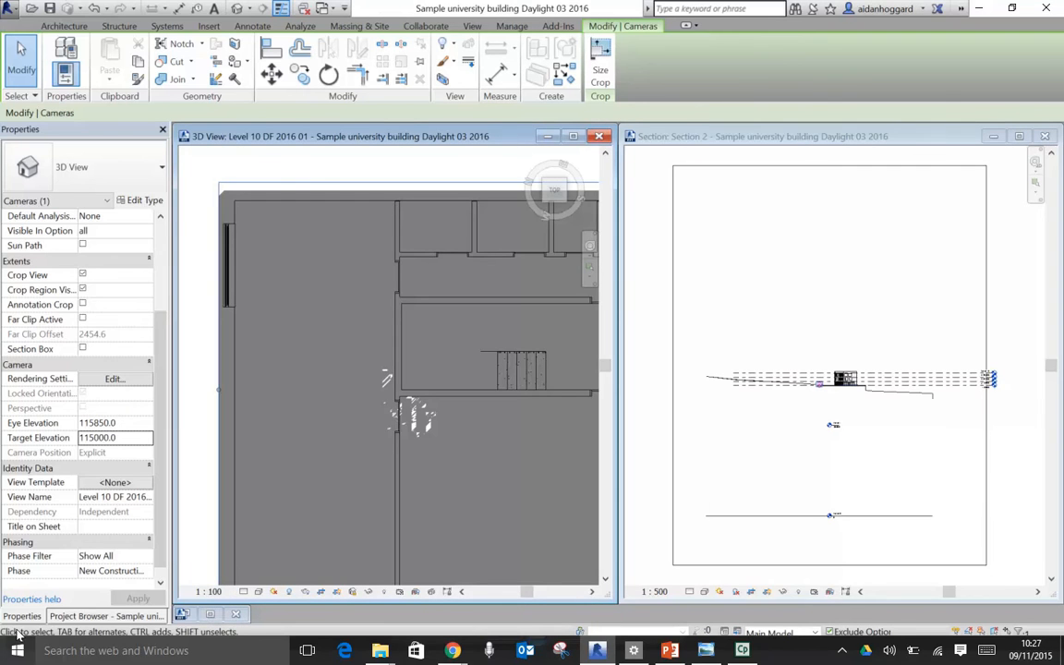
click(101, 616)
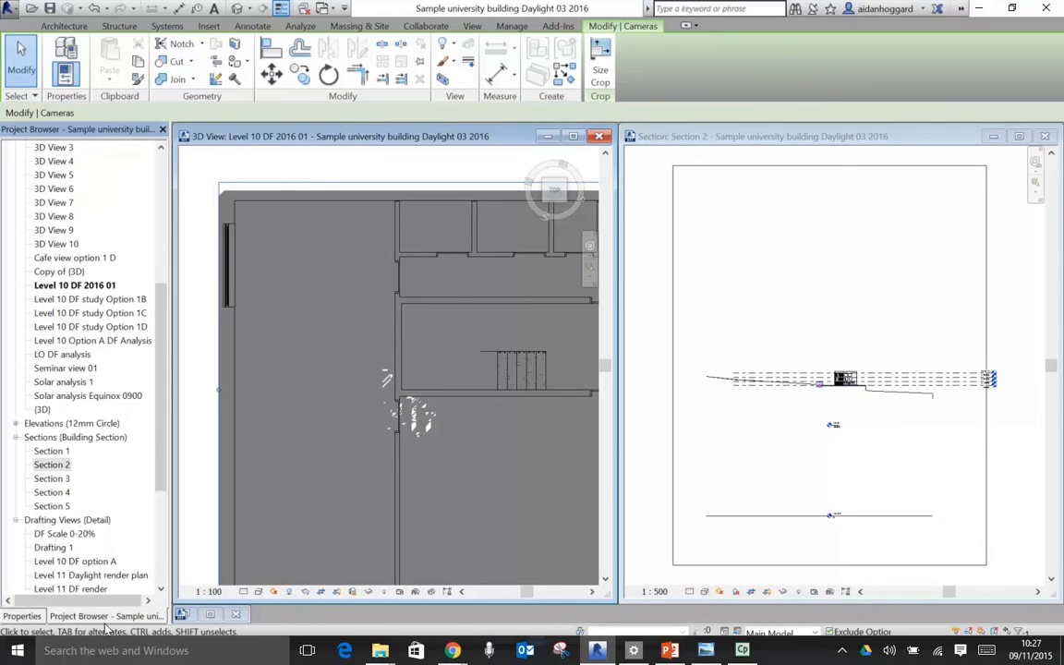
scroll(144, 360, up, 7)
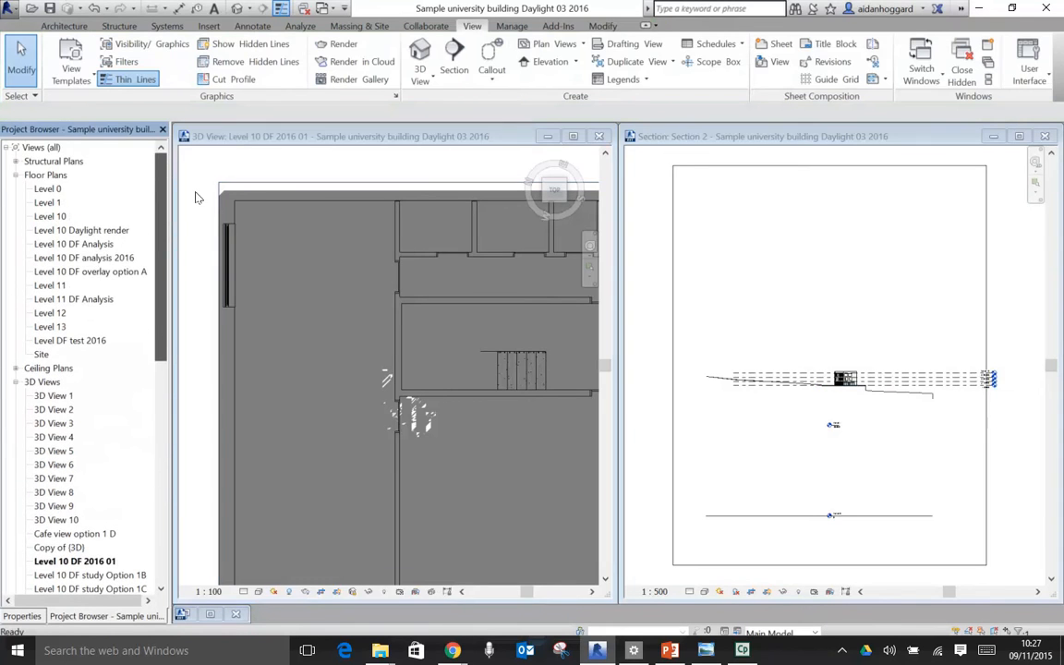
click(97, 259)
double_click(97, 259)
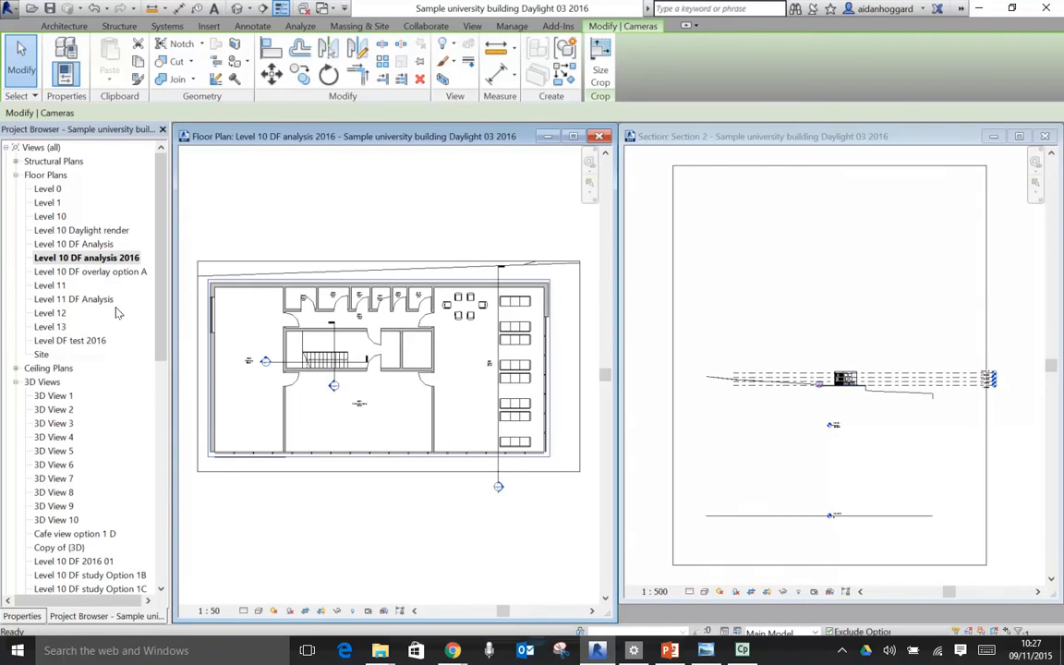
click(1044, 137)
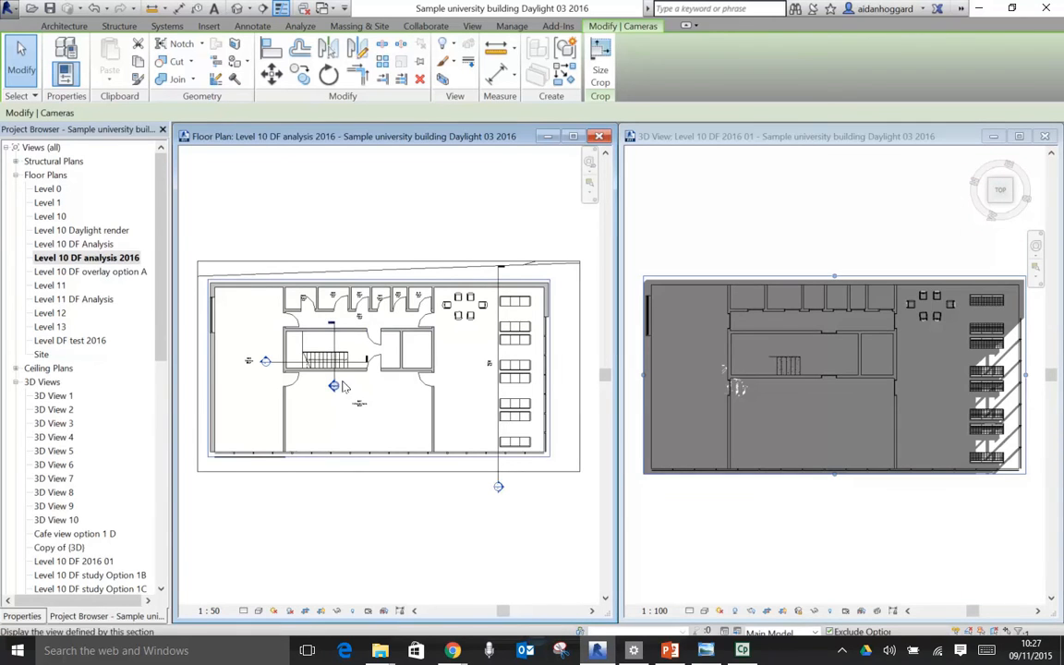
Turn on shadows in the Level 10 DF analysis 2016 plan and apply the Spring Equinox still sun preset.
click(288, 611)
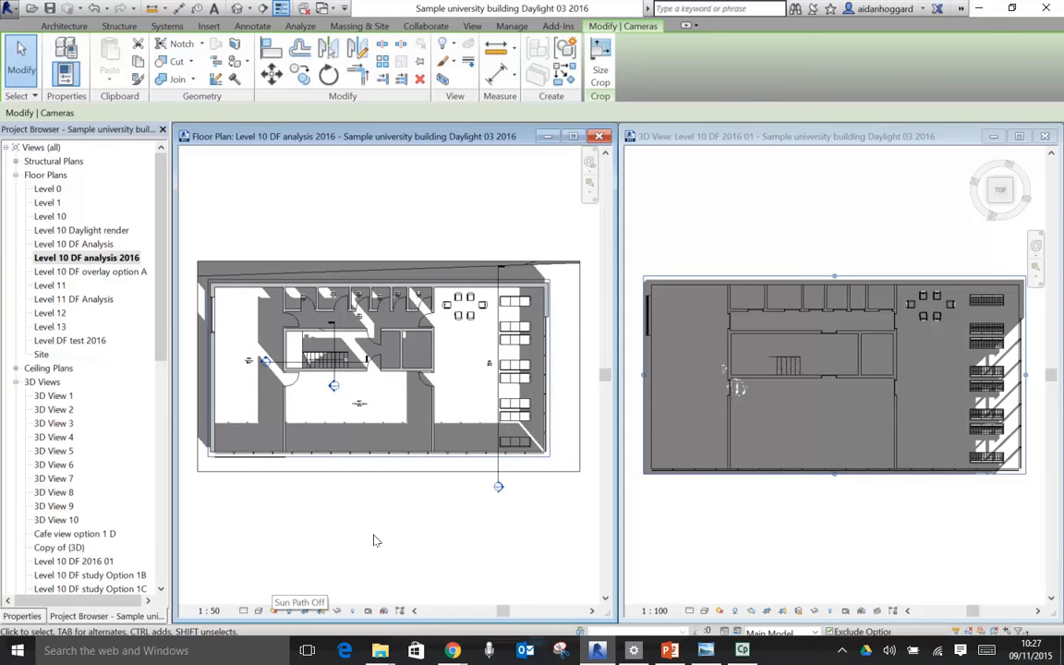
click(263, 612)
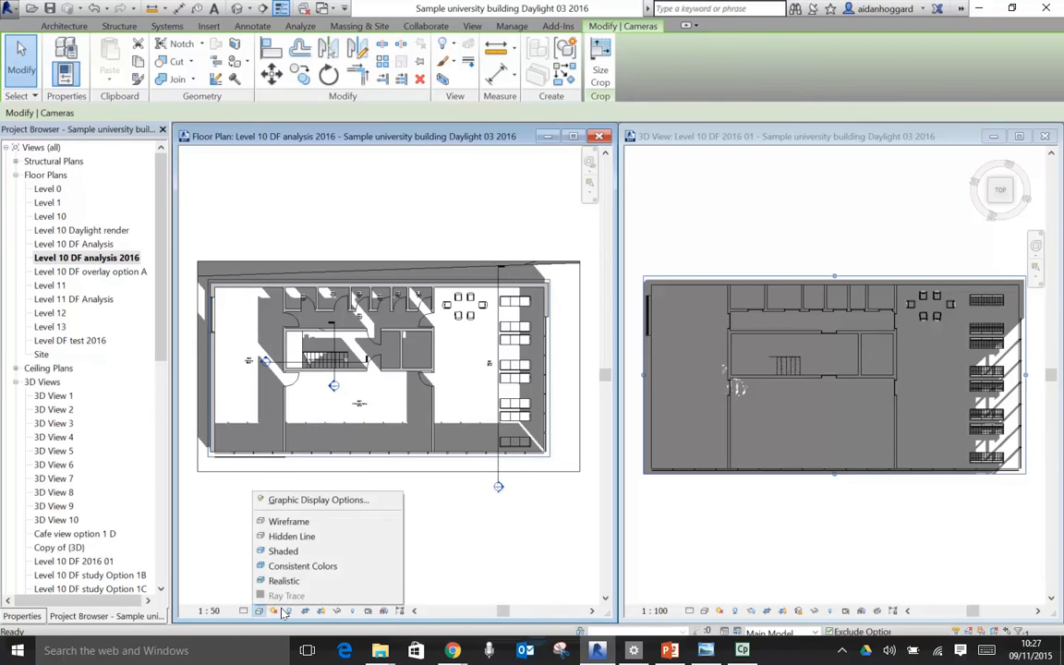
click(276, 611)
click(285, 559)
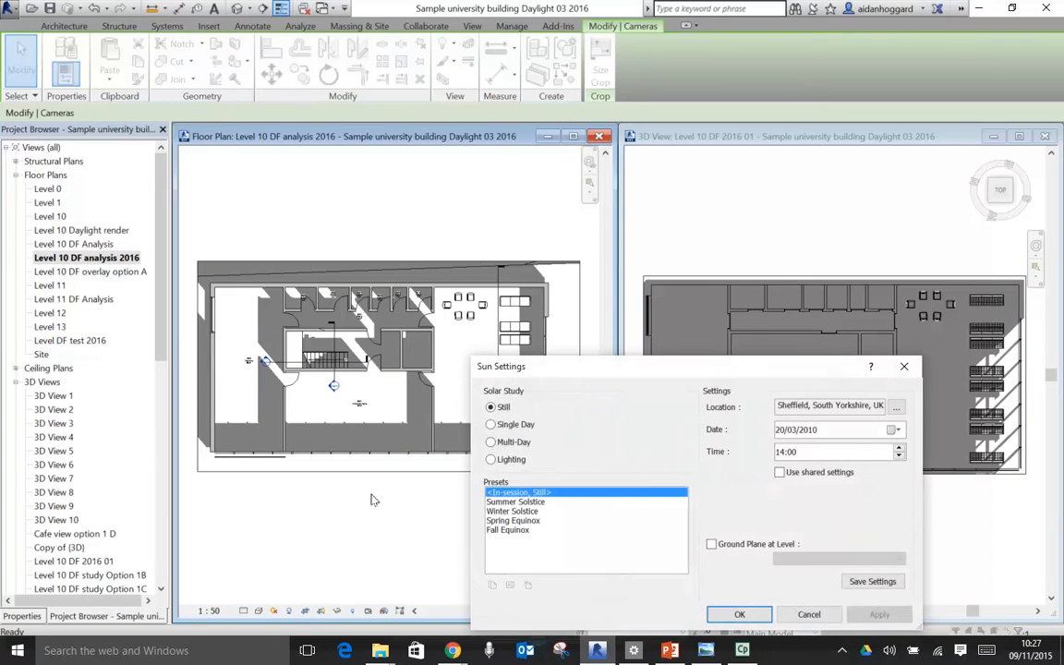
click(494, 522)
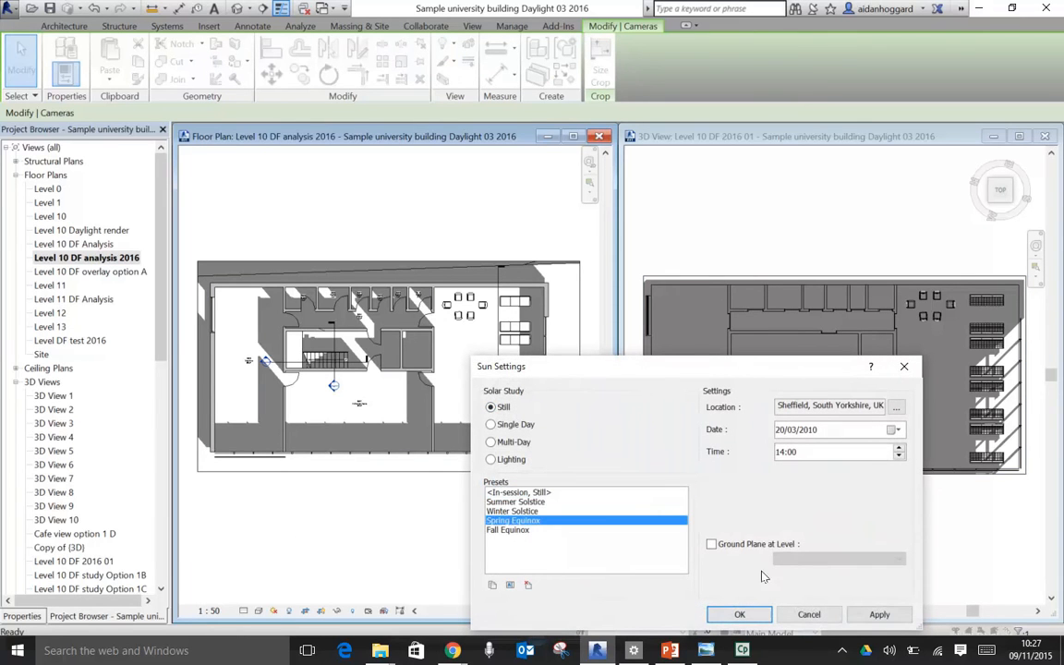
click(875, 616)
click(739, 614)
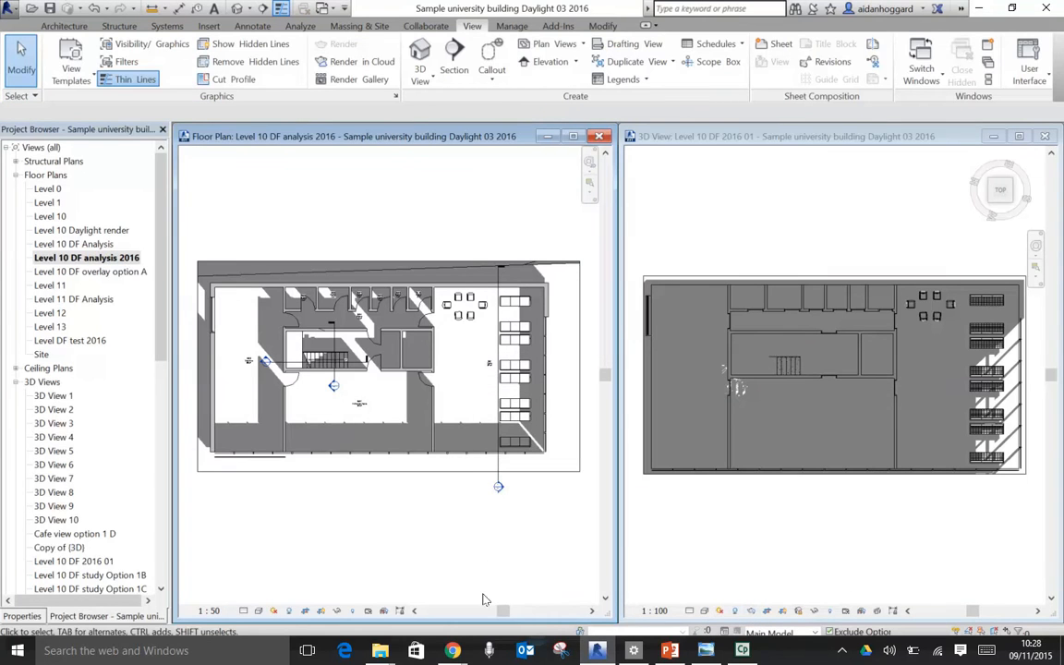
Apply the Spring Equinox still sun preset to the Level 10 DF 2016 01 3D view.
click(720, 612)
click(753, 559)
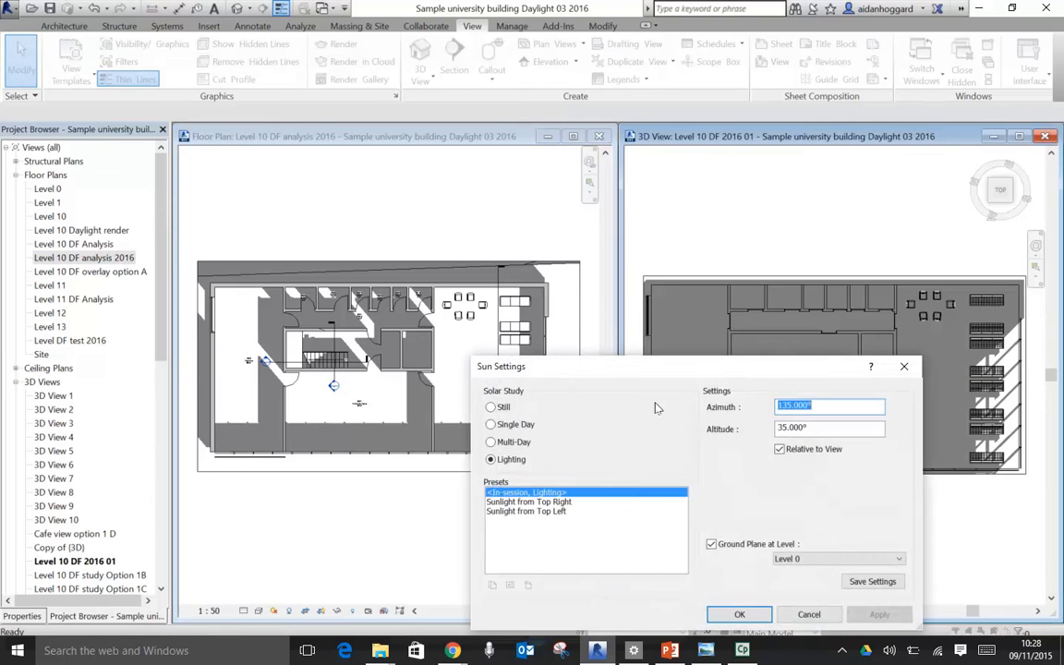
click(492, 407)
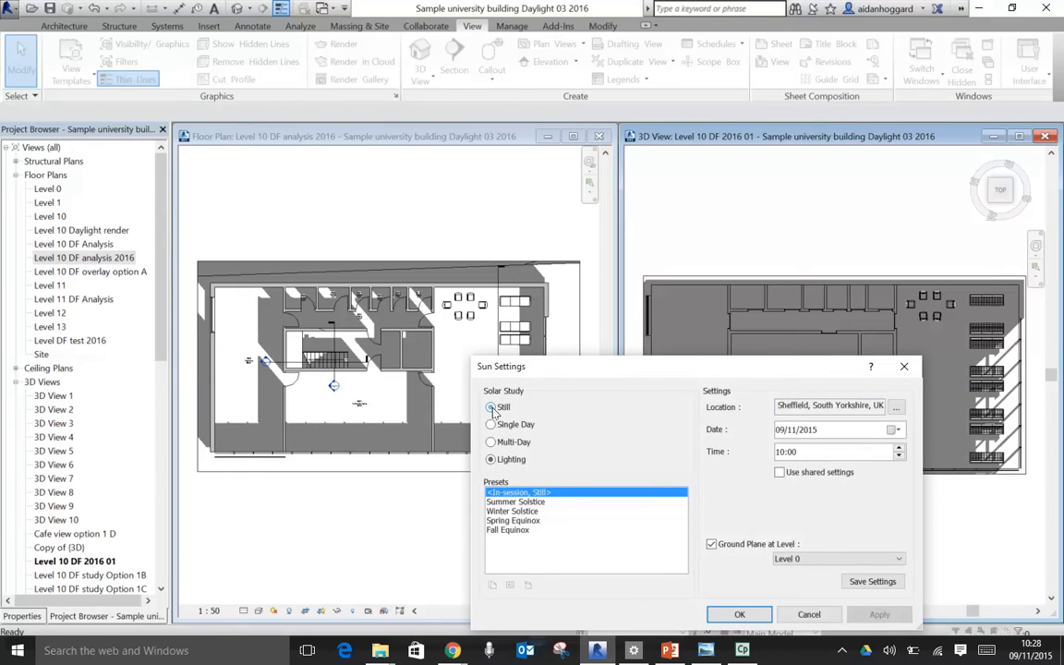
click(514, 520)
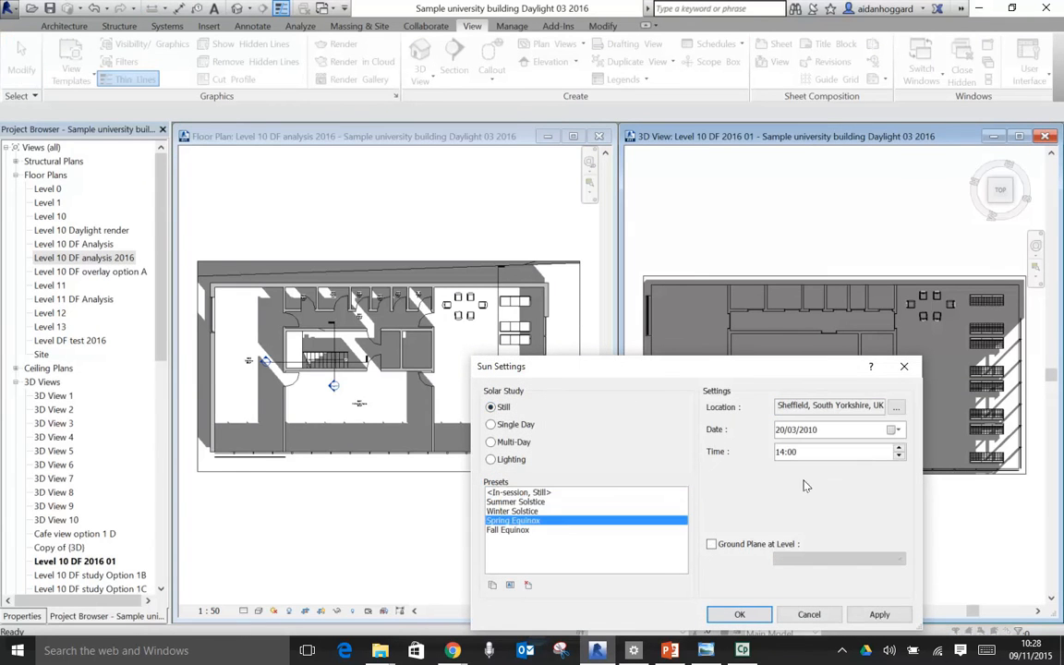
click(737, 614)
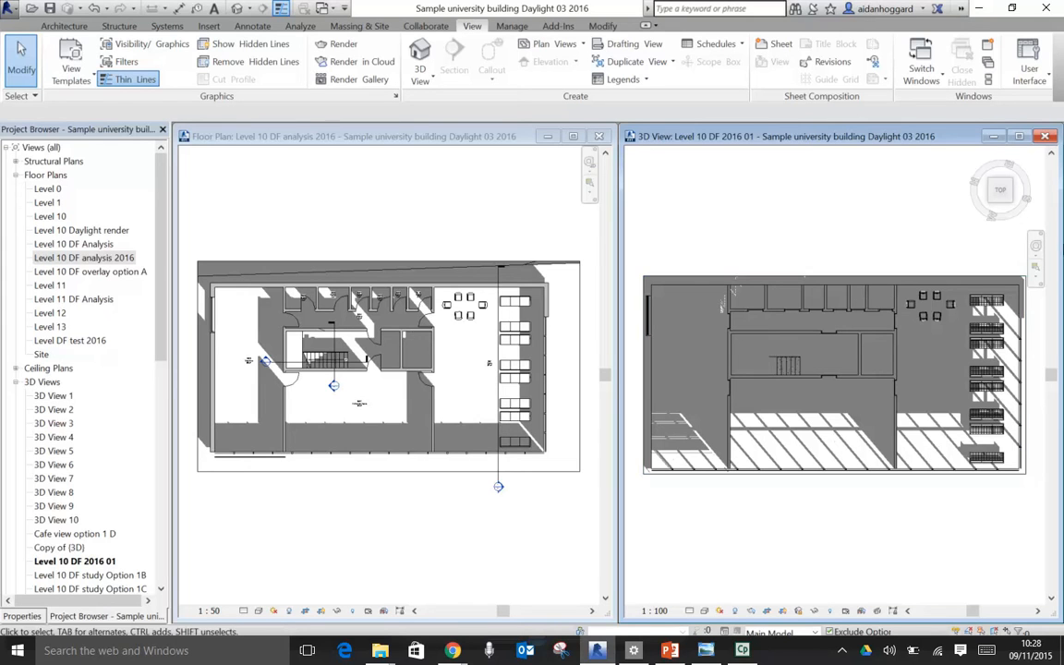
Maximize the Level 10 DF 2016 01 view, fit it to the window, and save the project.
click(1018, 136)
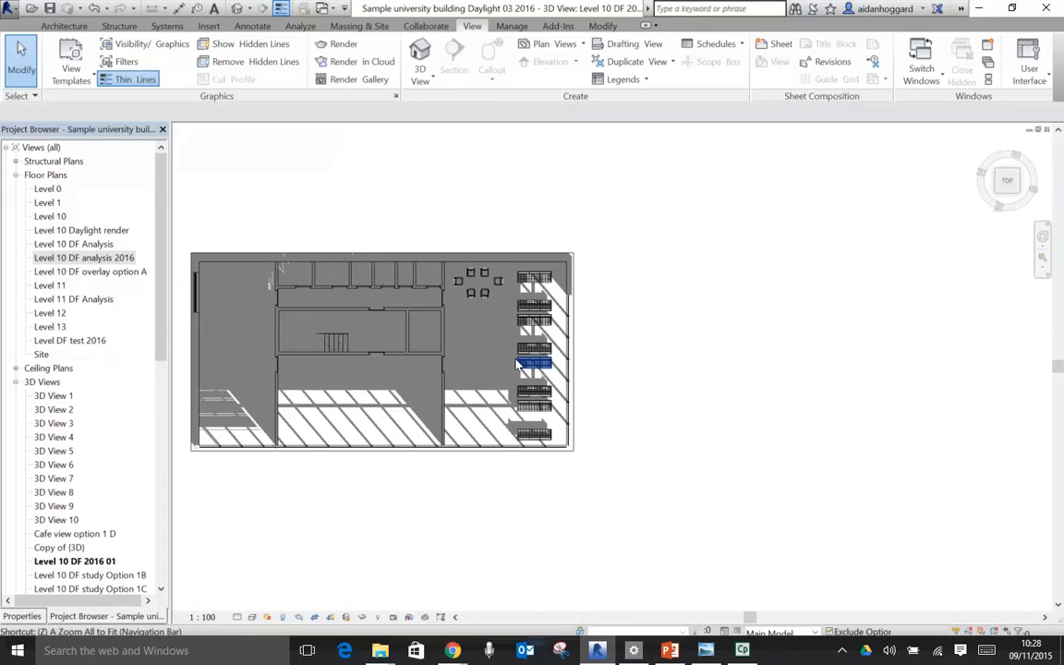
key(a)
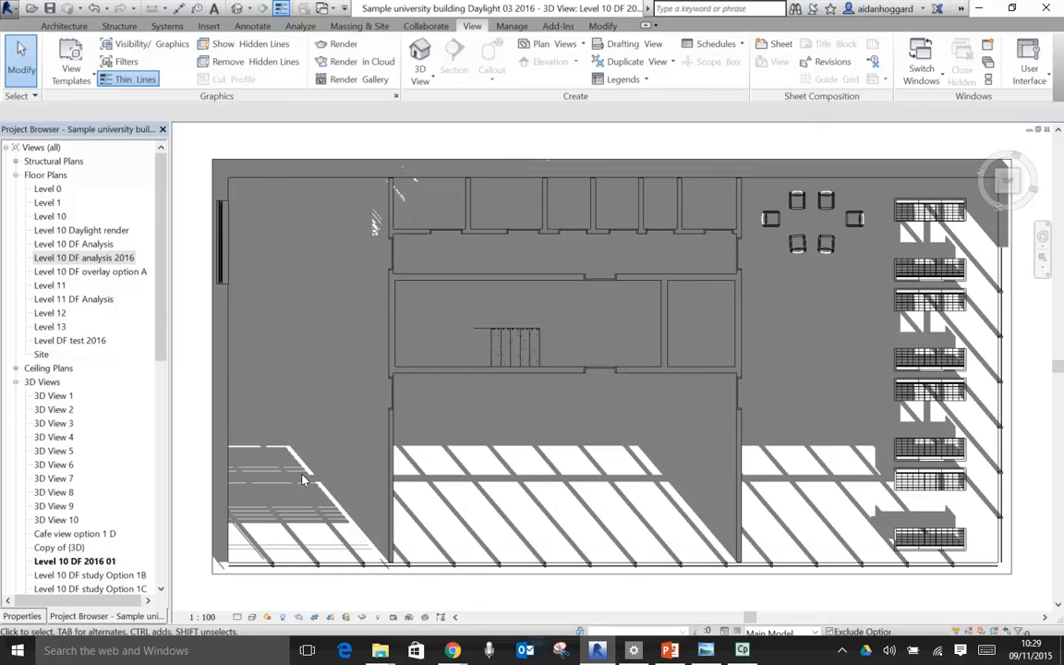
click(300, 582)
click(51, 9)
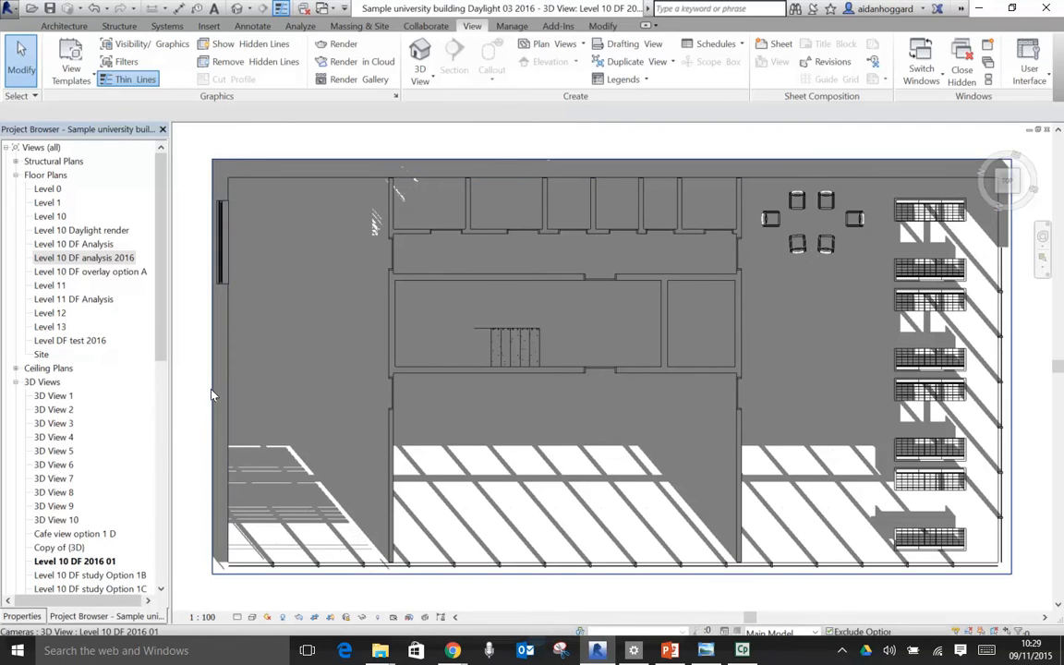
Set the detail level of the Level 10 DF 2016 01 3D view to Fine.
key(z)
key(r)
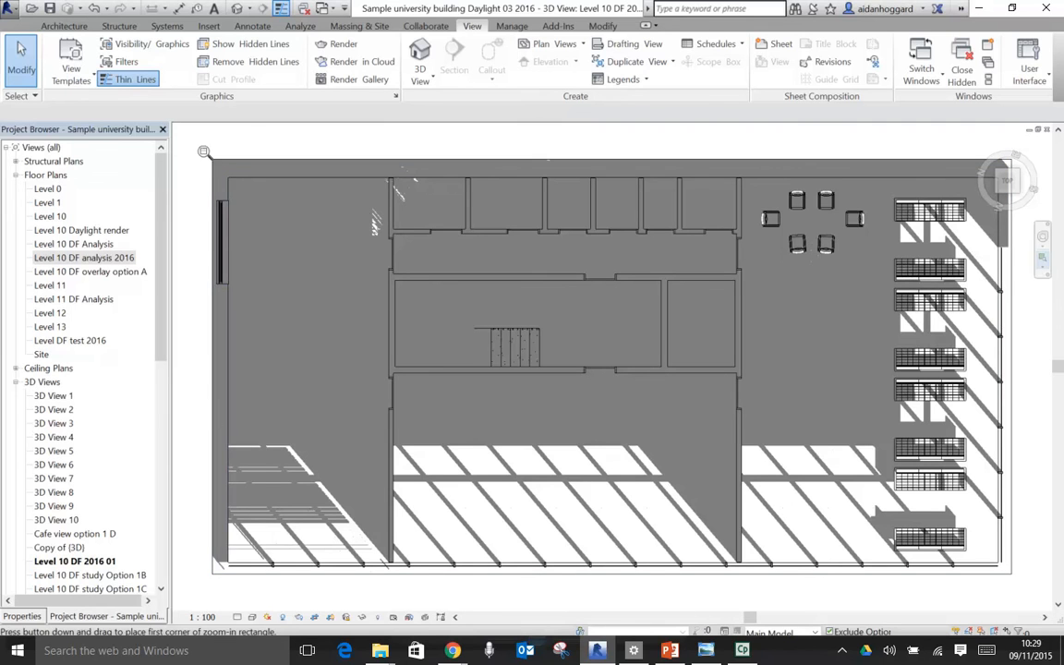
drag(176, 129, 441, 312)
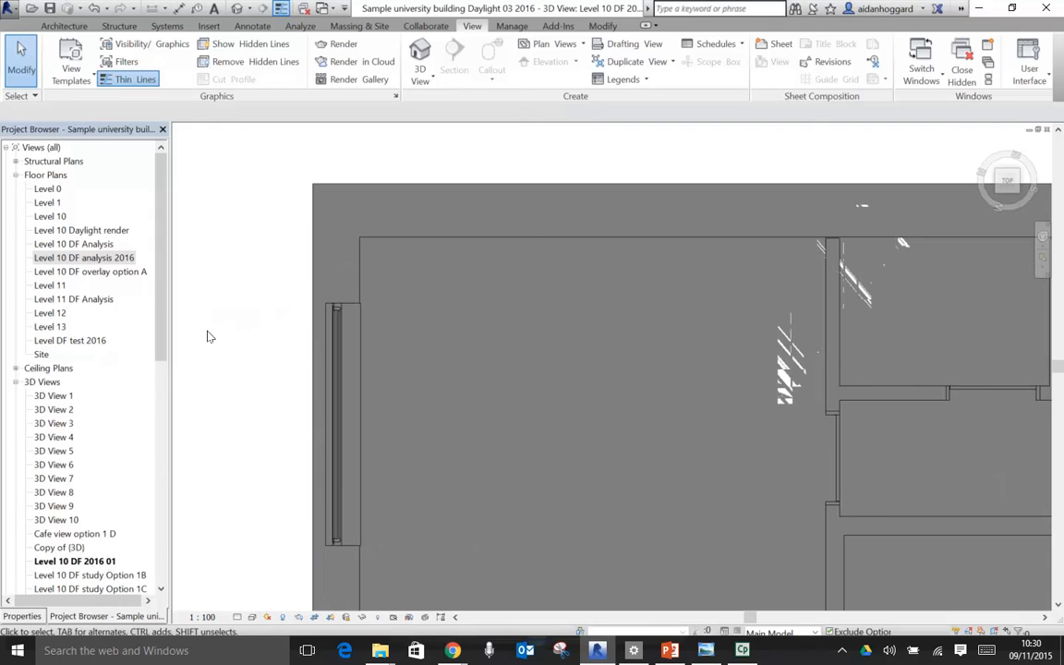
click(238, 617)
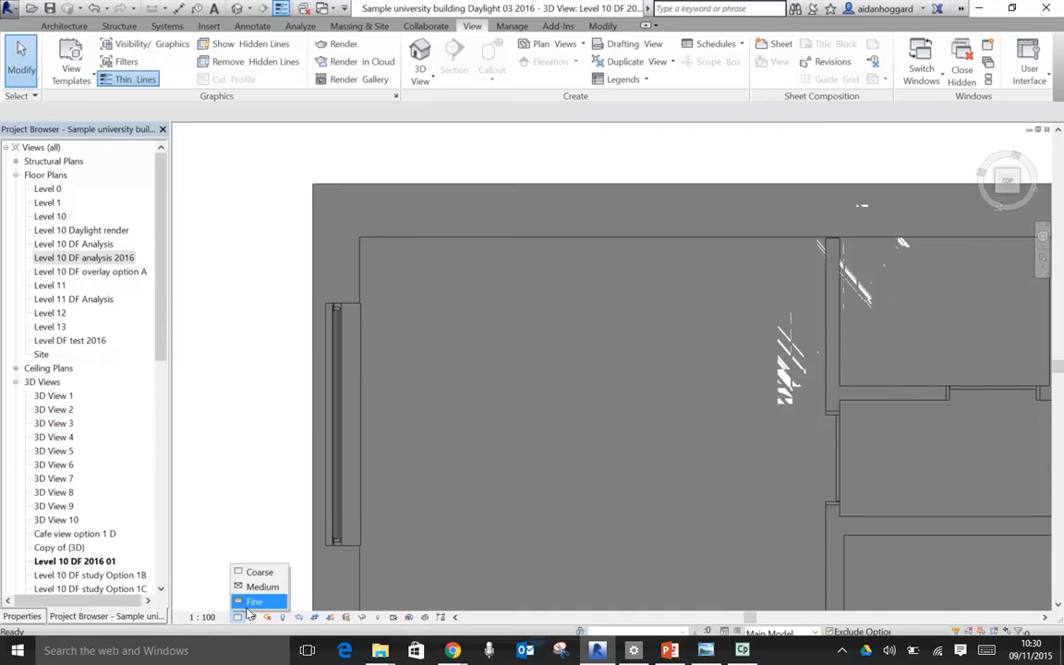
click(250, 603)
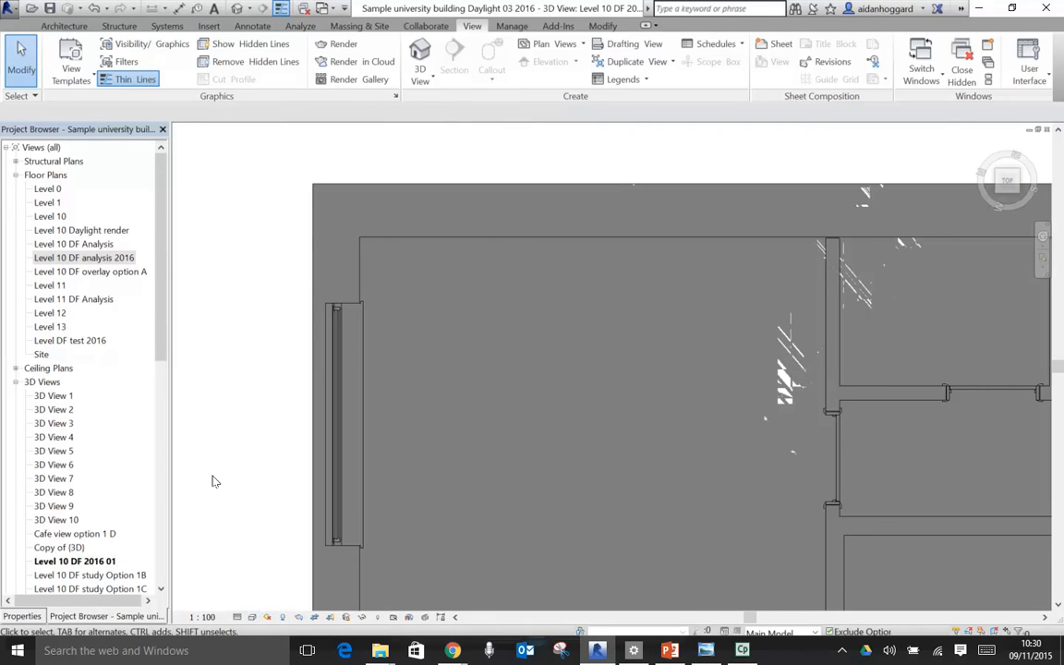
Maximize the Level 10 DF analysis 2016 plan and set its detail level to Fine.
key(w)
key(t)
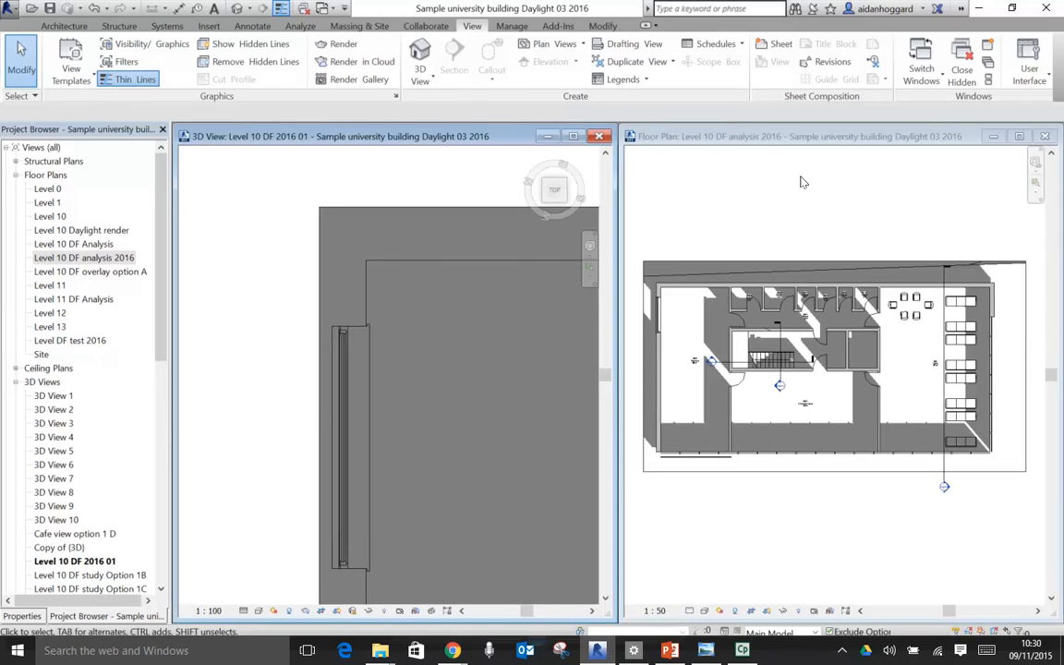
click(1019, 136)
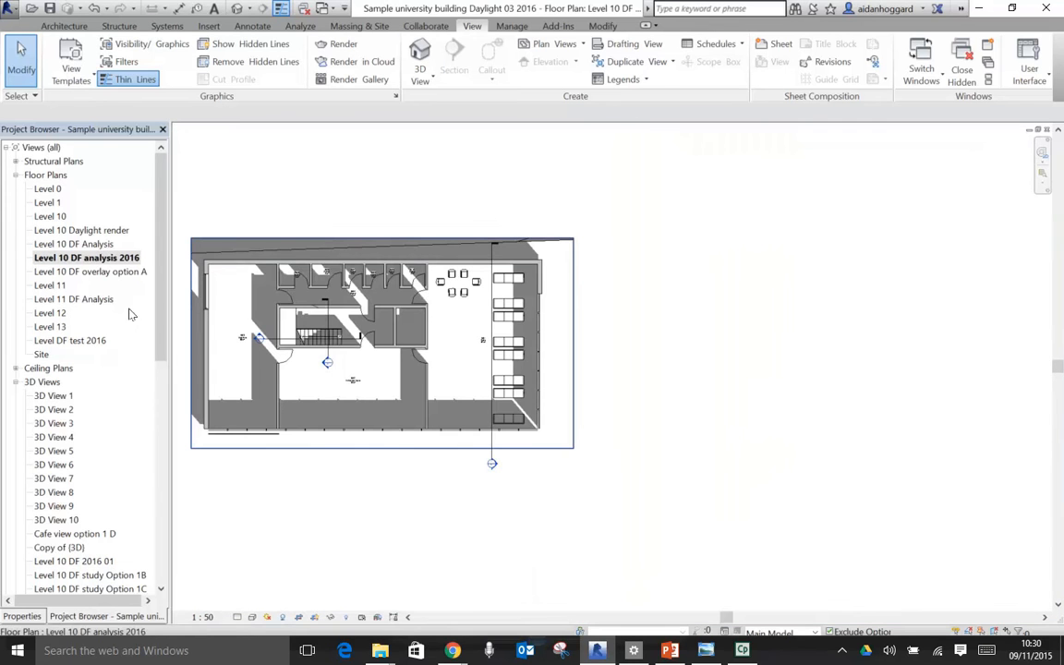
key(z)
key(r)
drag(188, 229, 259, 295)
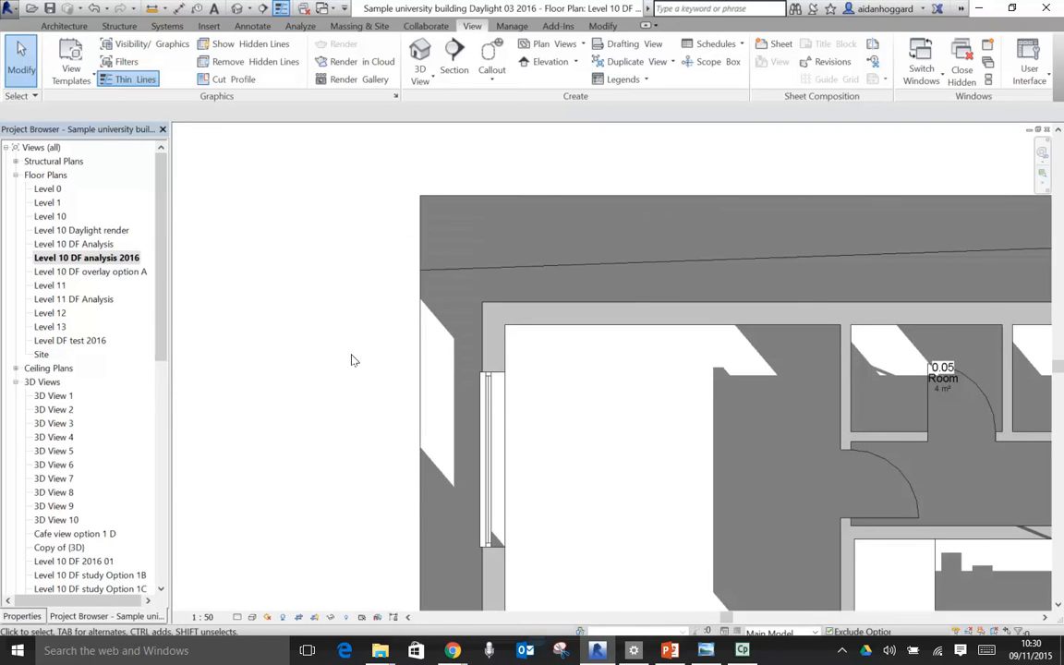
click(239, 617)
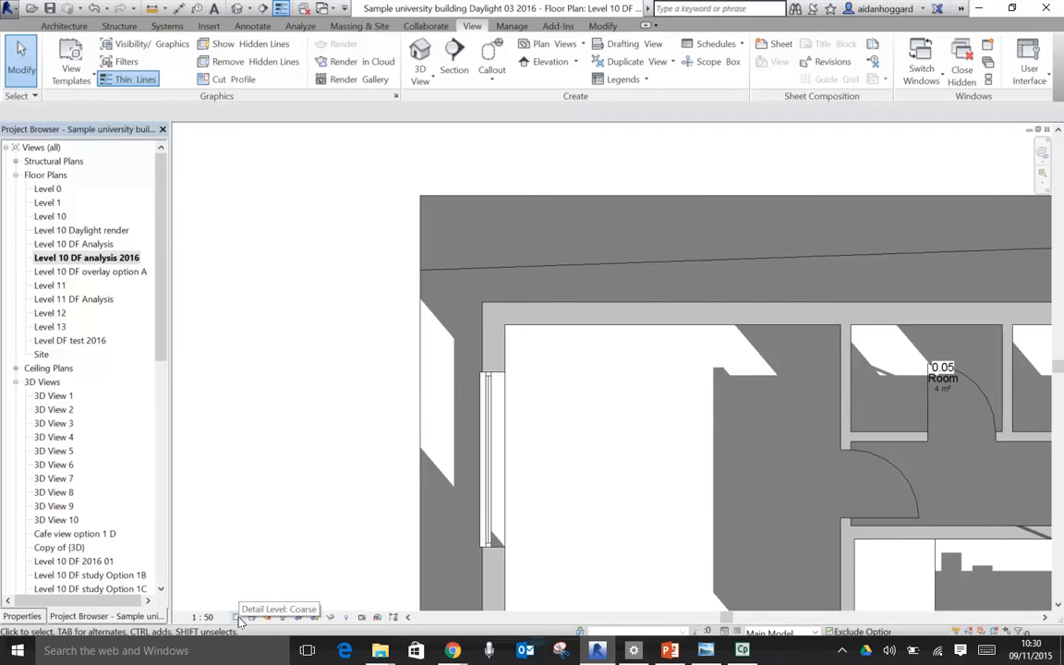
click(238, 618)
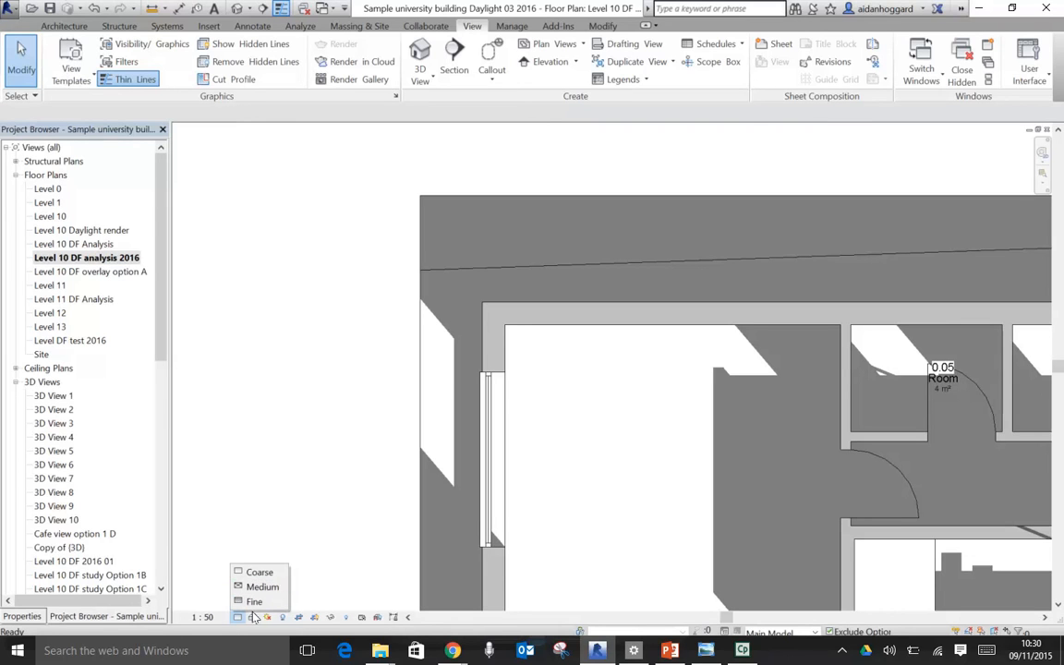
click(258, 602)
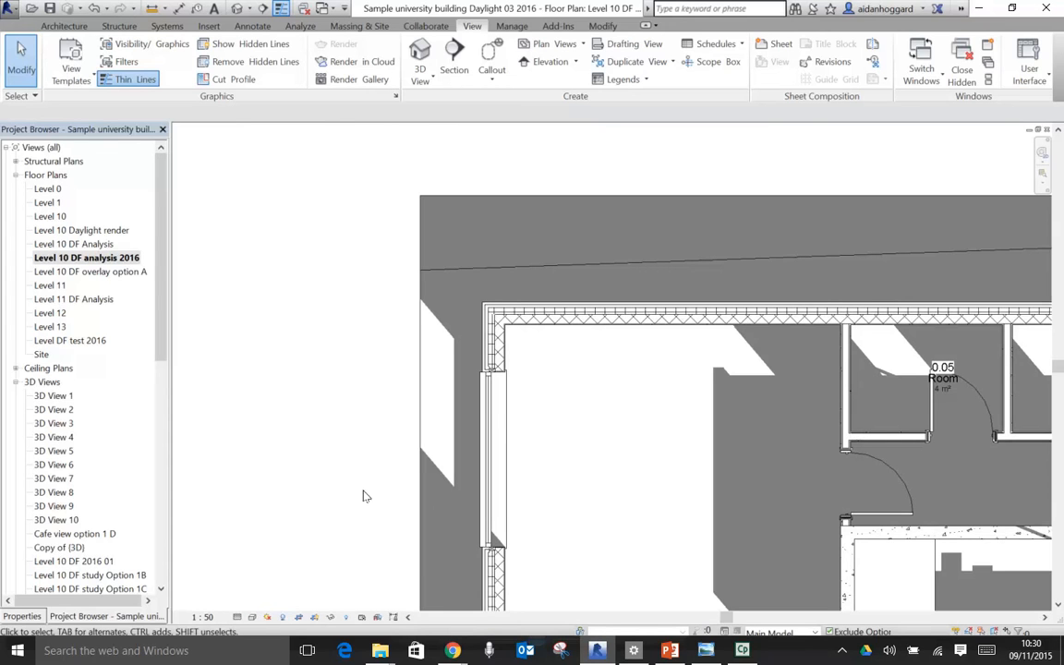
Examine the external wall layers at the building corner and the door frame of room 0.05.
scroll(497, 351, up, 5)
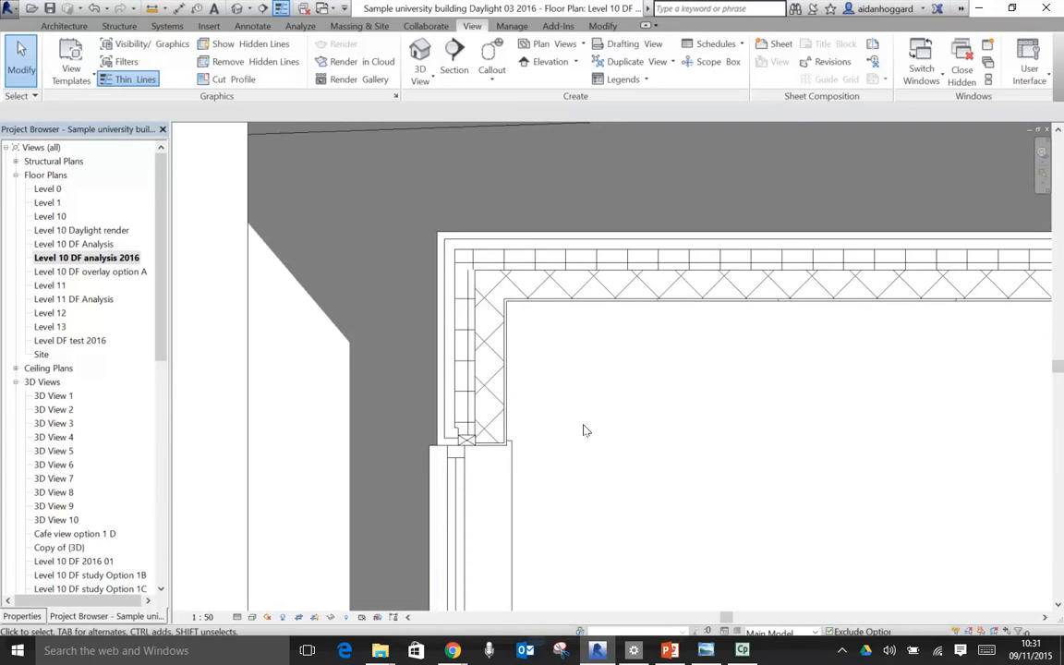
scroll(491, 430, up, 3)
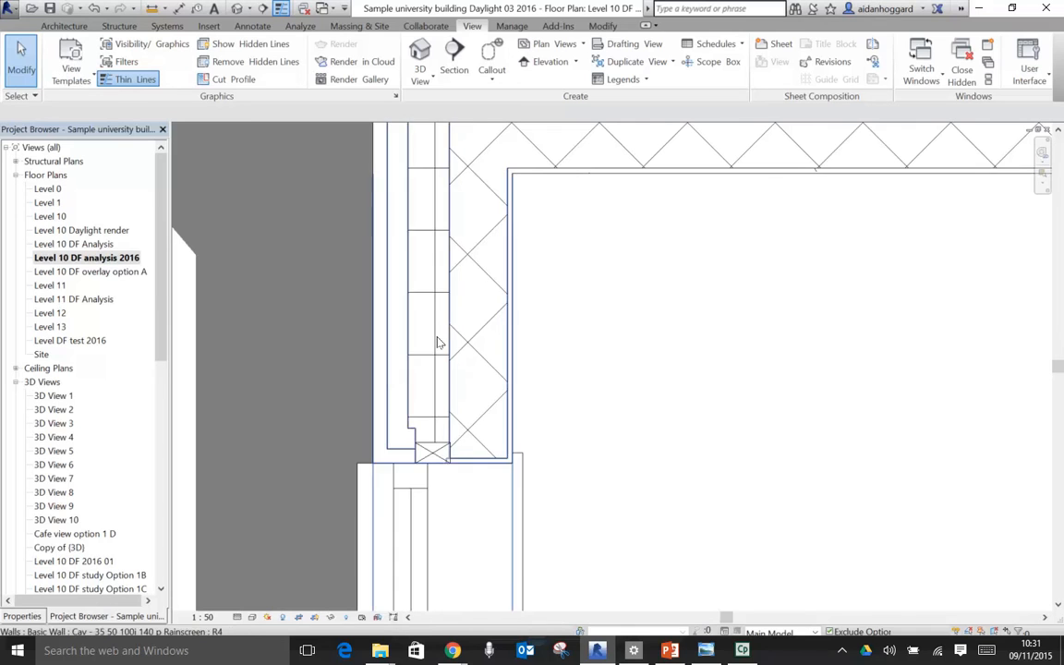
scroll(390, 346, down, 3)
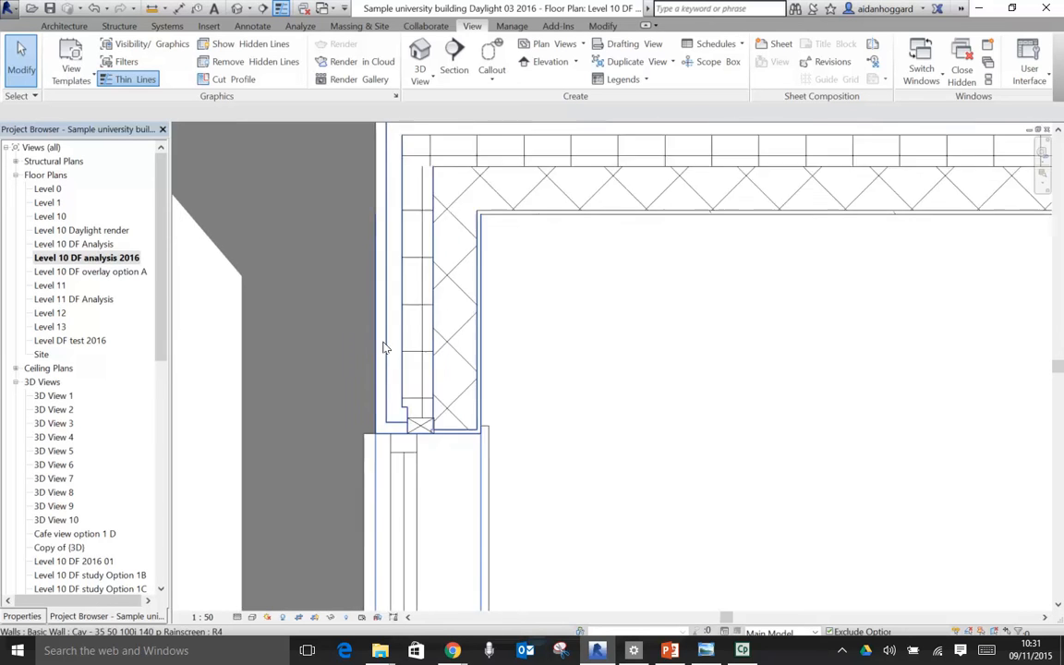
scroll(405, 337, down, 3)
scroll(463, 338, down, 2)
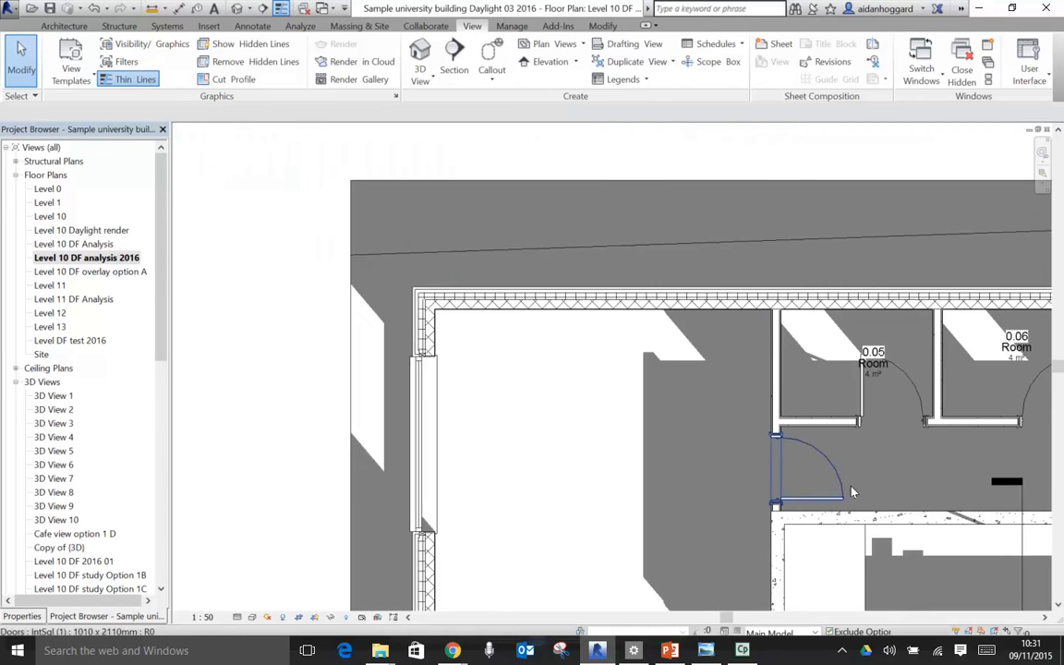
scroll(913, 413, up, 5)
middle_drag(773, 422, 570, 468)
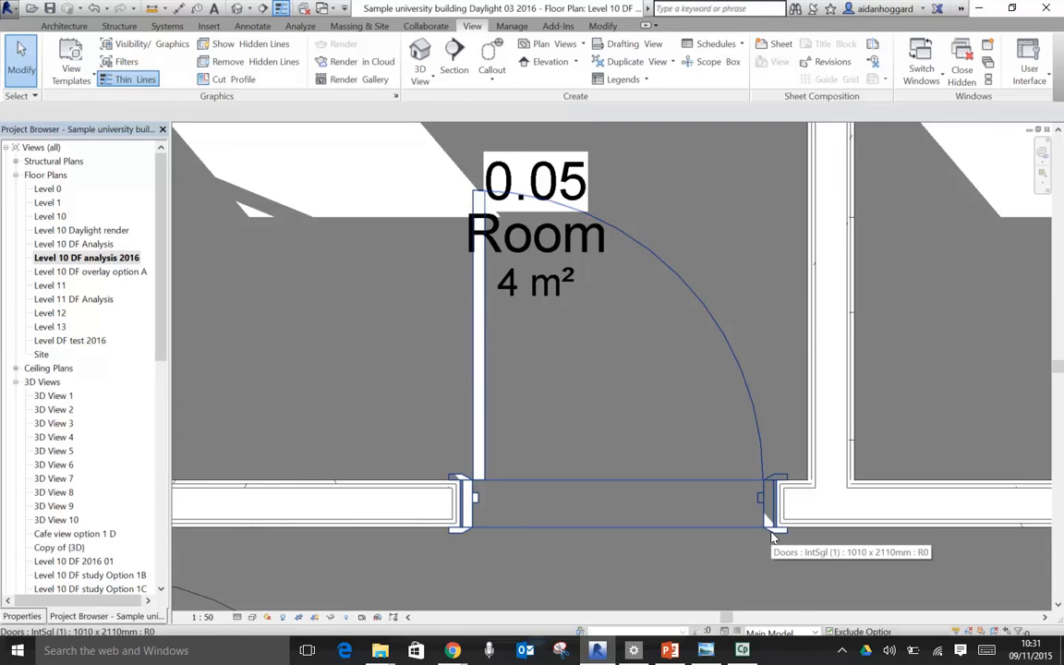
Switch the plan's detail level to Medium to compare how the door frames and walls are drawn.
click(237, 618)
click(257, 586)
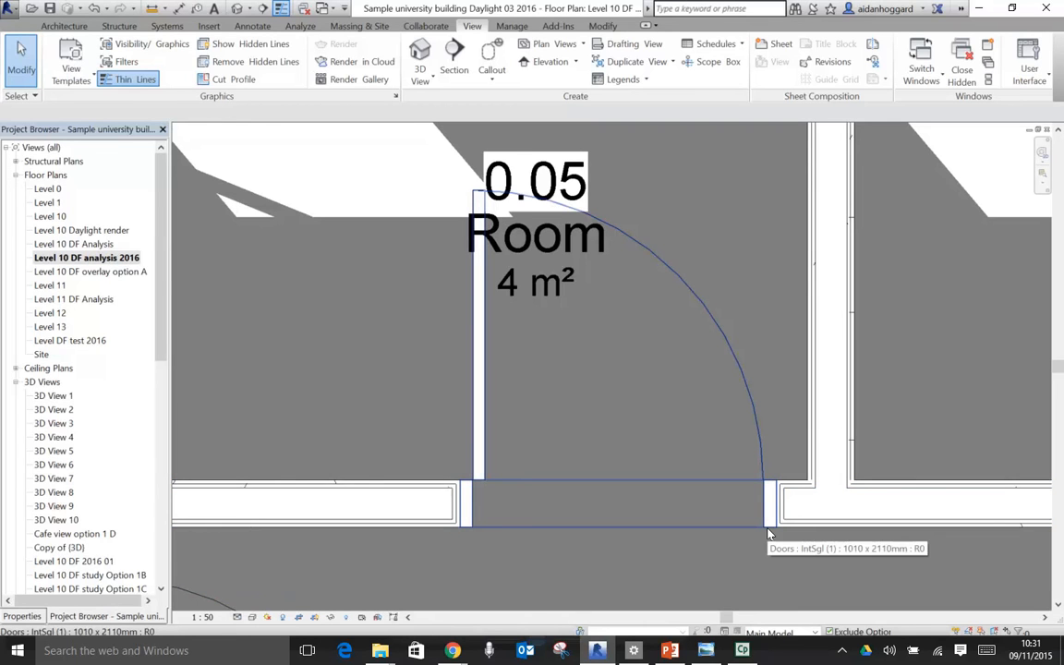
scroll(767, 533, down, 4)
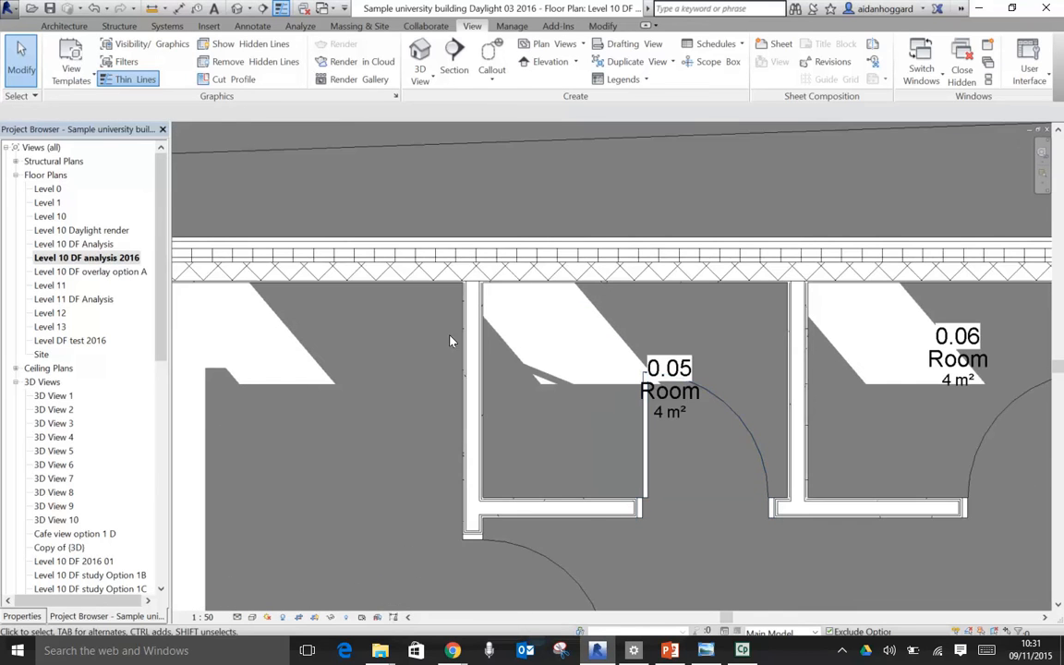
Switch the plan's detail level to Coarse, check the walls and doors, and fit the whole plan in view.
click(237, 617)
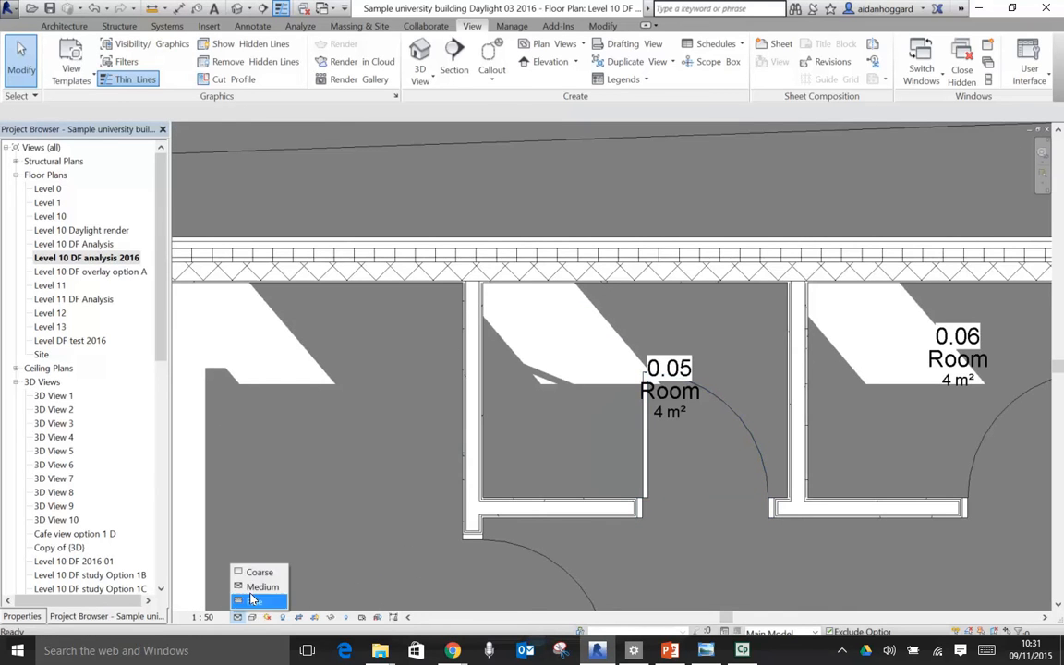
click(259, 572)
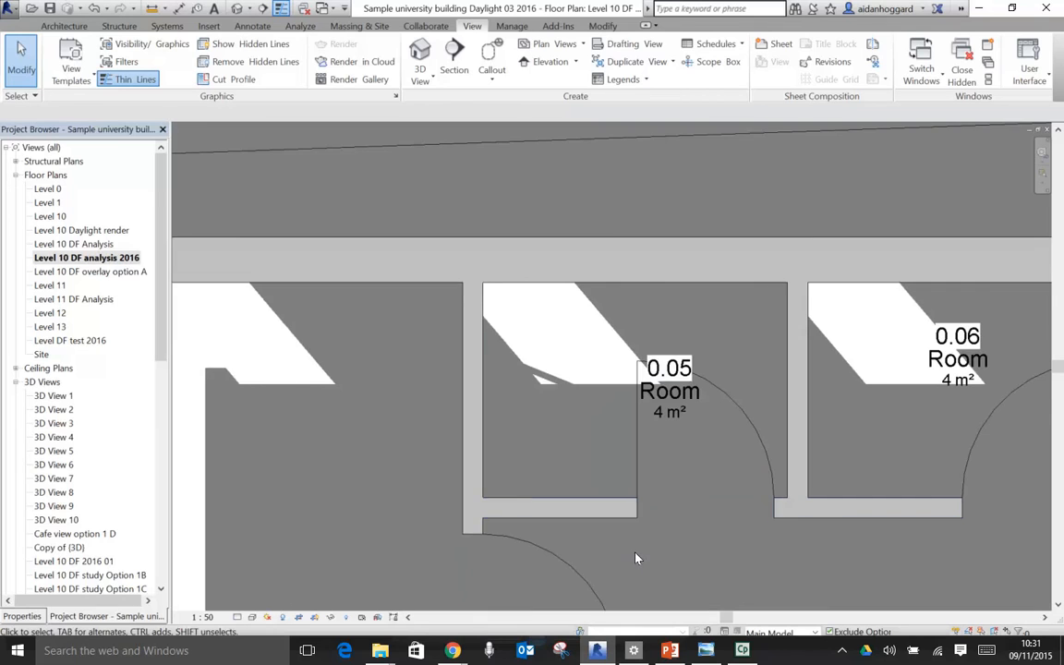
scroll(640, 557, up, 3)
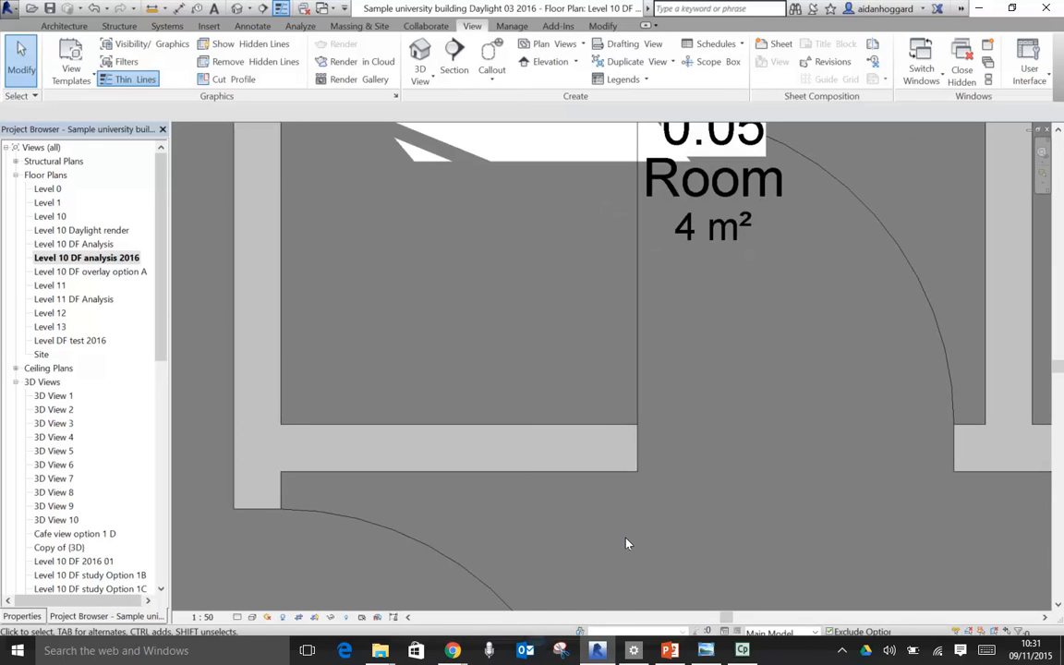
key(z)
key(a)
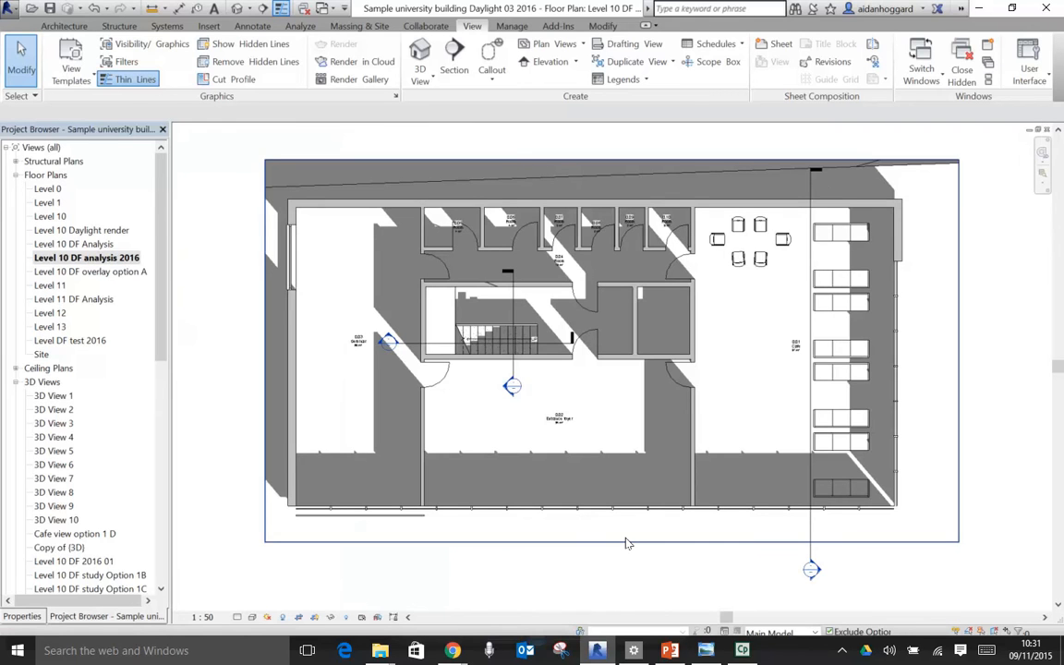
Return the plan's detail level to Fine and inspect the layers of the rainscreen cavity wall at the corner.
key(z)
key(r)
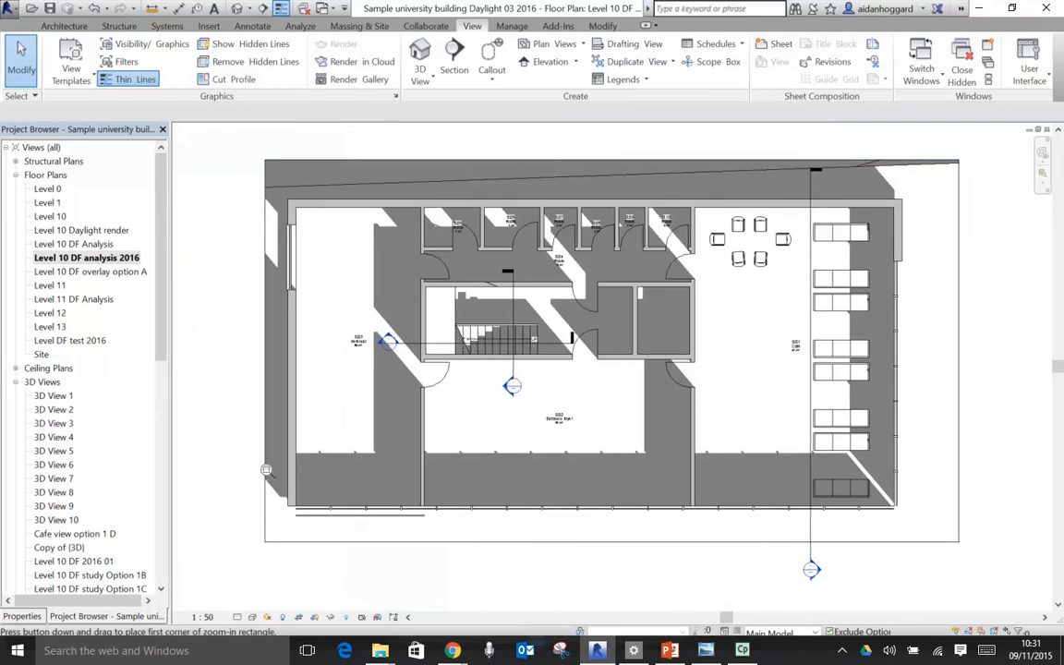
drag(223, 155, 341, 306)
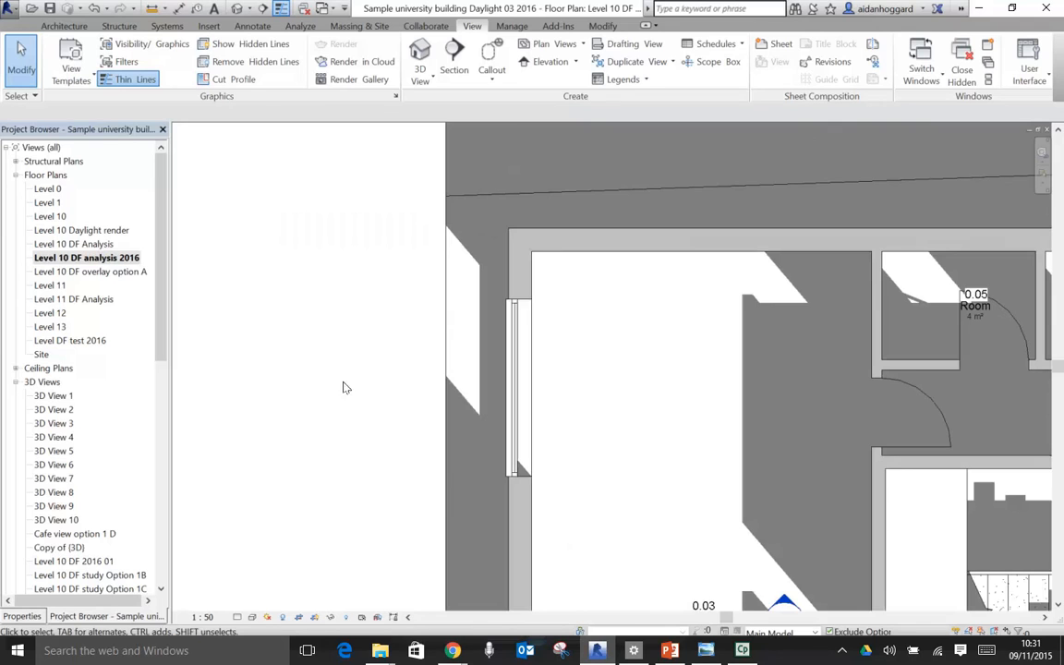
click(237, 617)
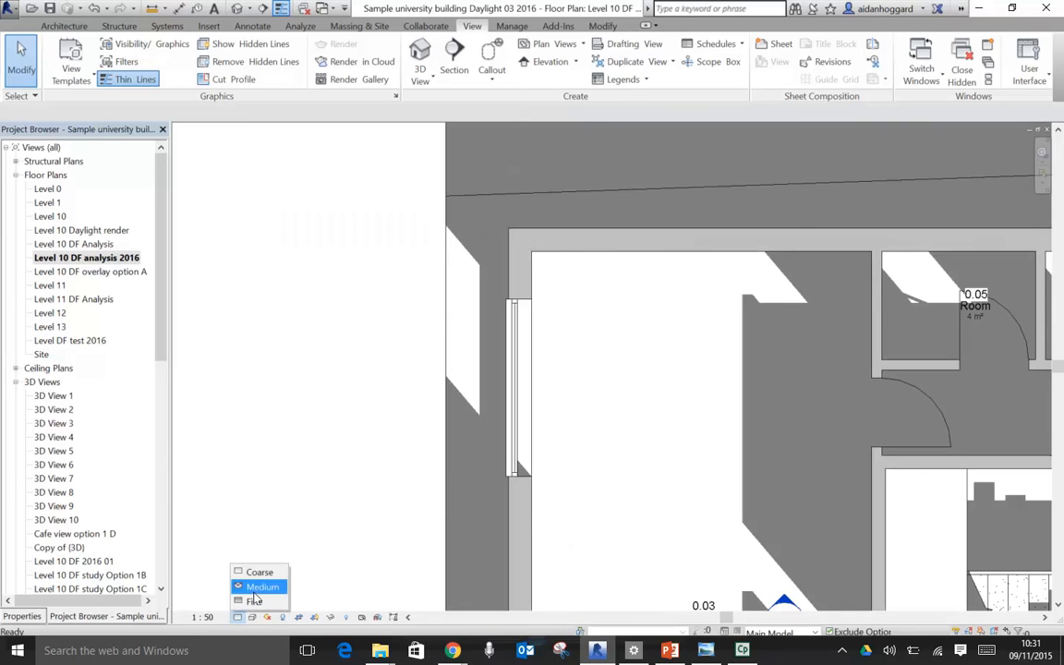
click(254, 600)
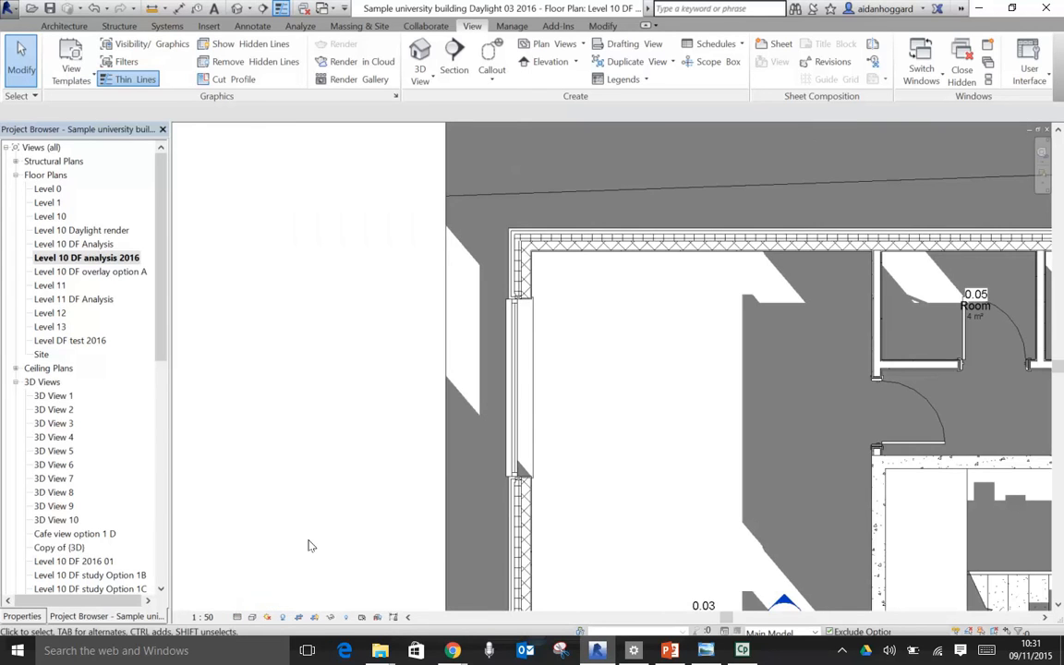
scroll(490, 214, up, 6)
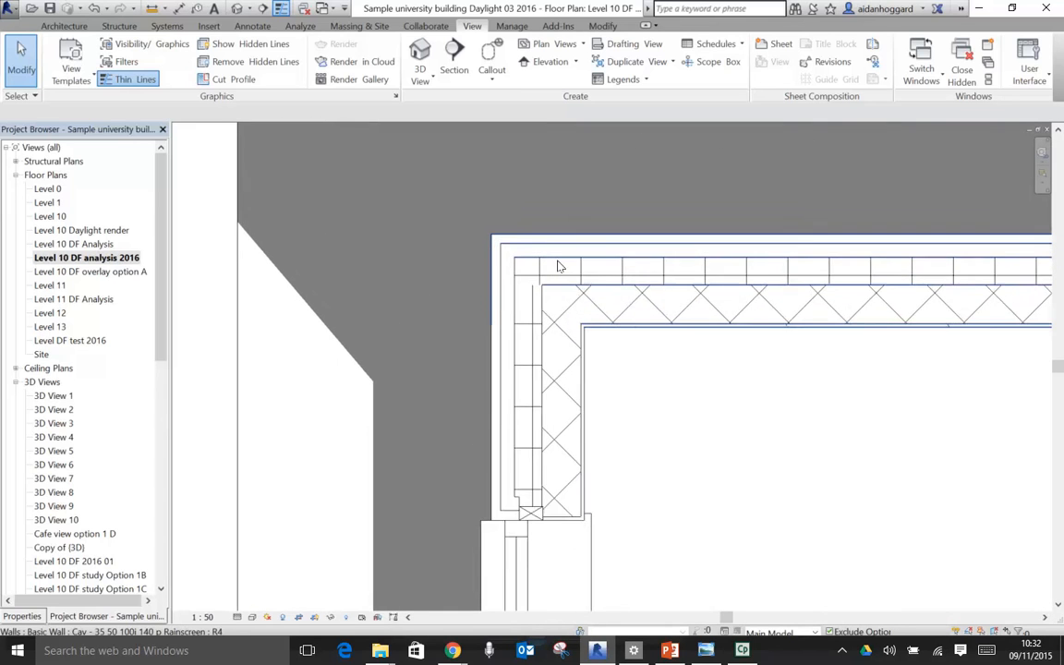
scroll(558, 267, up, 1)
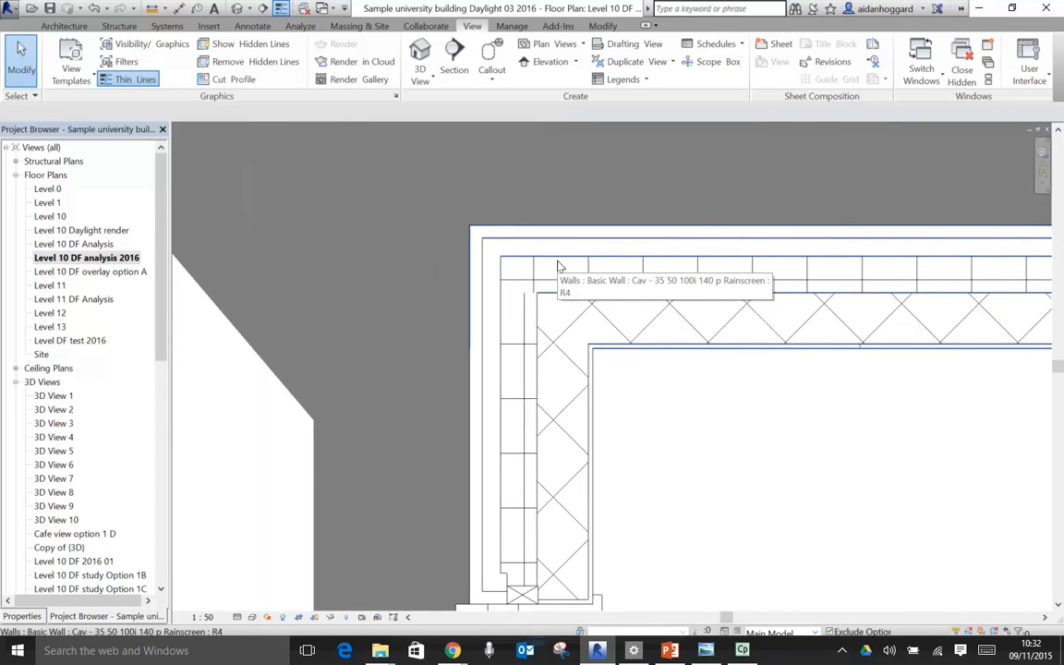
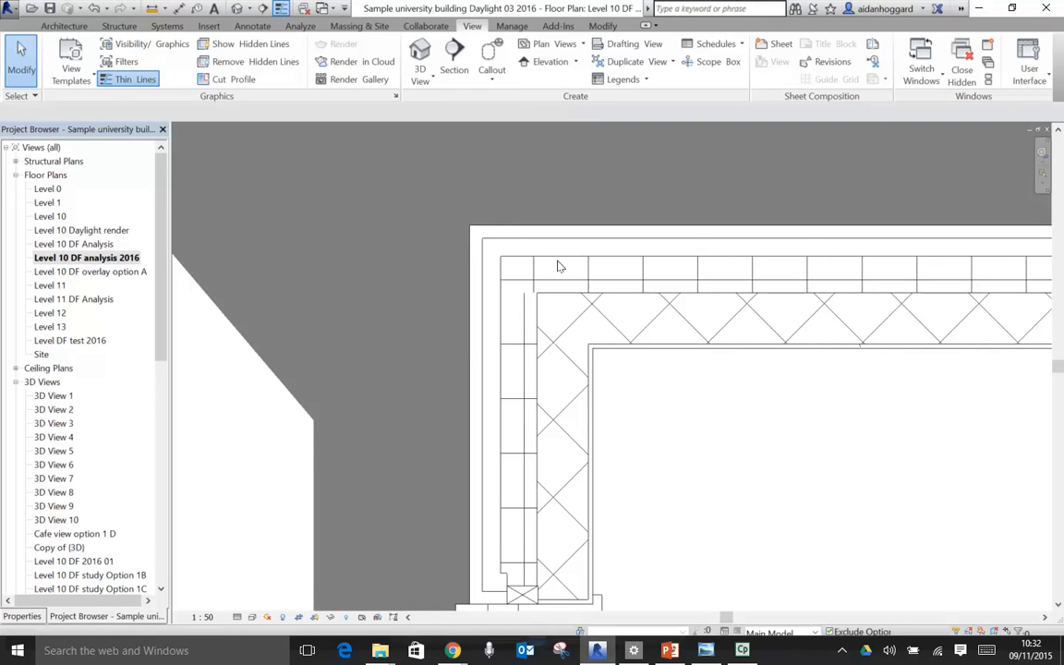
Toggle the plan's detail level to Coarse and back to Fine to compare the layers of the rainscreen wall at the corner.
middle_drag(608, 423, 572, 339)
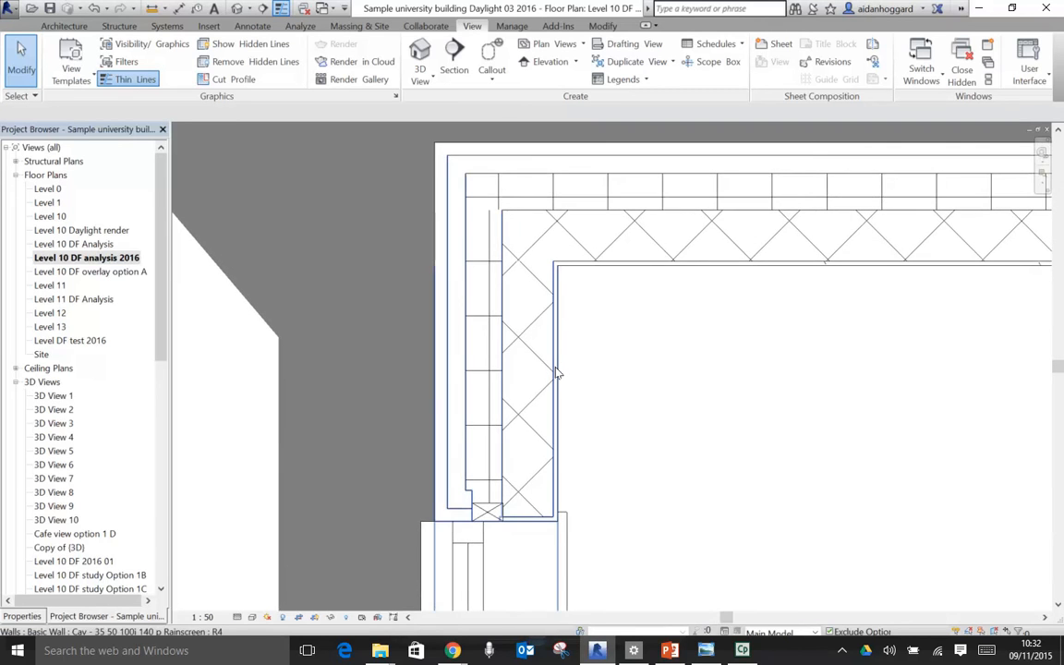
click(238, 616)
click(256, 575)
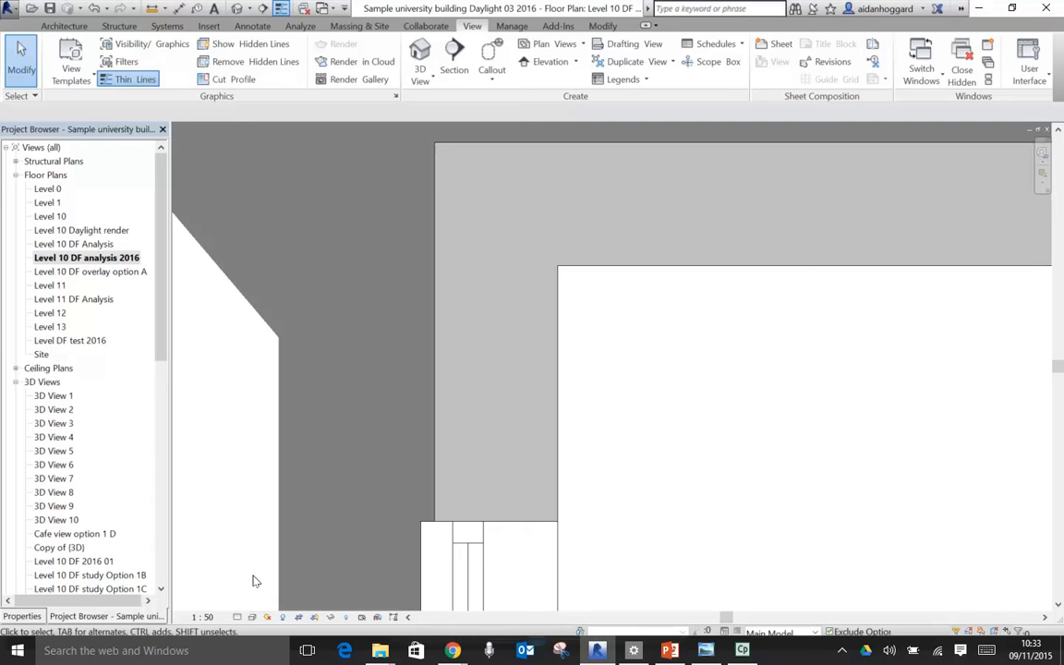
click(237, 617)
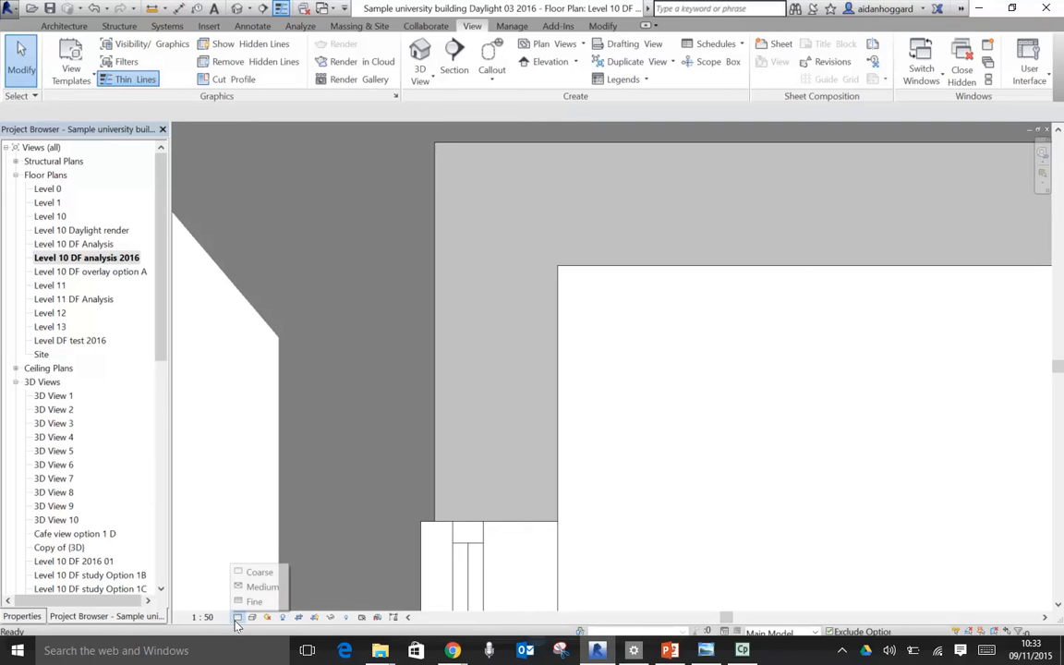
click(254, 600)
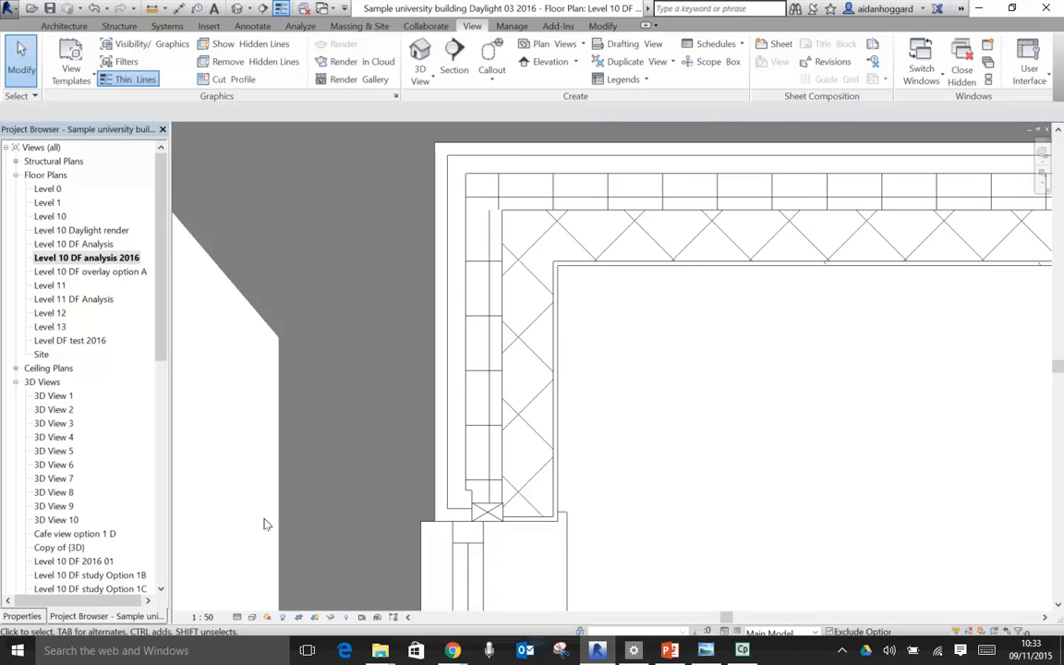
Set the plan's detail level to Coarse and check the external walls, stair core walls and foyer-to-café door.
click(238, 618)
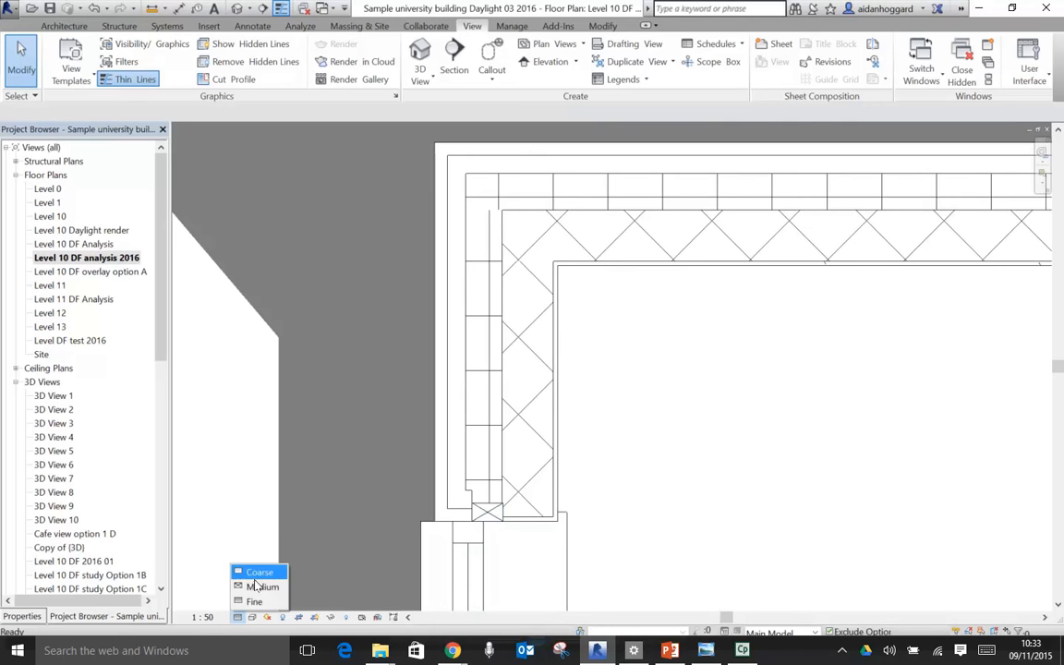
click(259, 571)
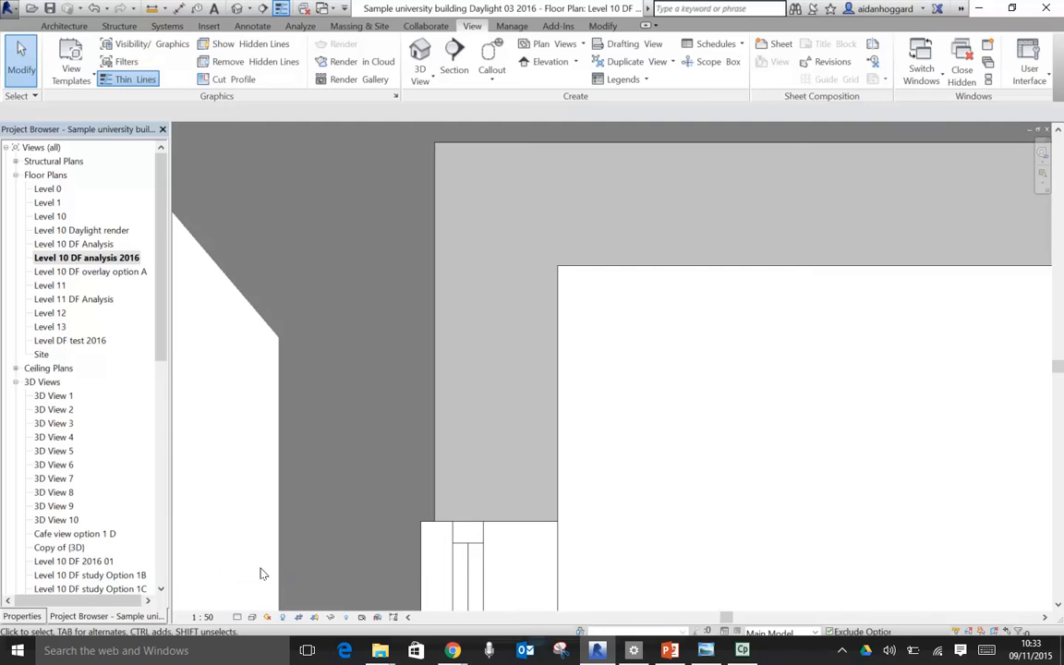
scroll(351, 453, down, 5)
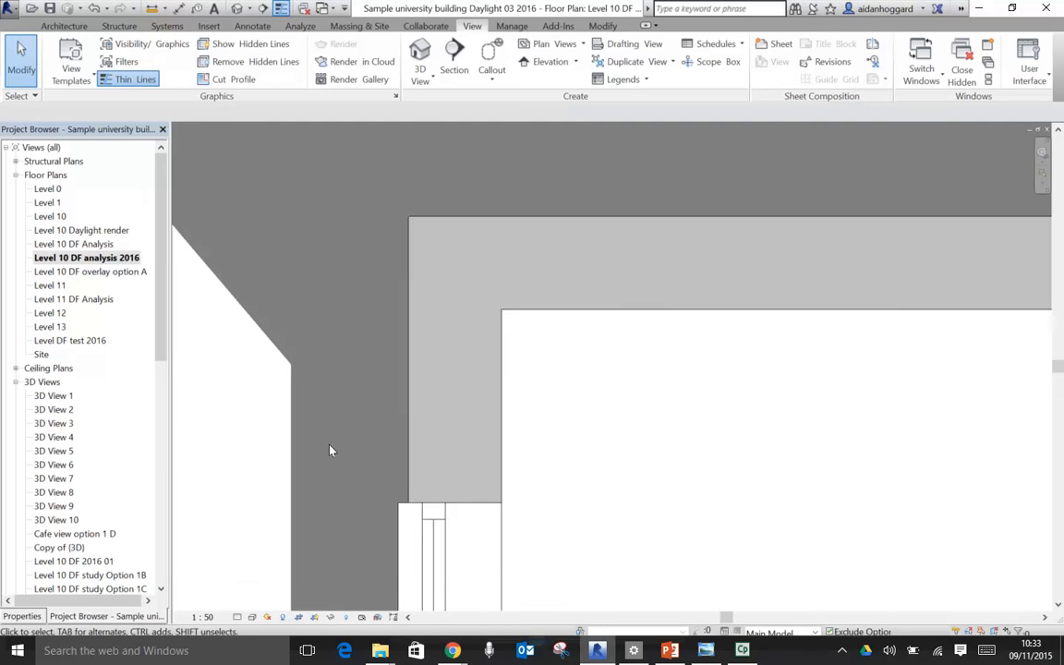
scroll(360, 464, down, 3)
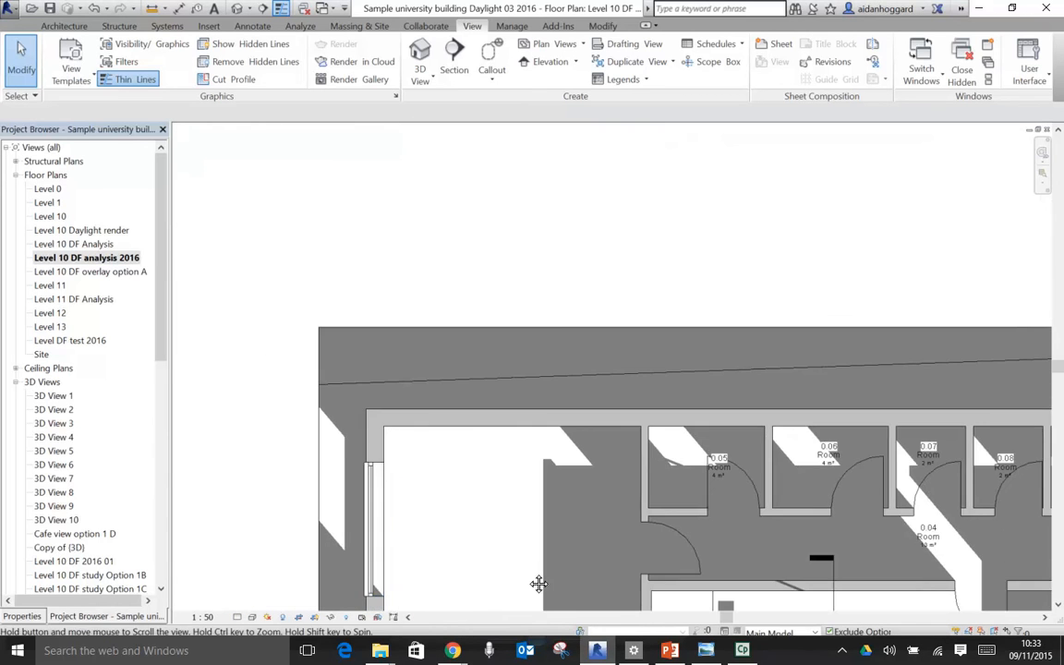
scroll(429, 351, up, 2)
scroll(424, 355, down, 3)
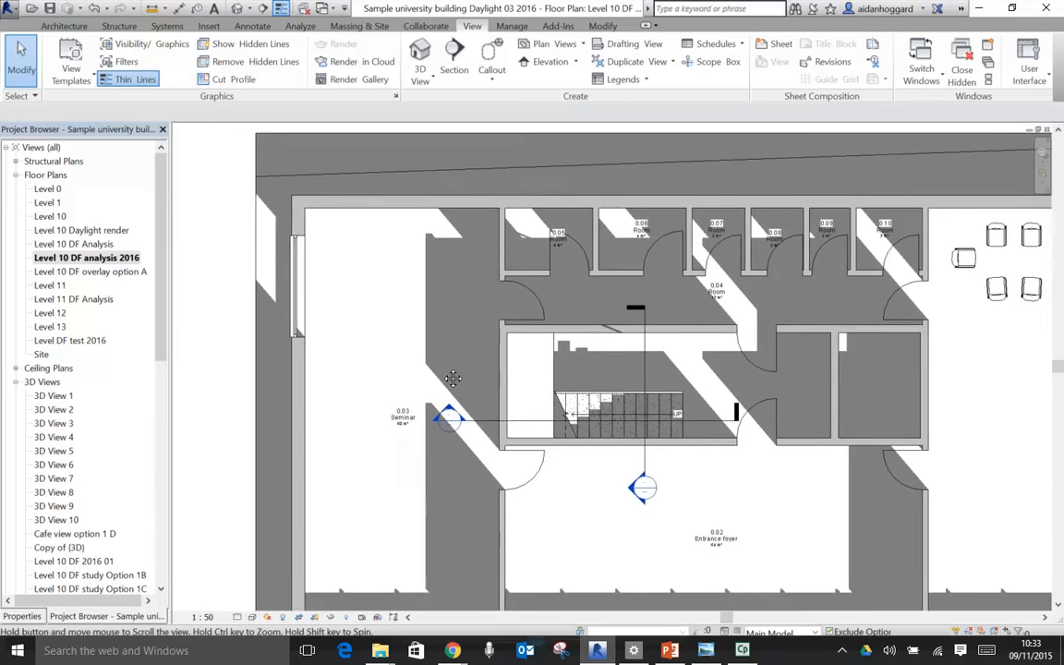
scroll(599, 426, down, 1)
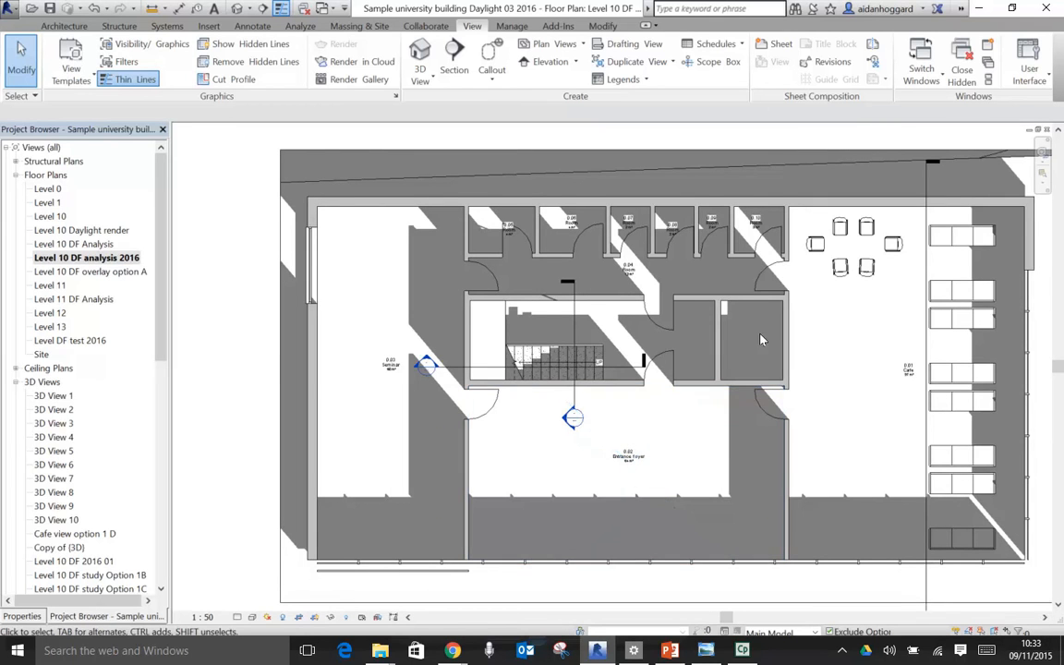
scroll(755, 348, up, 3)
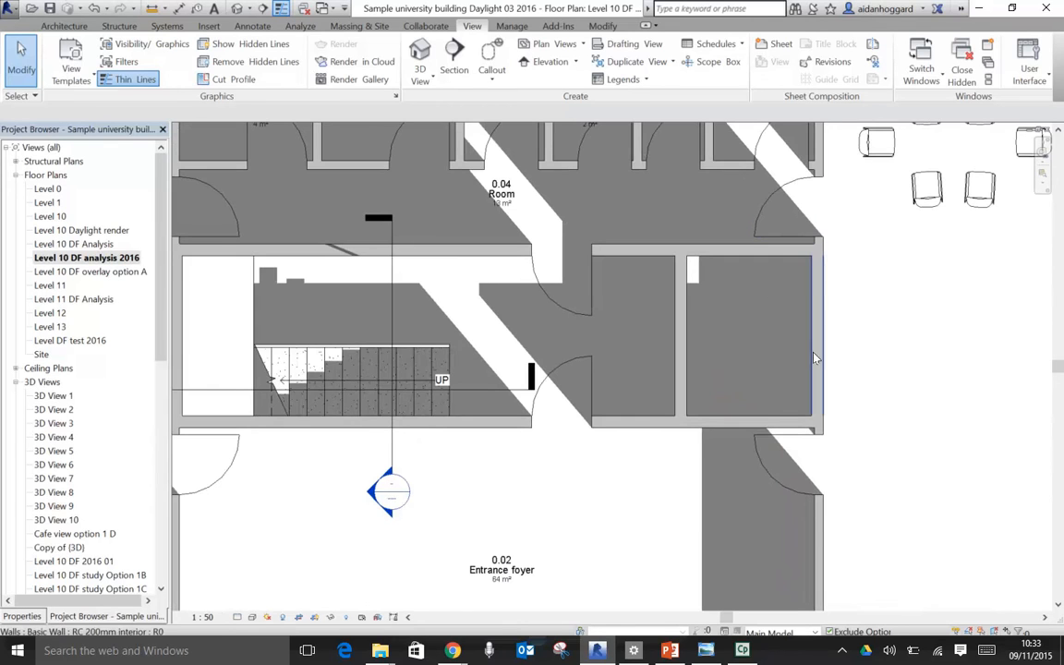
scroll(826, 466, up, 3)
scroll(830, 473, up, 2)
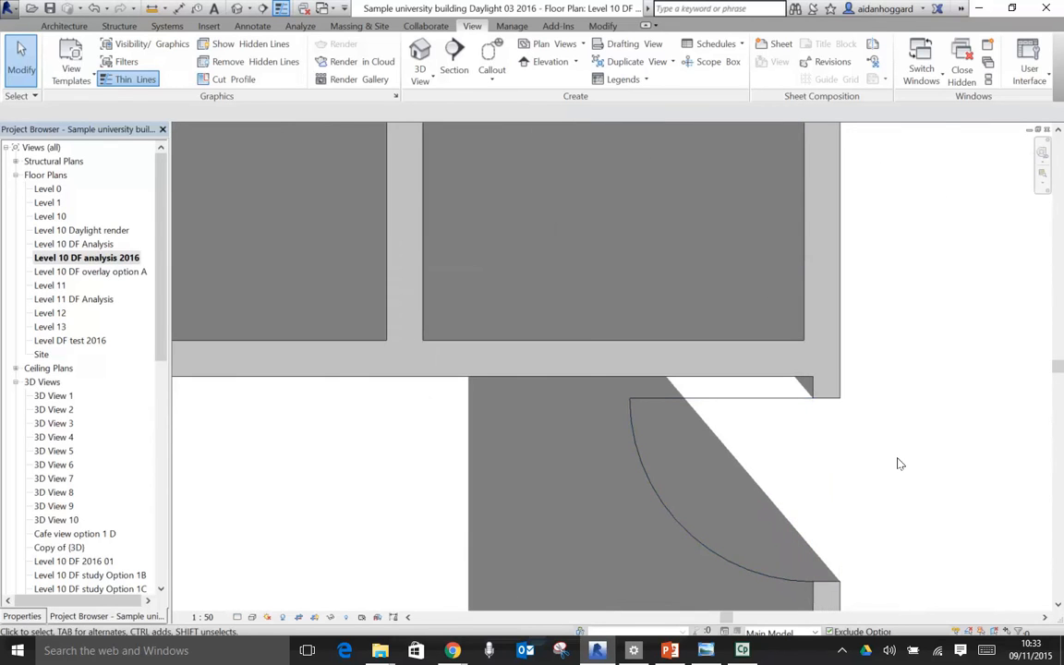
scroll(900, 463, down, 5)
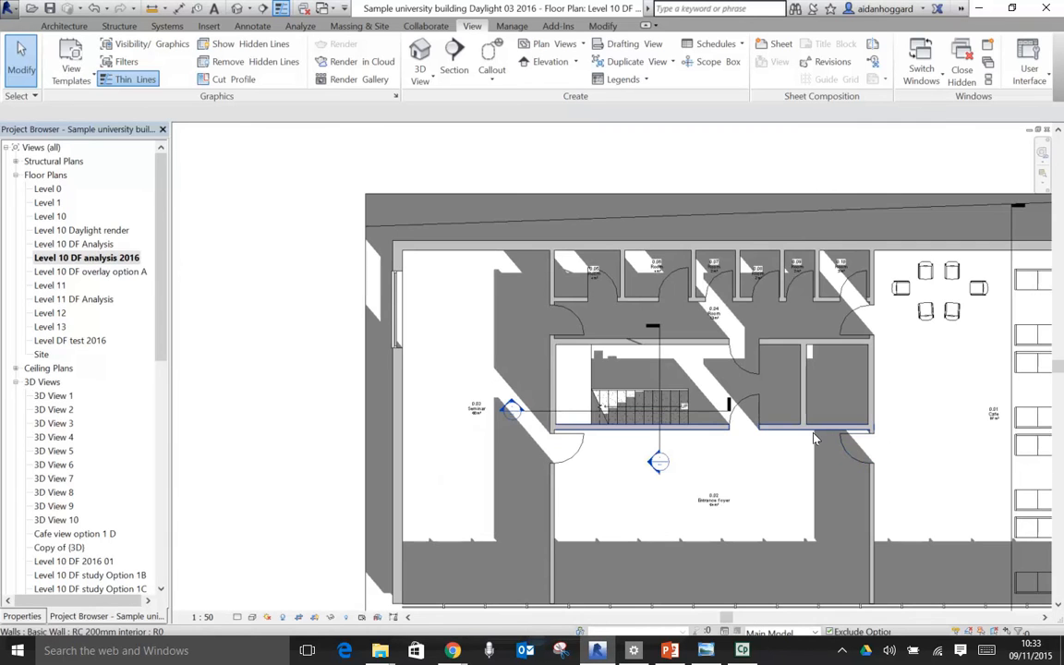
Tile the open views, maximise the Level 10 DF 2016 01 3D view and fit the whole model in it.
key(w)
key(t)
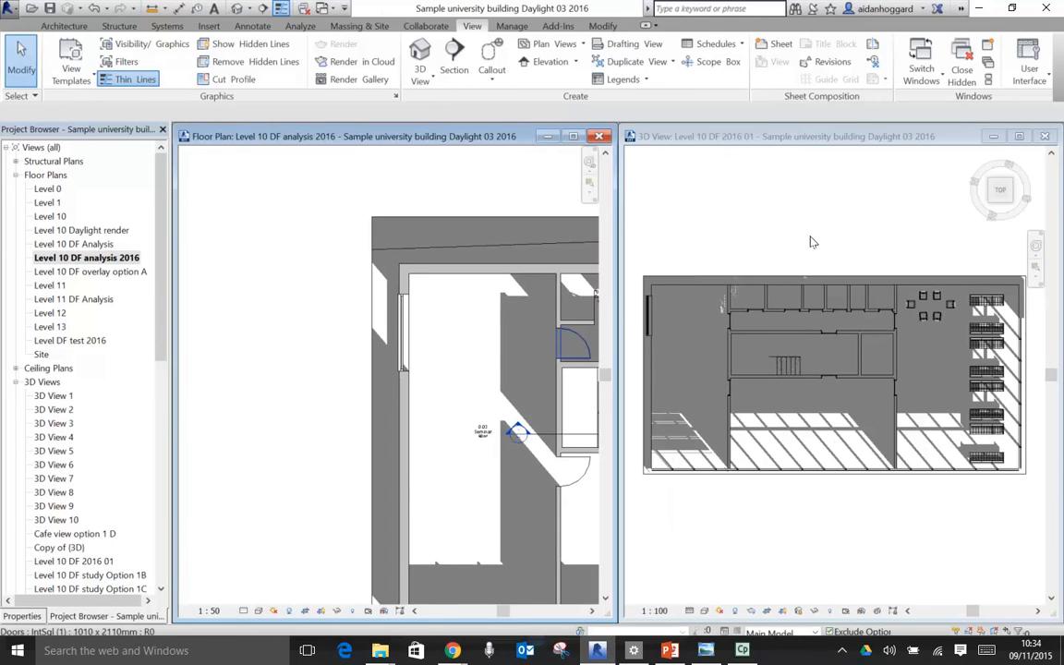
click(1020, 137)
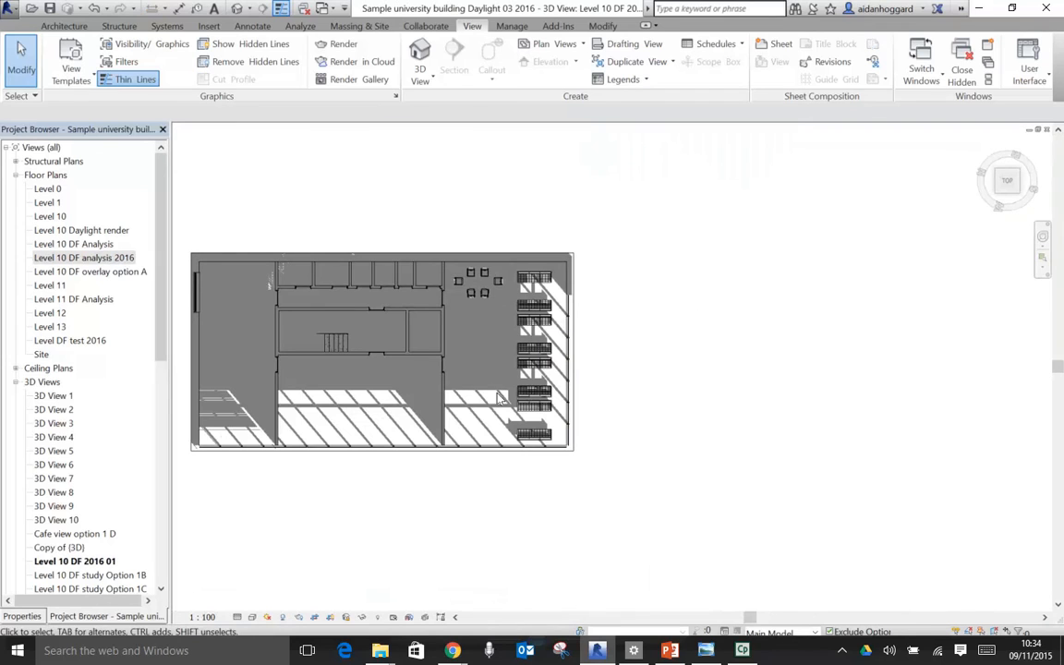
key(z)
key(f)
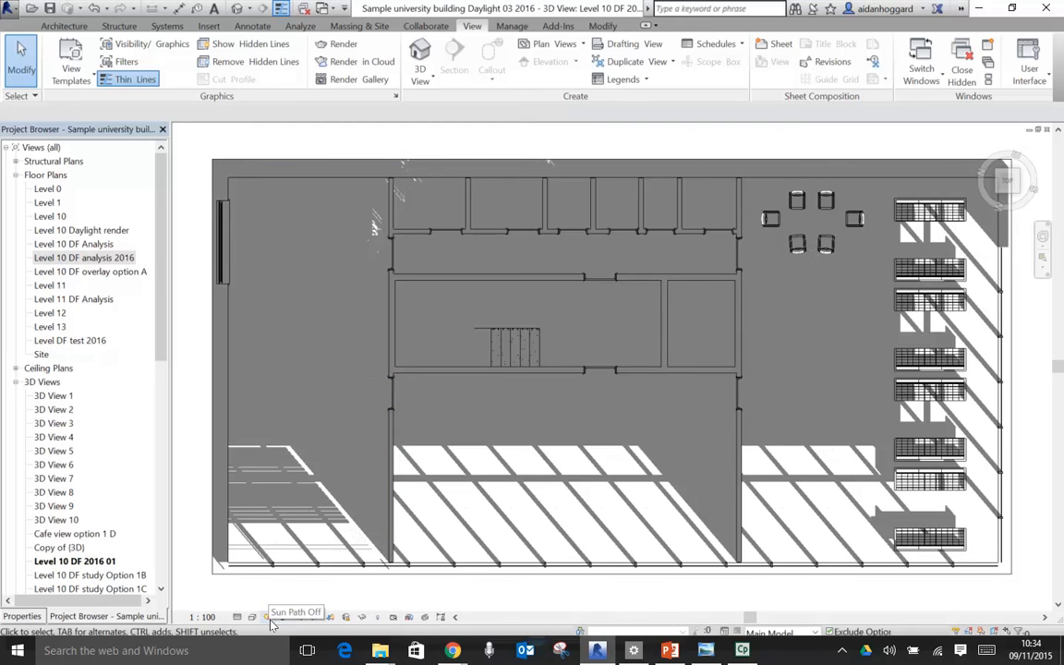
Open the sun settings of the 3D view and check the project location and the still study's date and time.
key(ctrl)
key(ctrl)
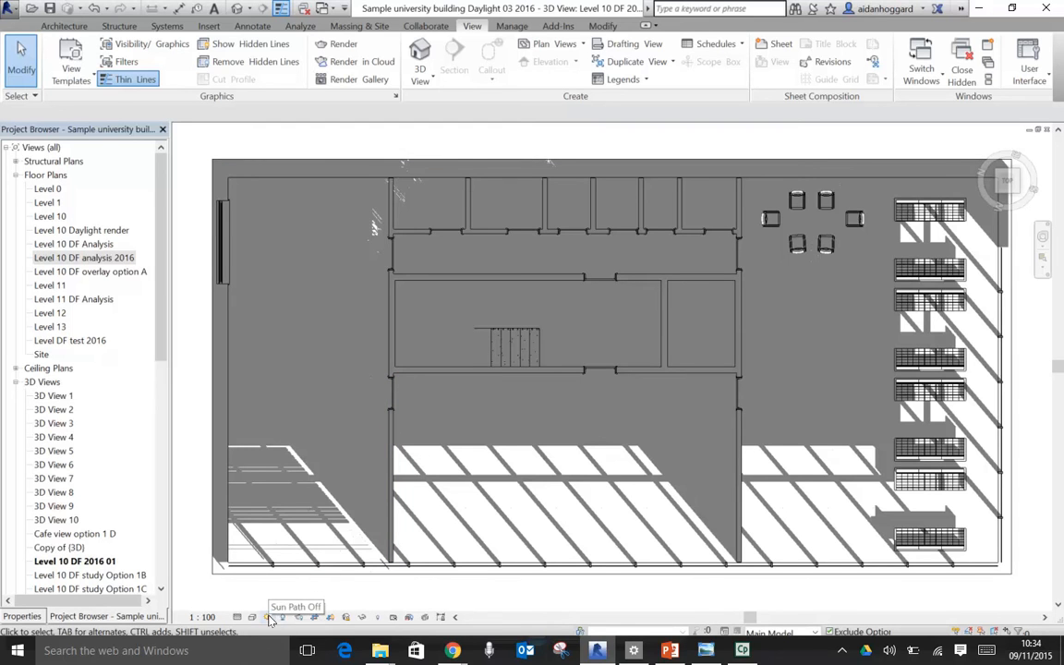
click(269, 617)
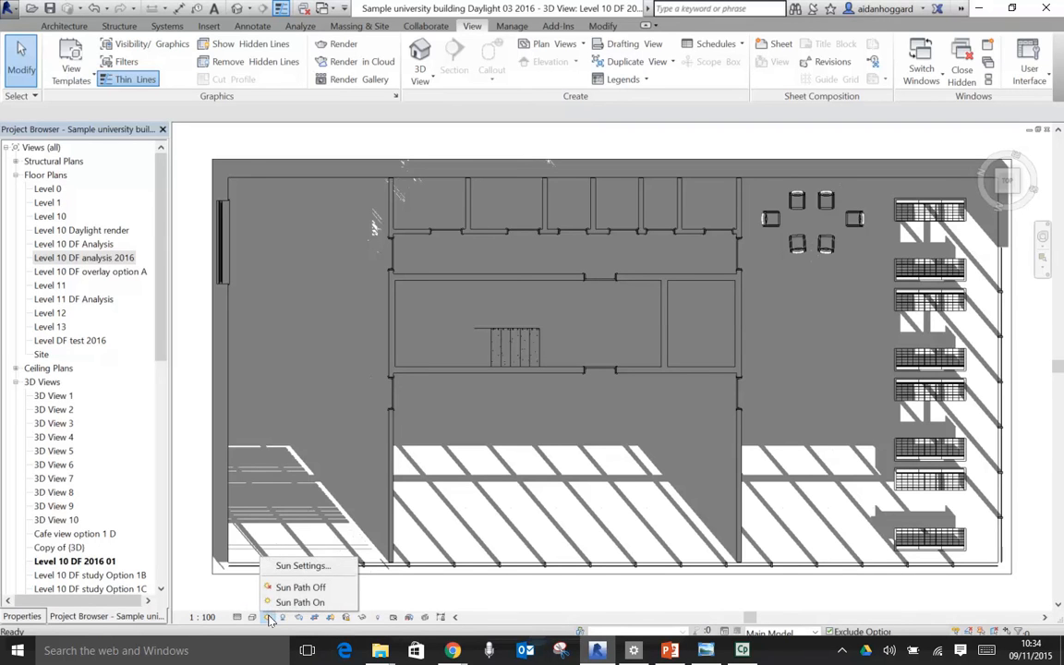
key(ctrl)
key(ctrl)
click(296, 566)
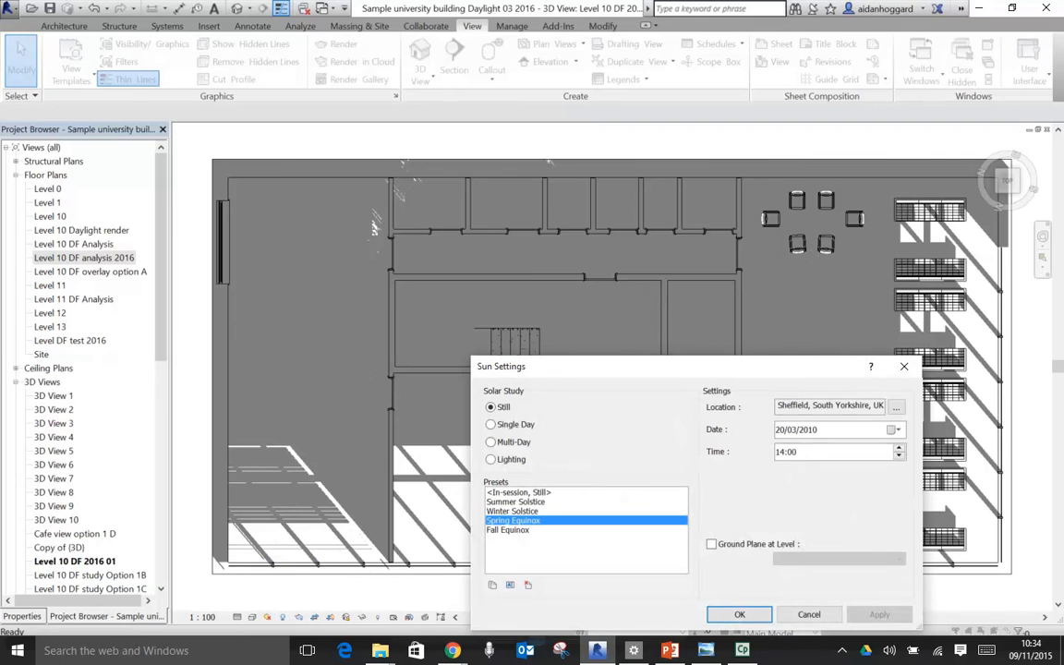
click(896, 409)
key(ctrl)
key(ctrl)
key(ctrl)
key(ctrl)
key(ctrl)
key(ctrl)
key(ctrl)
key(ctrl)
Choose a Single Day solar study with the Spring Equinox Solar Study preset.
click(492, 425)
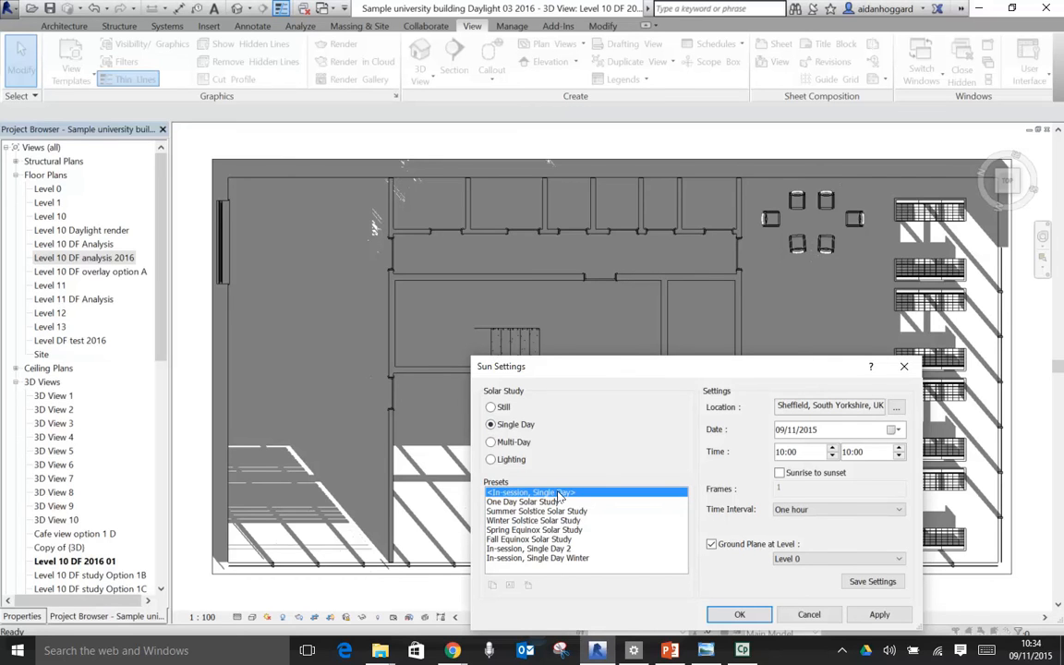
click(550, 550)
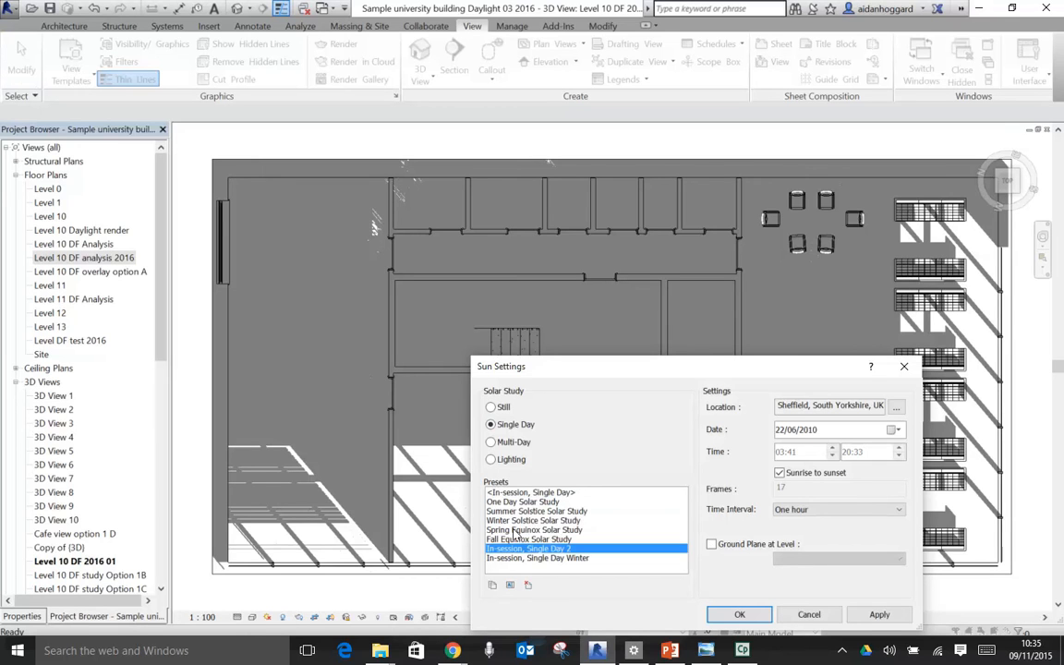
click(514, 531)
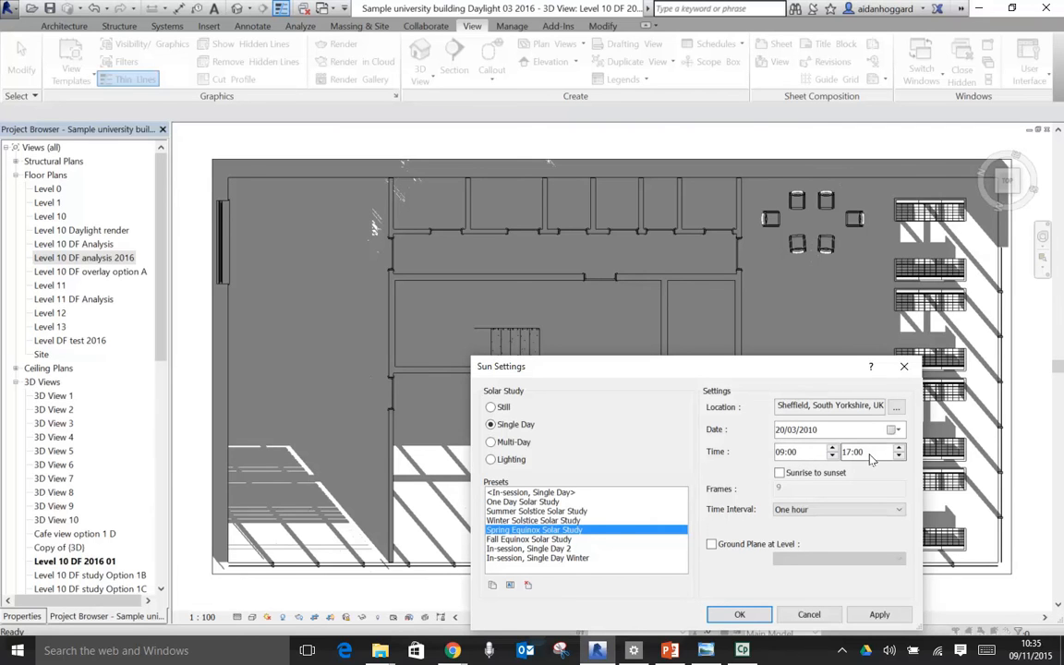
Set the study's times from sunrise to sunset, 06:11 to 18:15, with a one-hour interval, and apply the sun settings.
click(866, 456)
click(867, 456)
click(779, 474)
click(780, 473)
click(831, 509)
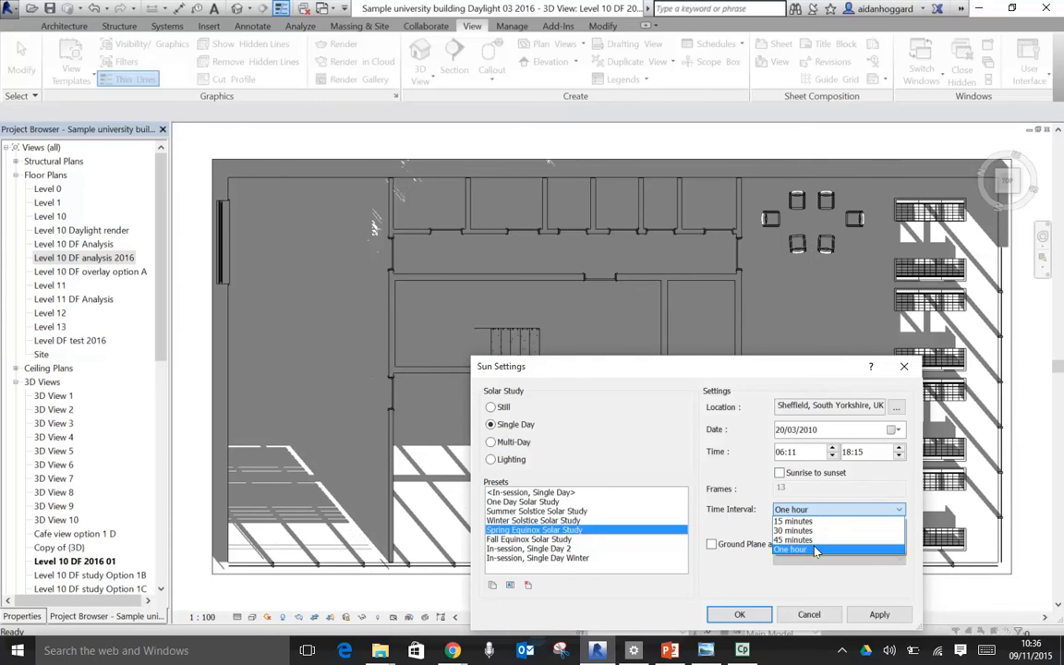
click(816, 550)
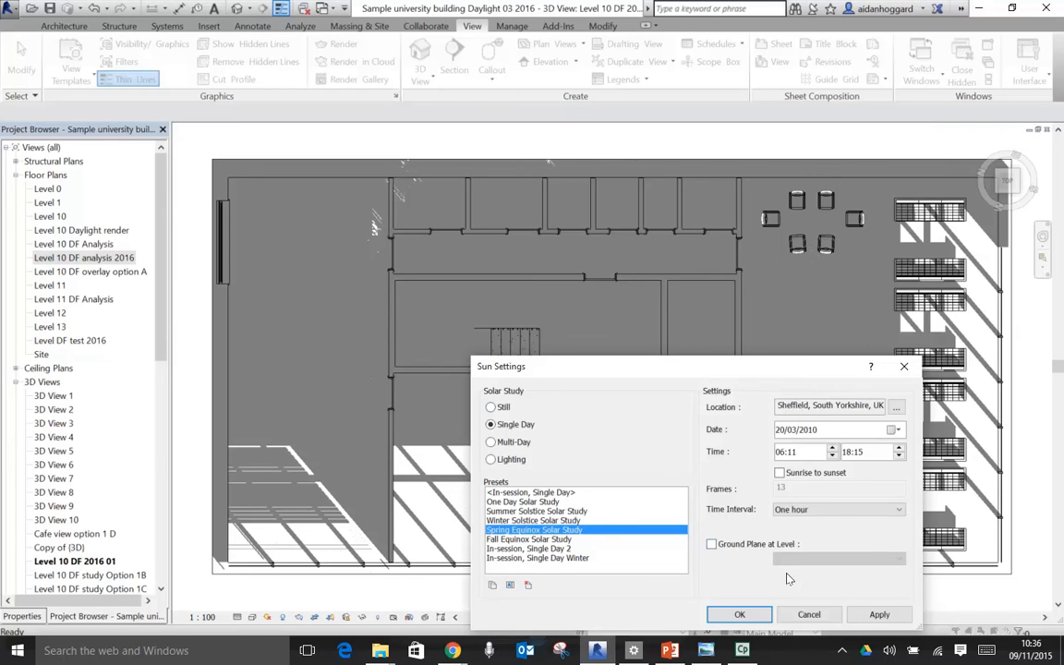
click(880, 614)
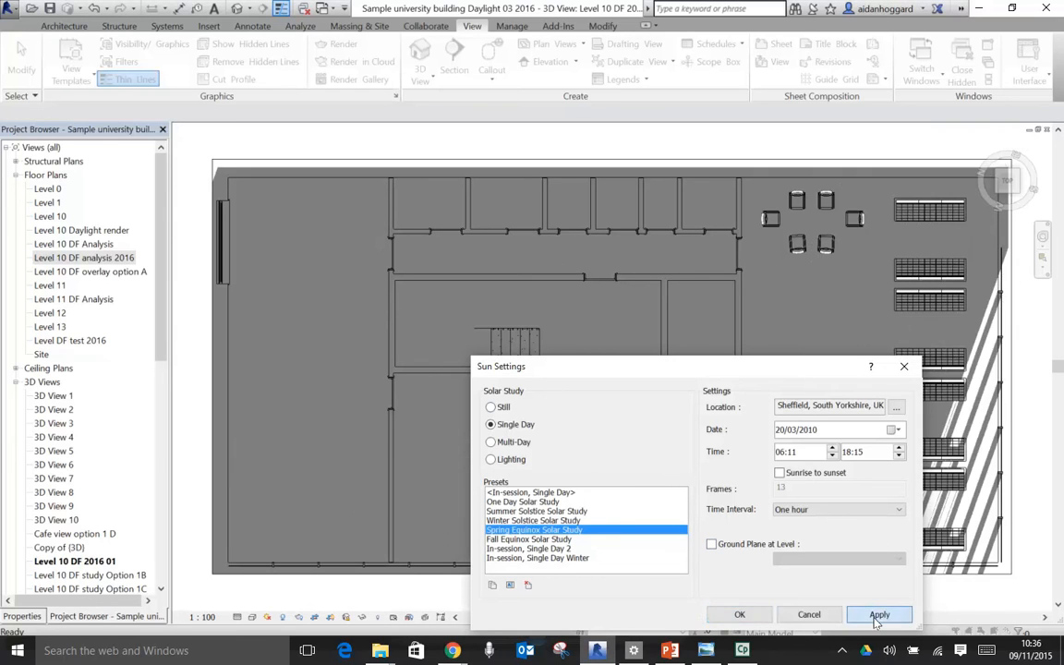
click(740, 614)
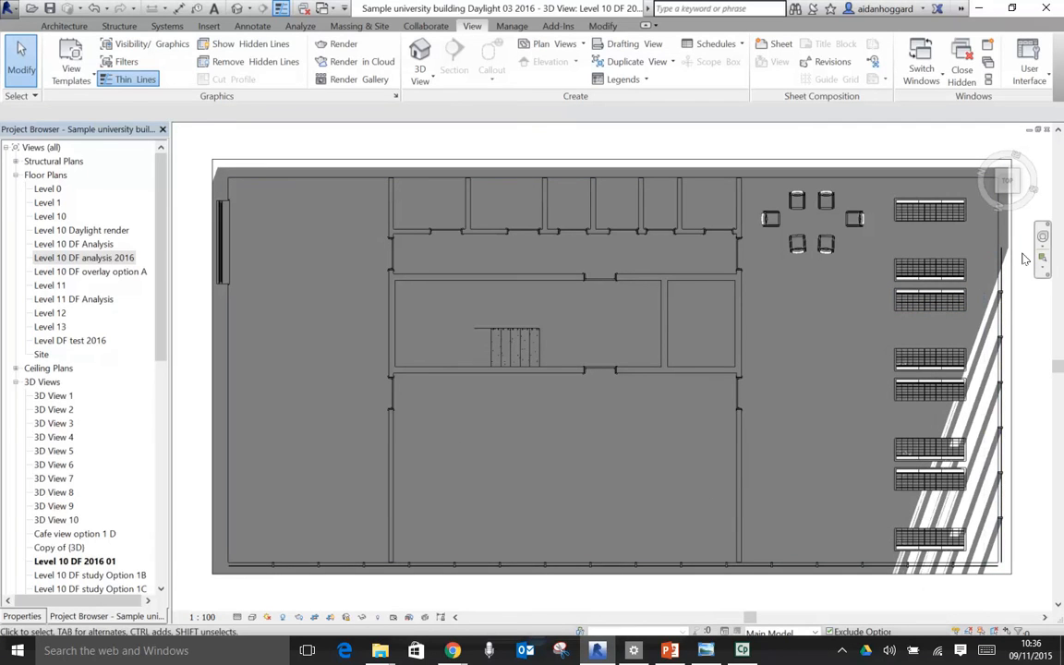
Start the solar study preview in the 3D view and advance it to frame 4, 09:11.
click(266, 617)
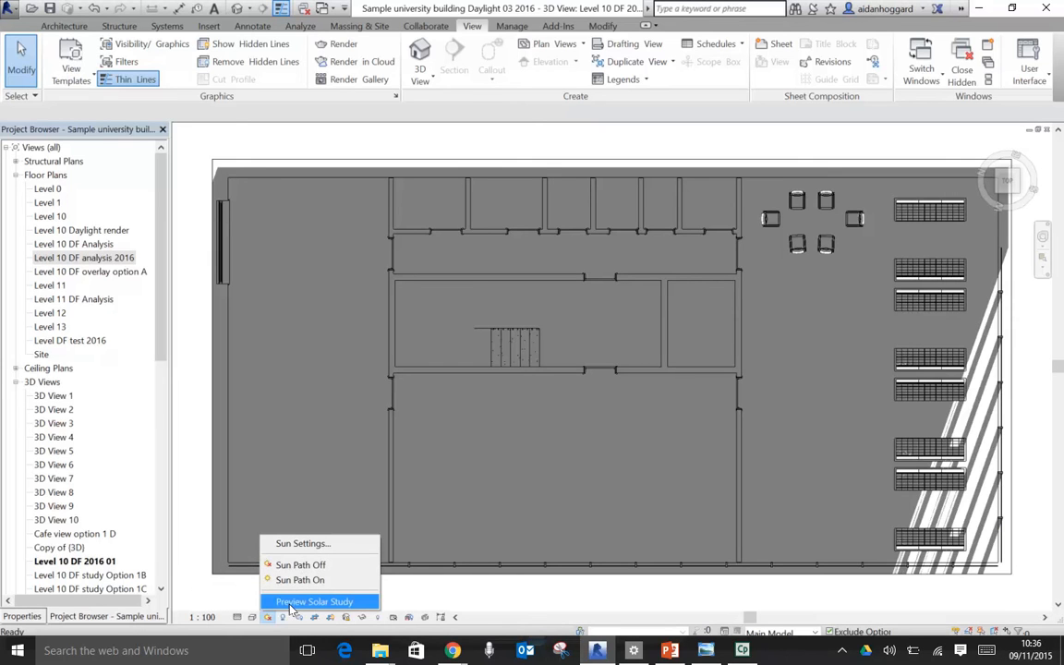
click(294, 602)
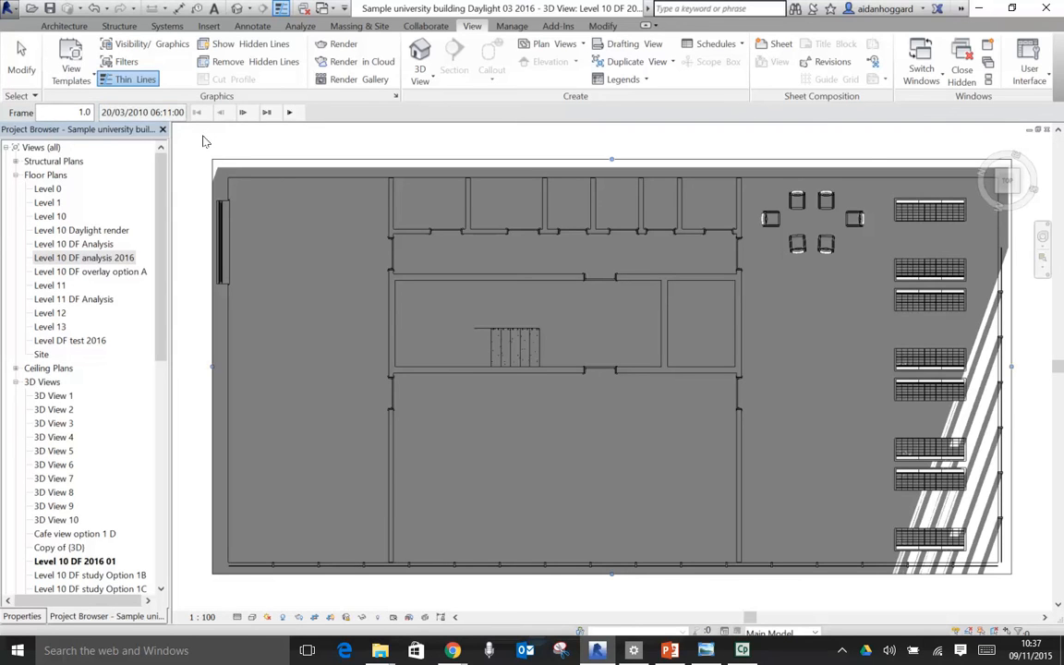
click(290, 113)
click(252, 117)
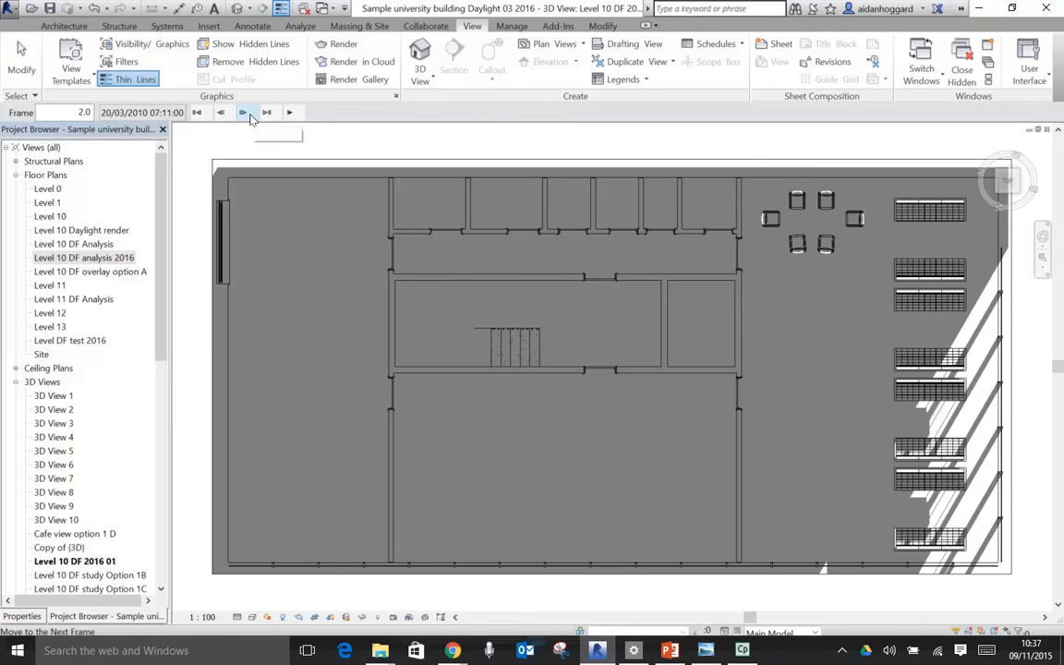
click(250, 118)
click(250, 117)
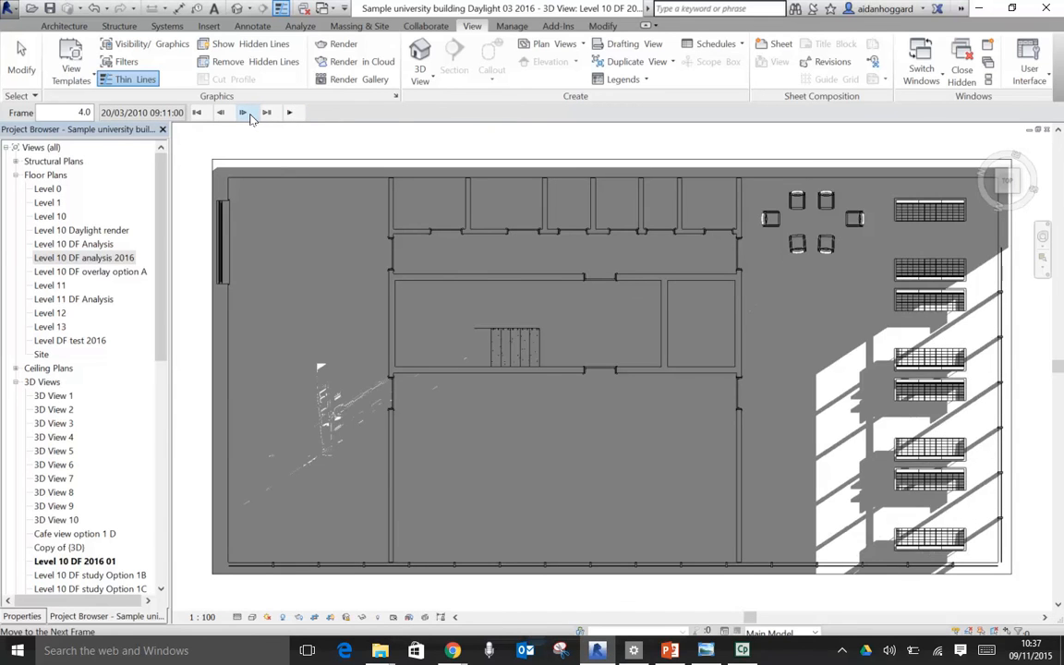
key(ctrl)
key(ctrl)
key(ctrl)
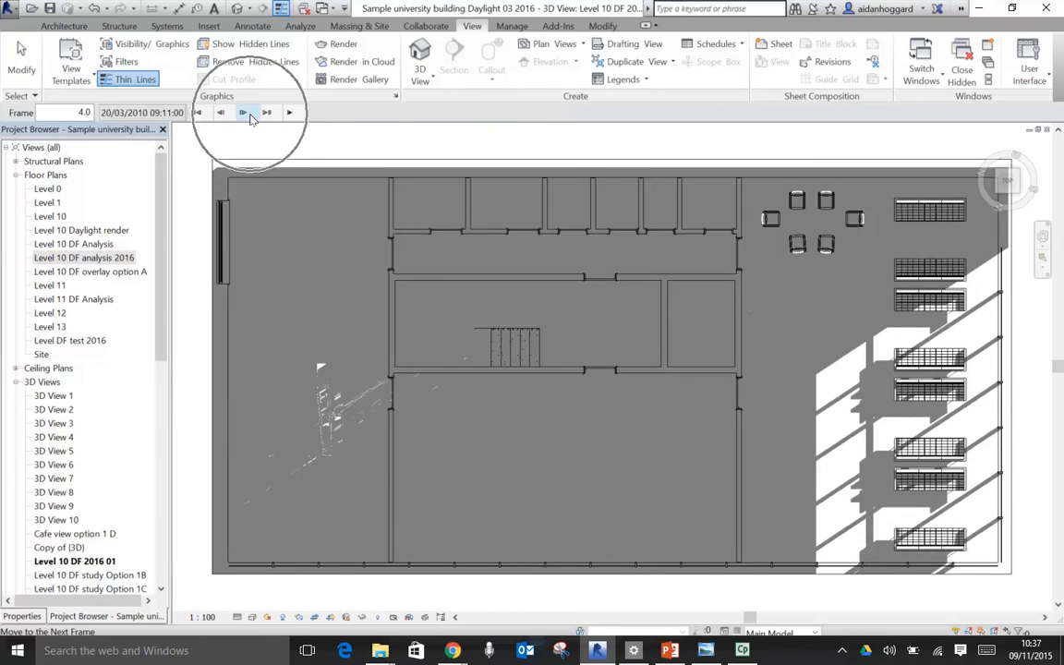
Advance the solar study frame by frame to frame 11, 16:11, examining how sunlight moves across the floor.
click(249, 118)
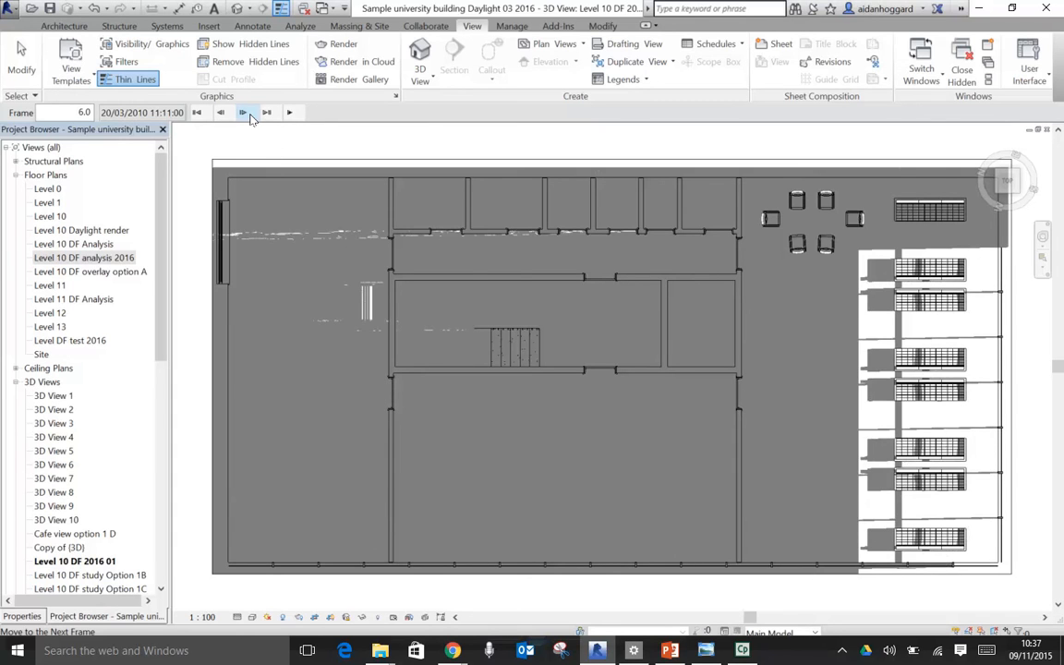
click(244, 111)
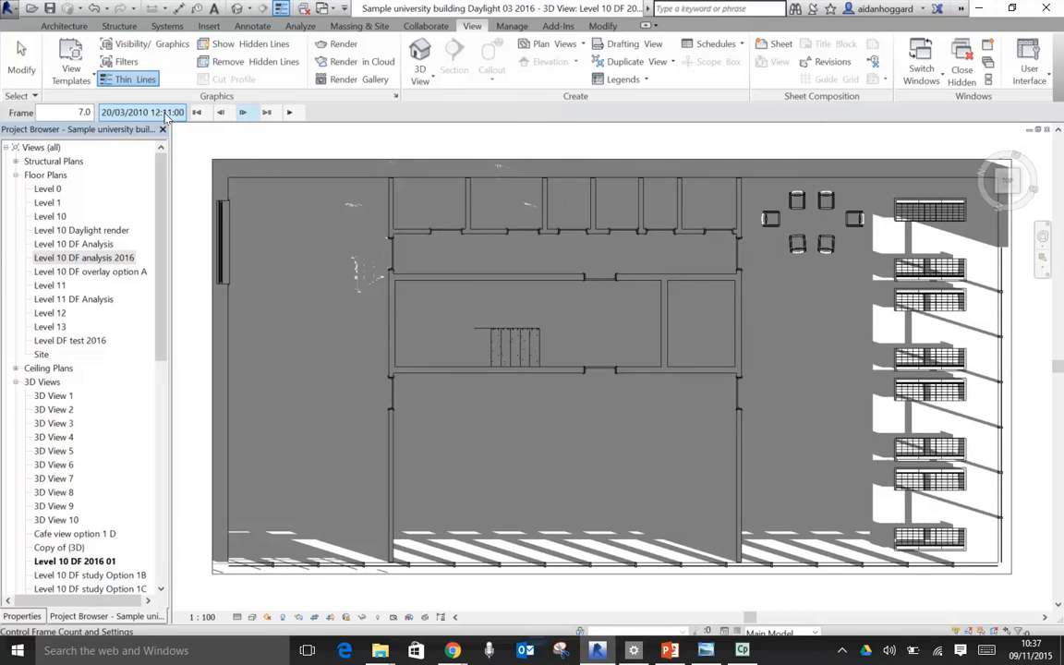
click(244, 112)
click(244, 112)
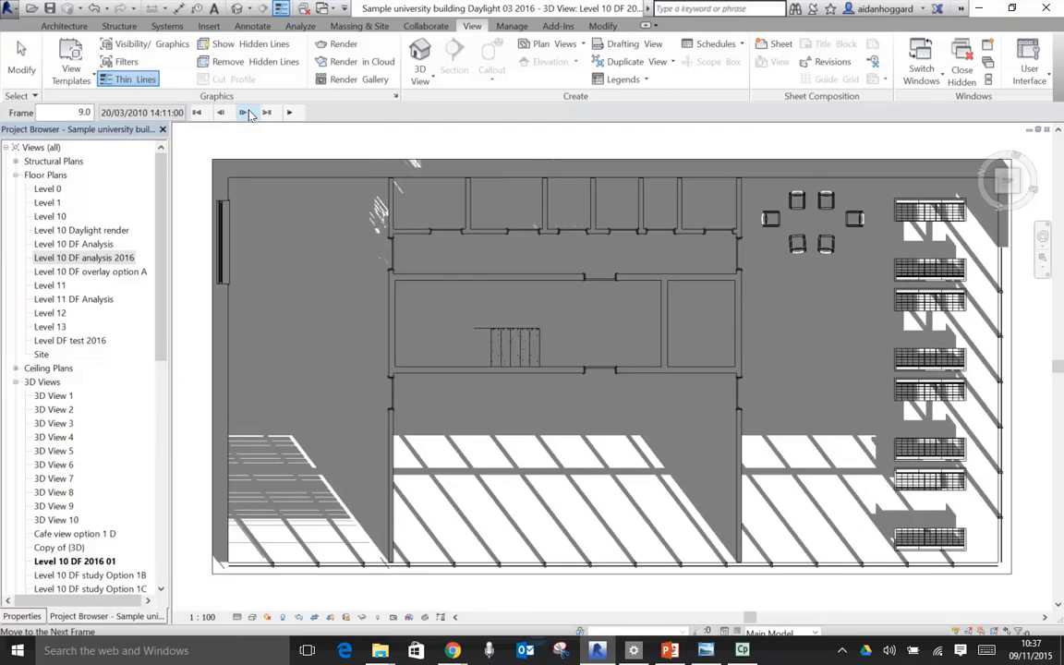
click(245, 112)
click(245, 111)
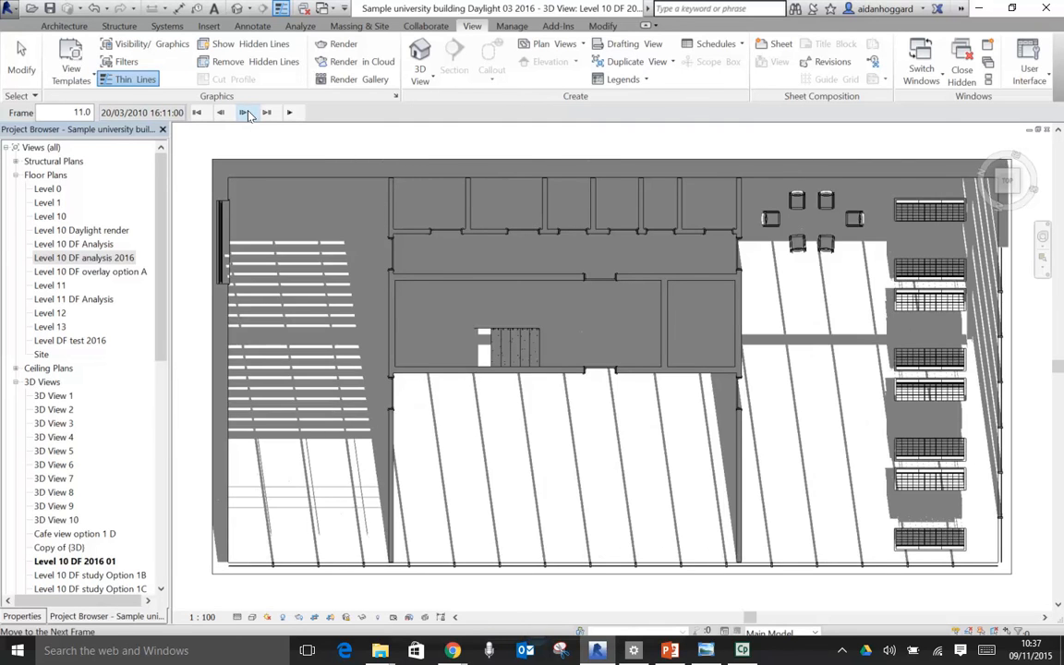
Advance the solar study to frame 12, 17:11, and step back to frame 4, 09:11, examining the sunlight on the floor.
click(244, 112)
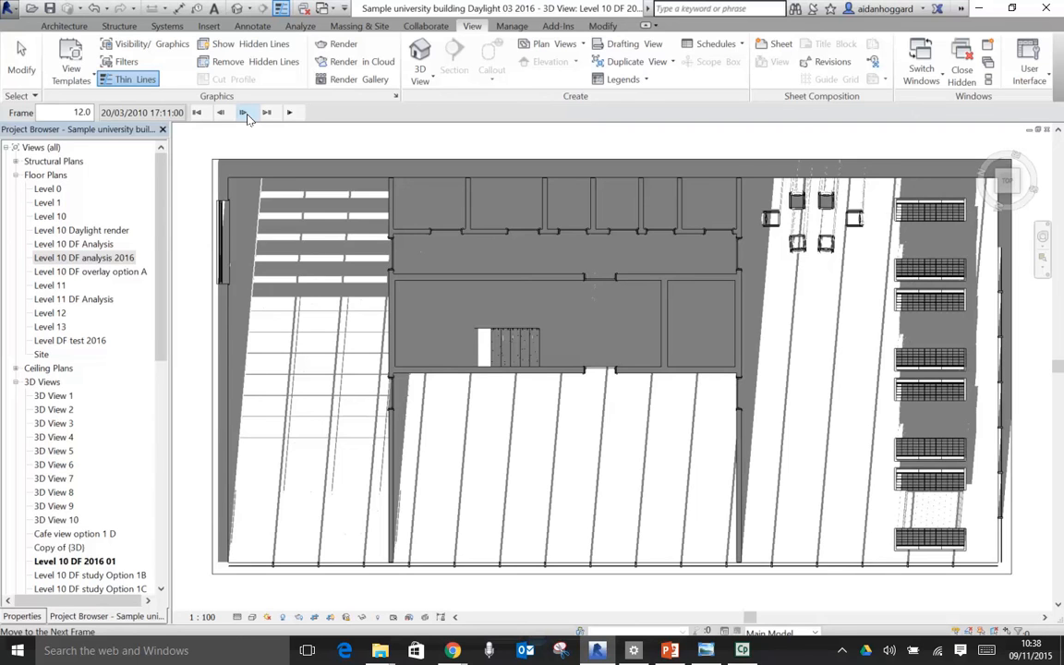
click(222, 113)
click(222, 113)
click(222, 113)
click(222, 114)
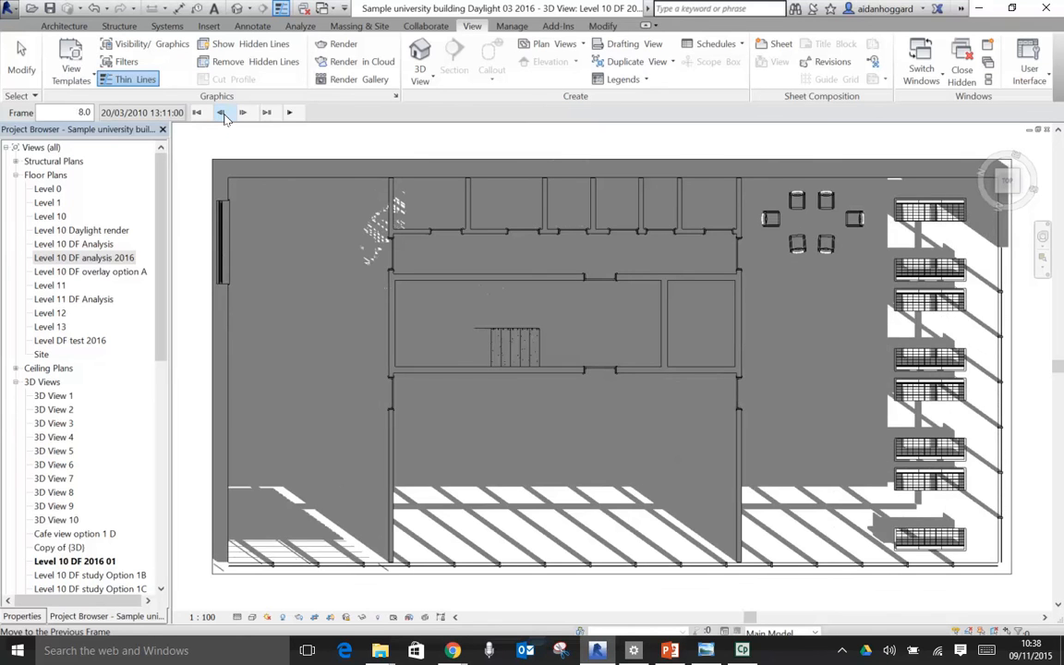
click(222, 114)
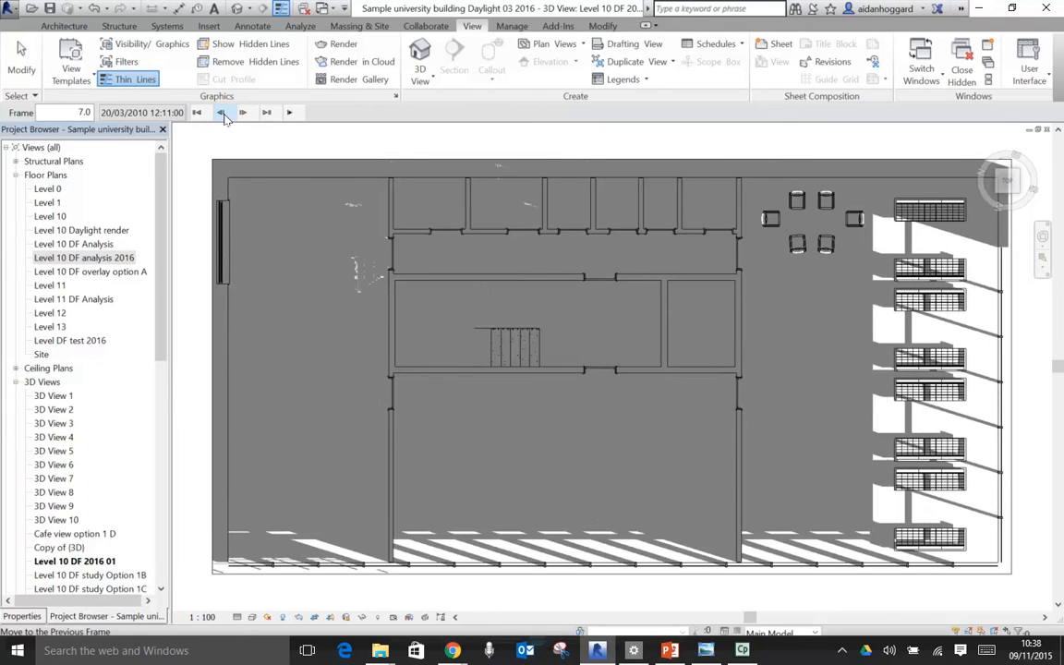
click(222, 113)
click(221, 114)
click(222, 114)
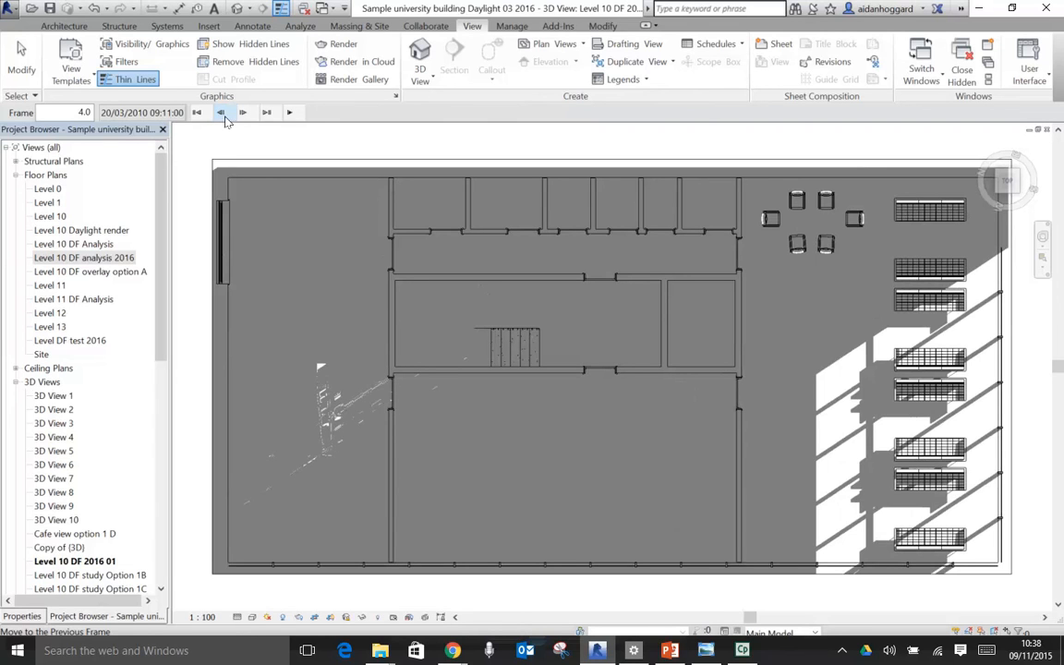
Step the solar study forward to frame 10, 15:11, comparing the sun patches with those of the adjacent frame 9.
click(245, 113)
click(255, 115)
click(256, 115)
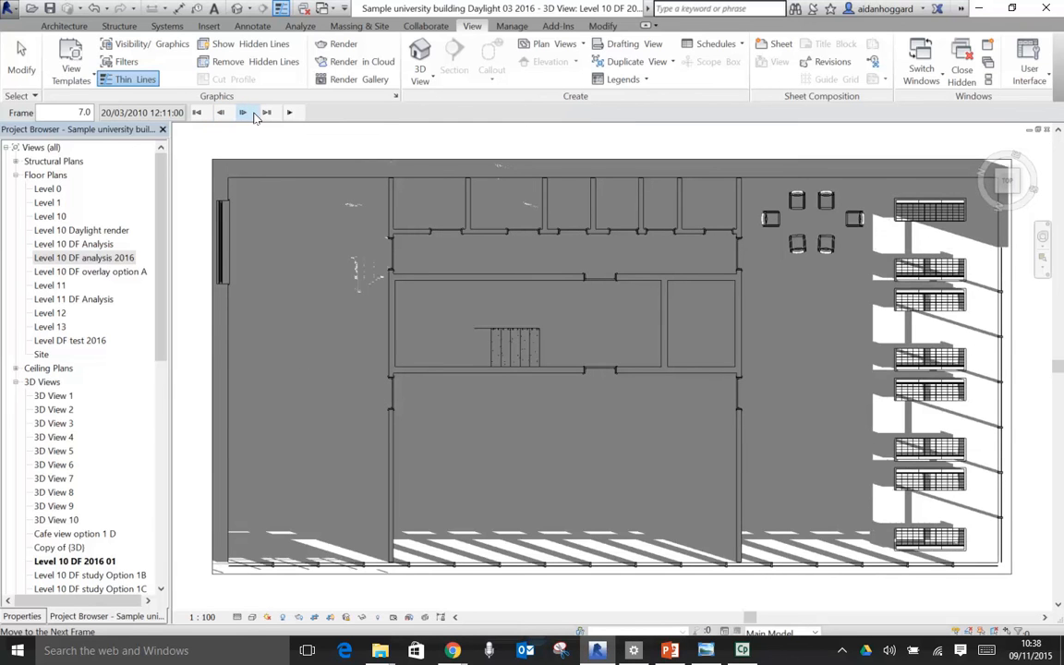
click(255, 115)
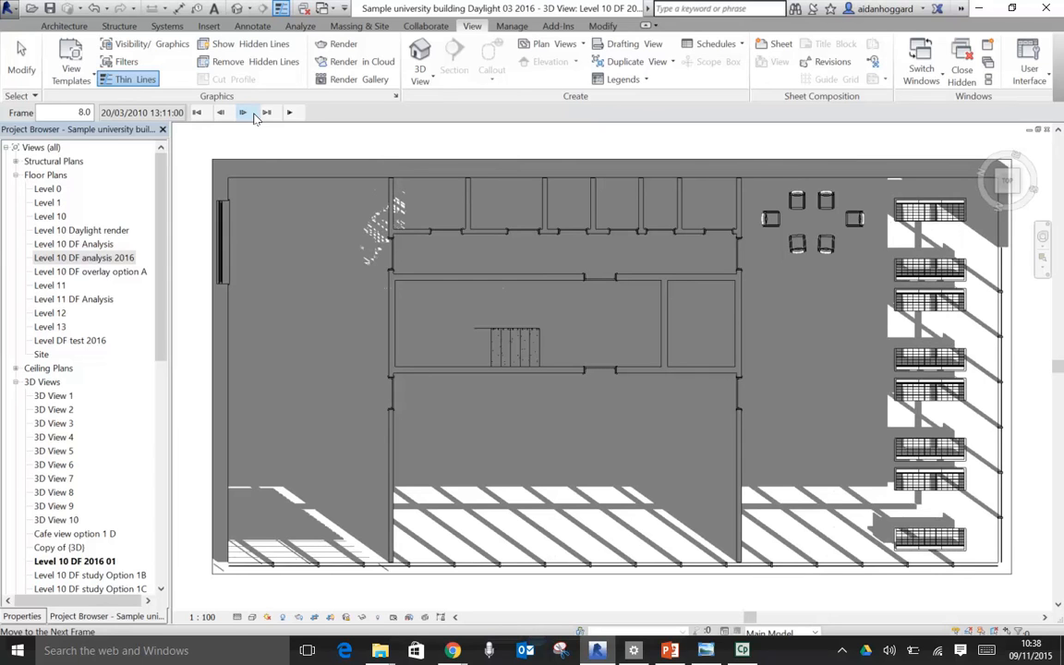
click(242, 112)
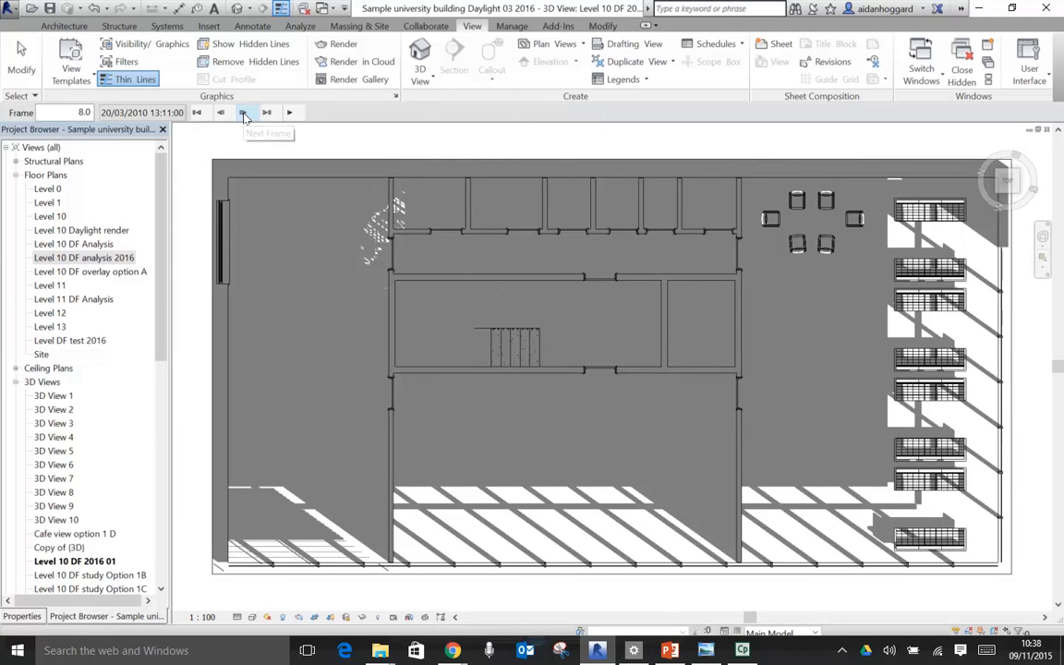
click(243, 112)
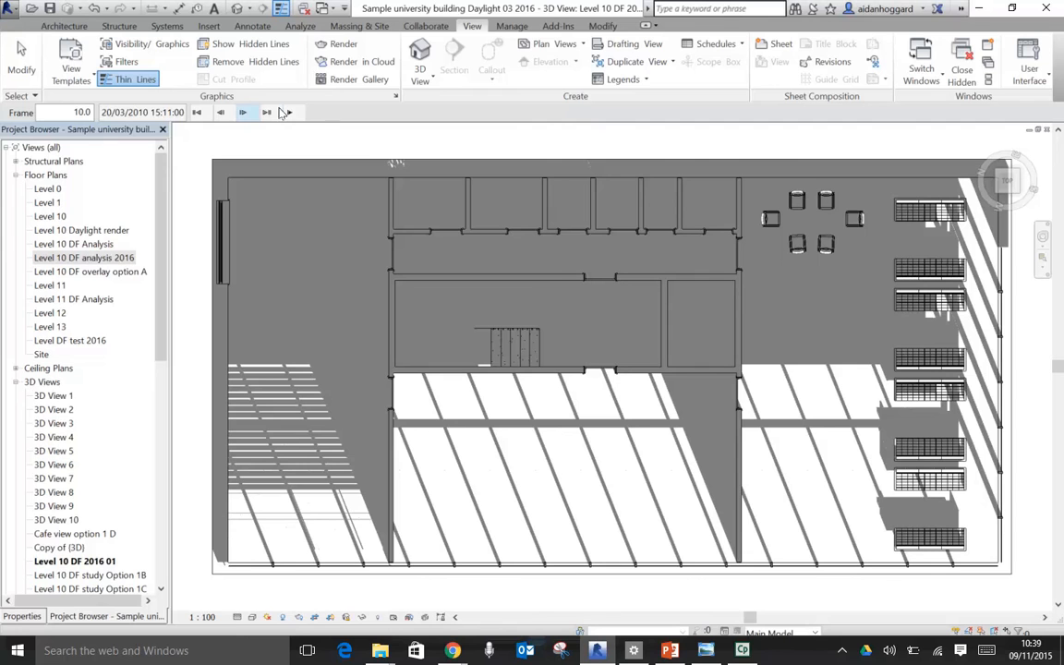
click(221, 113)
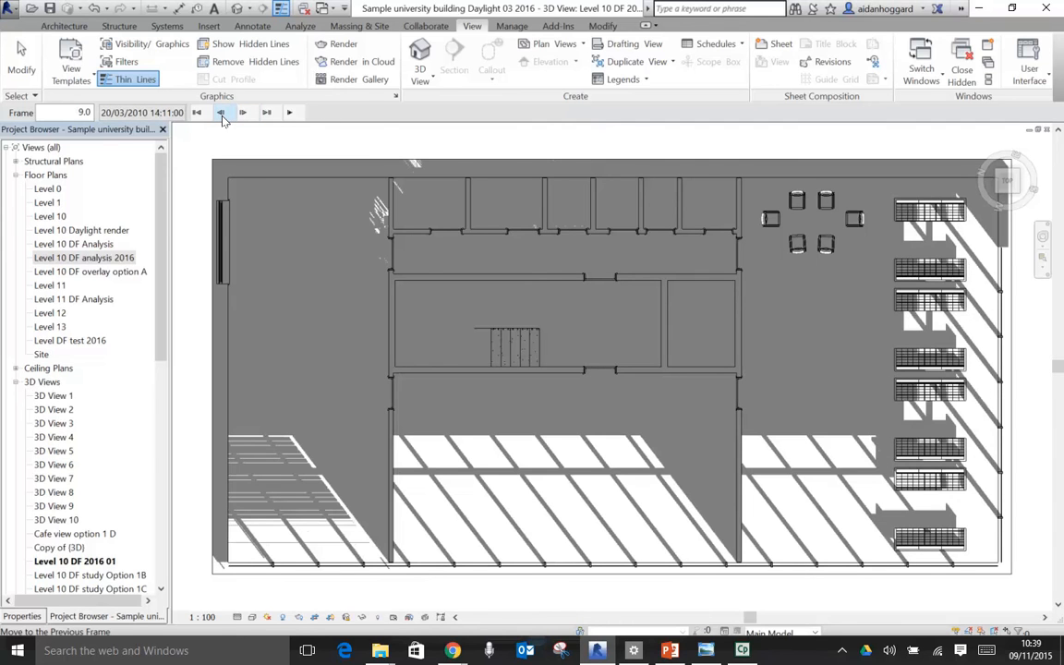
click(243, 113)
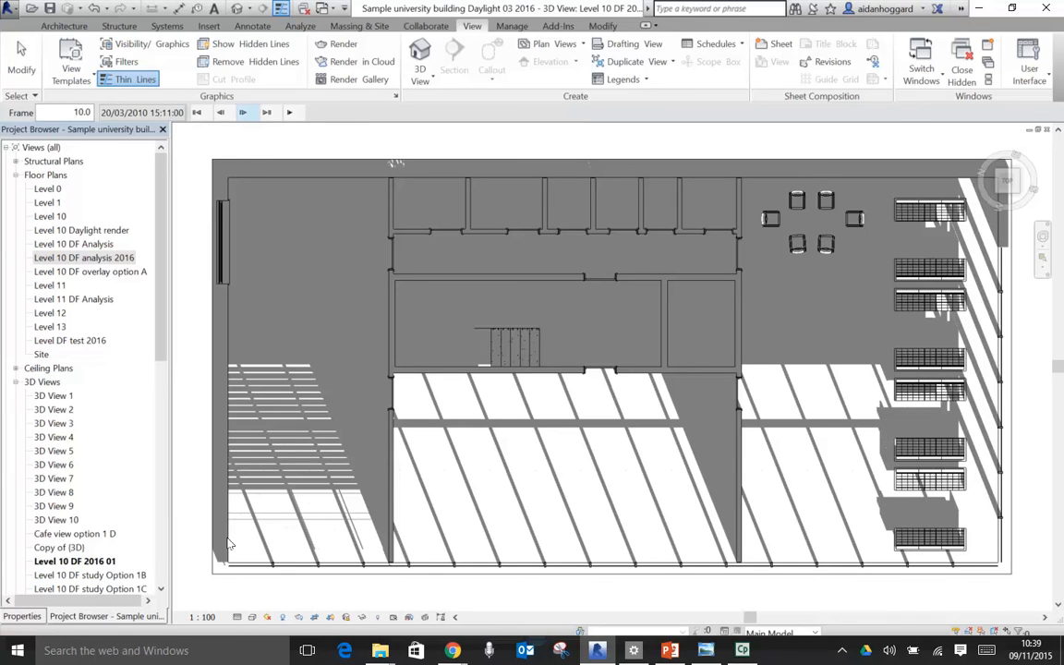
Set the solar study's time interval to 15 minutes, apply the sun settings and play the preview.
click(268, 618)
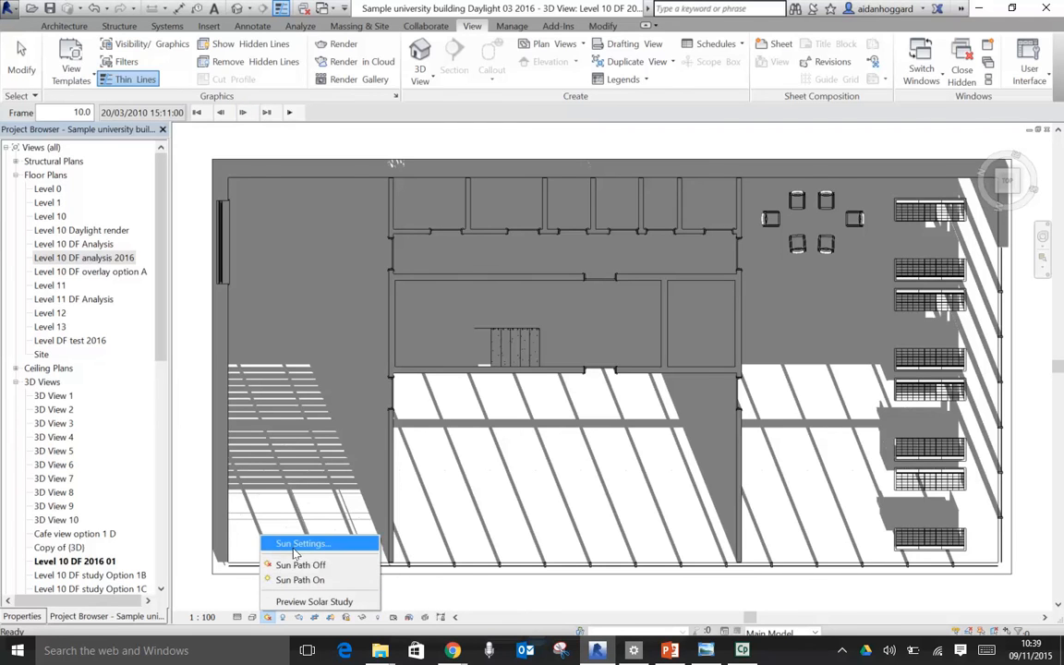
click(297, 545)
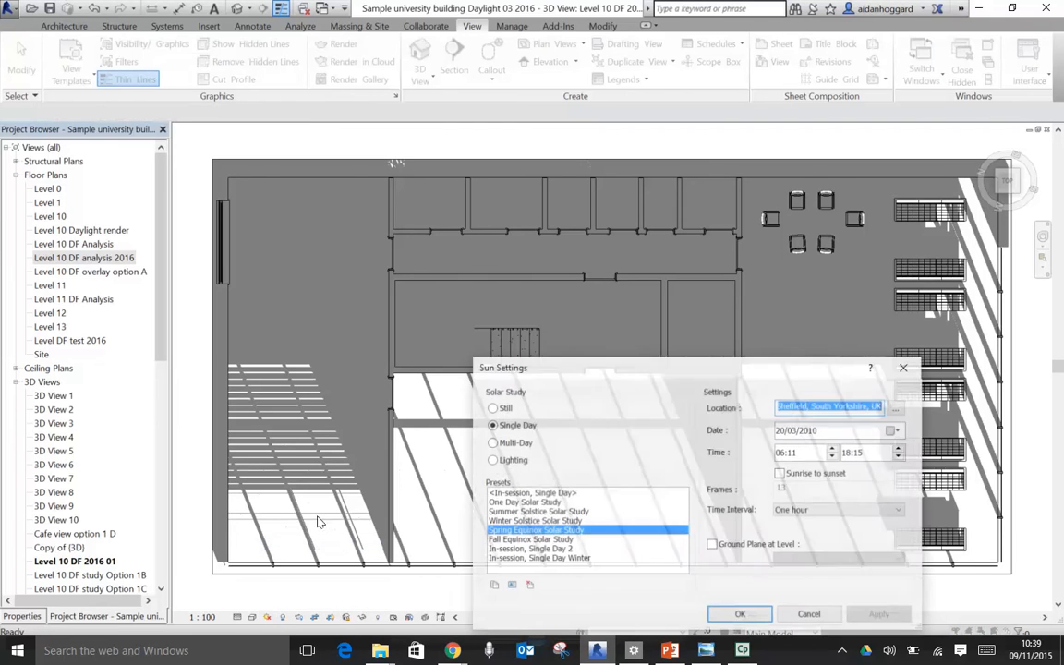
click(785, 510)
click(786, 522)
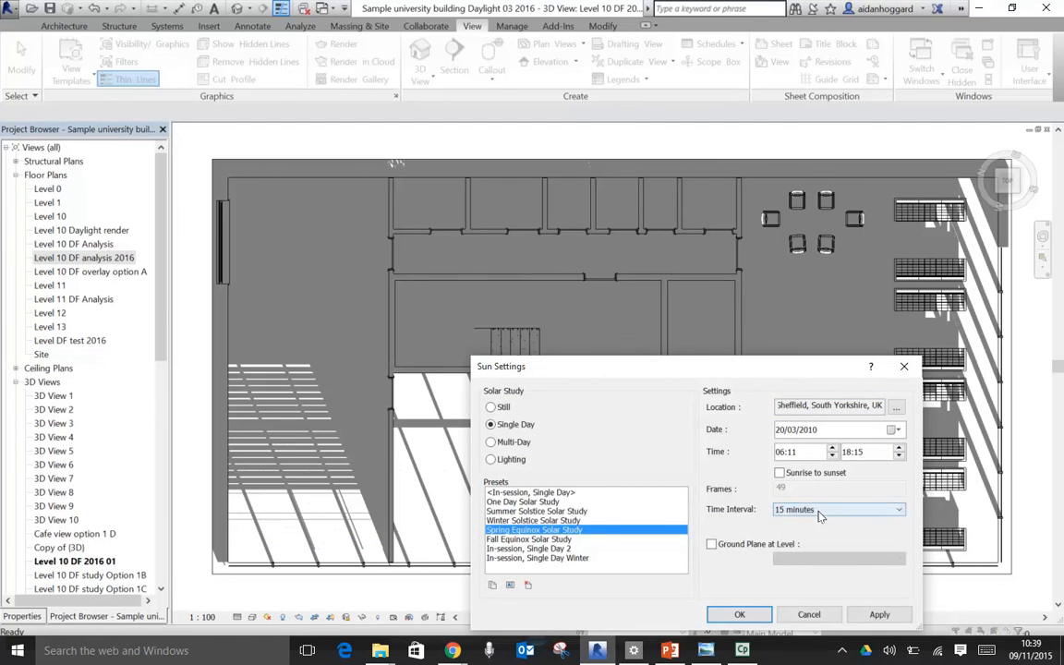
click(878, 614)
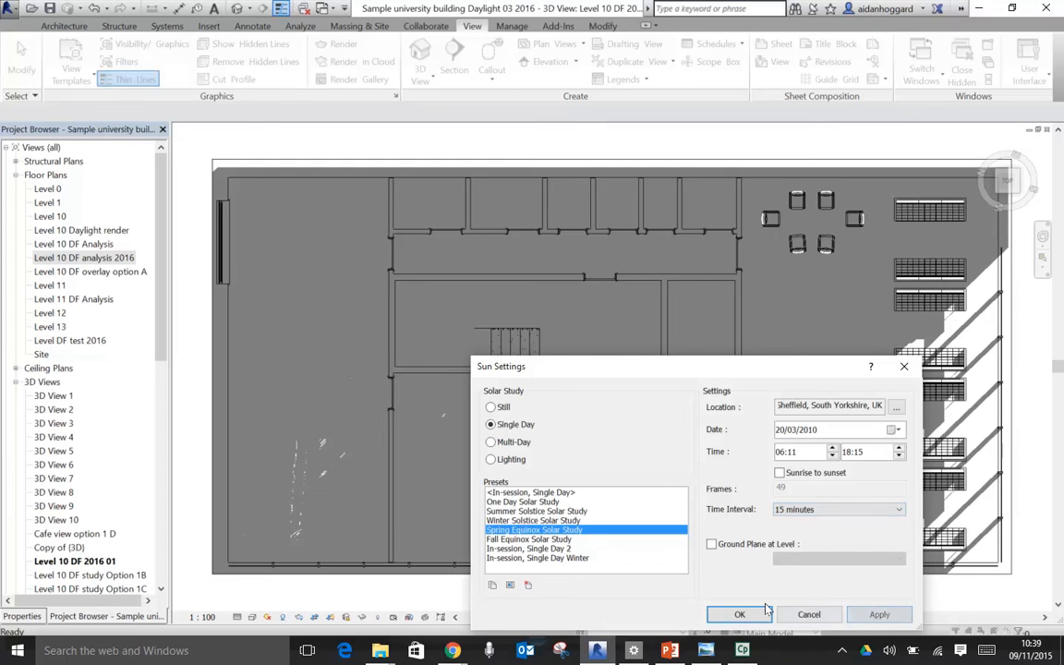
click(740, 614)
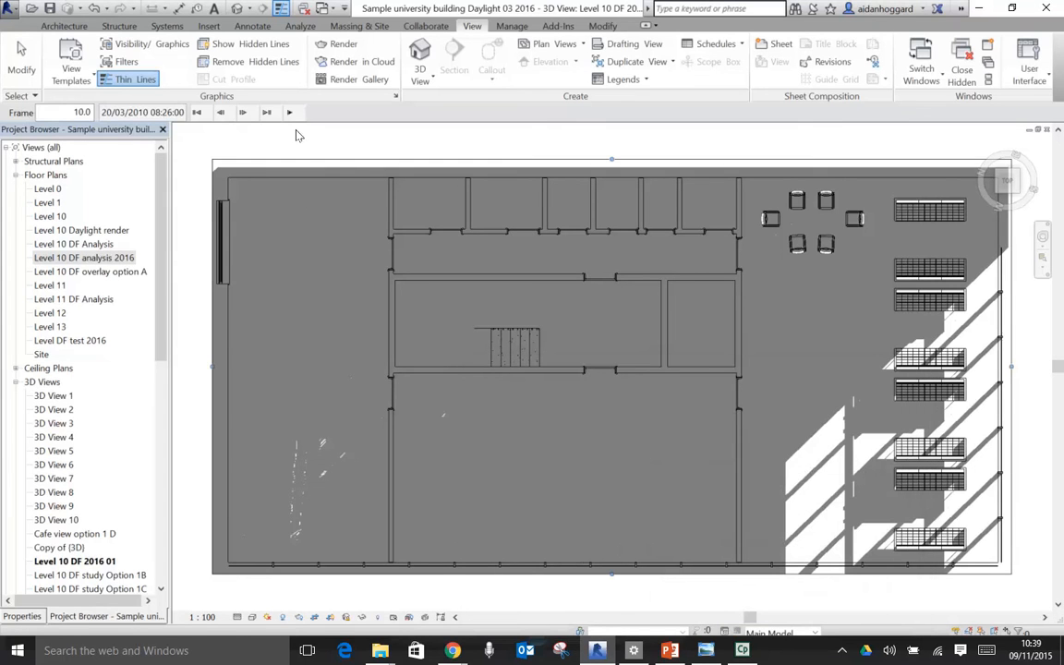
click(294, 113)
Set the solar study's time interval to one hour in the sun settings.
click(267, 618)
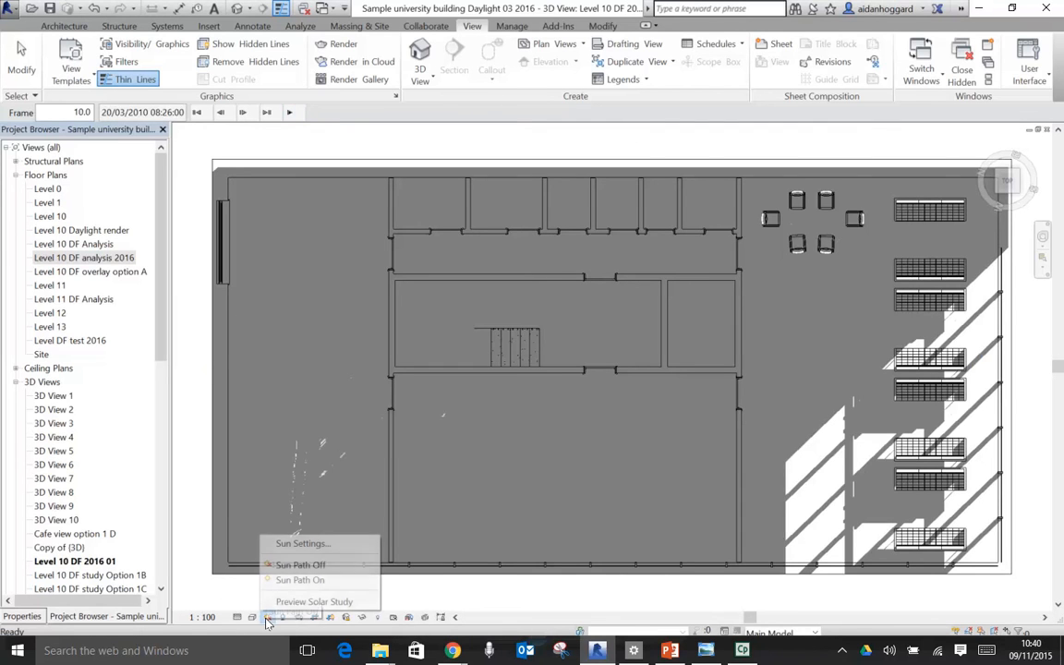
click(294, 545)
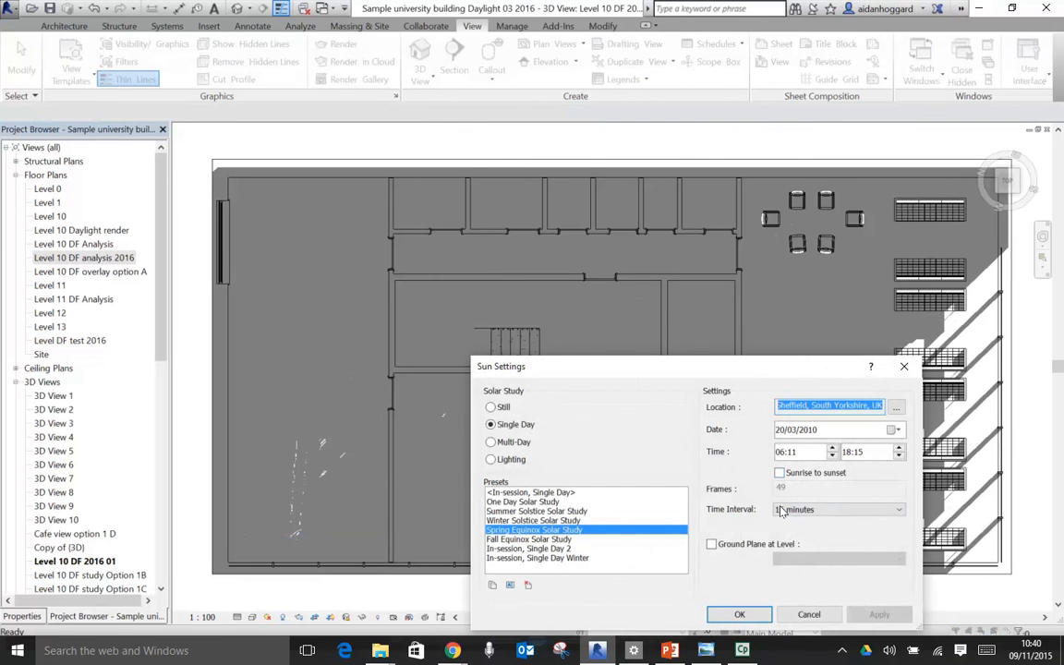
click(772, 513)
click(784, 550)
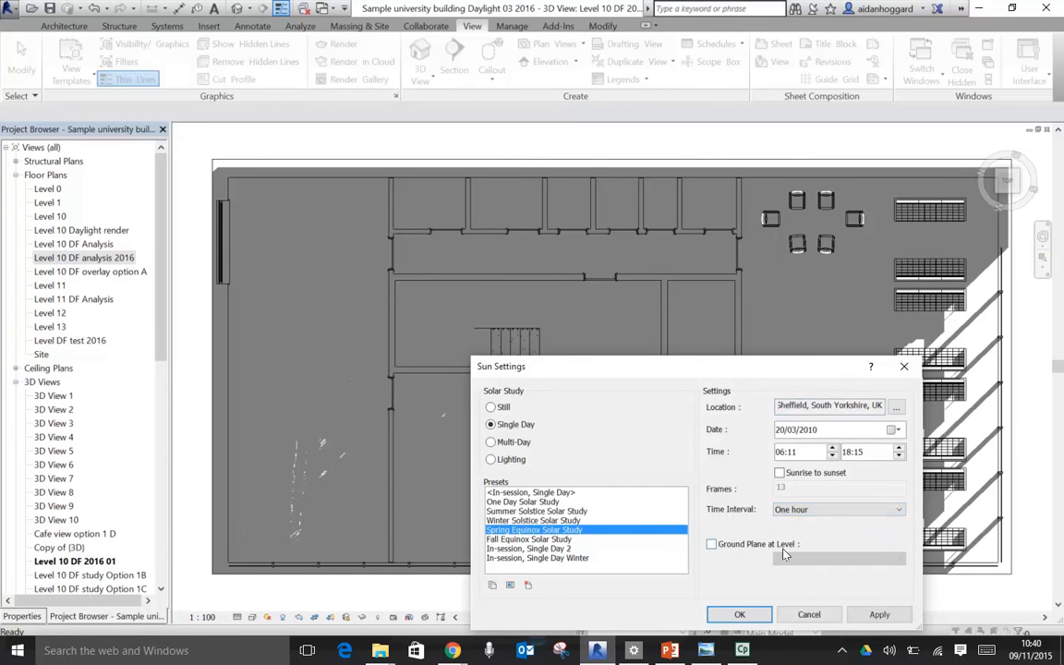
click(739, 614)
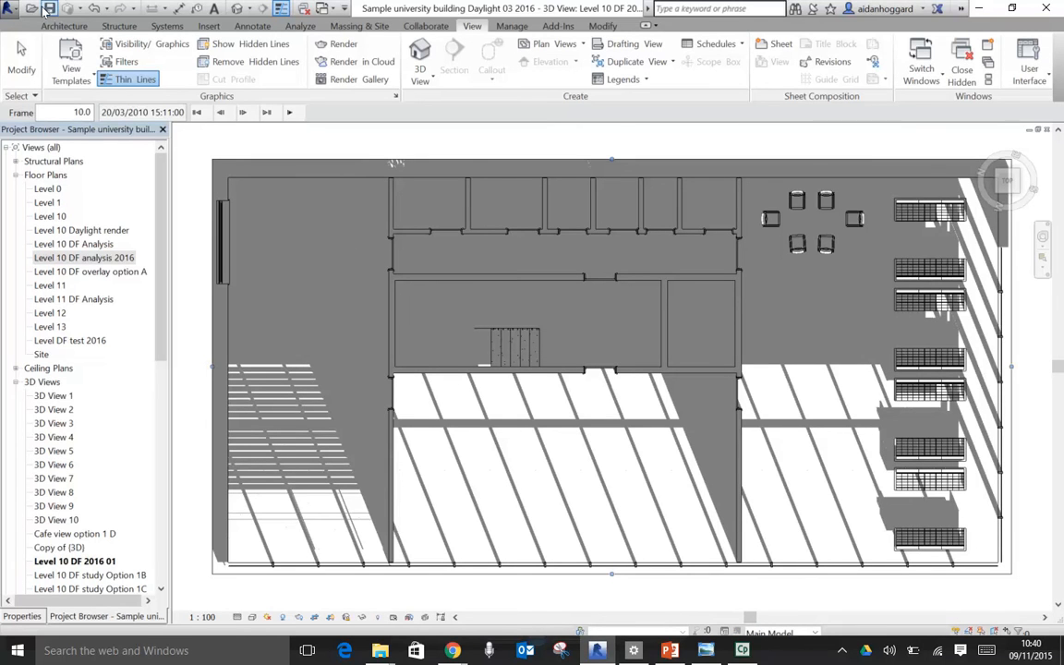
Save the project and start exporting the solar study as an animation.
click(49, 9)
click(10, 12)
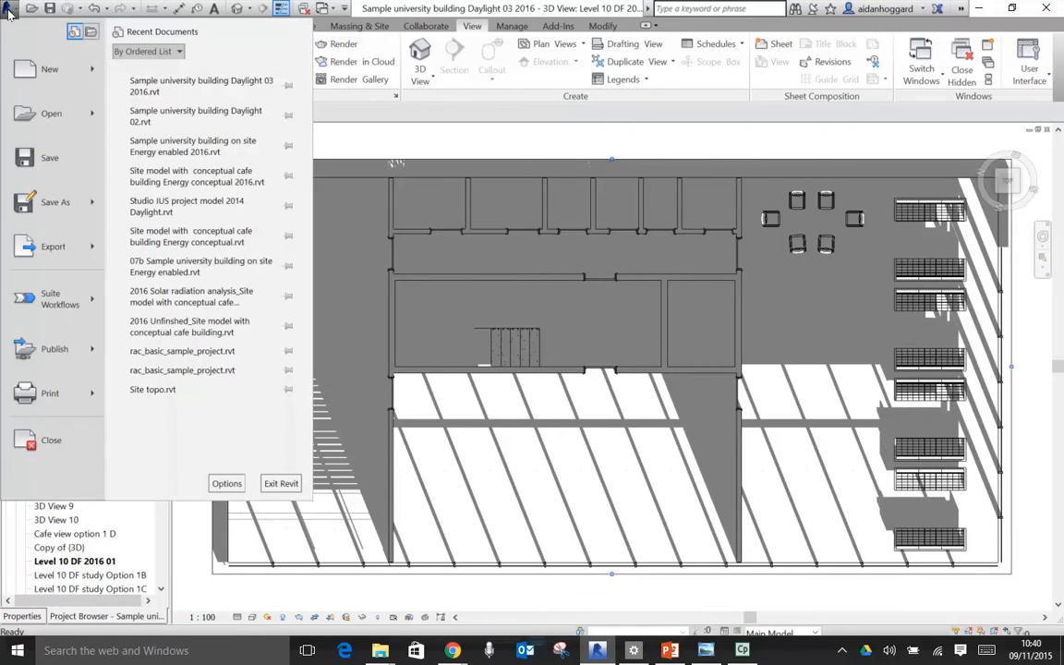
click(52, 246)
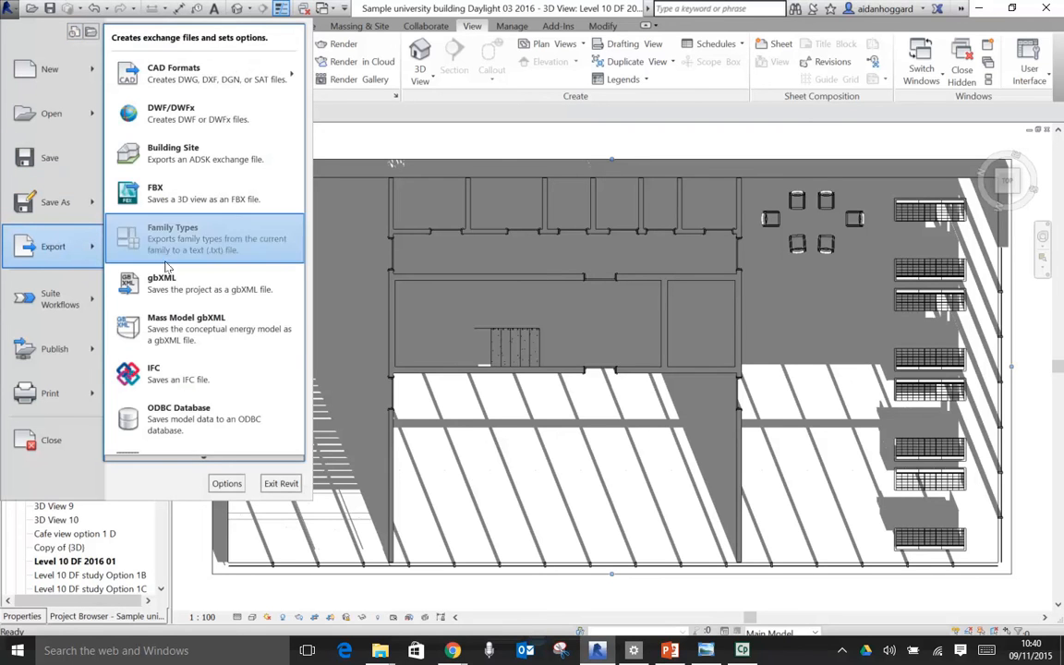
mouse_move(204, 459)
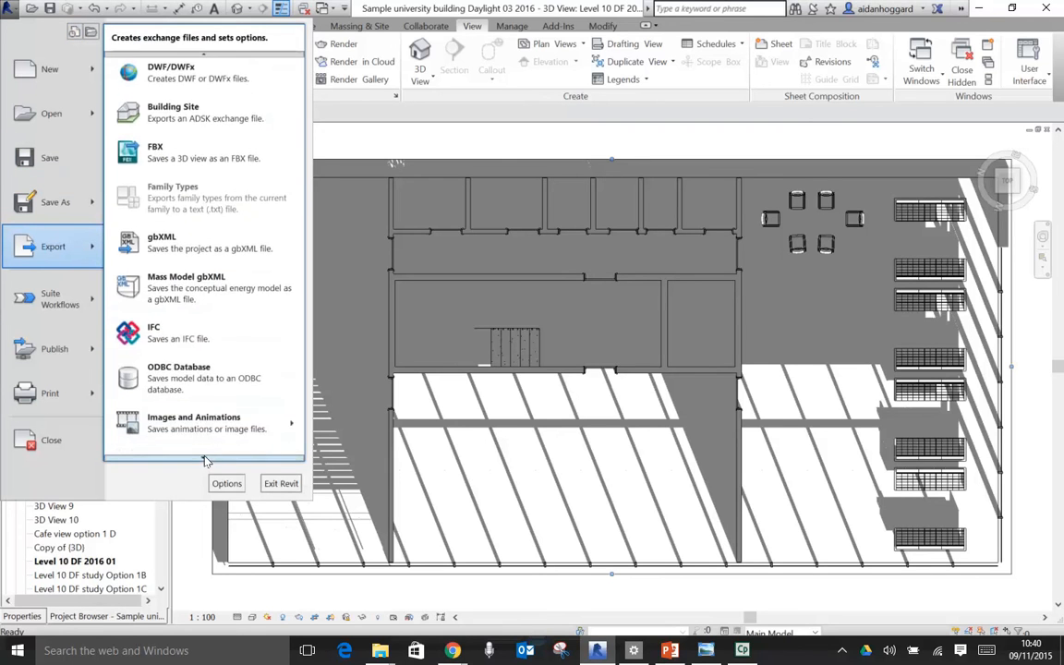
mouse_move(189, 404)
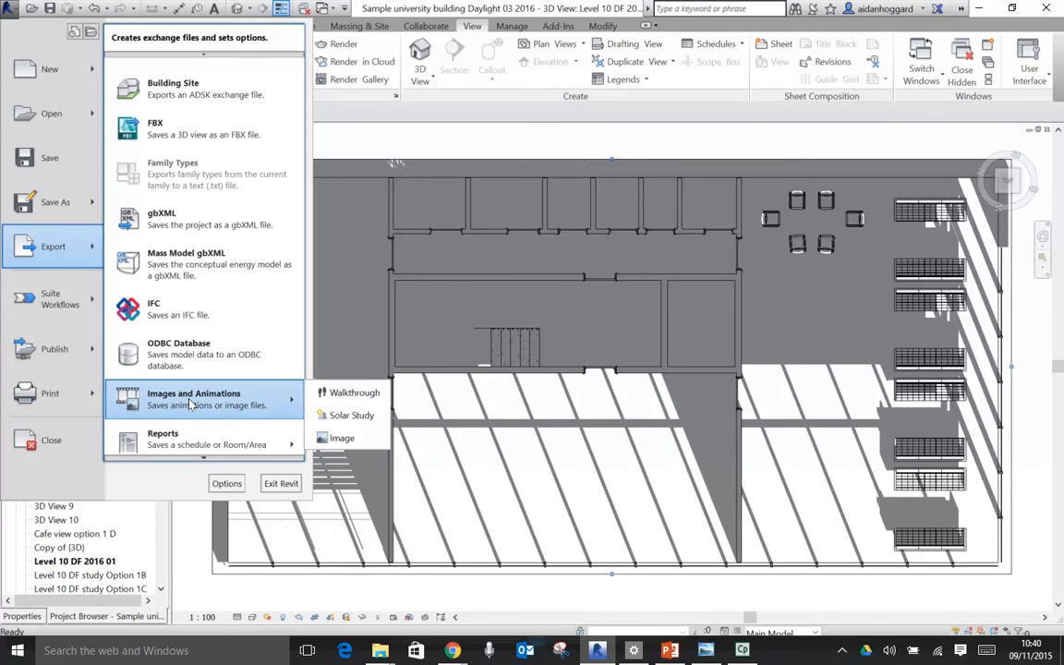
click(351, 416)
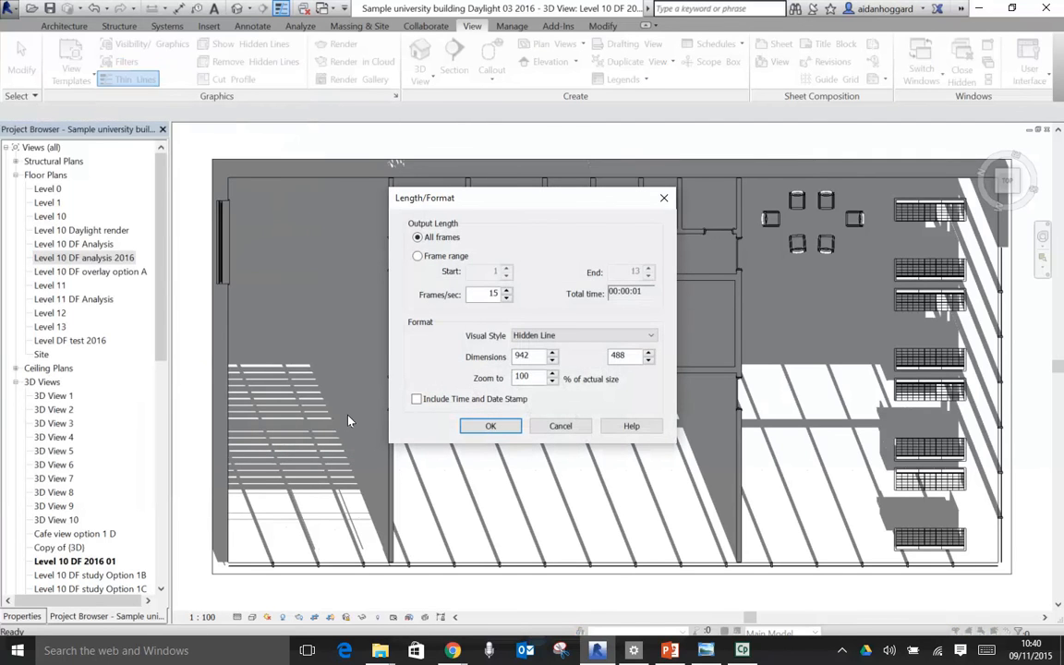
Set the export to all frames in Hidden Line style with a time and date stamp, and accept the length and format settings.
click(418, 239)
click(612, 338)
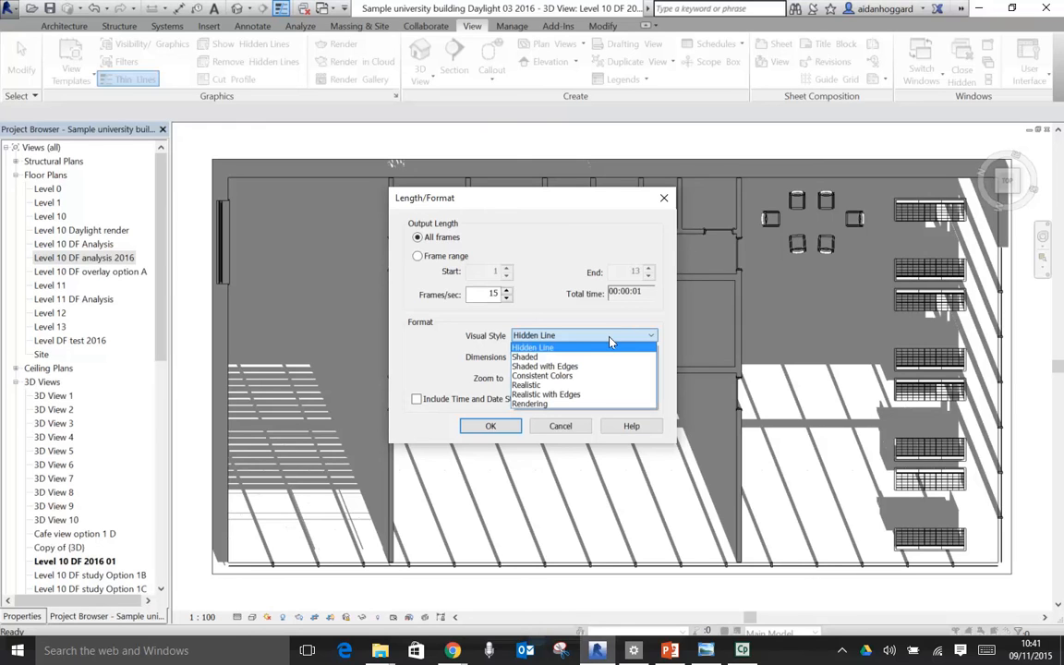
click(567, 349)
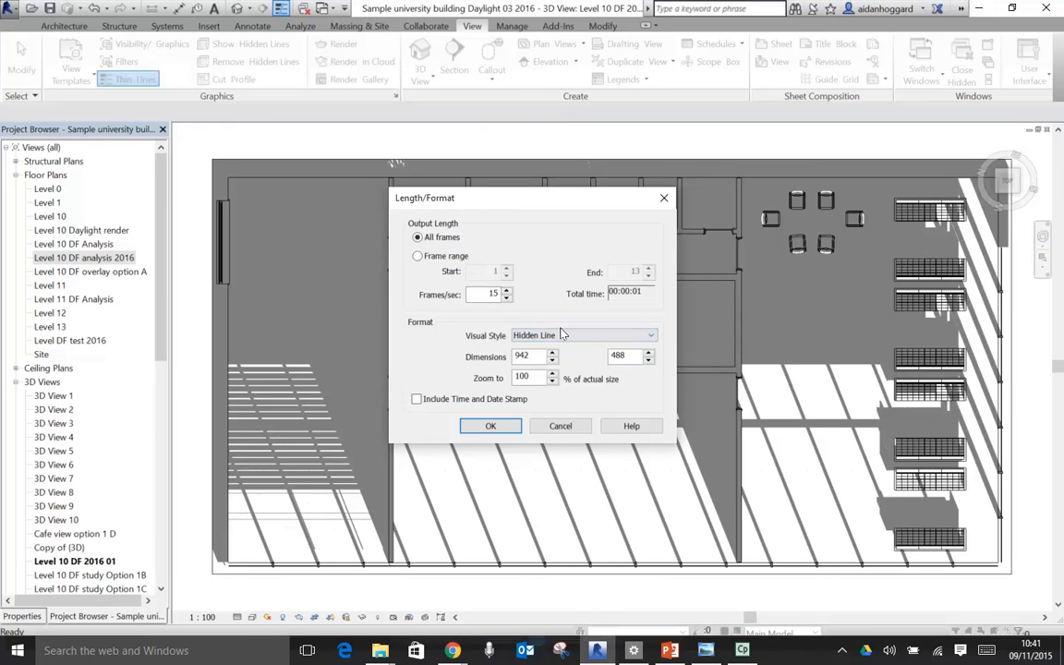
click(531, 356)
click(417, 399)
key(Return)
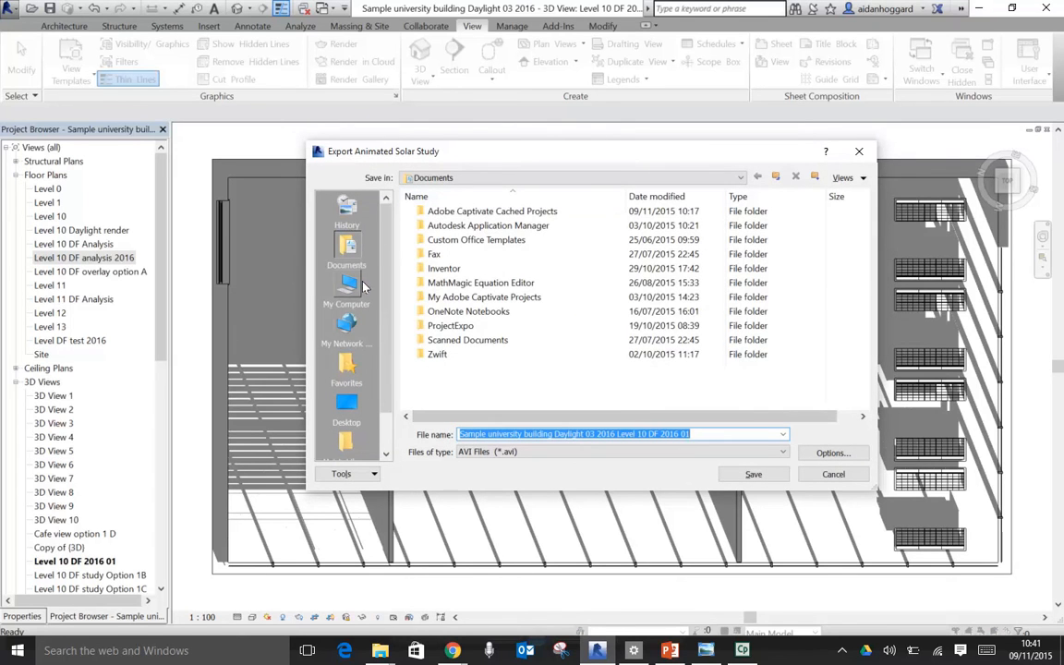
Create a folder named Solar study 01 on the Desktop and open it as the export location.
click(346, 404)
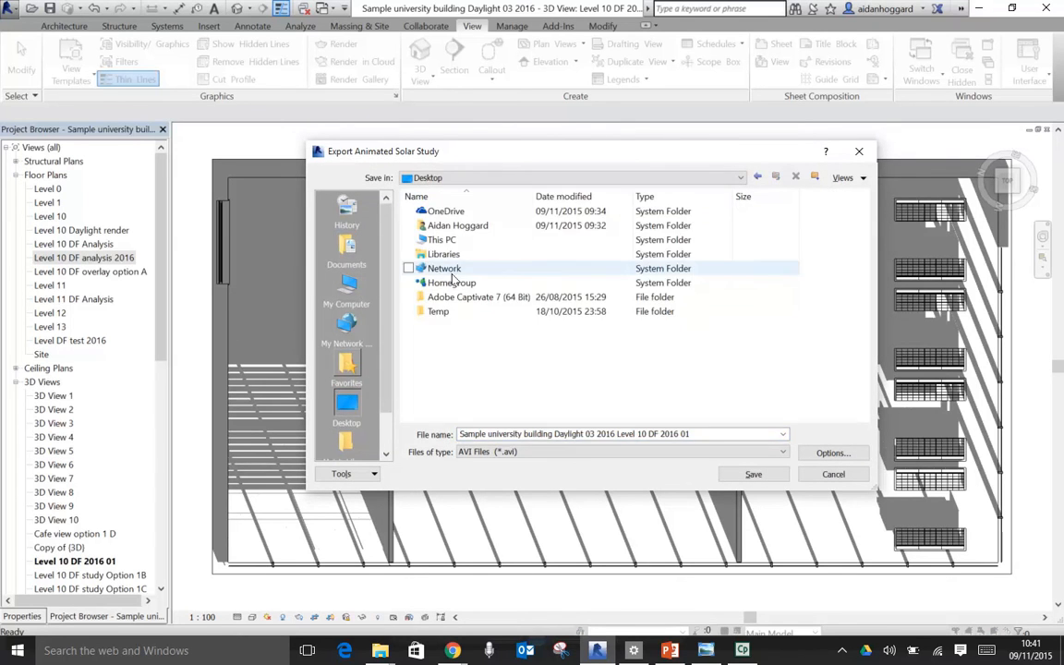
click(814, 176)
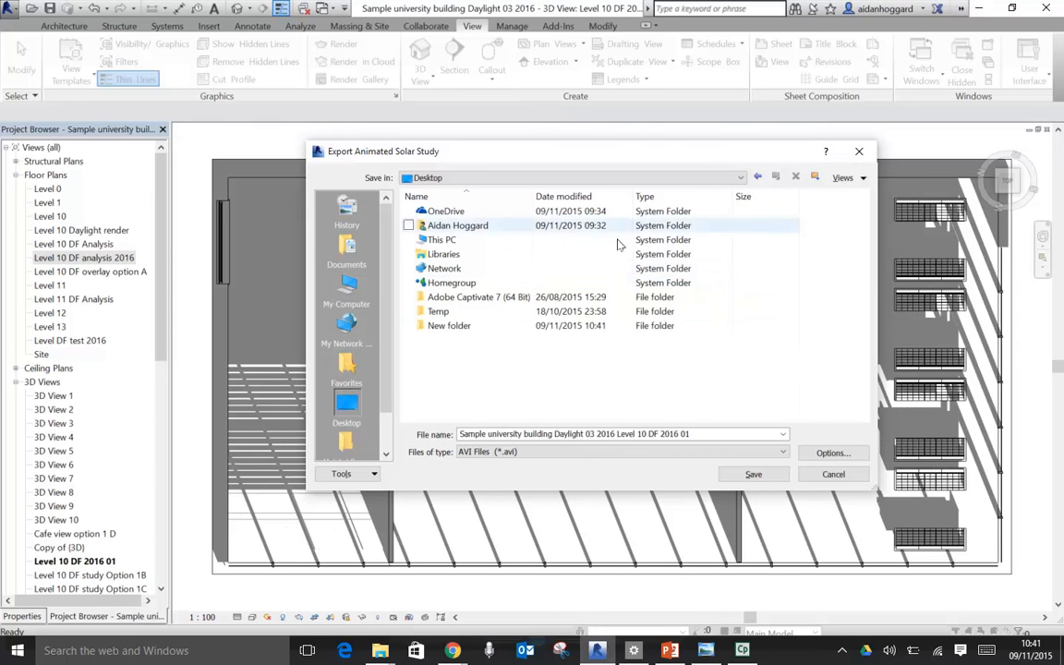
click(468, 329)
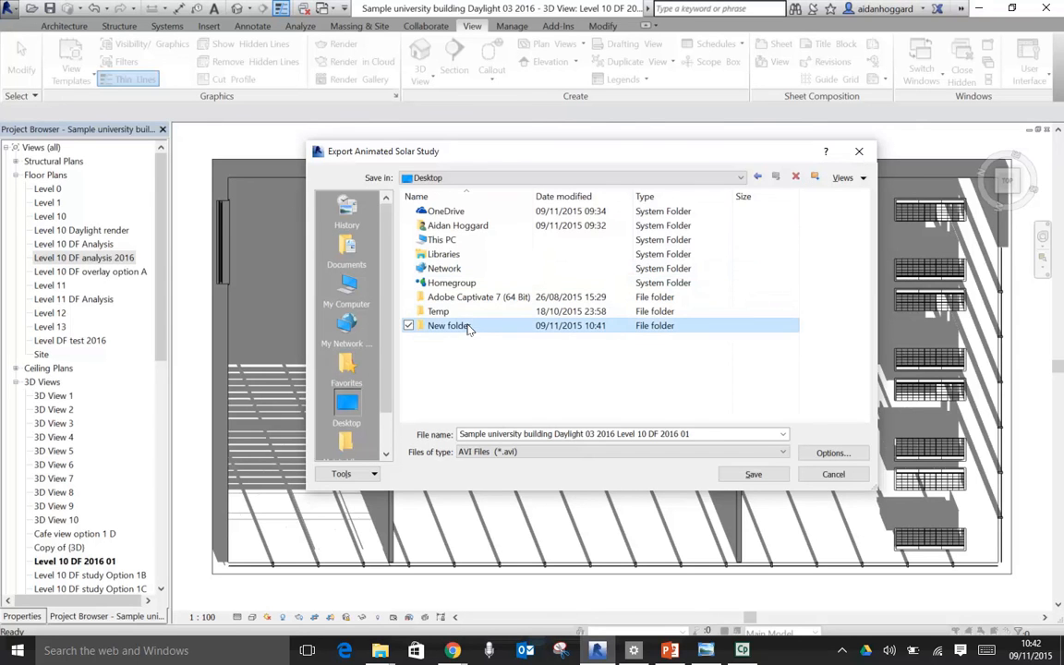
click(466, 326)
text(Solar study 01)
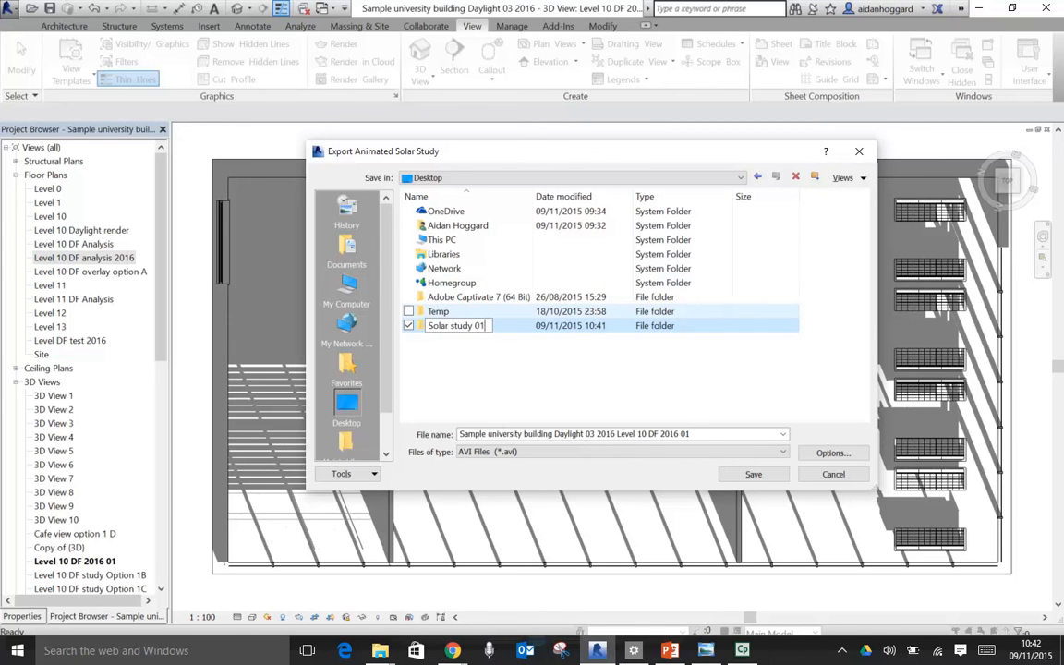
key(Return)
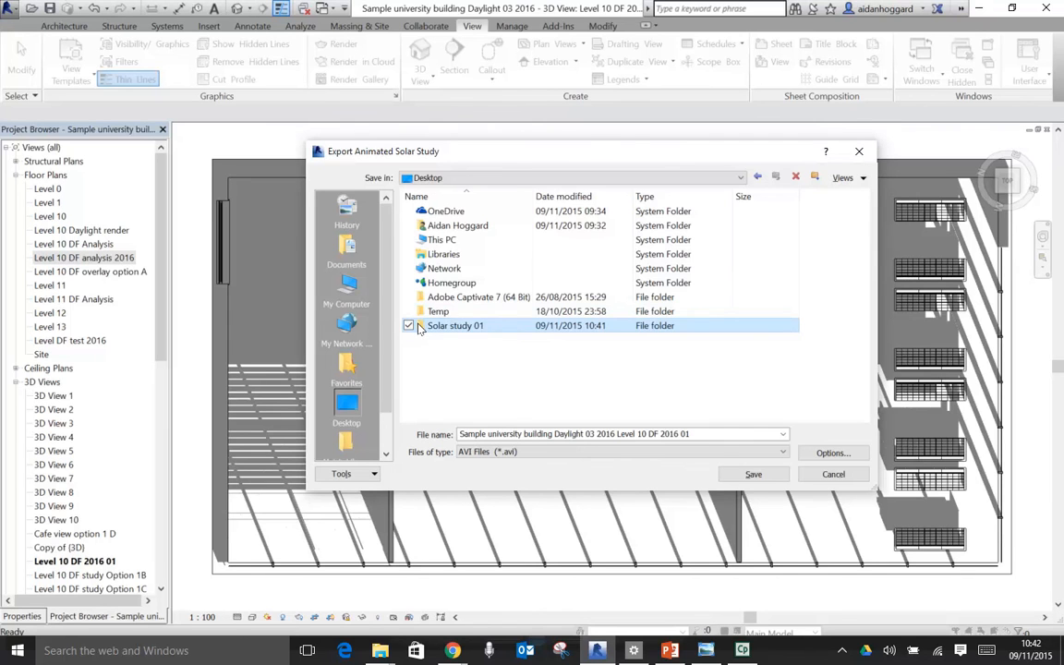
double_click(423, 326)
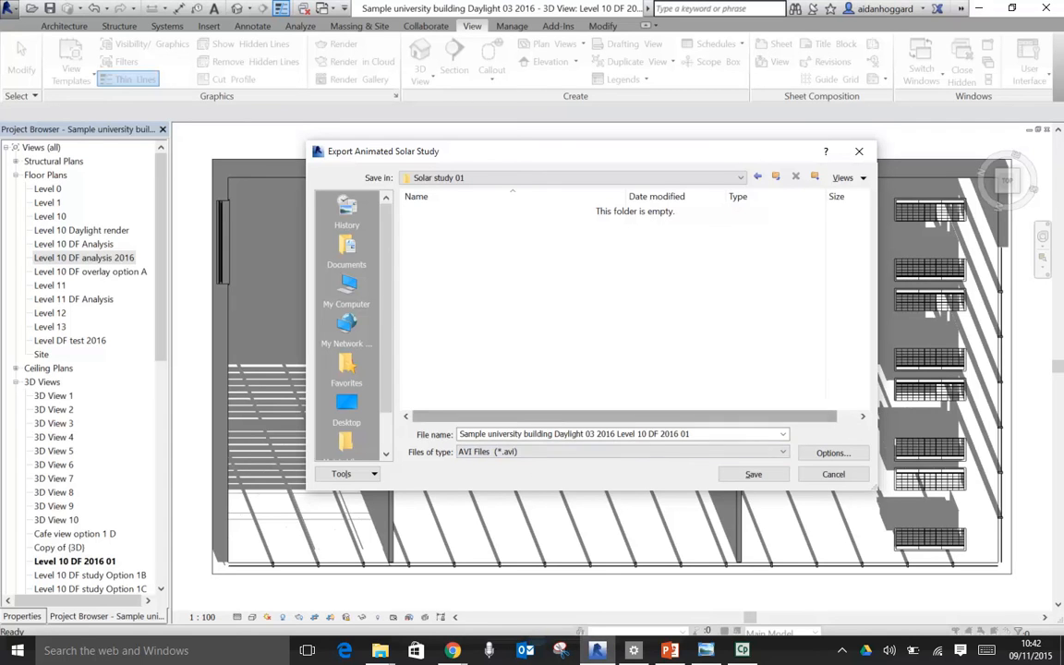
Set the export file type to JPEG, check the length and format options, and save the solar study frames in Solar study 01.
click(563, 452)
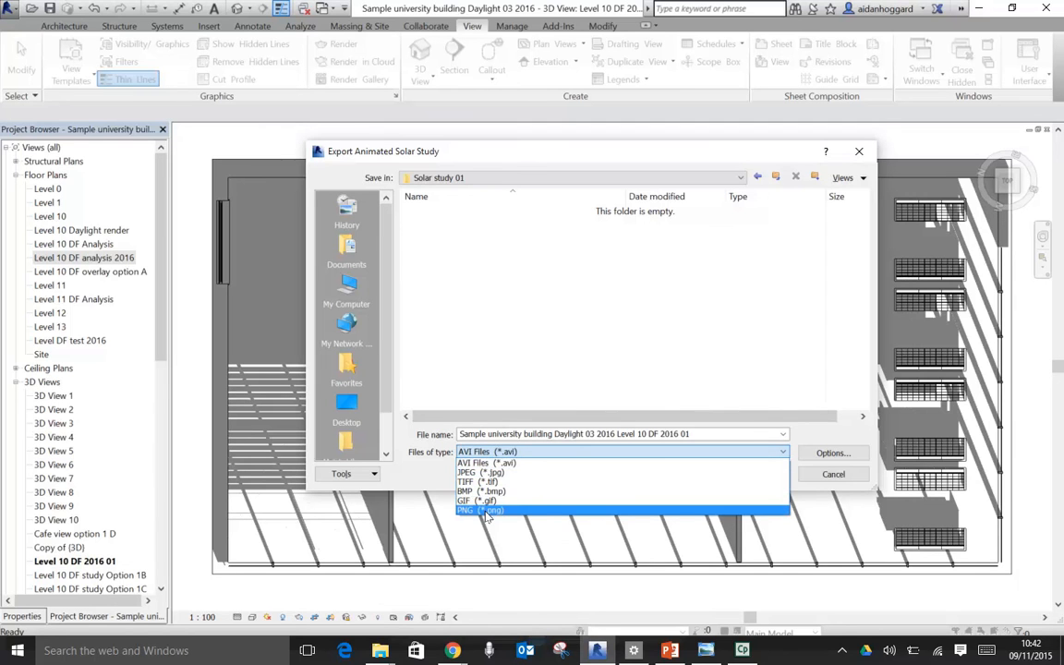
click(492, 472)
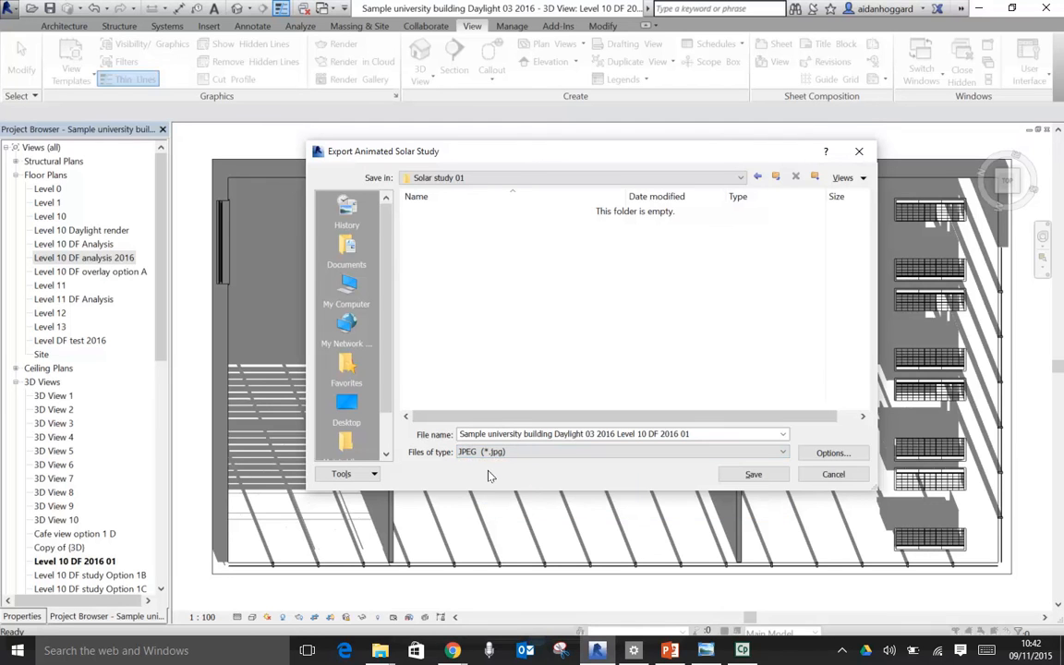
click(851, 454)
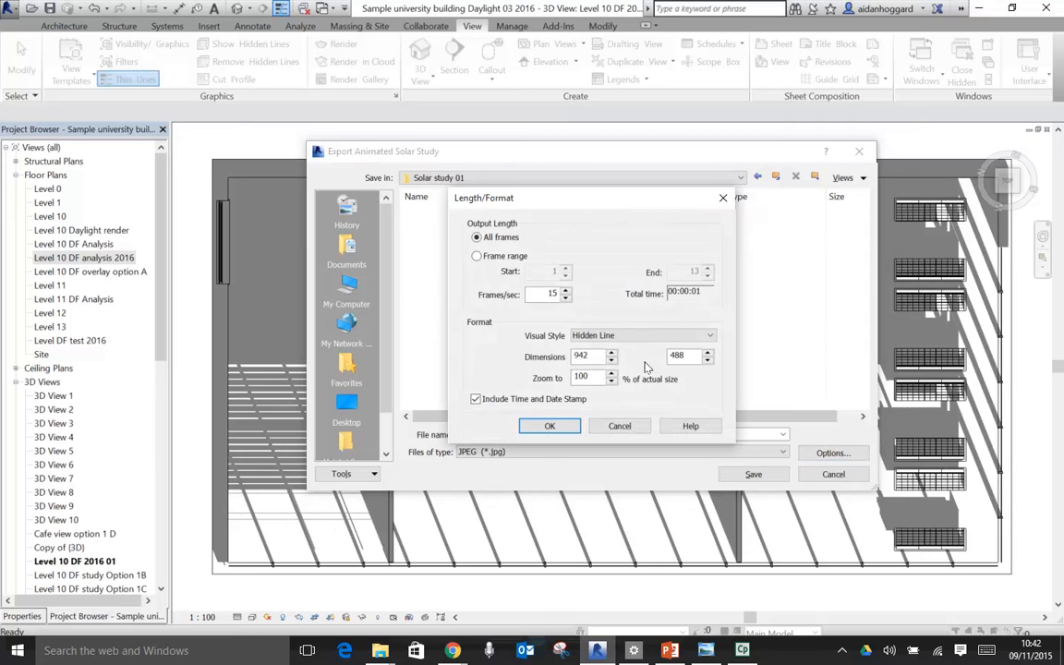
click(617, 426)
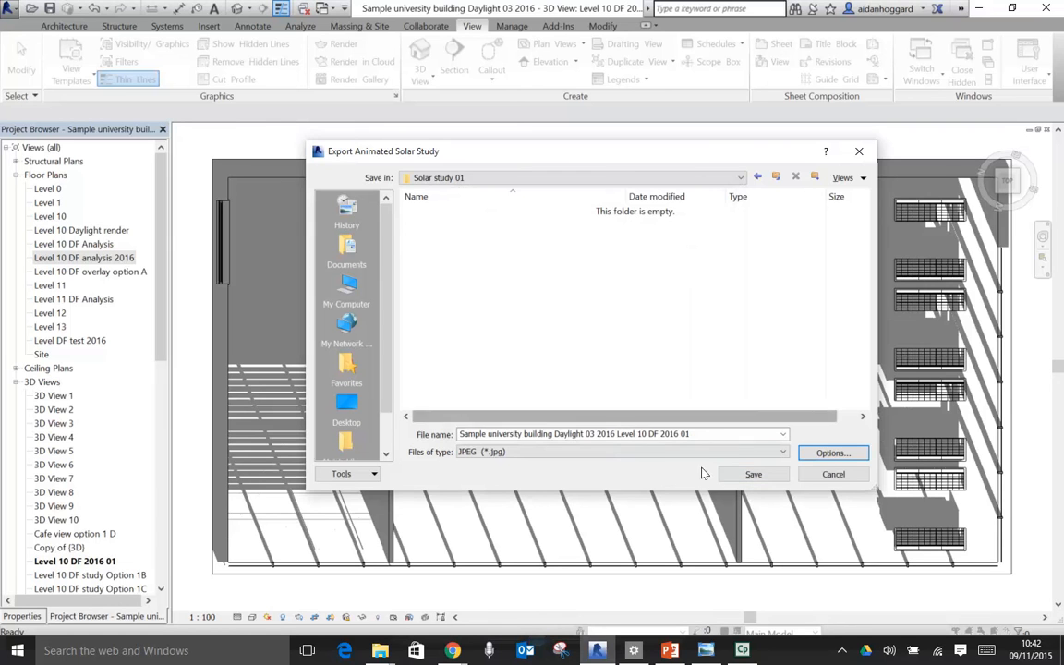
click(752, 474)
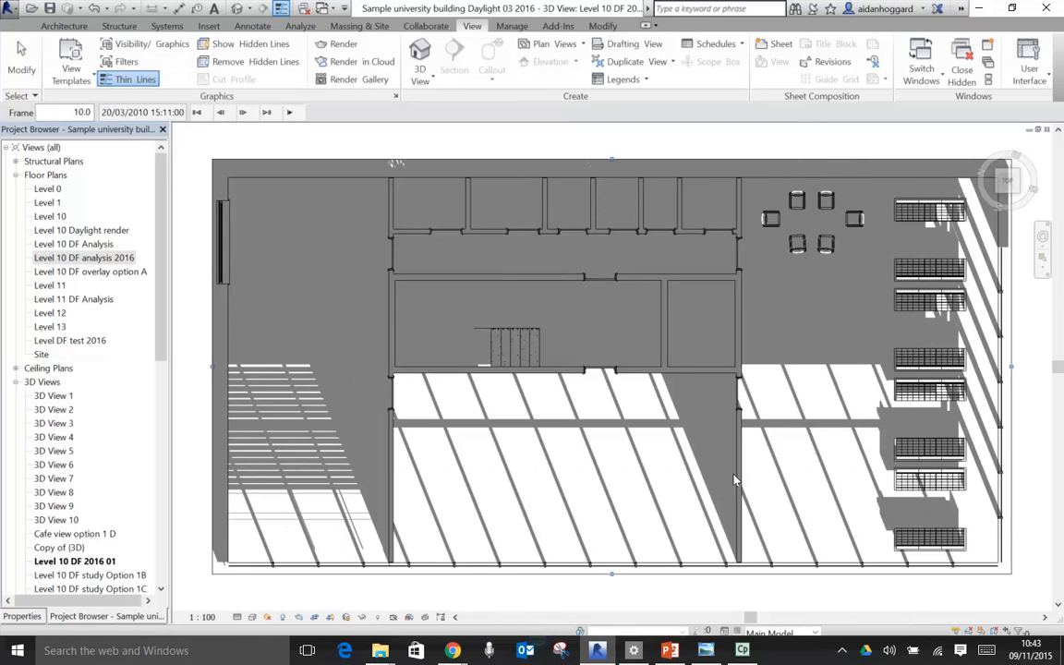
Open a new File Explorer window and go to the Solar study 01 folder on the Desktop.
click(383, 654)
click(384, 655)
right_click(383, 656)
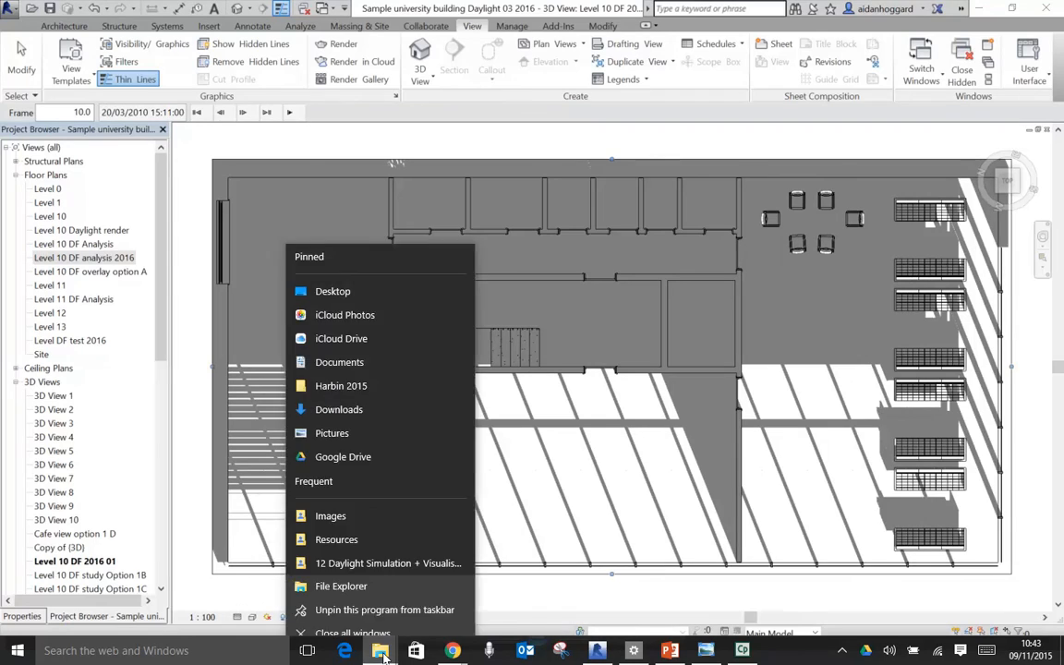
click(381, 652)
right_click(379, 652)
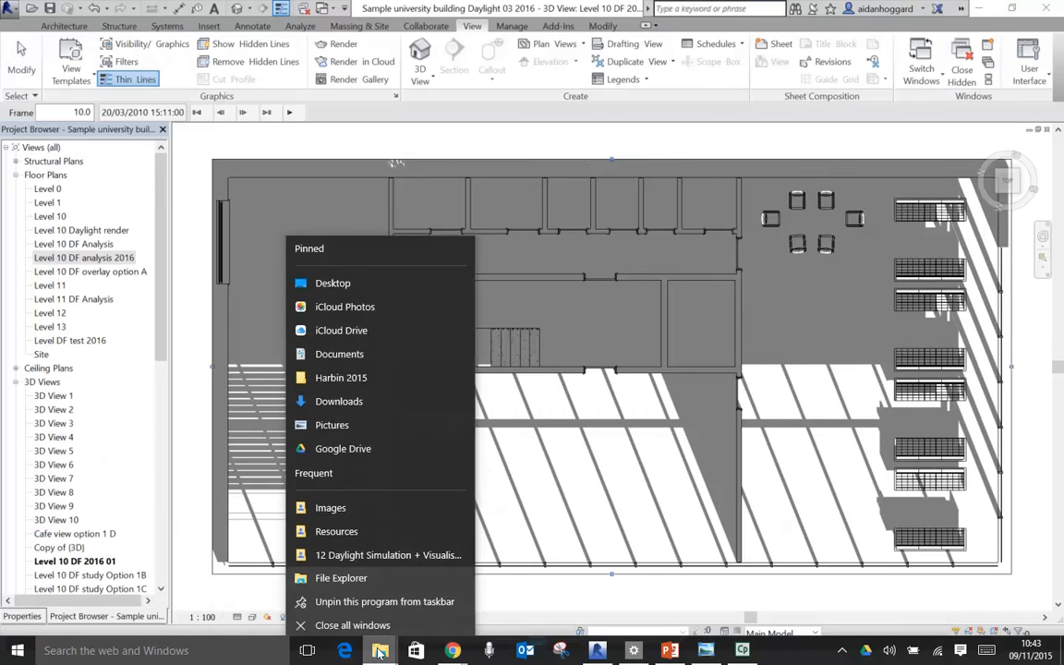
click(342, 570)
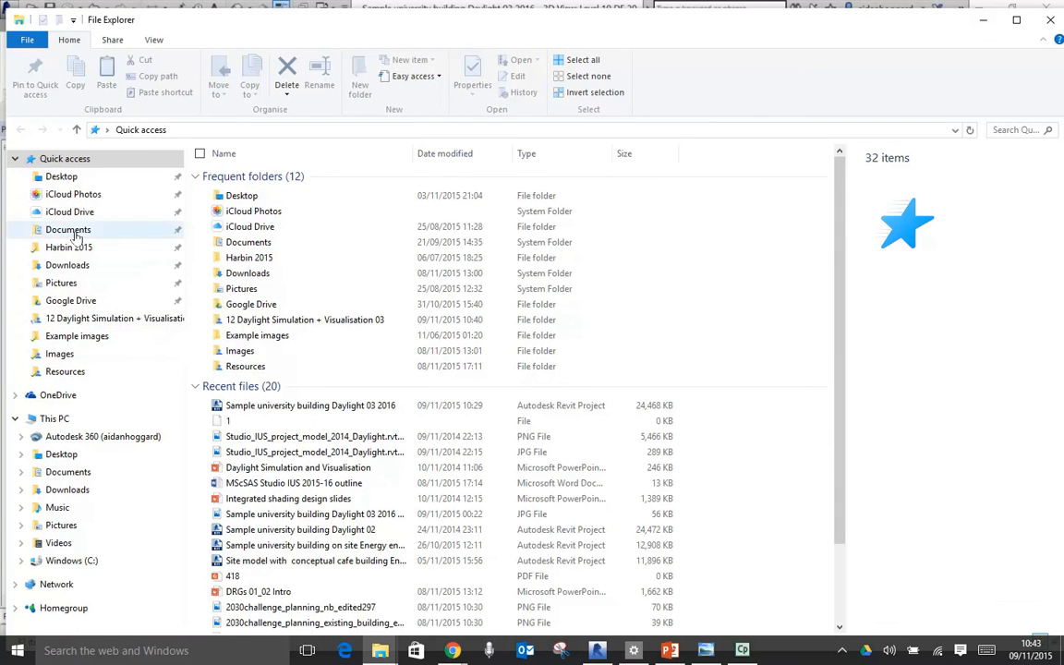
click(55, 454)
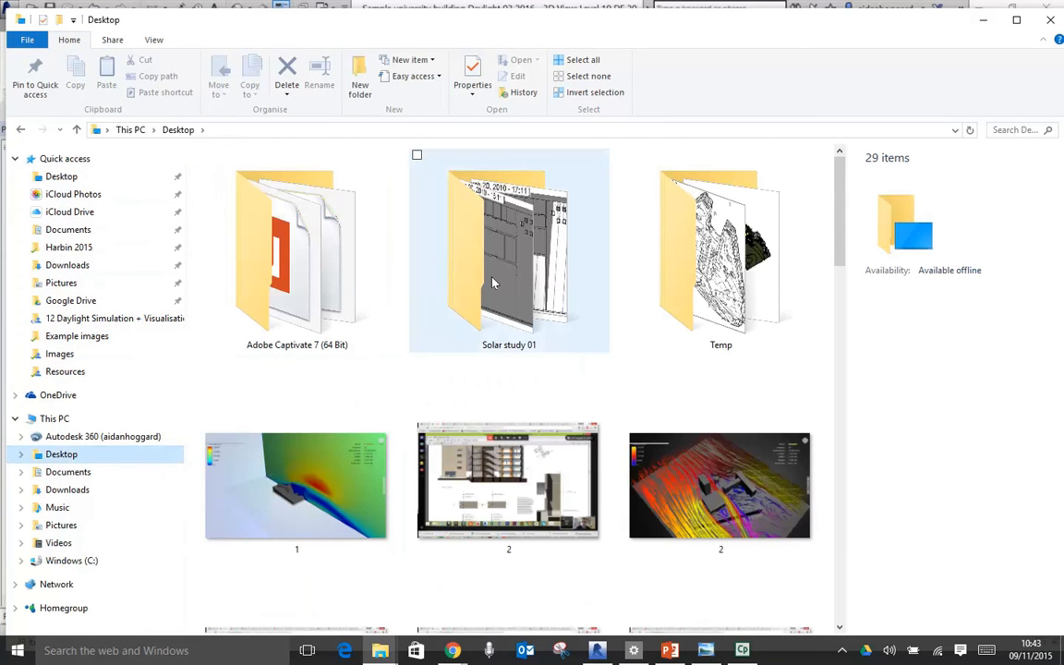
double_click(492, 284)
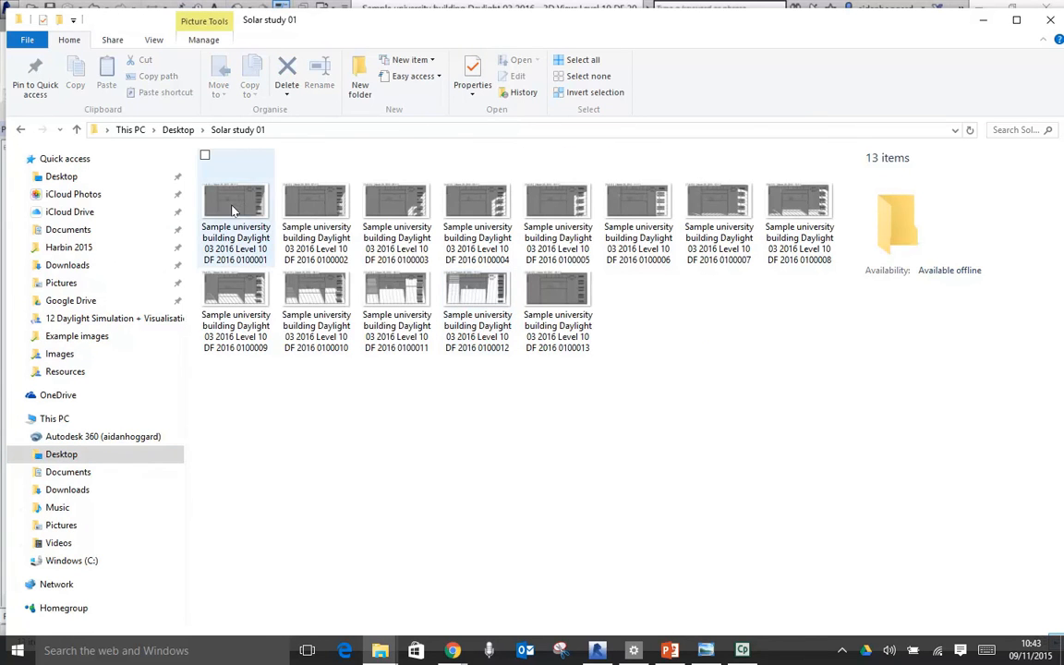
Open the first exported solar study frame in Windows Photo Viewer.
click(237, 198)
right_click(239, 206)
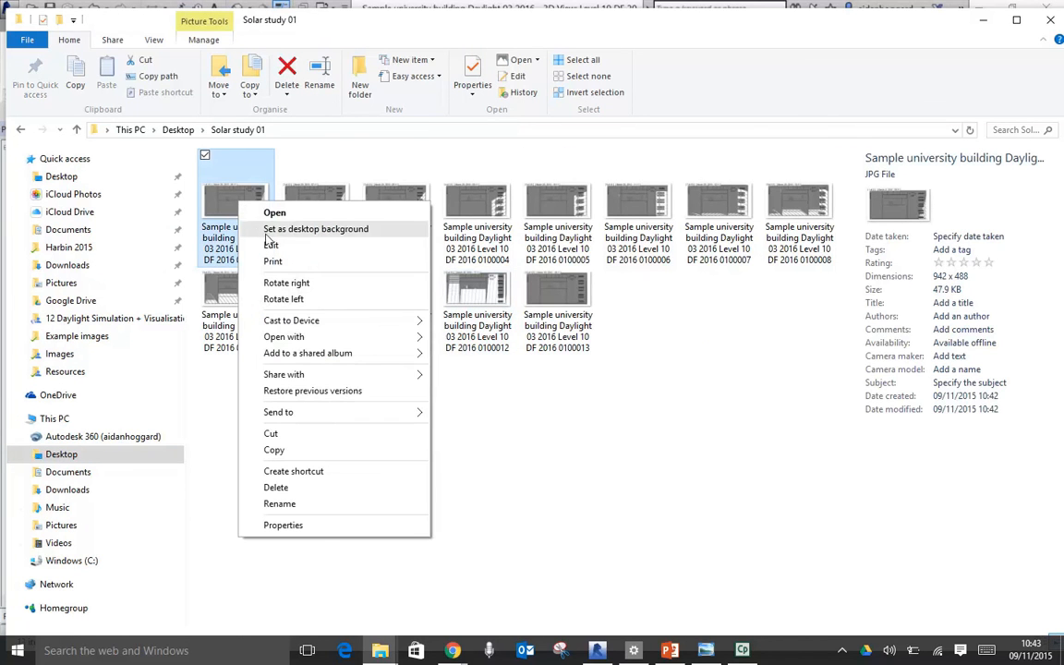
mouse_move(277, 337)
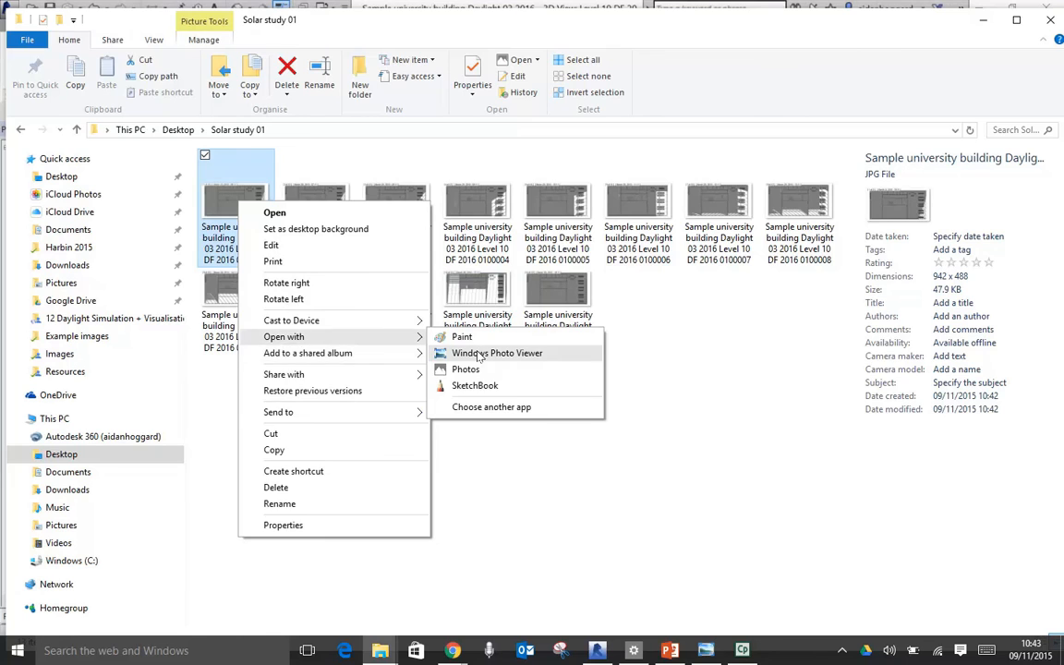
click(480, 353)
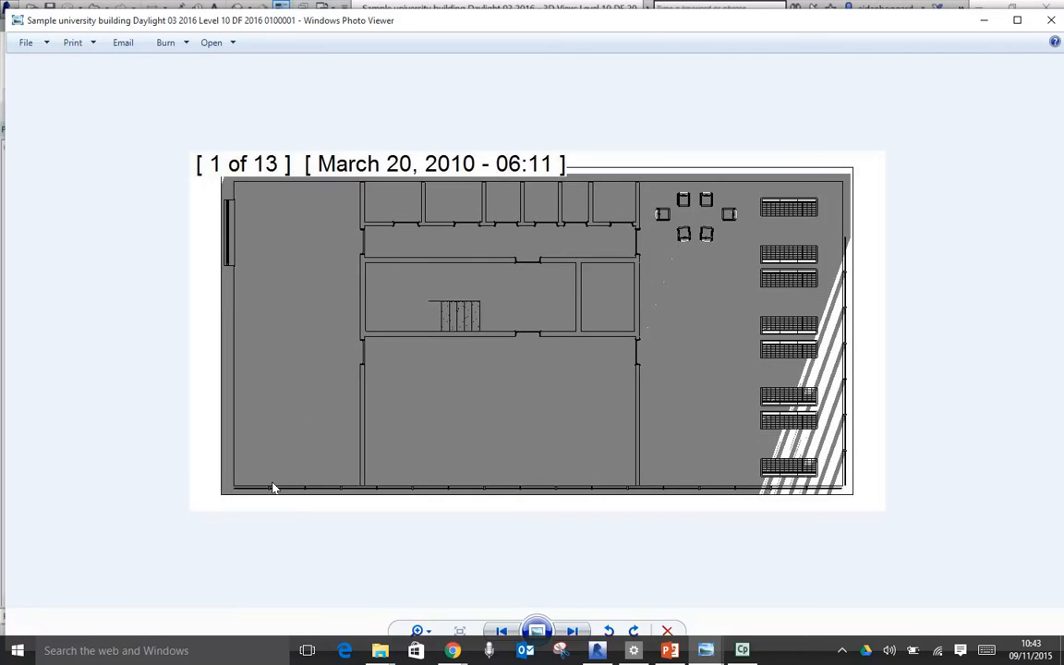
Go through the exported hourly frames in order to examine how the shadows move, and close the viewer.
key(Right)
key(Right)
key(Right)
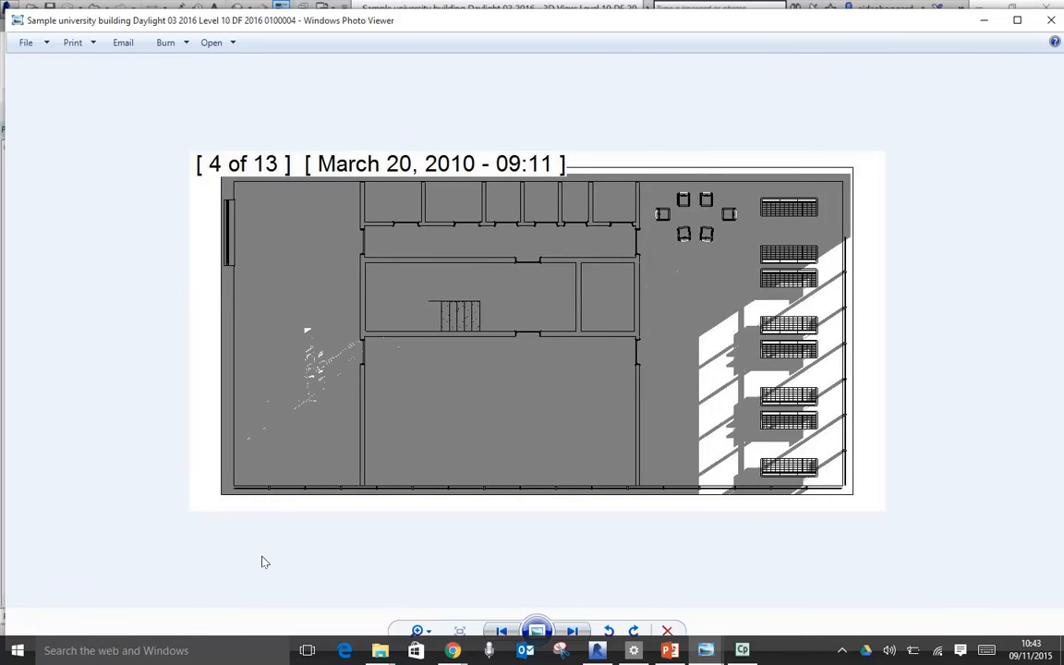
key(Right)
key(Right)
key(Right)
key(Right)
key(Right)
key(Right)
key(Right)
key(Right)
key(Right)
key(Right)
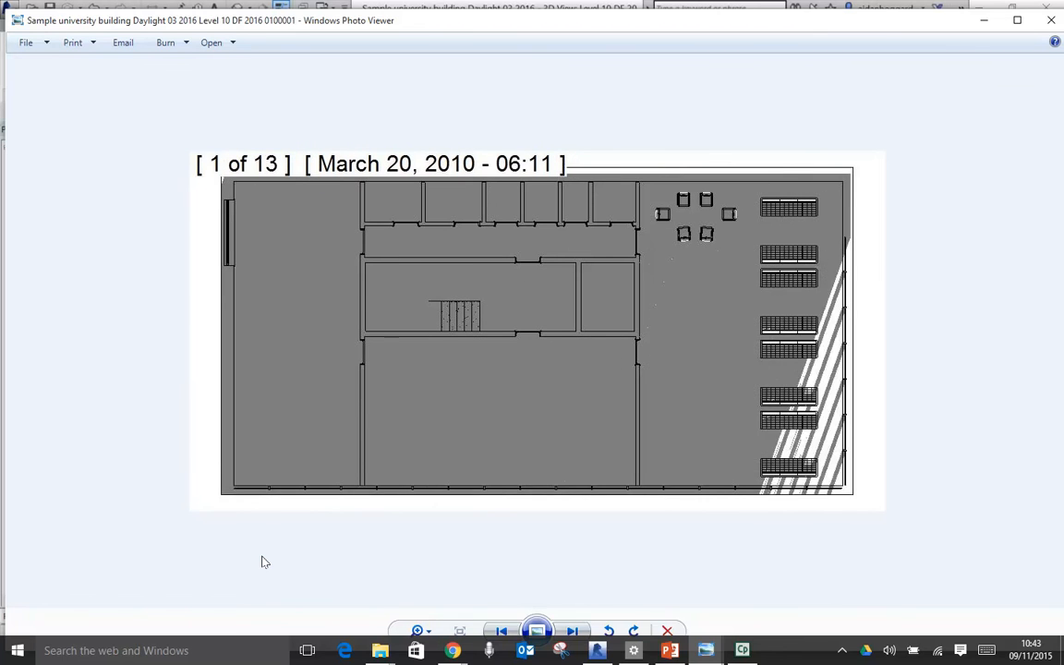
key(Right)
key(Right)
key(Right)
key(Right)
key(Right)
key(Right)
key(Right)
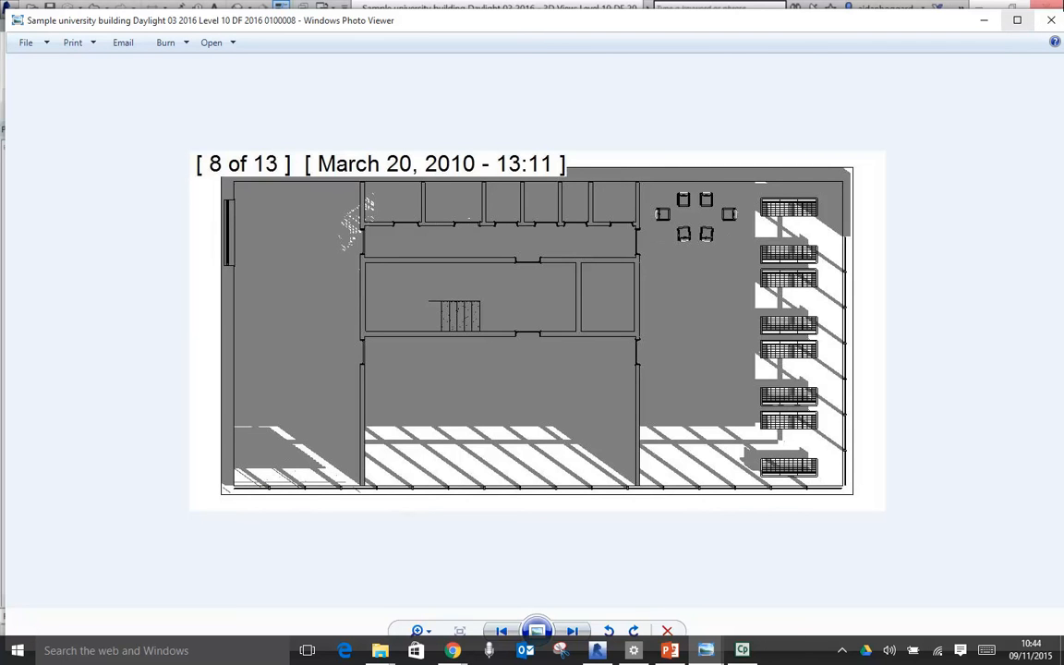
click(1050, 20)
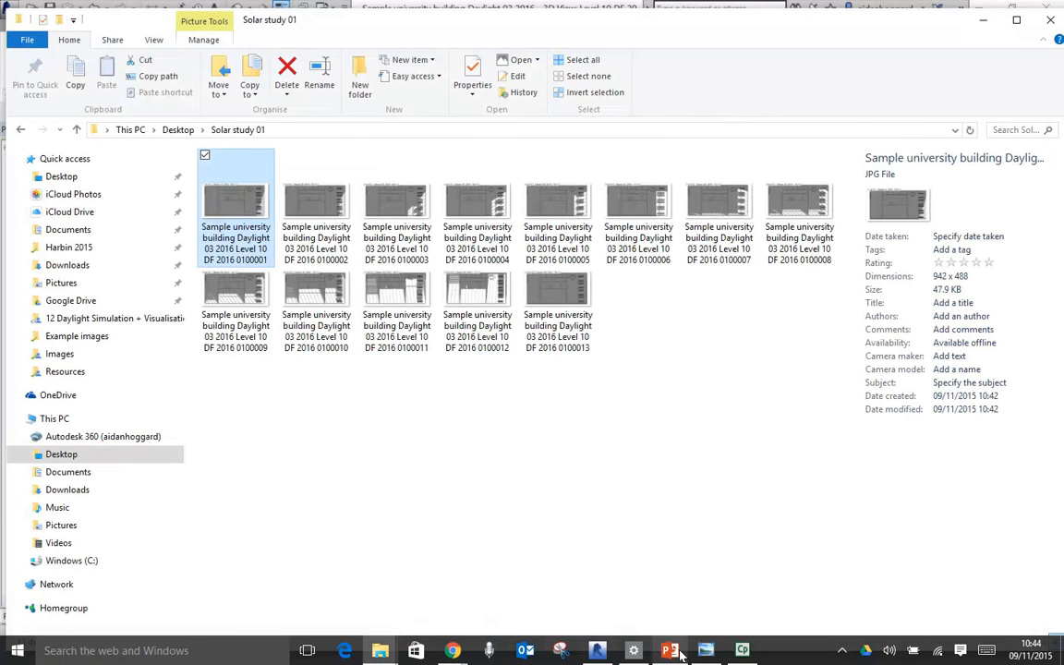
Switch back to Revit and set the view's sun settings to a Still solar study with the Spring Equinox preset.
click(596, 647)
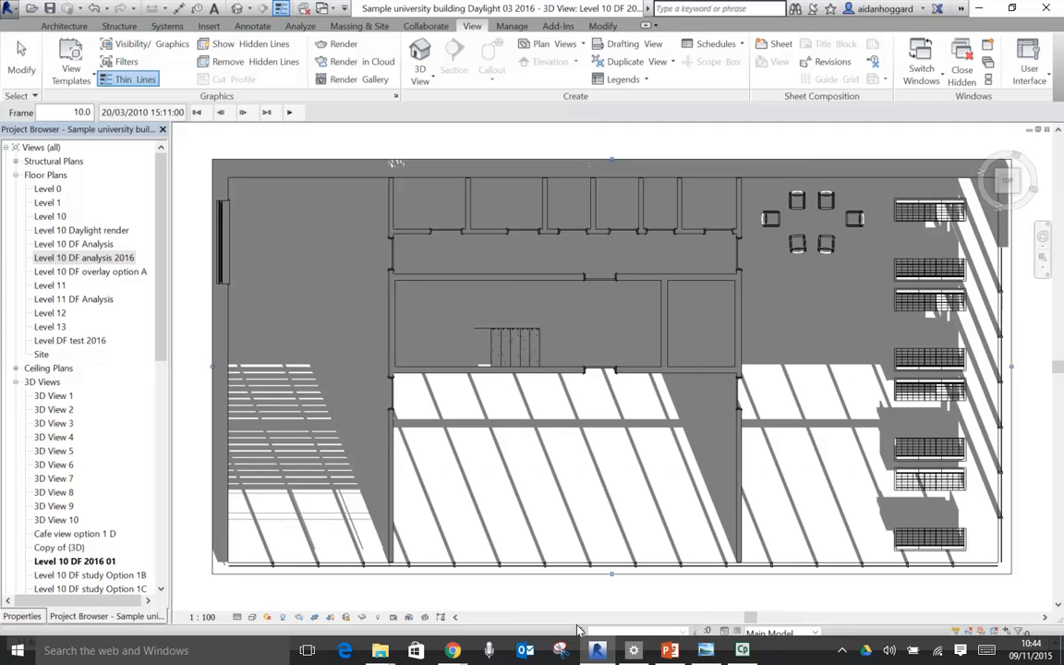
click(269, 617)
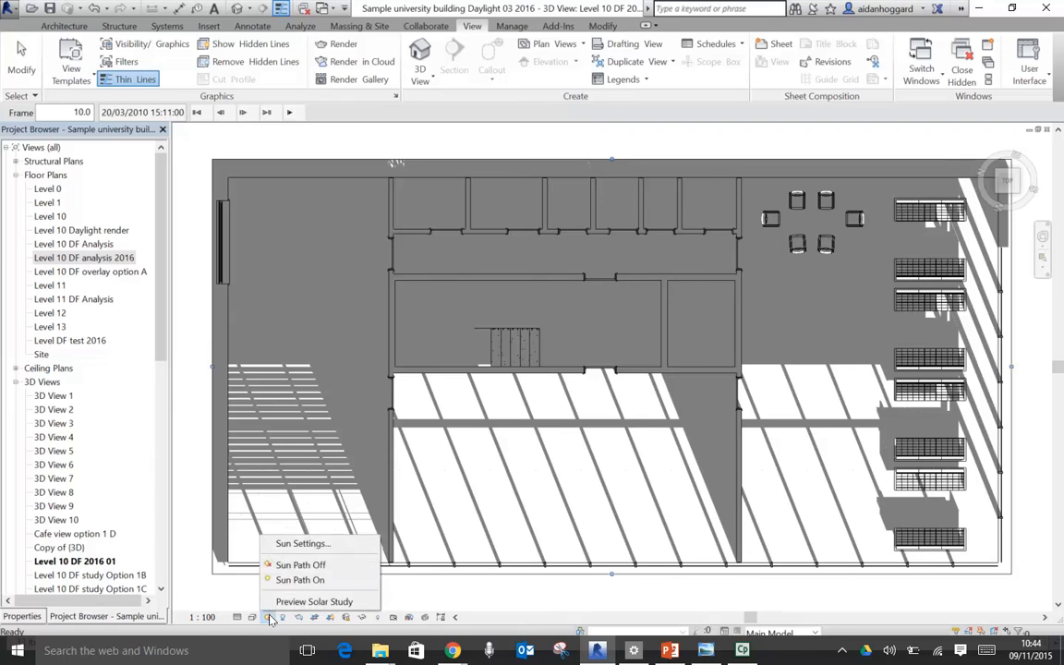
click(292, 545)
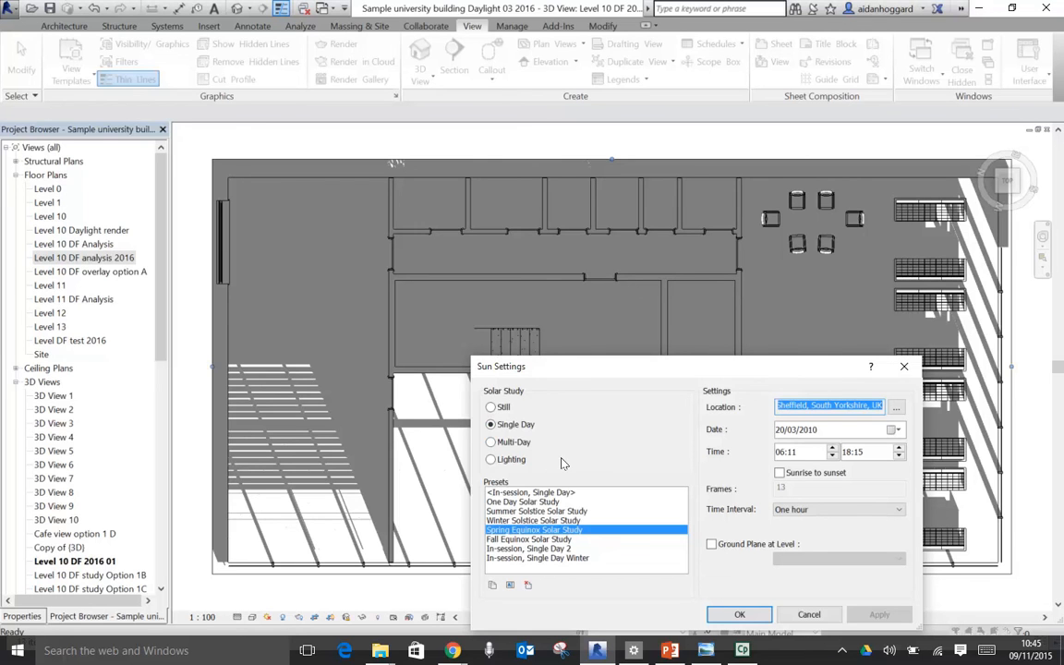
click(491, 408)
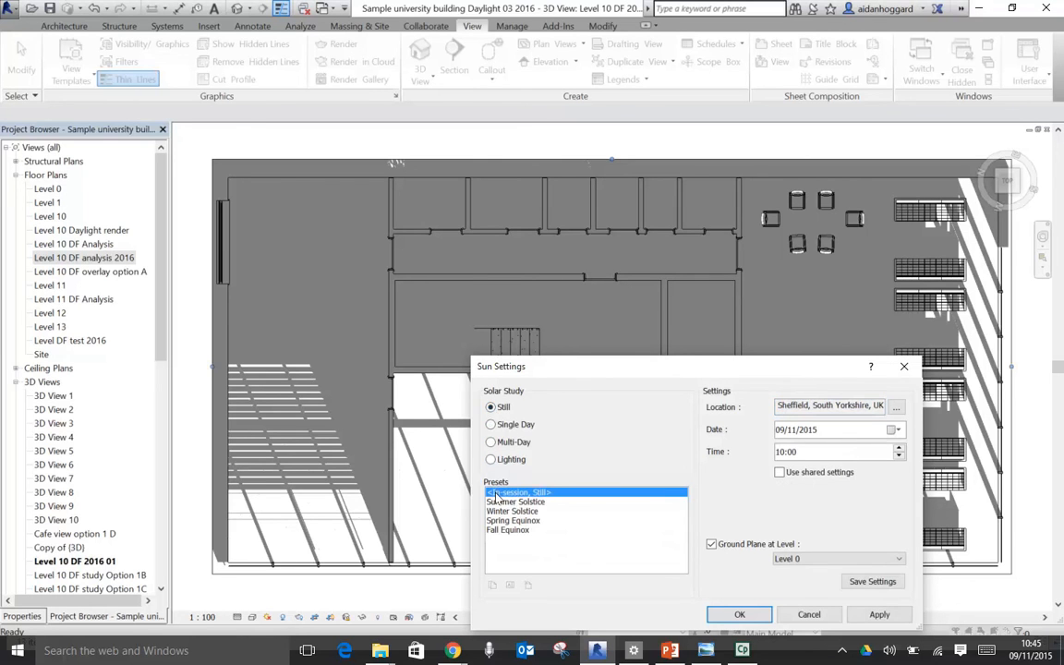
click(508, 521)
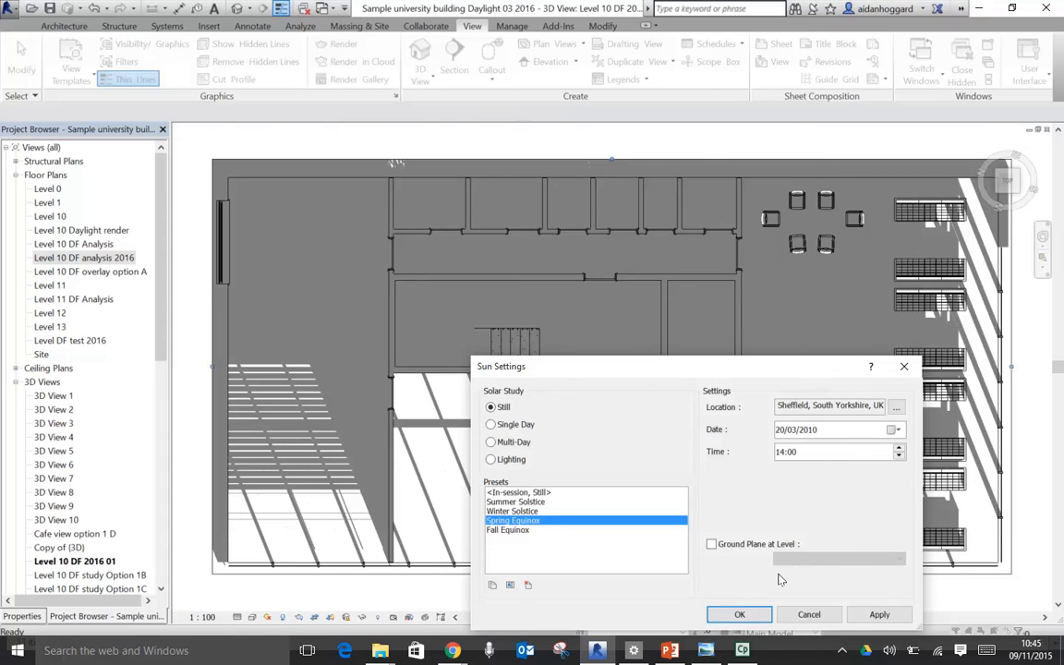
click(739, 614)
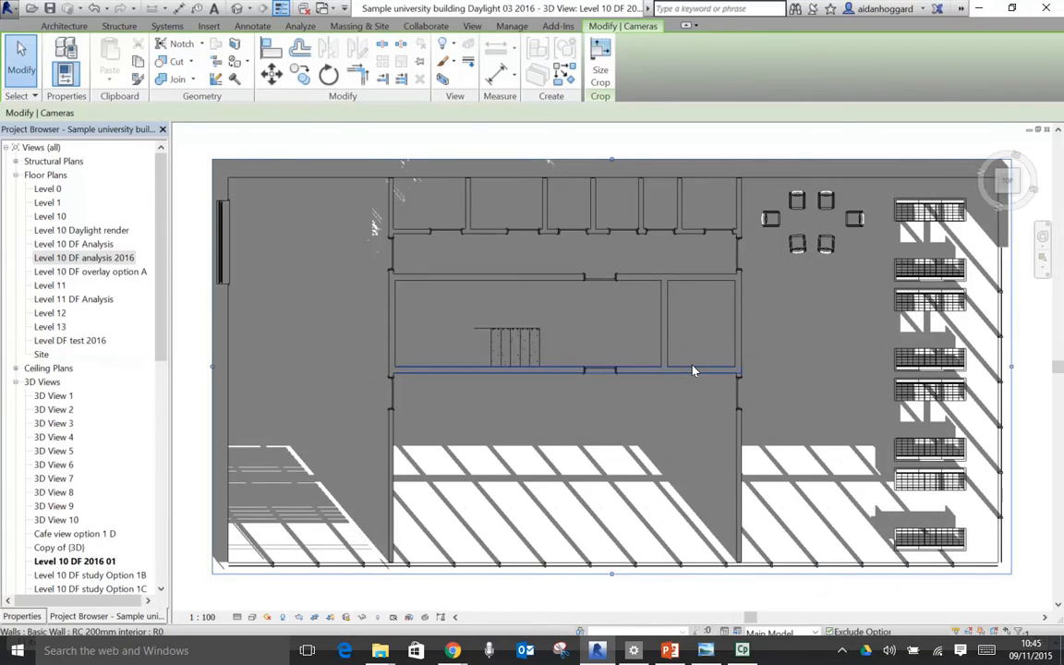
Start Render in Cloud for the current view and continue past the welcome message to the render settings.
click(476, 29)
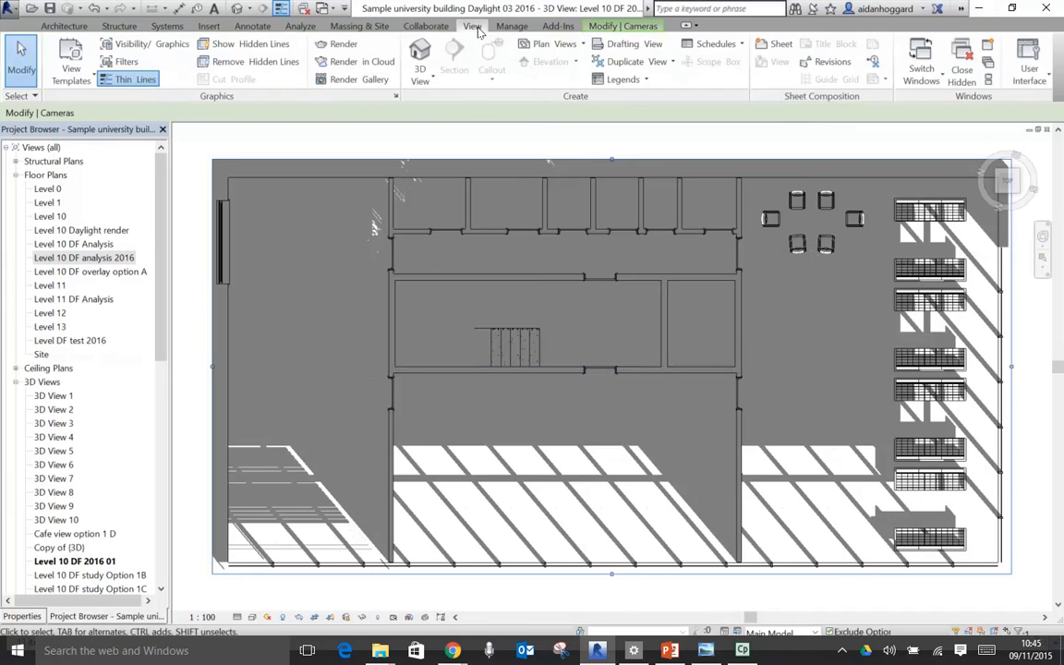
click(369, 62)
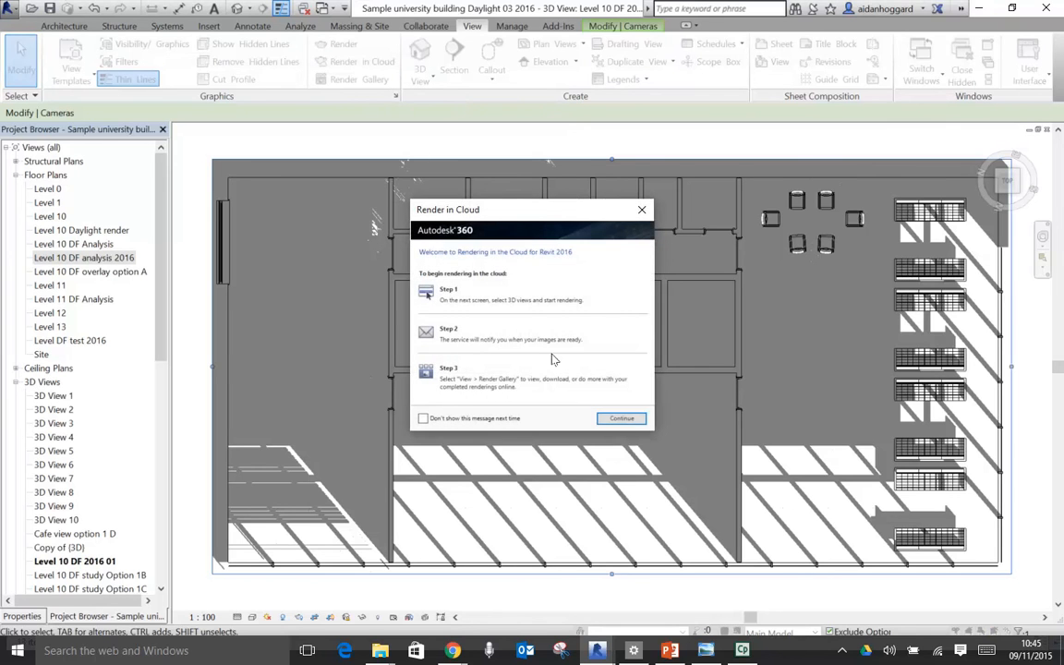
click(613, 419)
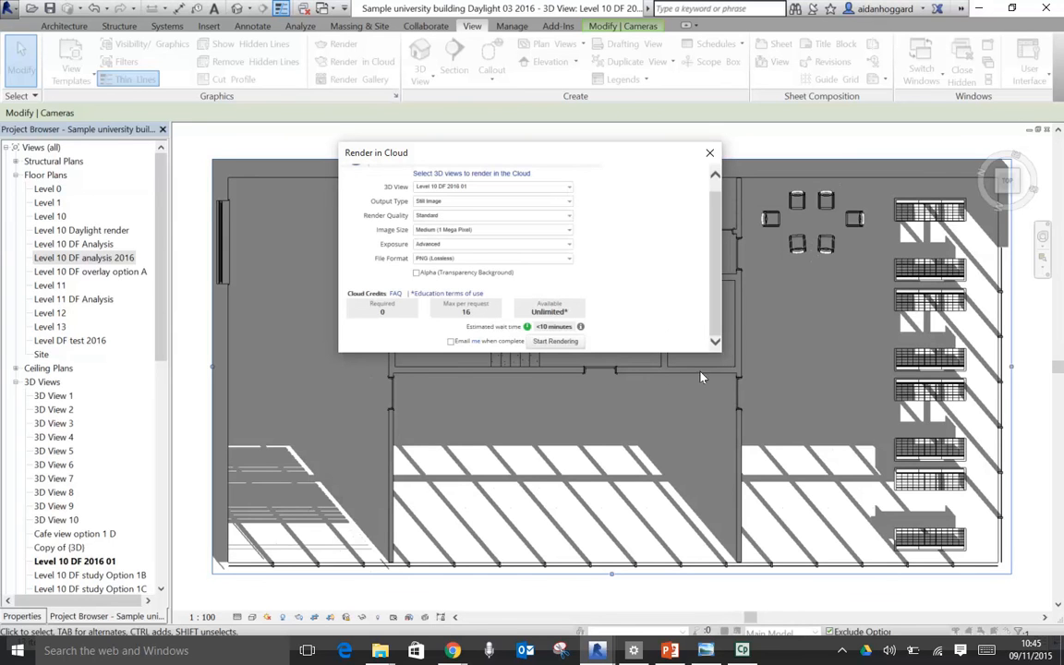
Look through the list of 3D views available for cloud rendering and leave the selection as it is.
click(570, 192)
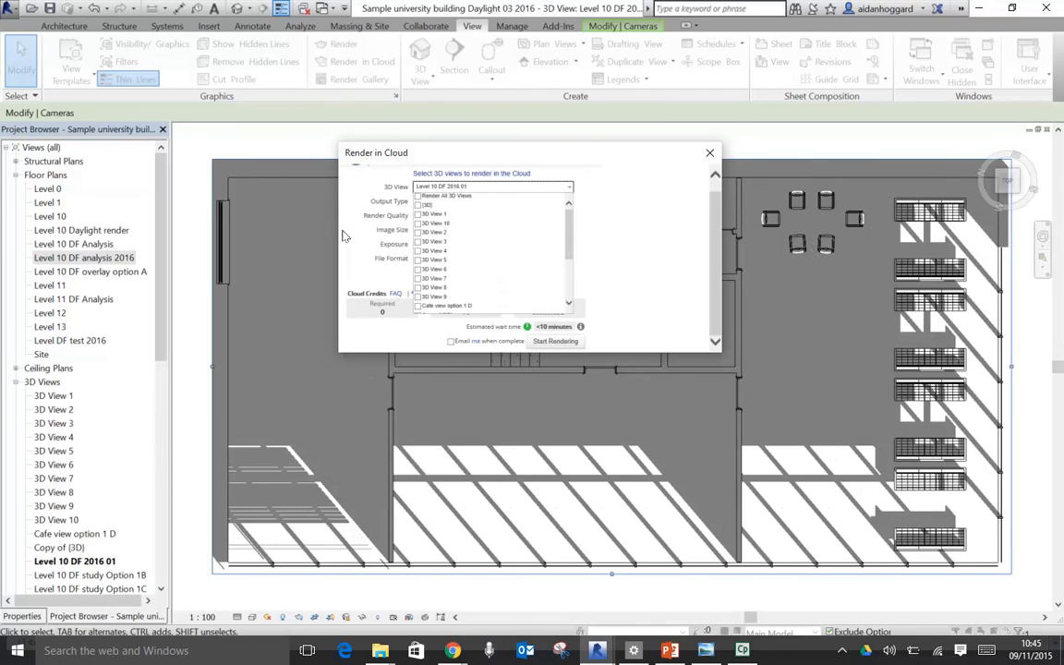
click(351, 263)
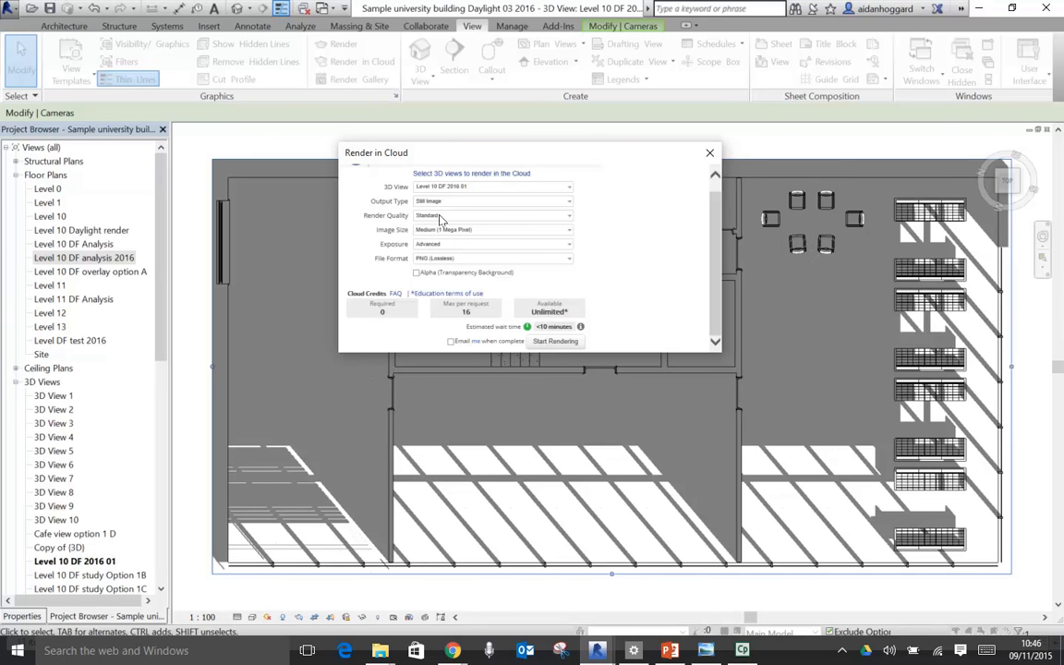
click(569, 187)
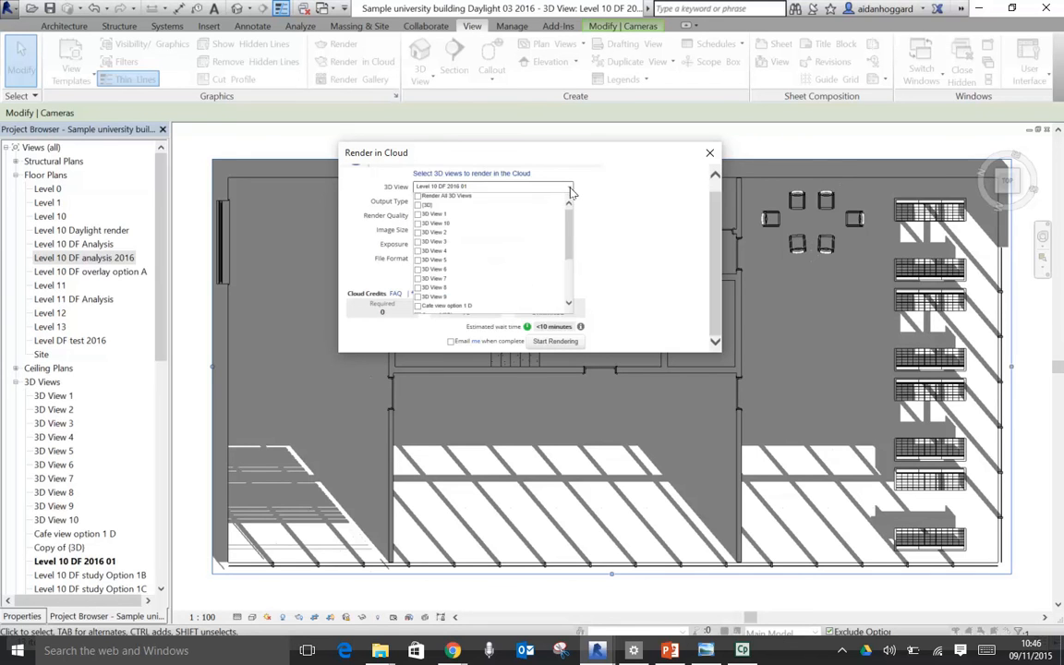
mouse_move(567, 213)
mouse_down()
mouse_move(567, 286)
mouse_move(570, 208)
mouse_up()
click(343, 312)
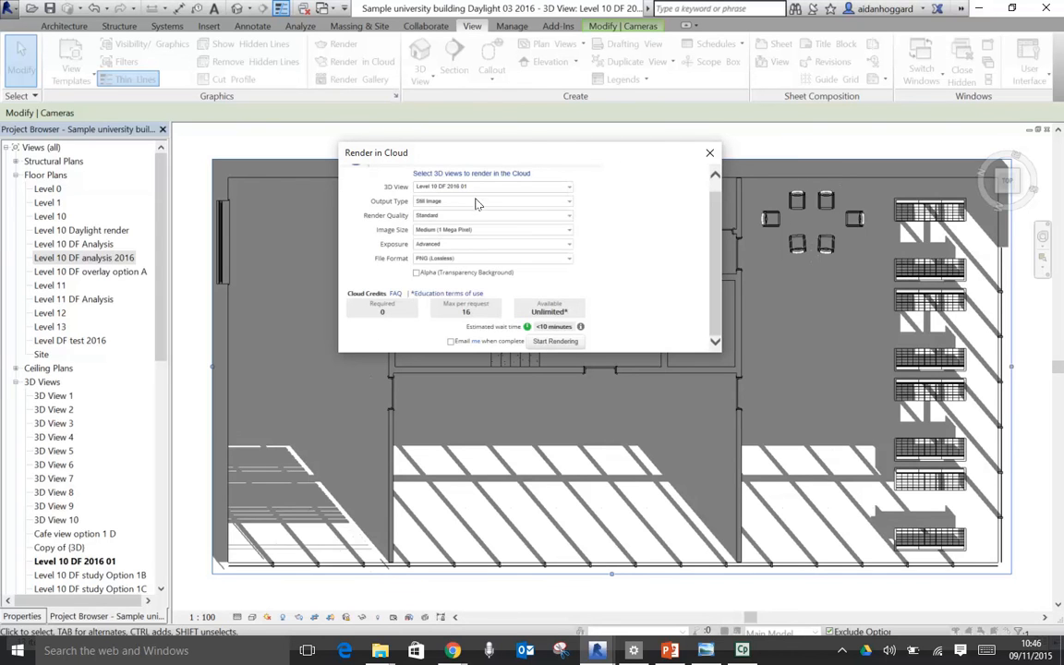
Set the cloud render's output type to Illuminance and its image size to Large (2.25 Mega Pixel).
click(443, 201)
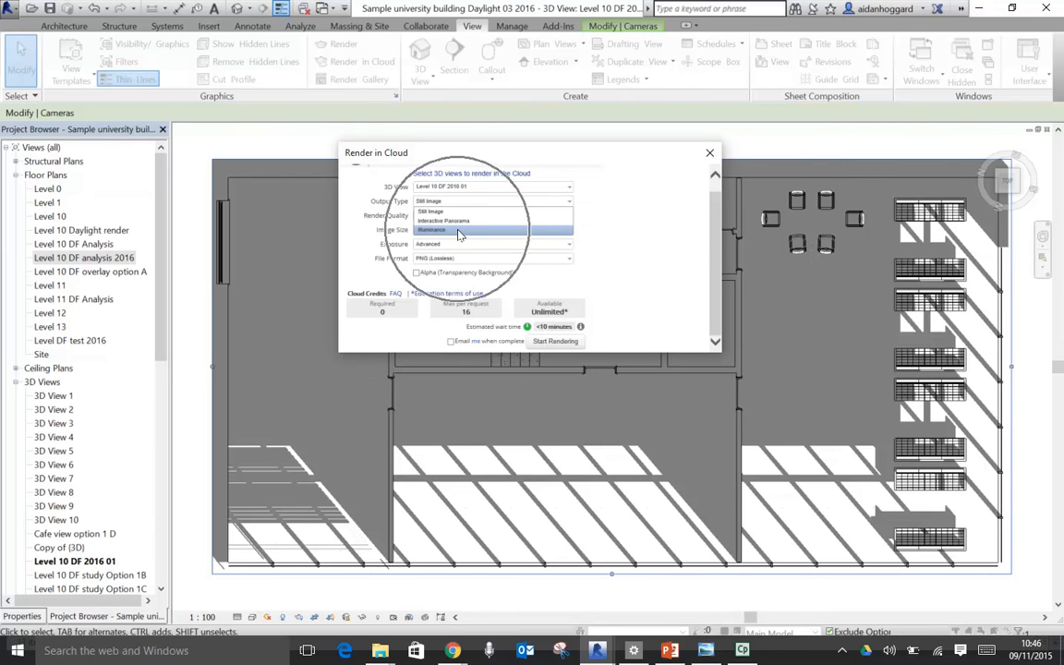
click(459, 233)
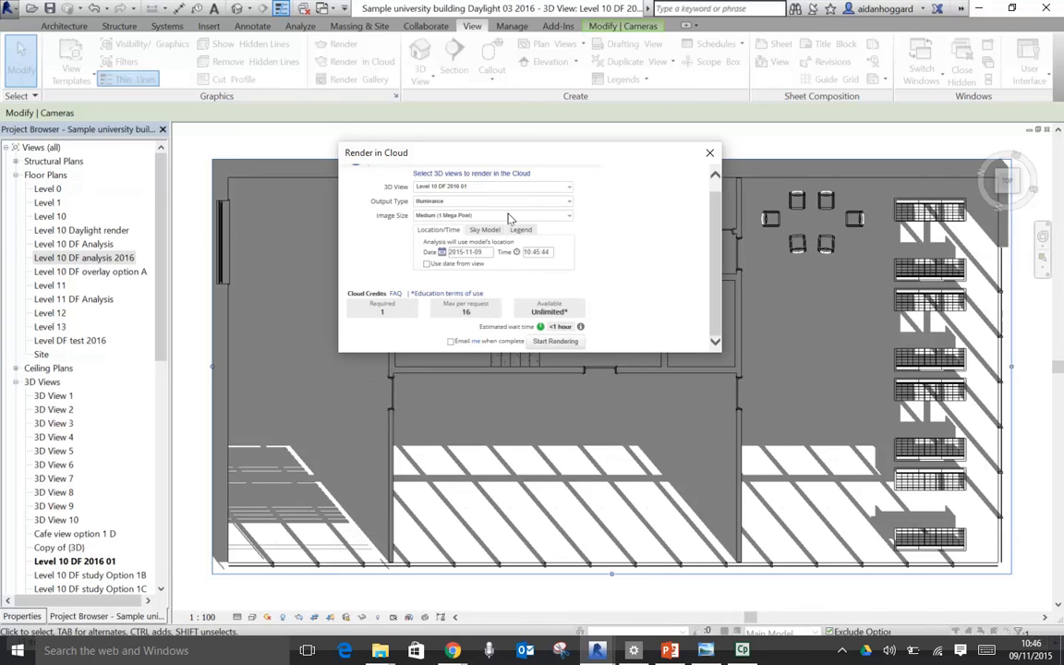
click(498, 215)
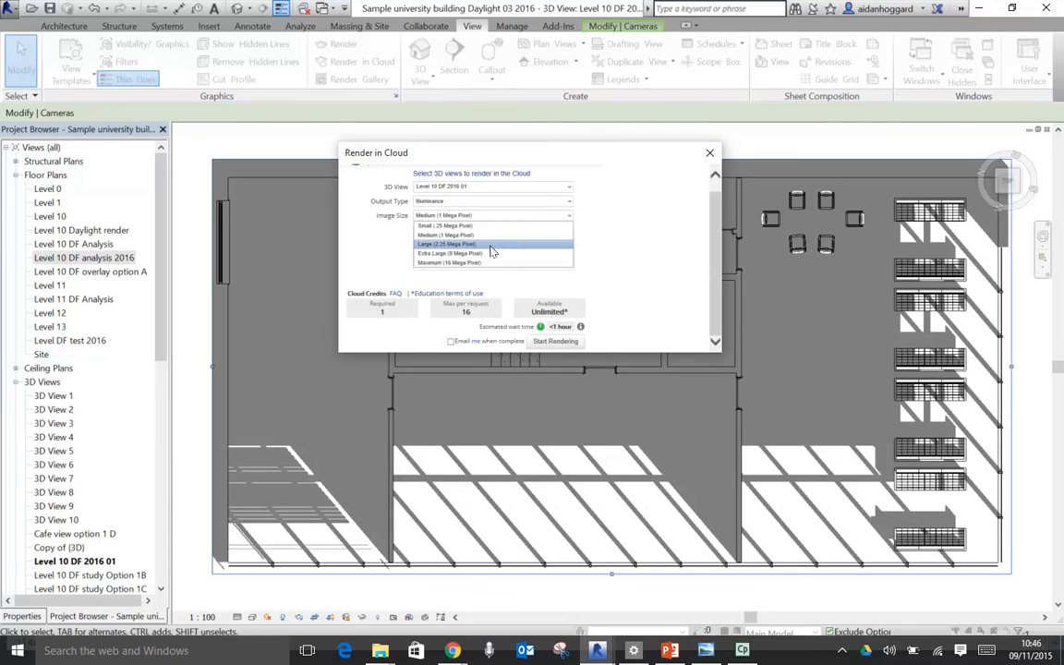
click(491, 245)
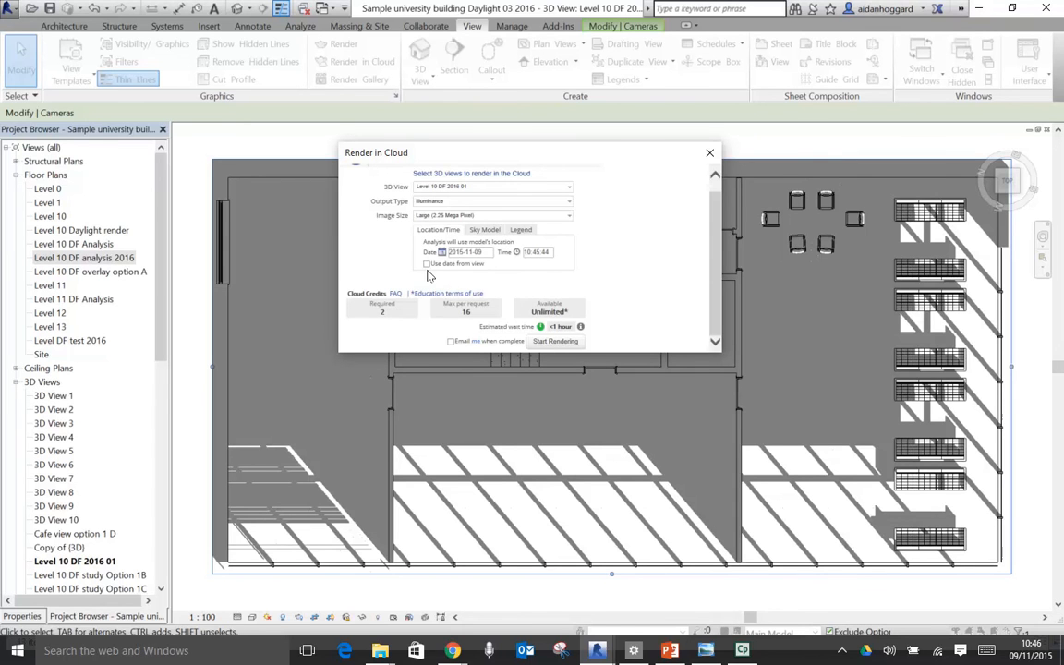
key(ctrl)
key(ctrl)
key(ctrl)
key(ctrl)
key(ctrl)
key(ctrl)
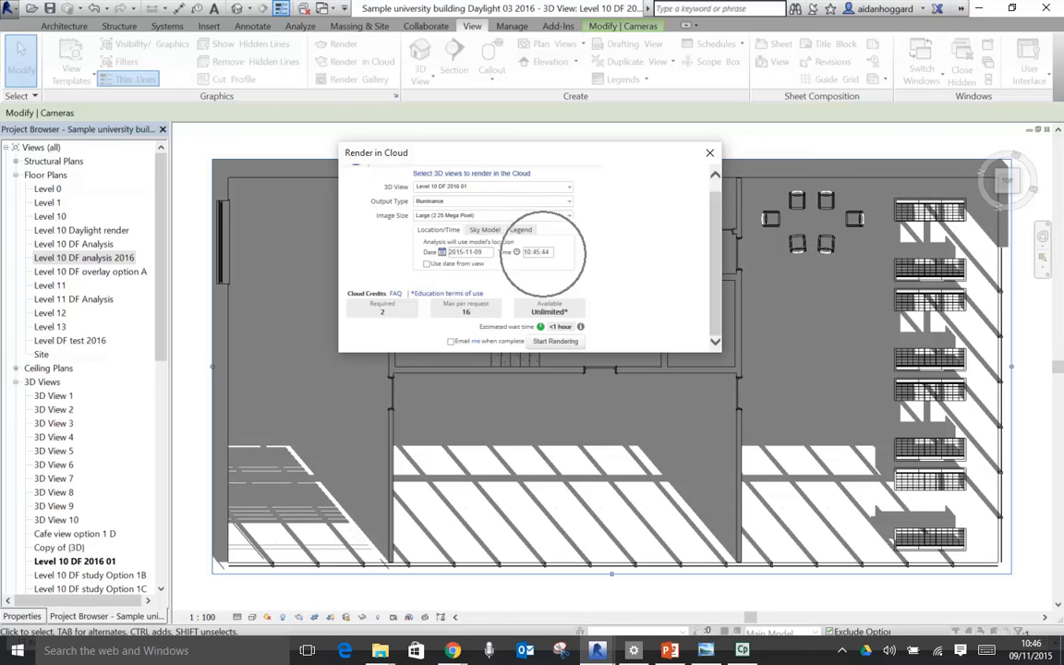
Have the illuminance analysis use the date from the view and set its sky model to Daylight Factor Sky.
click(426, 265)
click(485, 230)
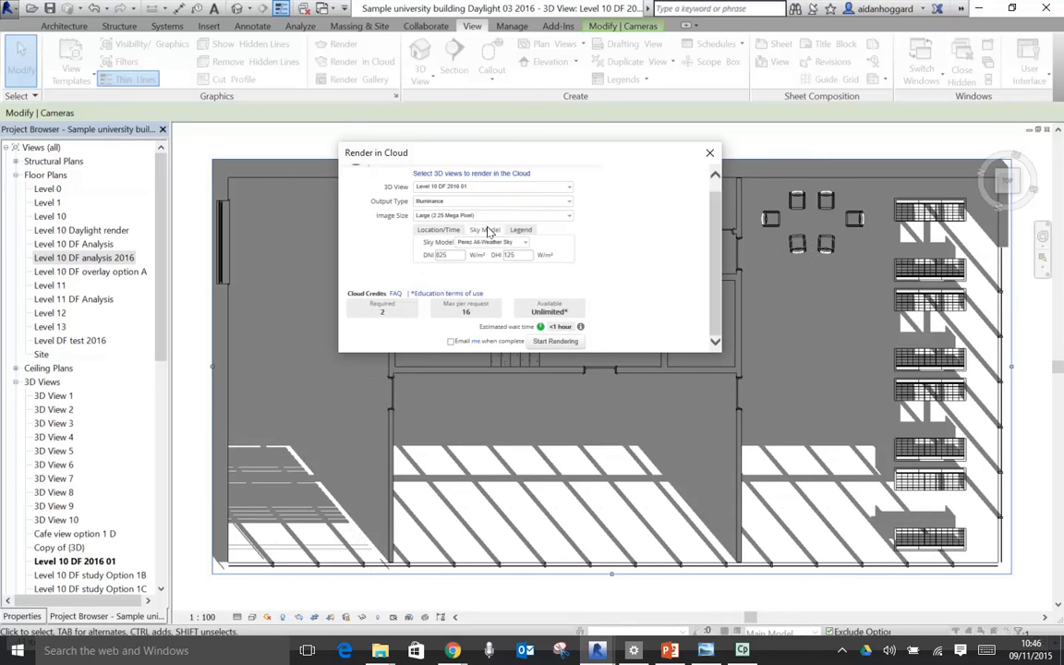
click(503, 242)
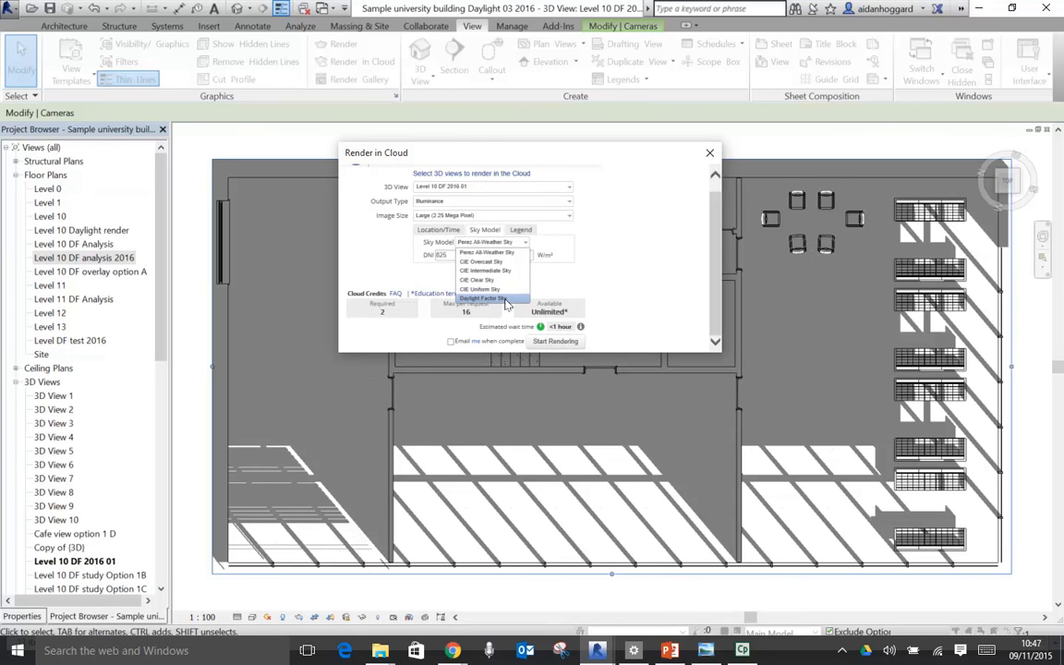
click(505, 299)
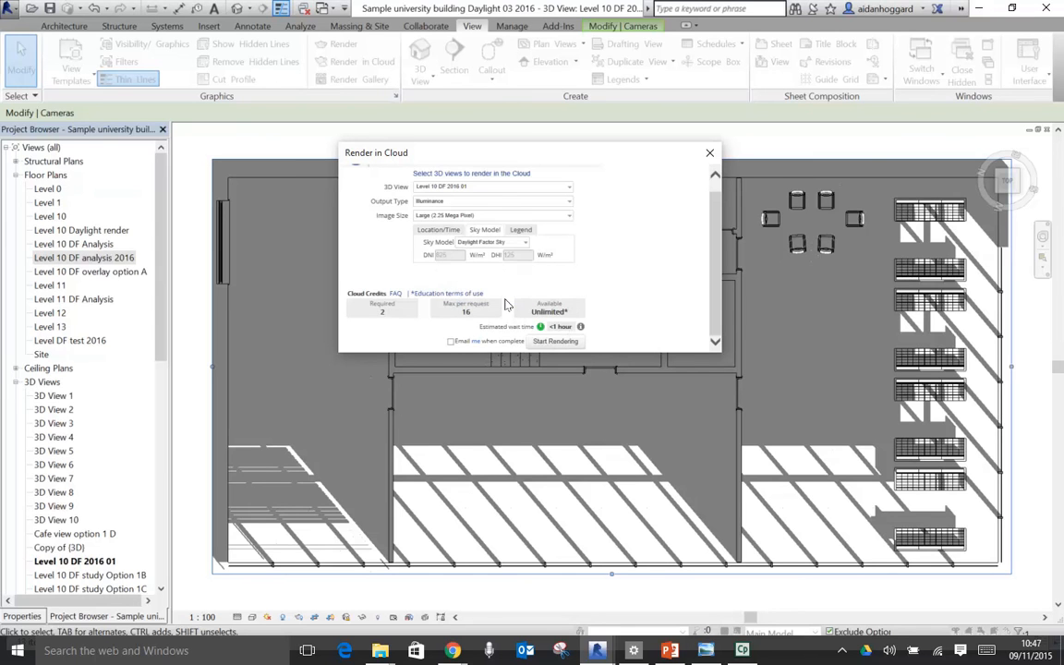
Set the maximum value of the illuminance render's legend to 20.
click(520, 230)
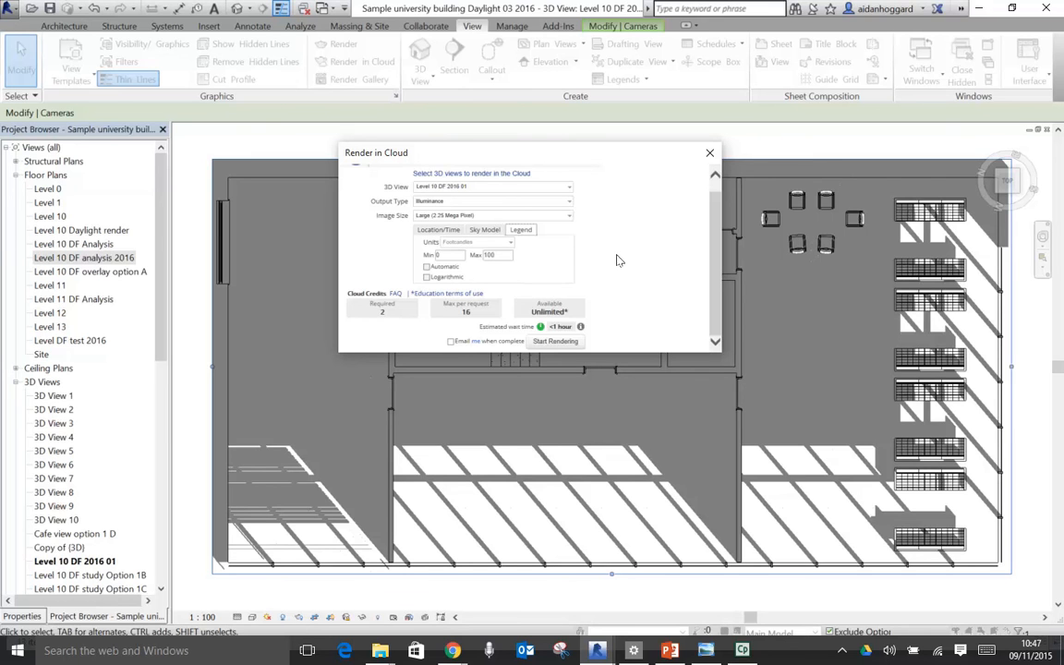
click(503, 256)
double_click(499, 255)
text(20)
Start the illuminance cloud rendering, accept the missing render appearance image, and let the upload continue in the background.
click(554, 342)
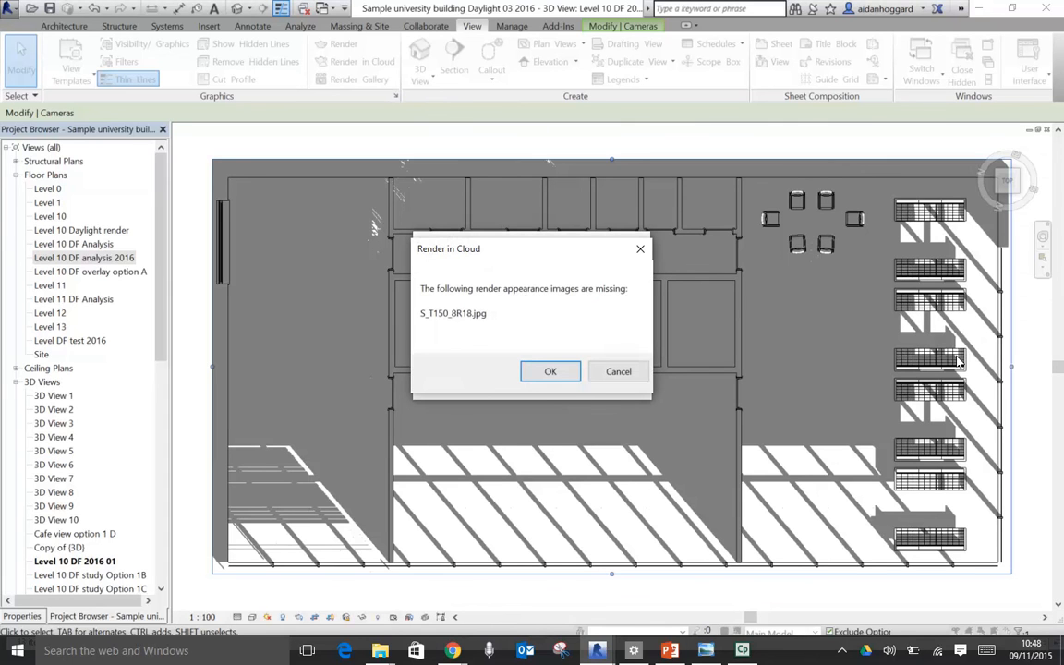
click(565, 371)
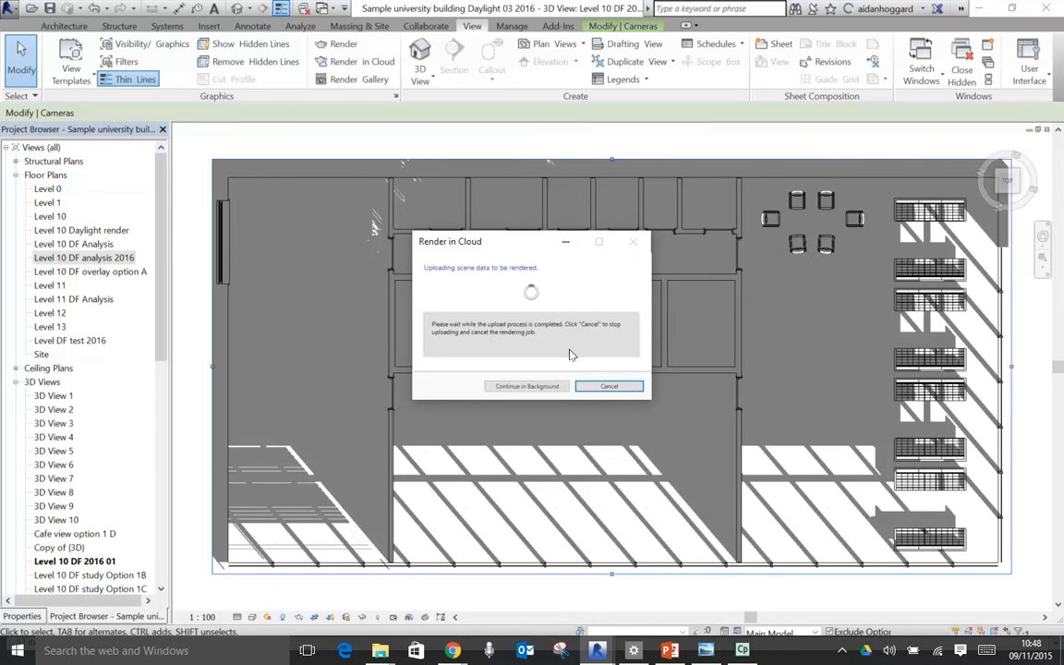
click(552, 387)
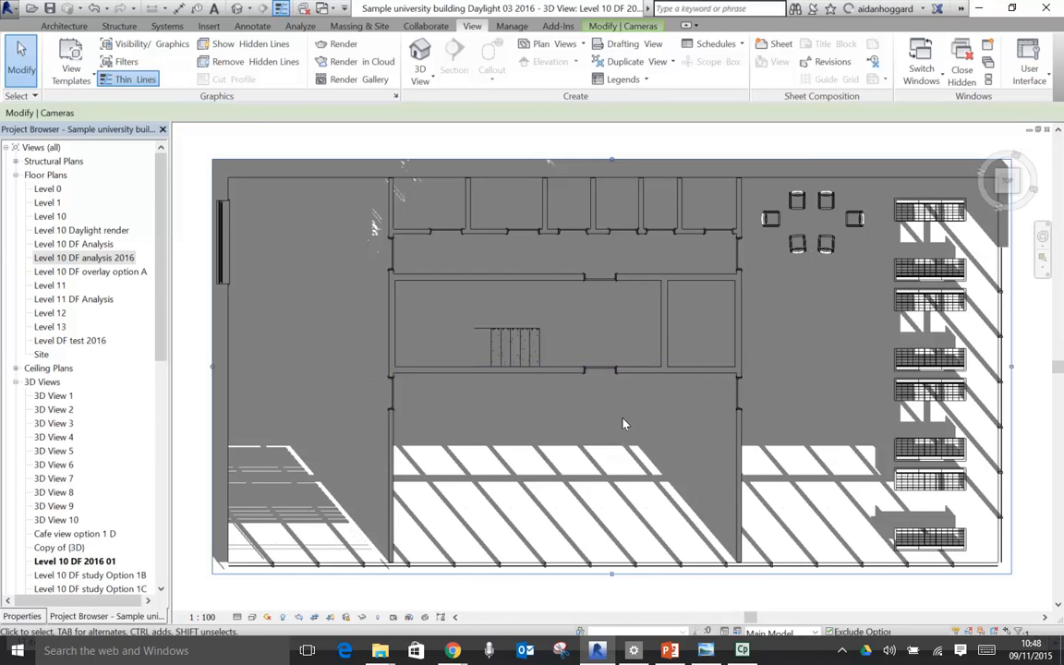
Look at the renders on sheet A102 - Level 10 Daylight analysis and close the sheet.
drag(160, 325, 145, 553)
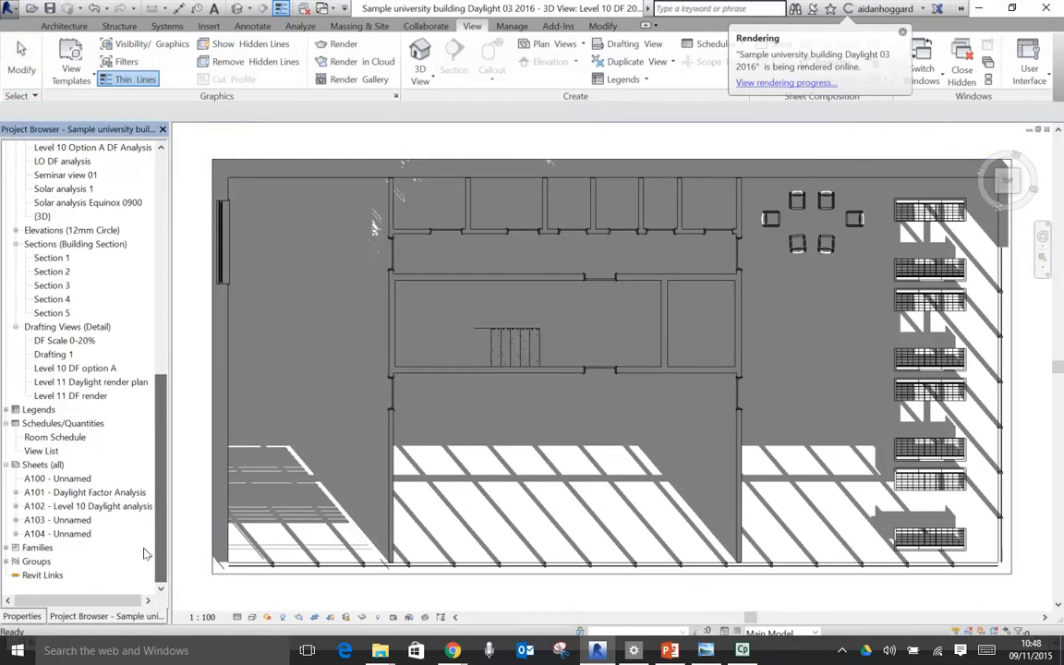
click(102, 508)
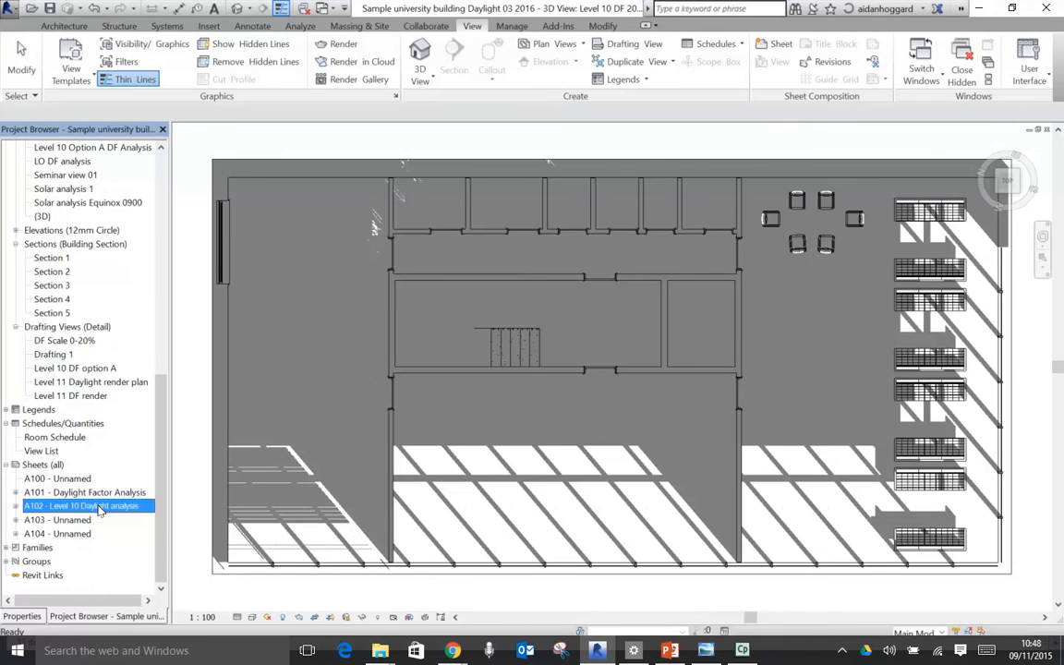
double_click(102, 508)
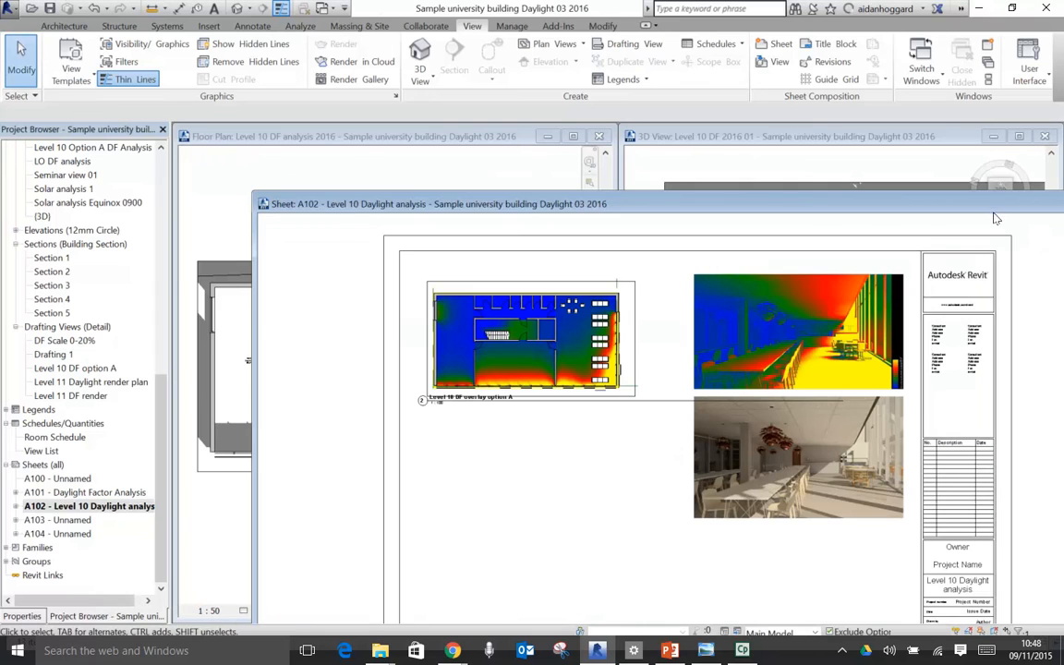
drag(1010, 202, 774, 217)
click(903, 220)
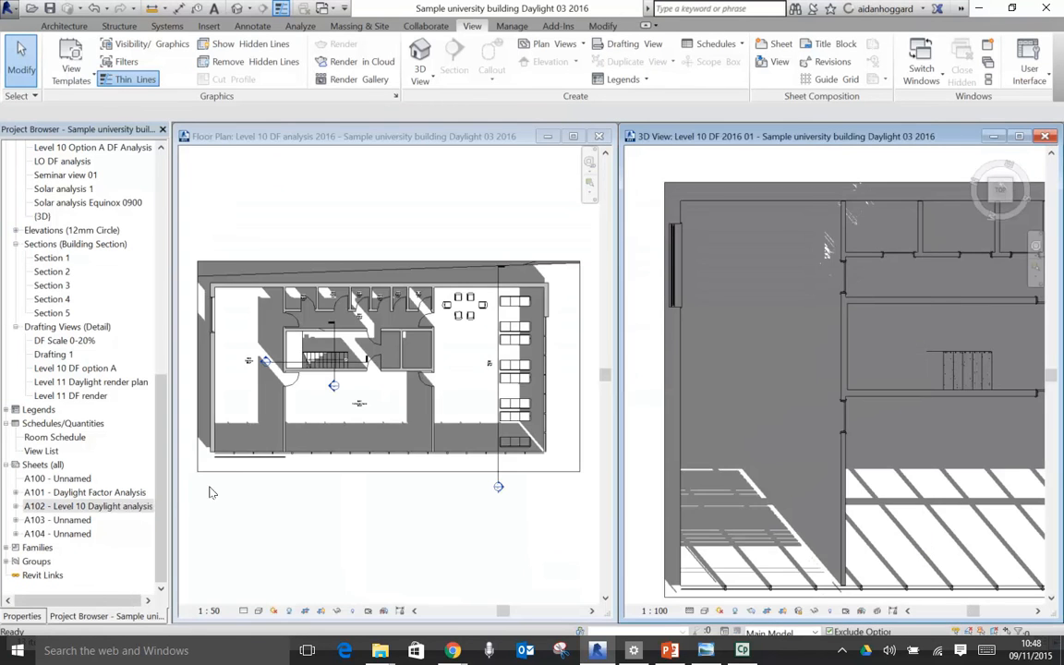
Open sheet A101 - Daylight Factor Analysis, examine the Level 10 Daylight render plan up close, and close the sheet.
double_click(136, 492)
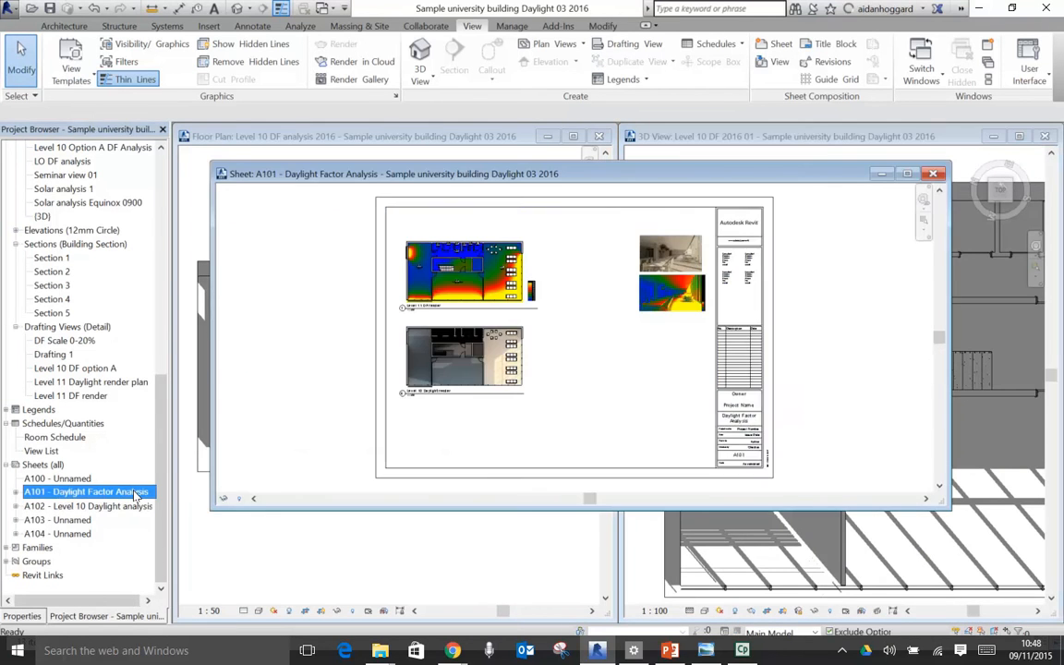
click(906, 174)
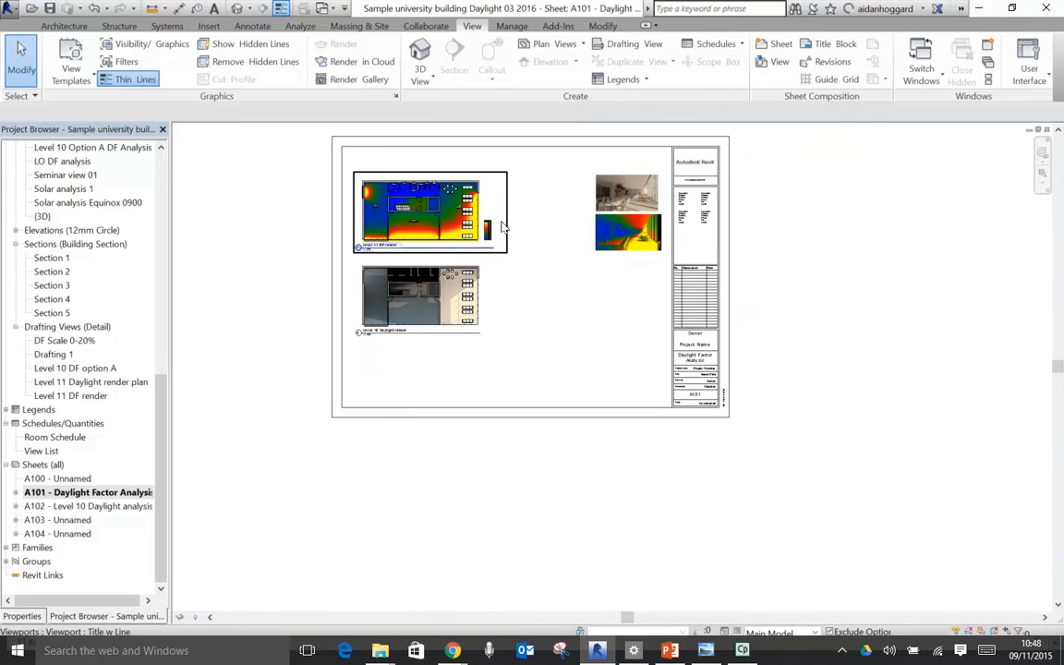
key(z)
key(r)
drag(348, 251, 475, 336)
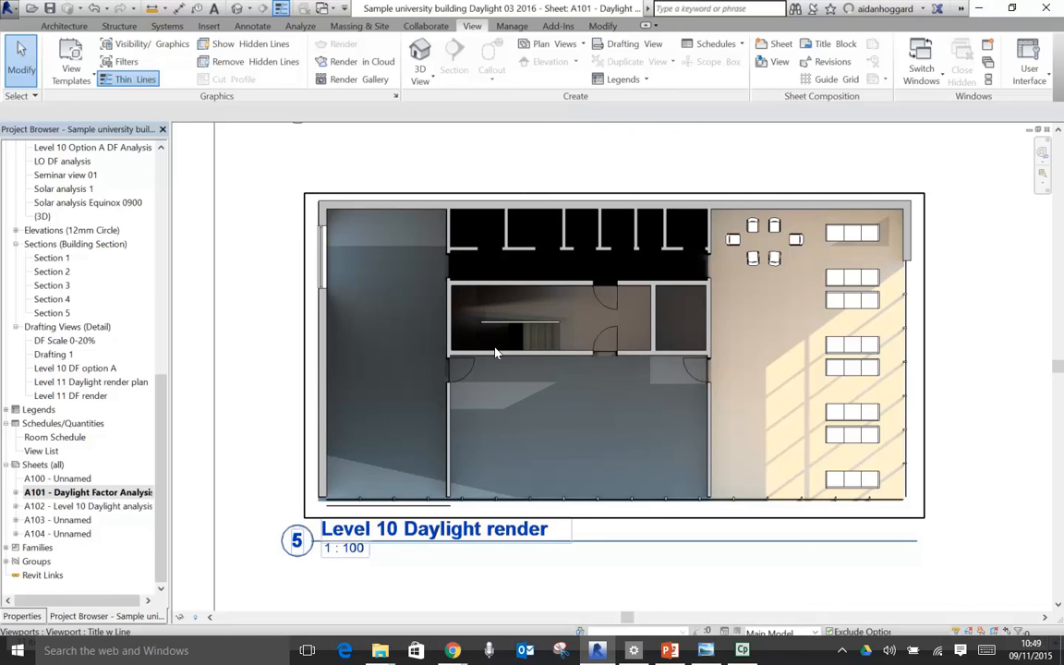
double_click(878, 171)
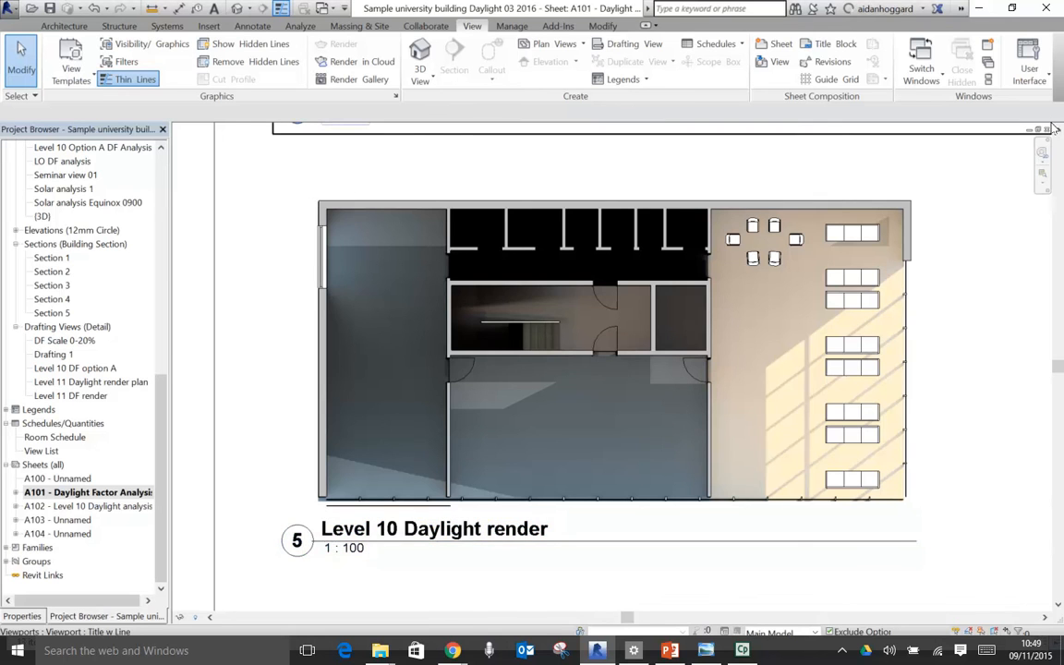
click(1047, 130)
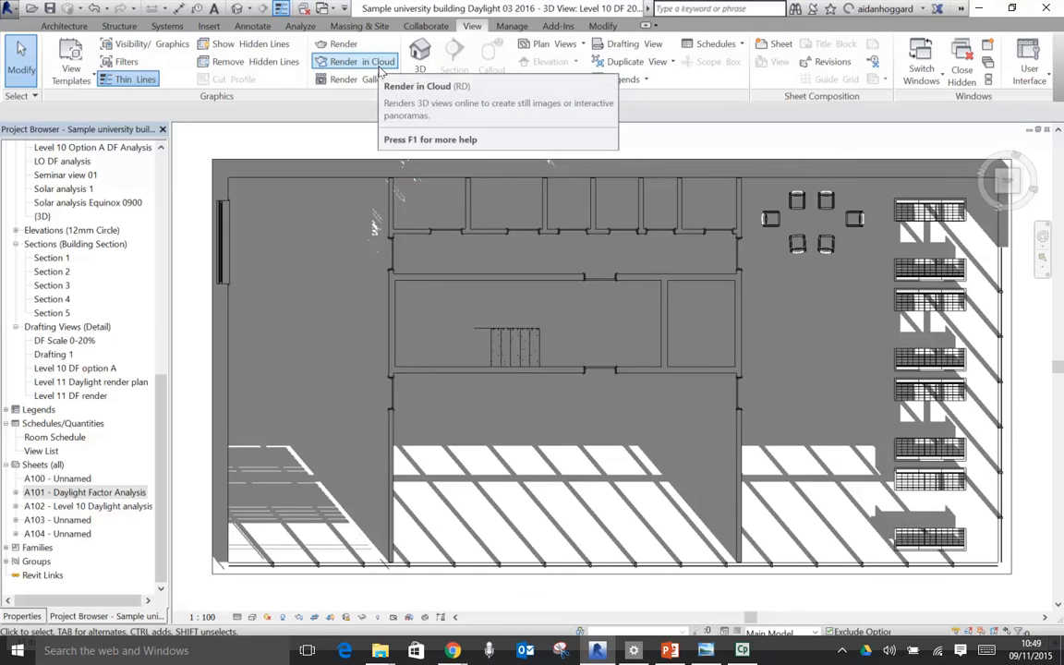
Start another Render in Cloud job for the Level 10 DF 2016 01 view with Still Image as the output type.
click(378, 69)
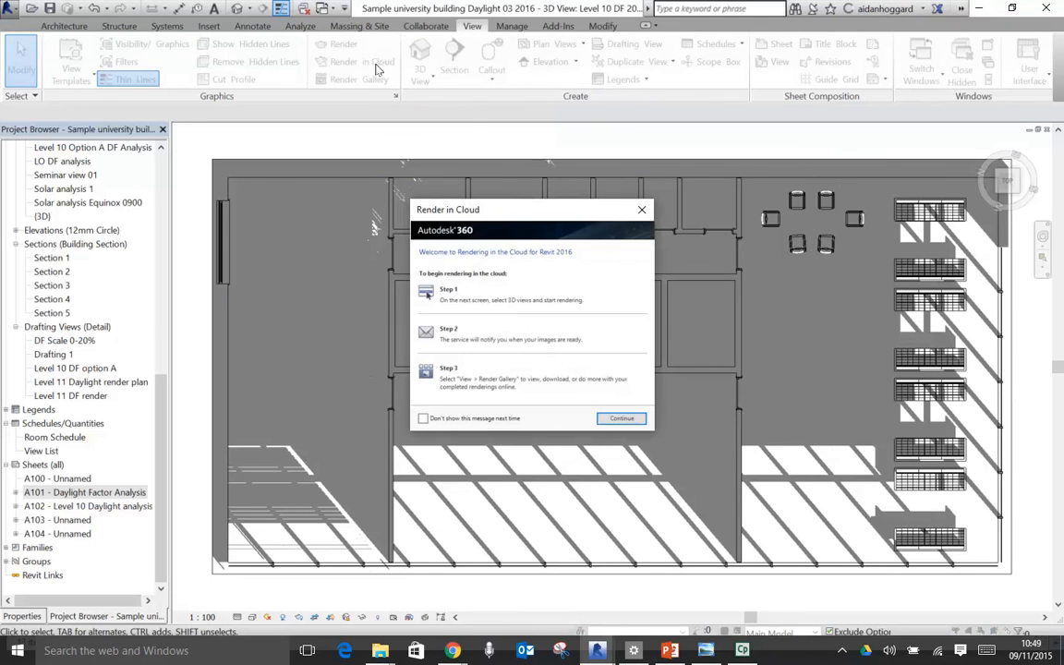
click(618, 419)
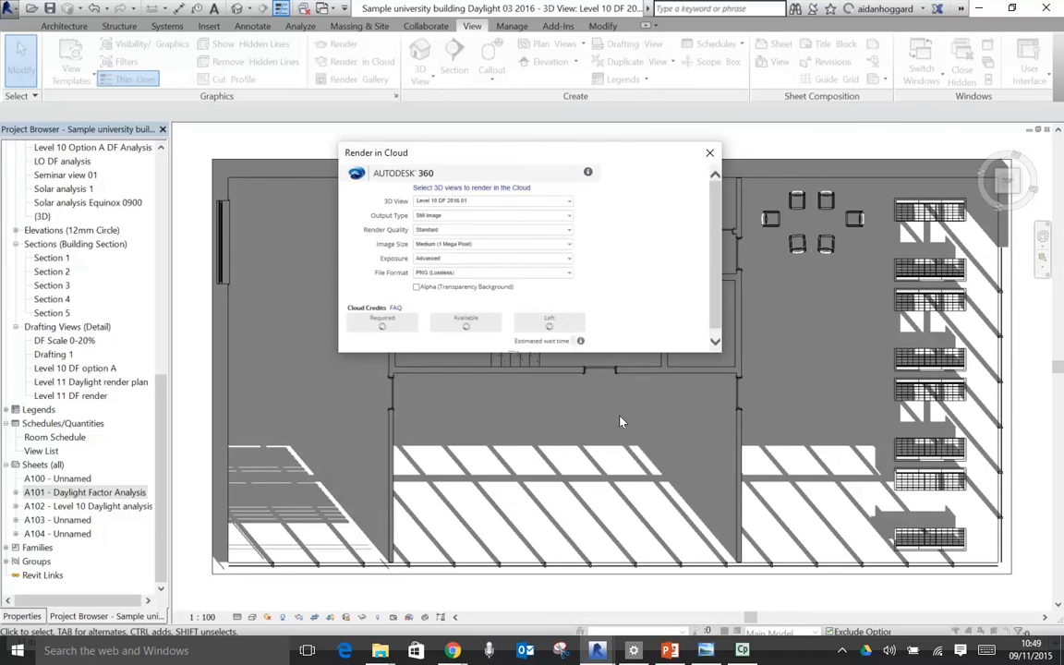
scroll(515, 242, down, 1)
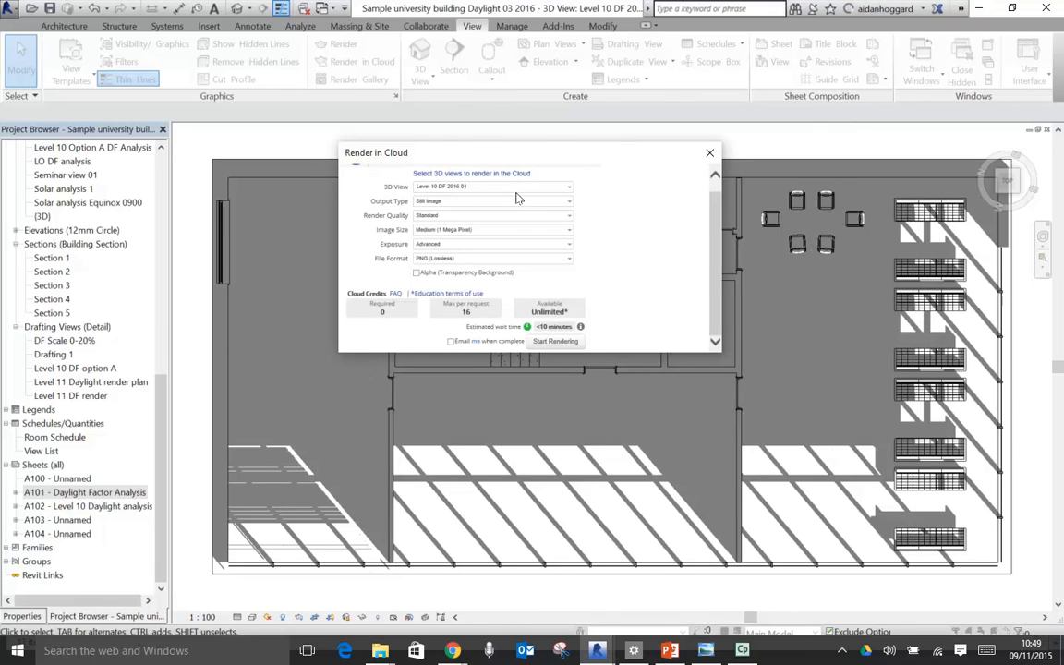
click(510, 202)
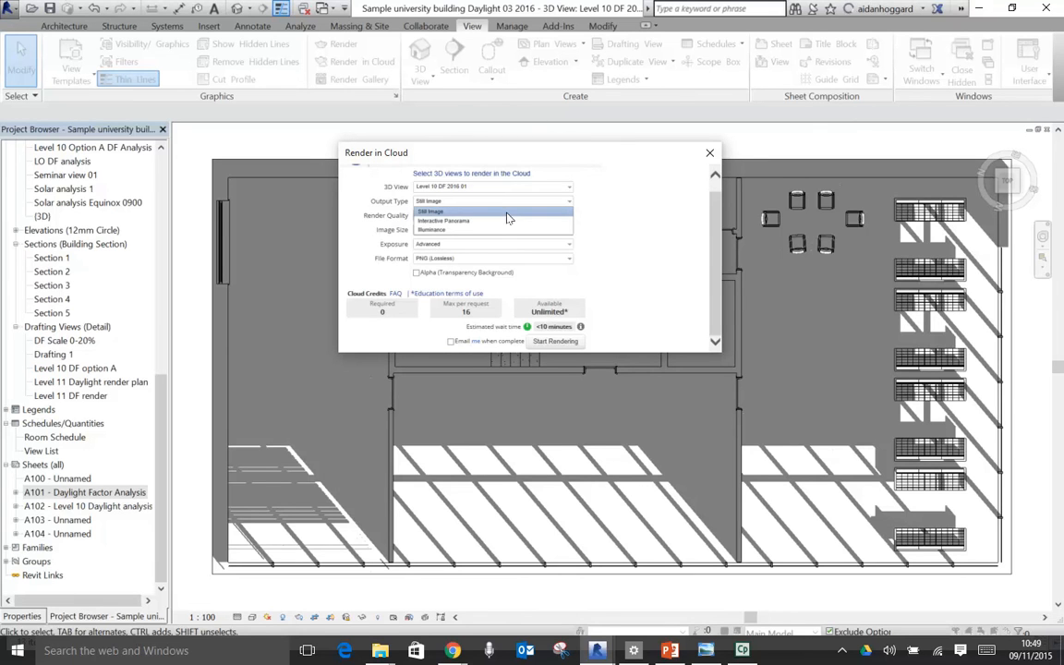
click(506, 213)
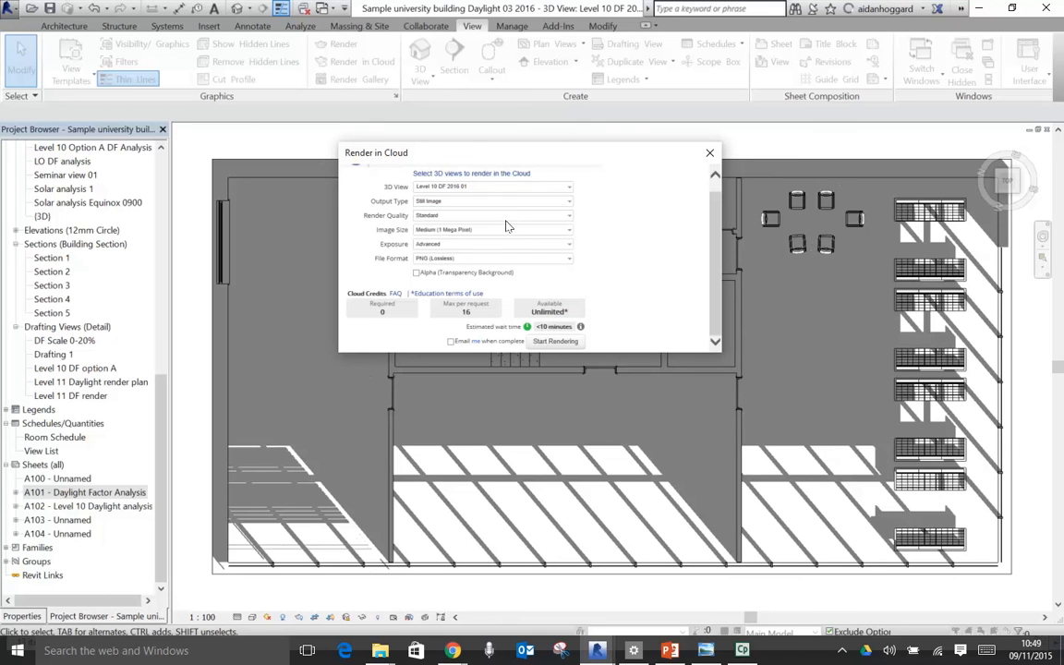
Set the still image's size to Large (2.25 Mega Pixel) and keep its exposure on Advanced.
click(448, 229)
click(482, 257)
click(469, 244)
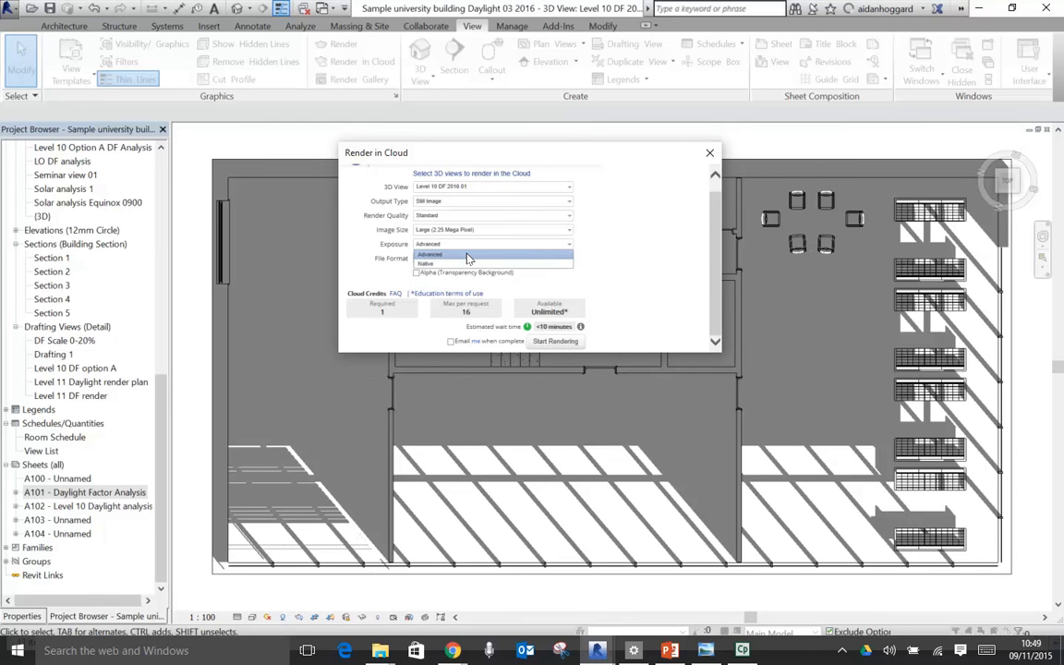
click(466, 255)
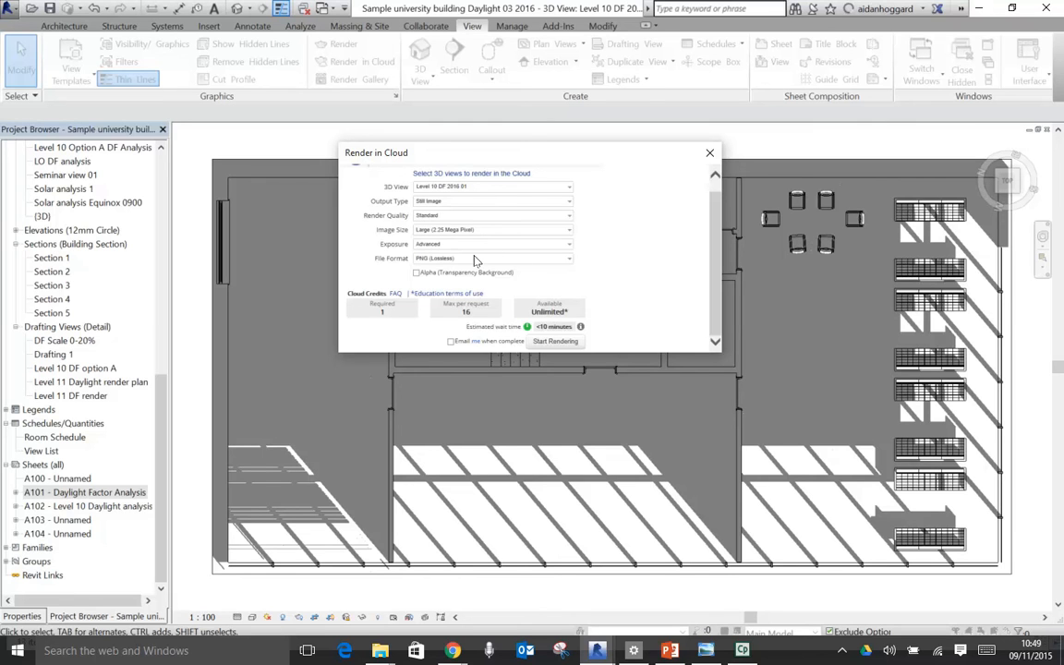
Keep PNG (Lossless) as the file format and start the cloud rendering in the background, accepting the missing appearance image.
click(474, 259)
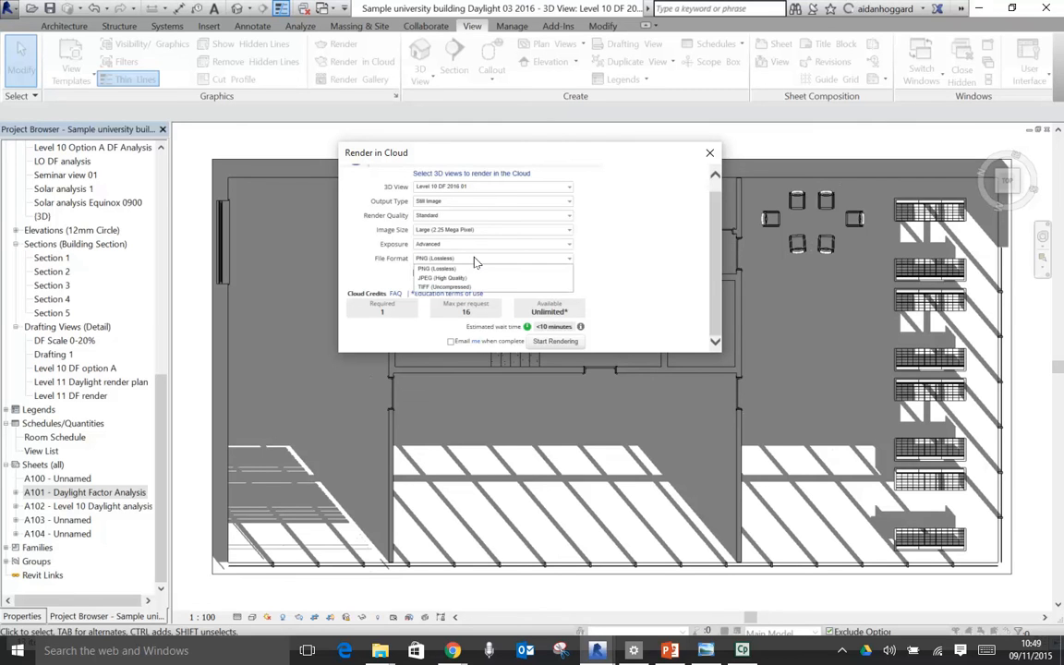
click(472, 268)
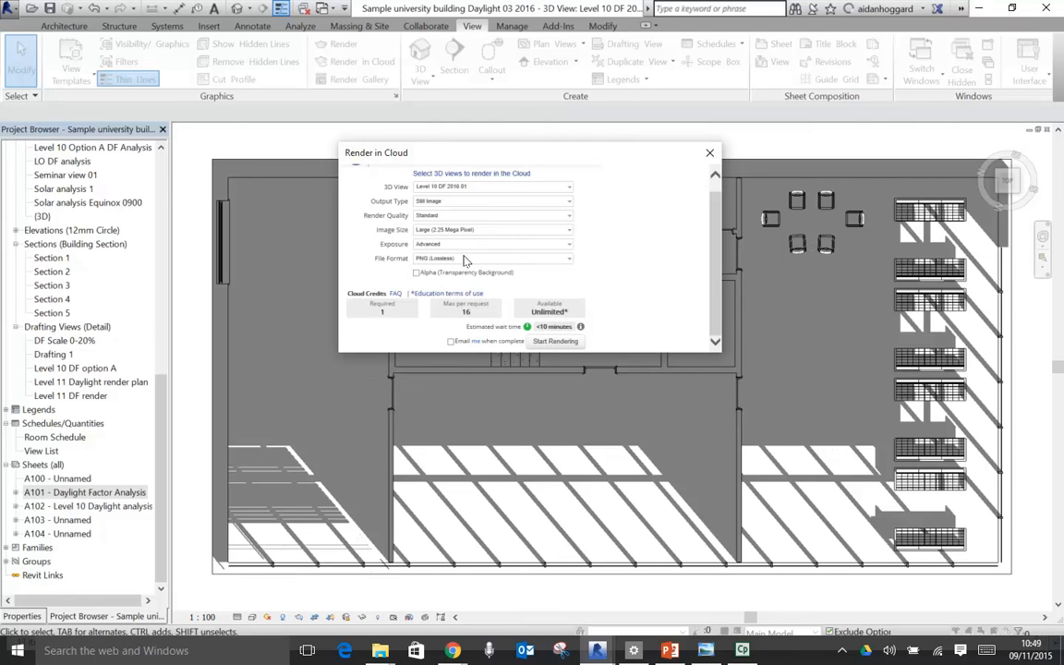
click(556, 341)
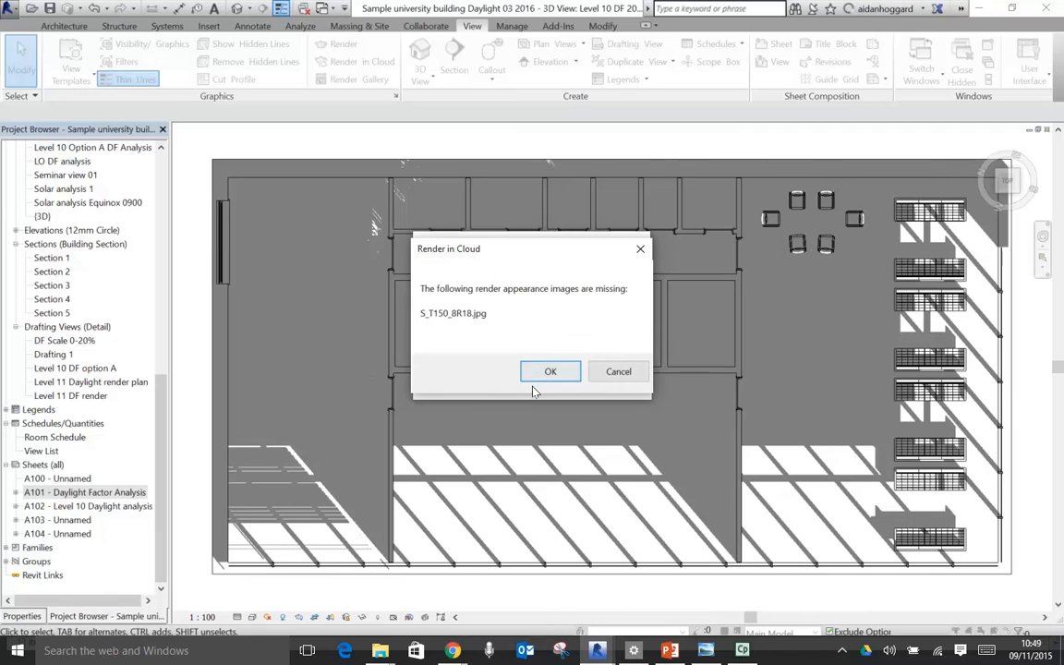
click(548, 375)
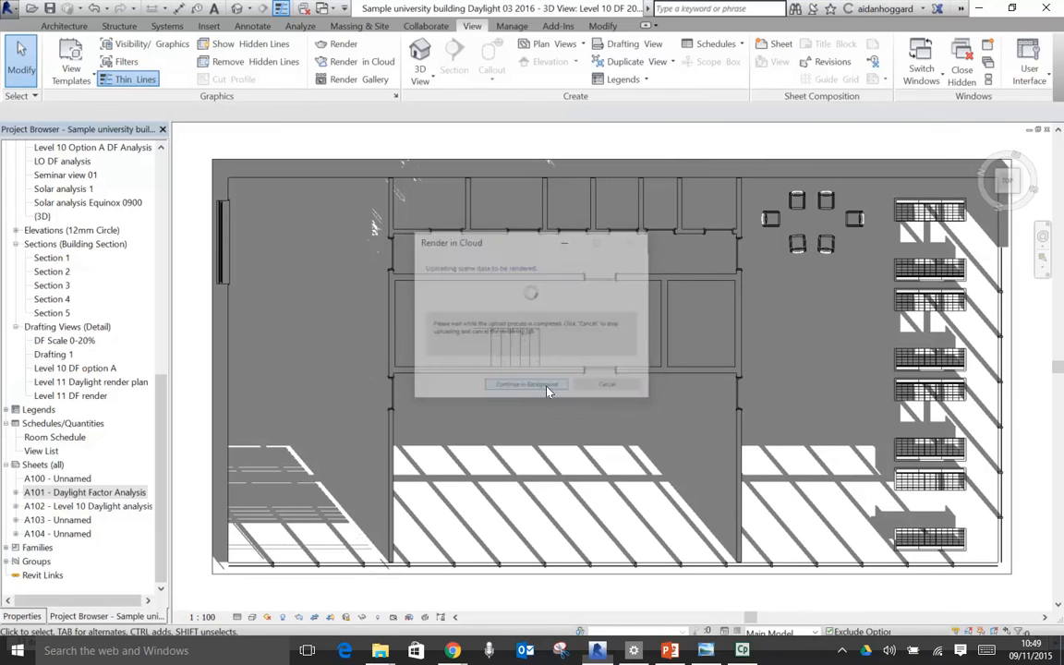
Reopen sheet A101 - Daylight Factor Analysis and compare the Level 11 DF render plan with the Level 10 Daylight render plan up close.
double_click(83, 492)
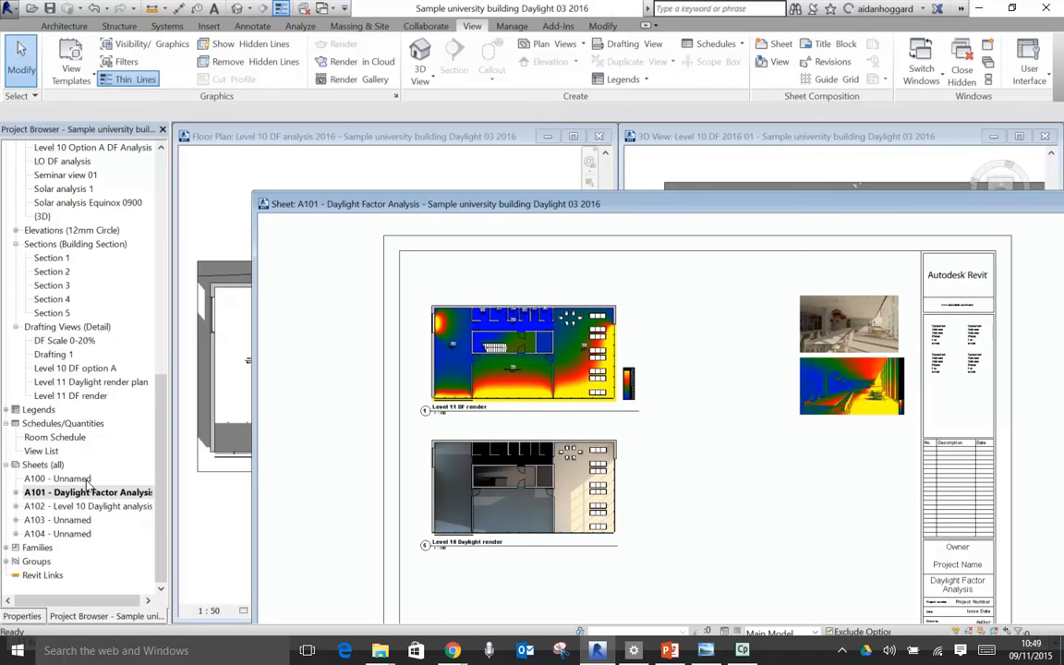
double_click(709, 203)
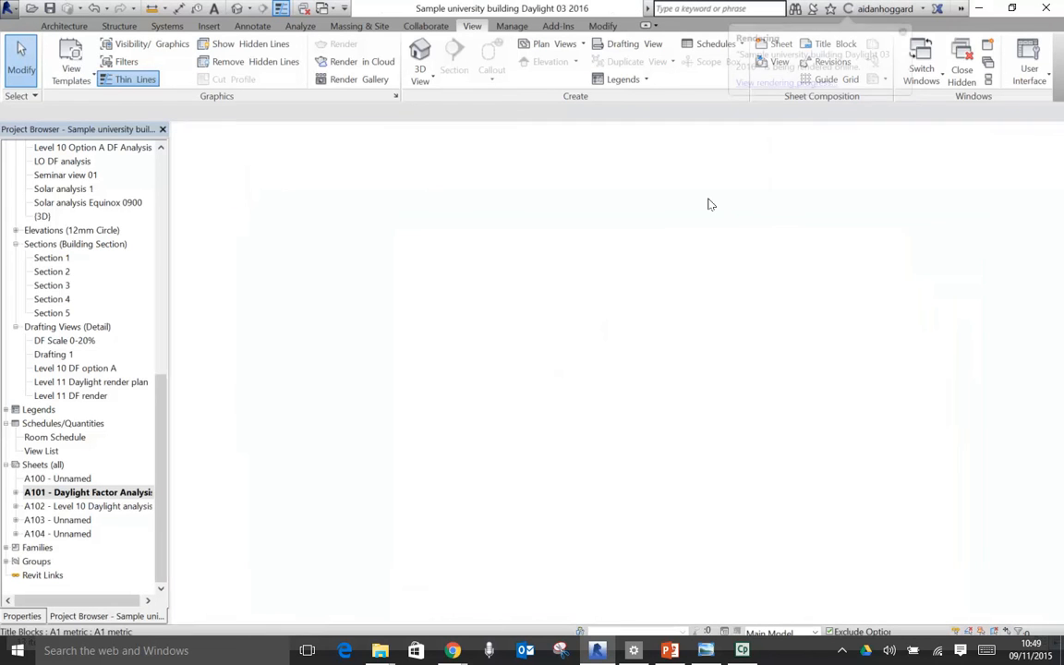
key(z)
key(r)
drag(300, 179, 535, 440)
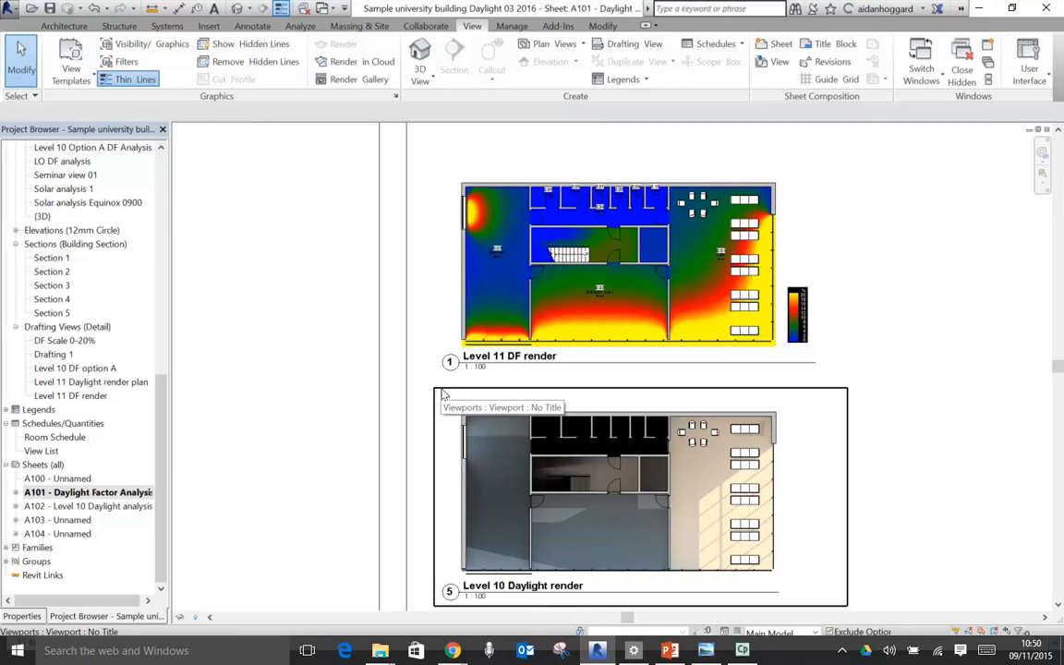
scroll(645, 246, up, 4)
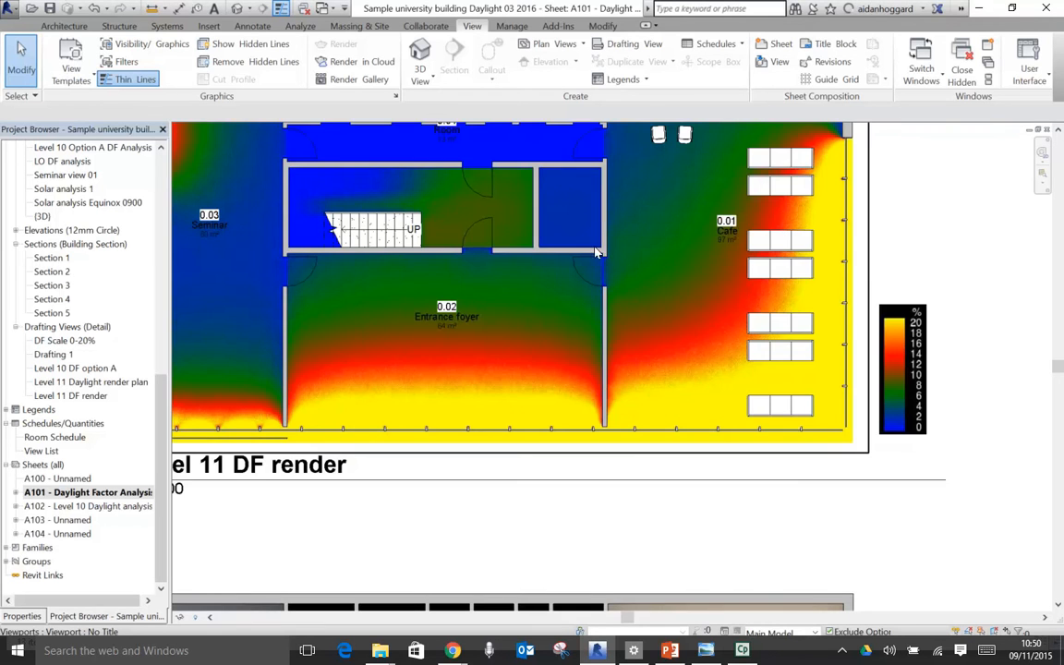
scroll(629, 302, down, 3)
scroll(750, 361, up, 2)
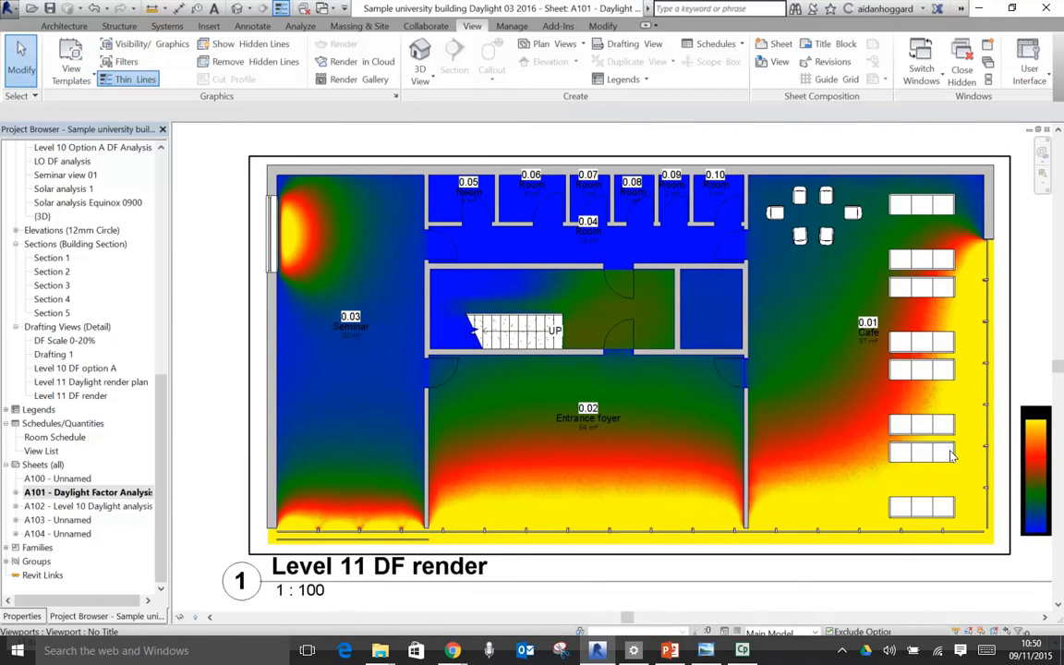
middle_drag(712, 518, 682, 214)
middle_drag(605, 464, 605, 248)
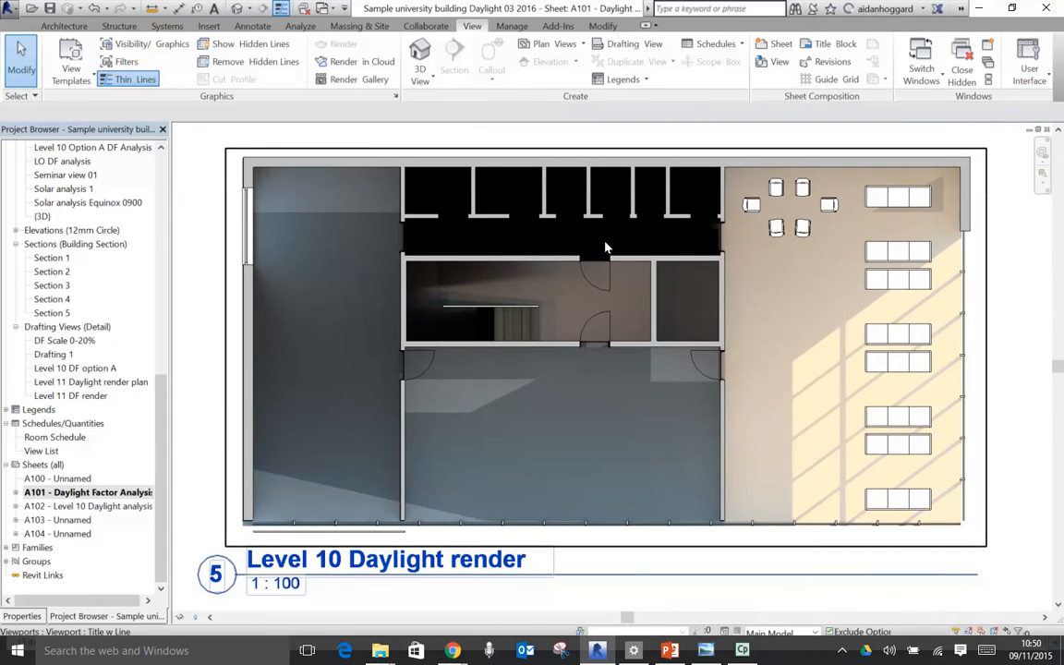